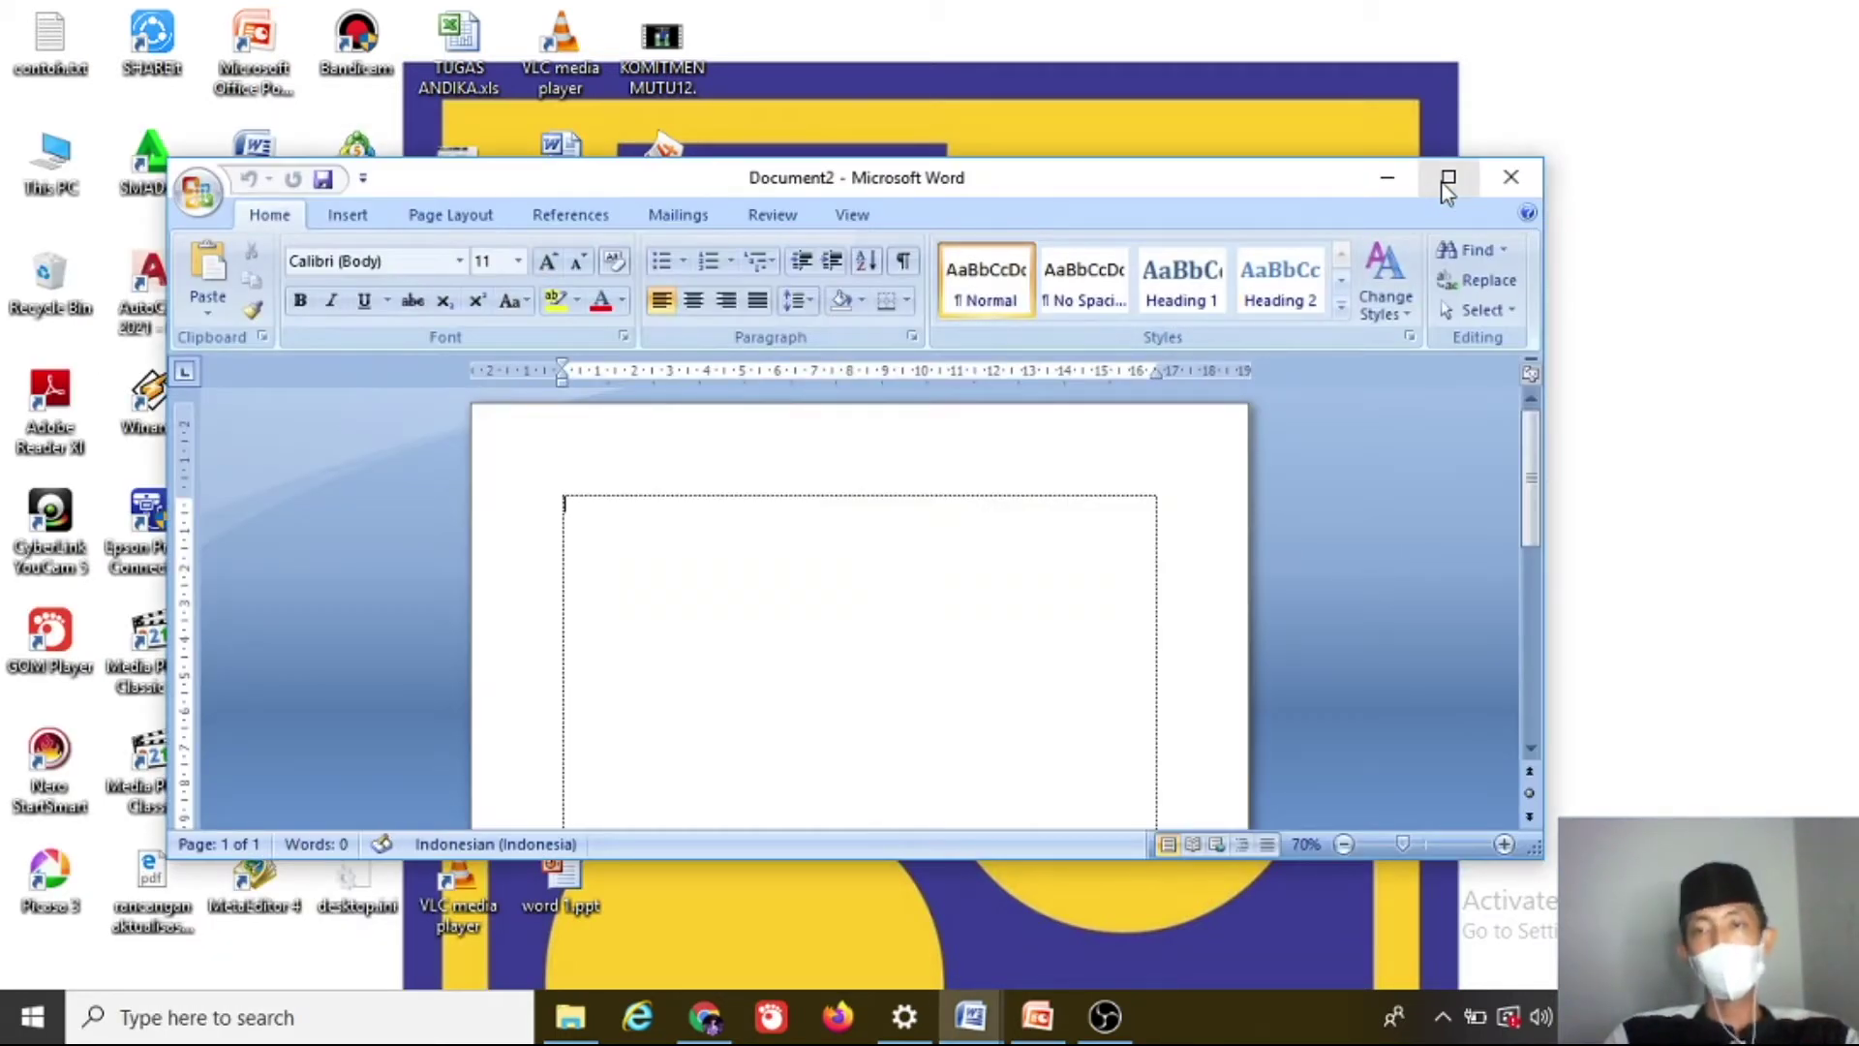
Step: Maximize the Document2 window and zoom in on its blank page
left_click(1447, 178)
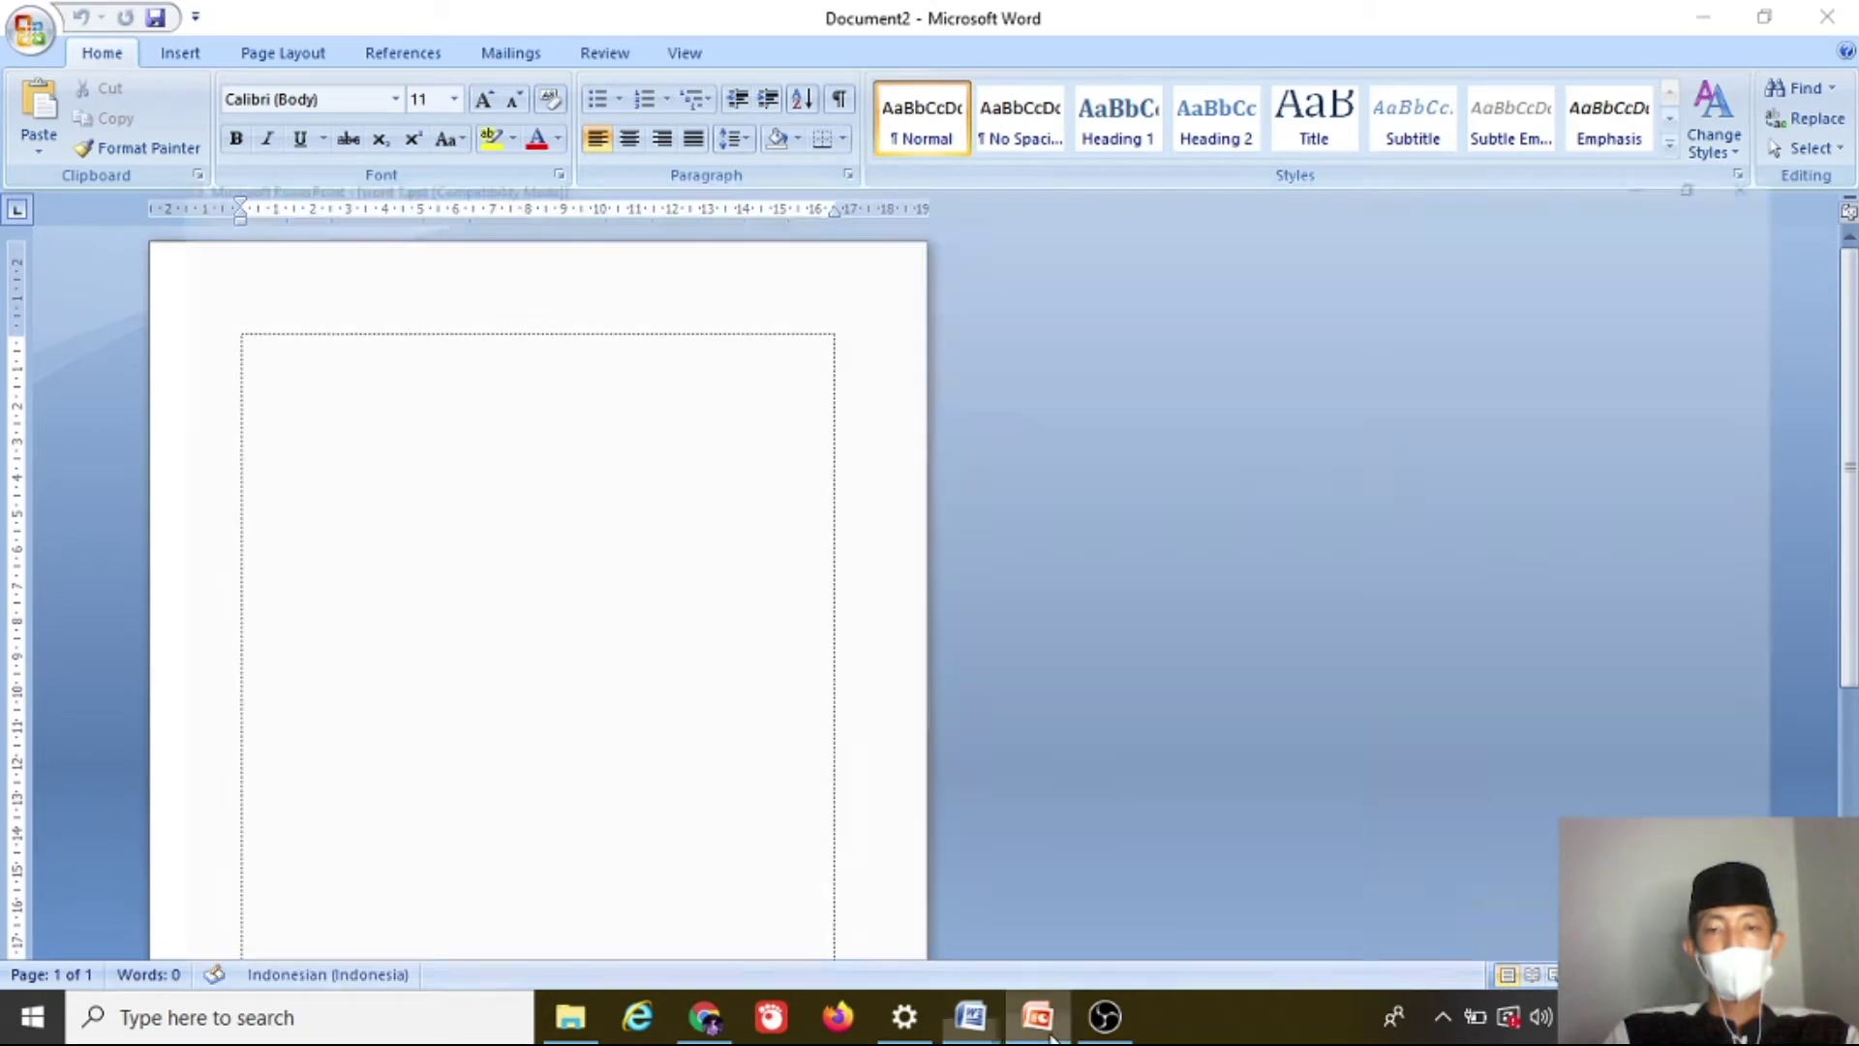
left_click(1051, 1034)
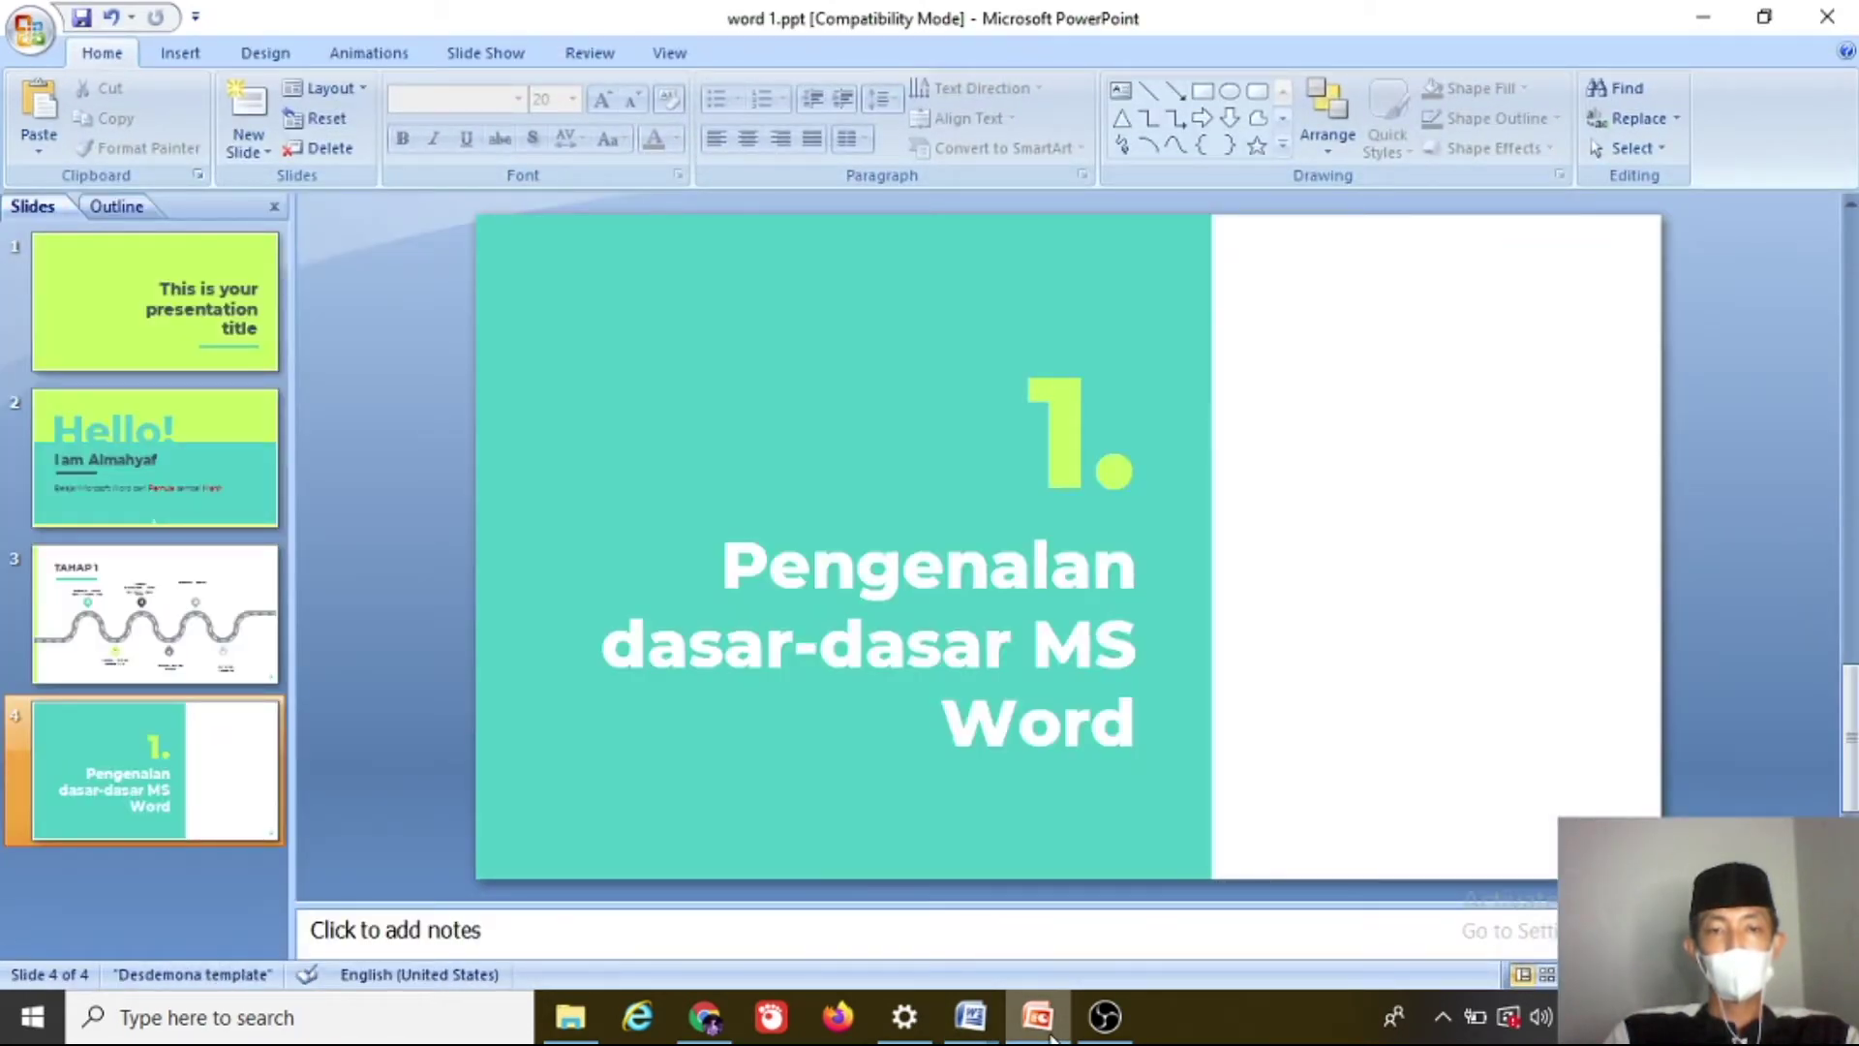
left_click(1051, 1034)
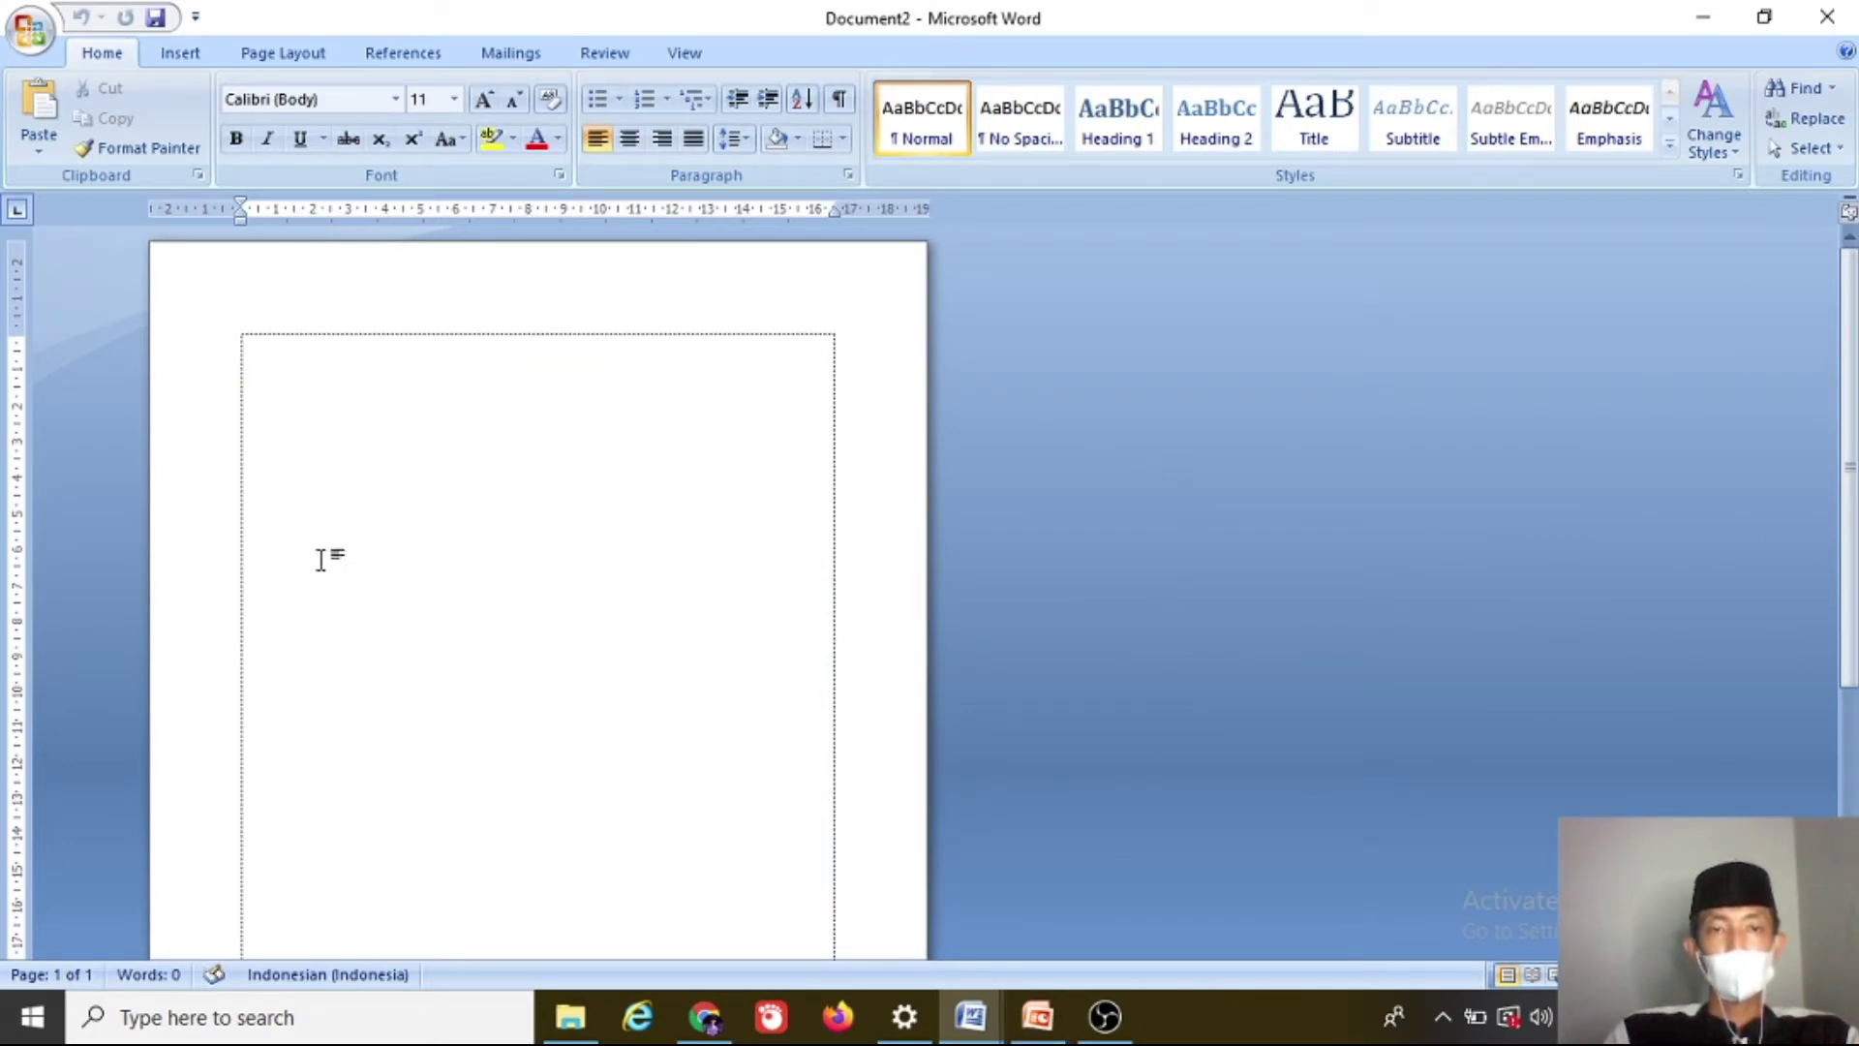
scroll(347, 497, "up", 1)
scroll(347, 498, "up", 1)
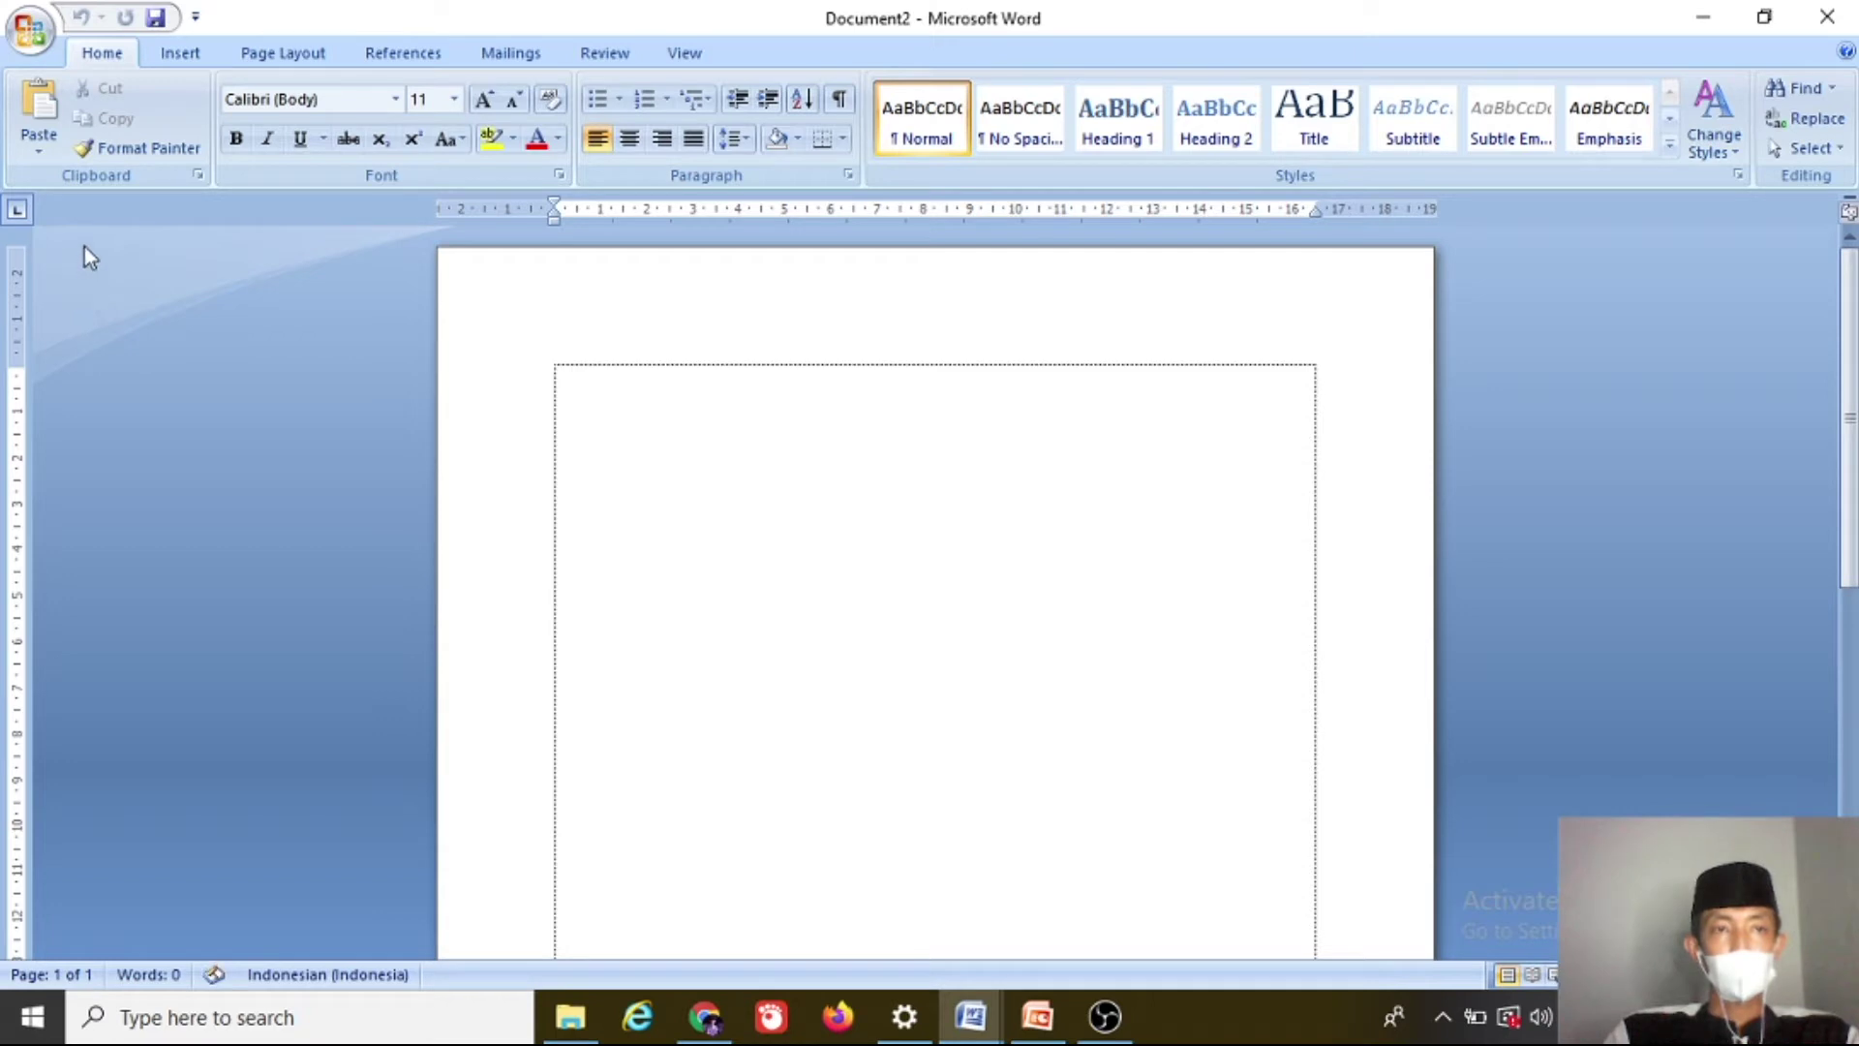
Step: Create a new document from the Blank document template and close it again
left_click(43, 49)
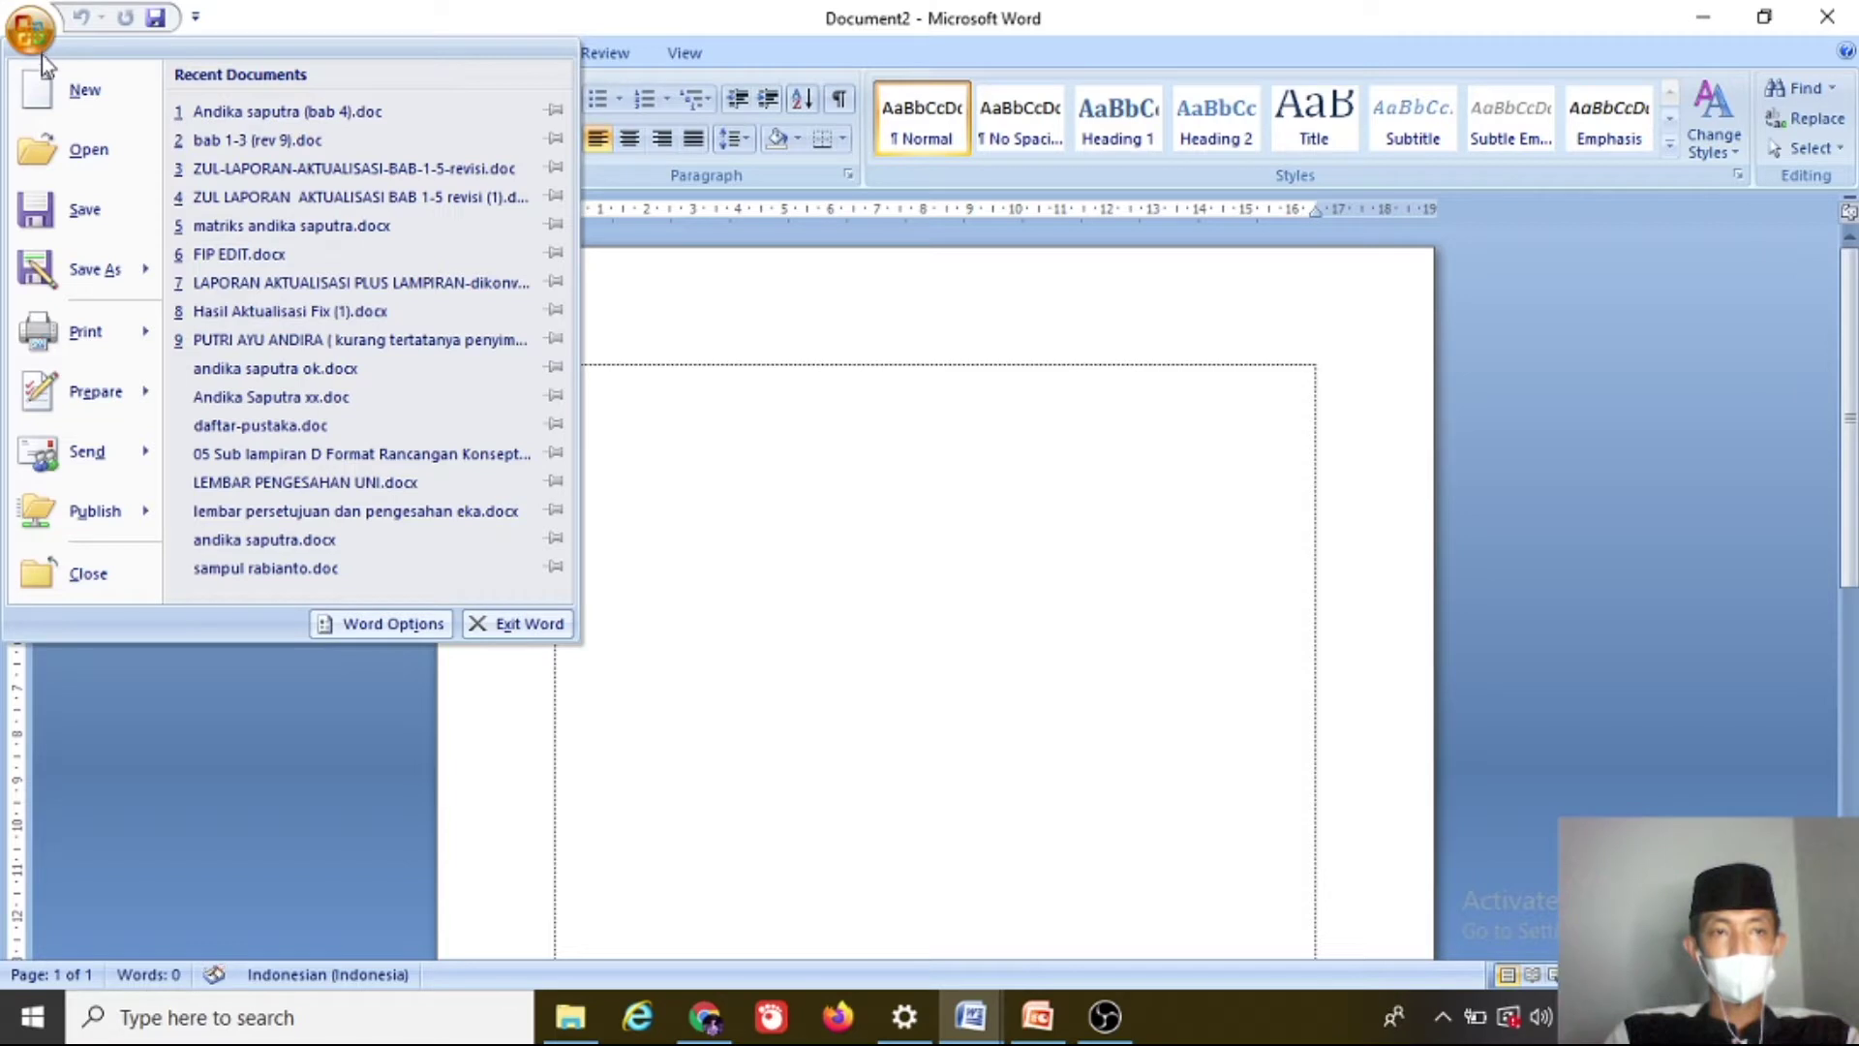
left_click(85, 99)
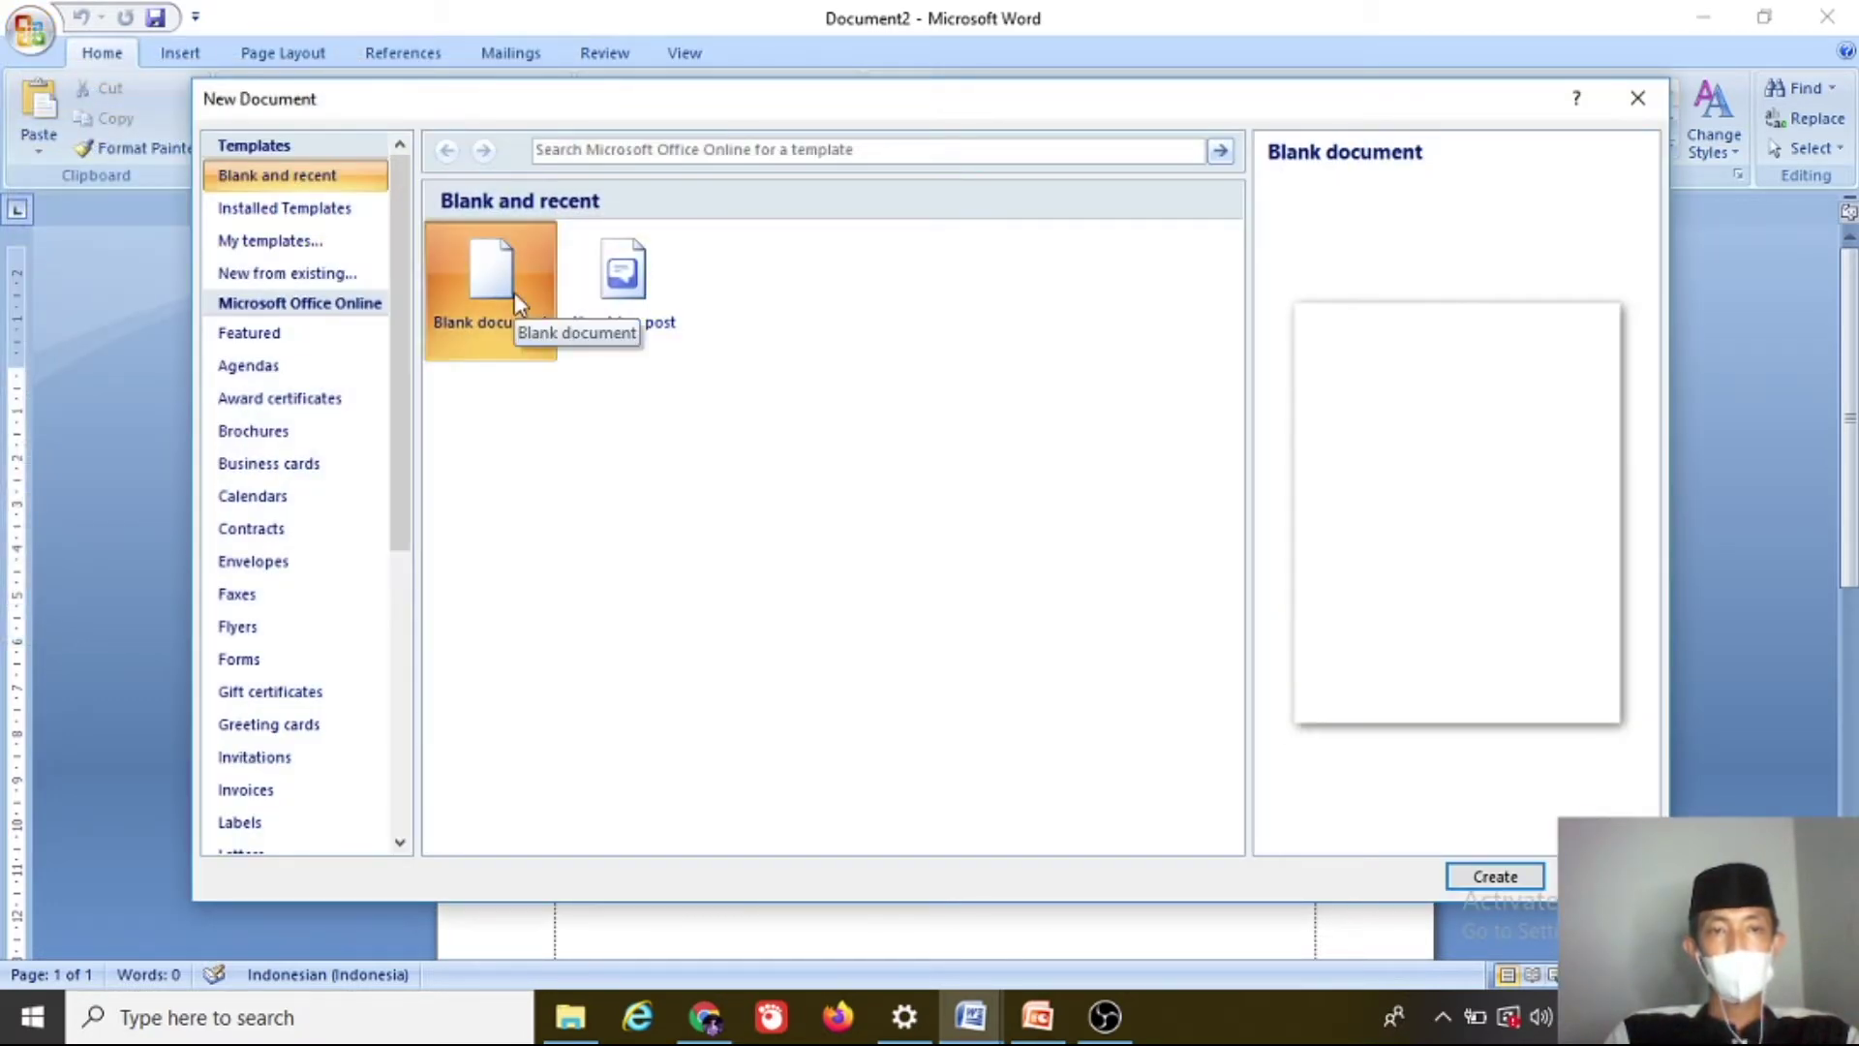
double_click(514, 292)
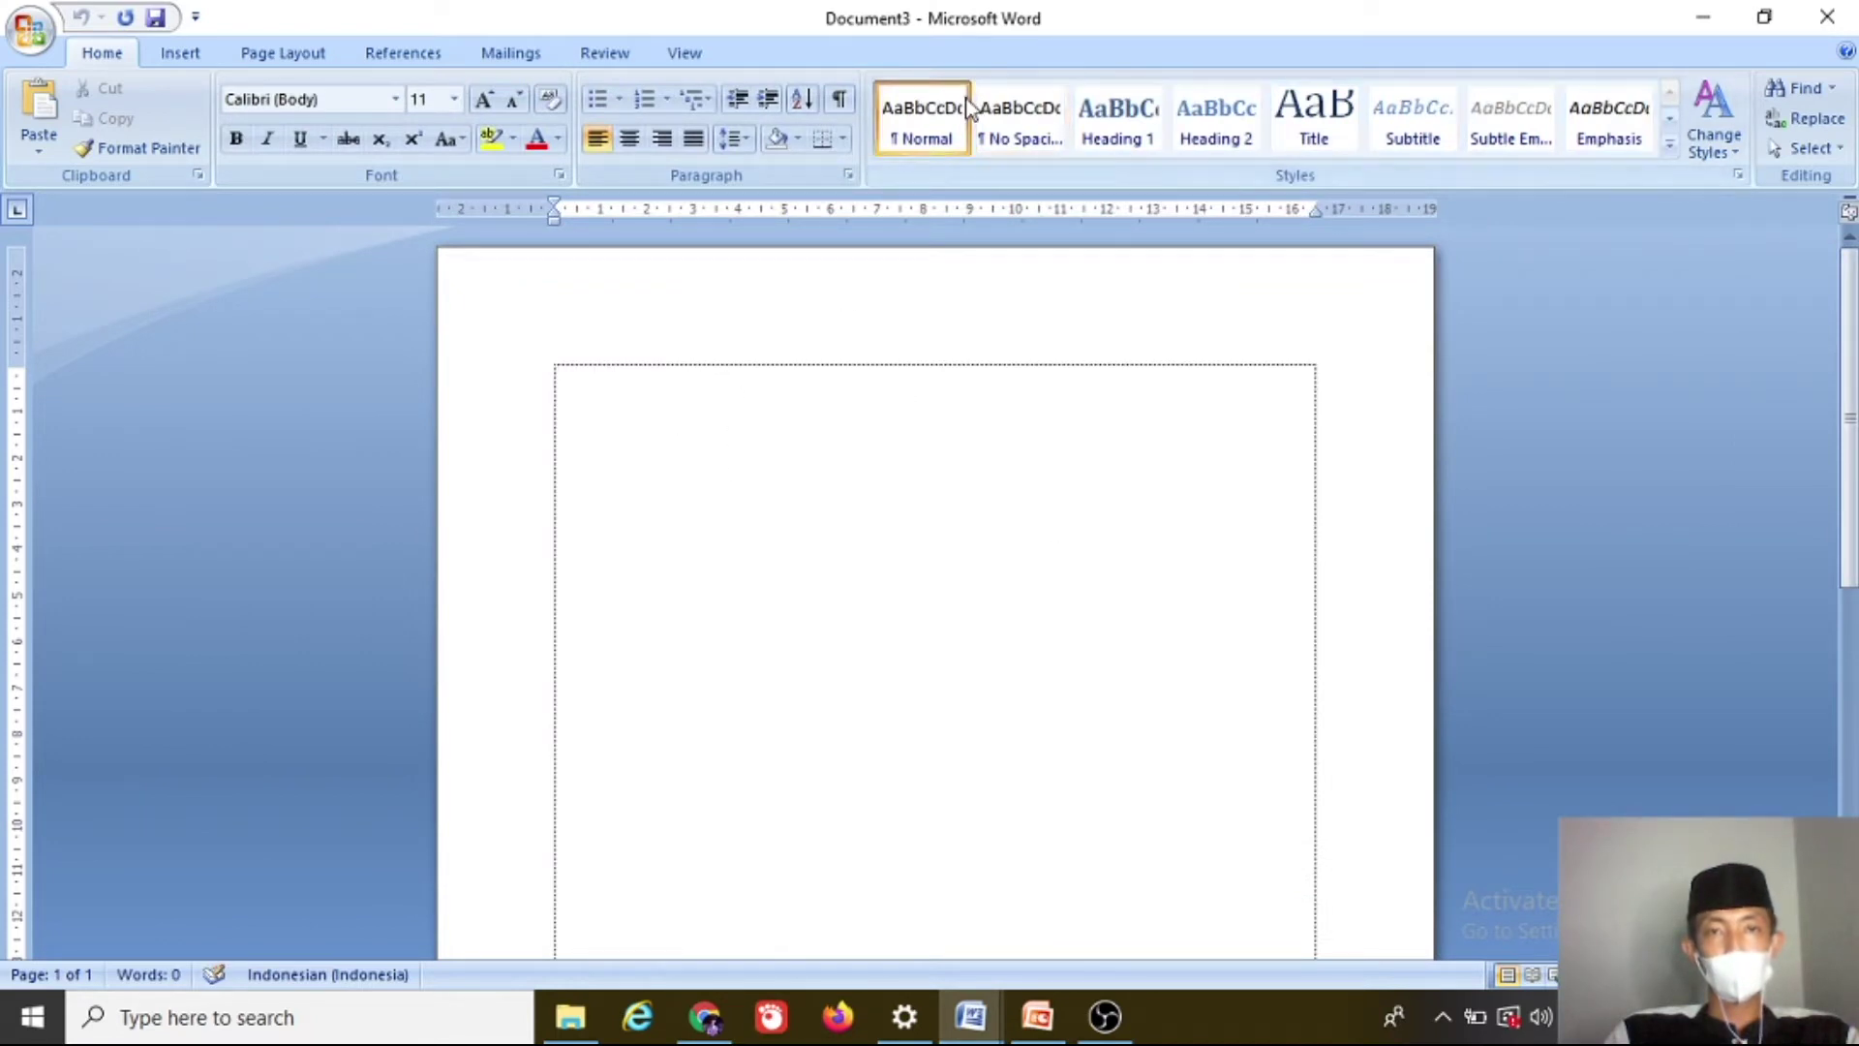
left_click(1827, 17)
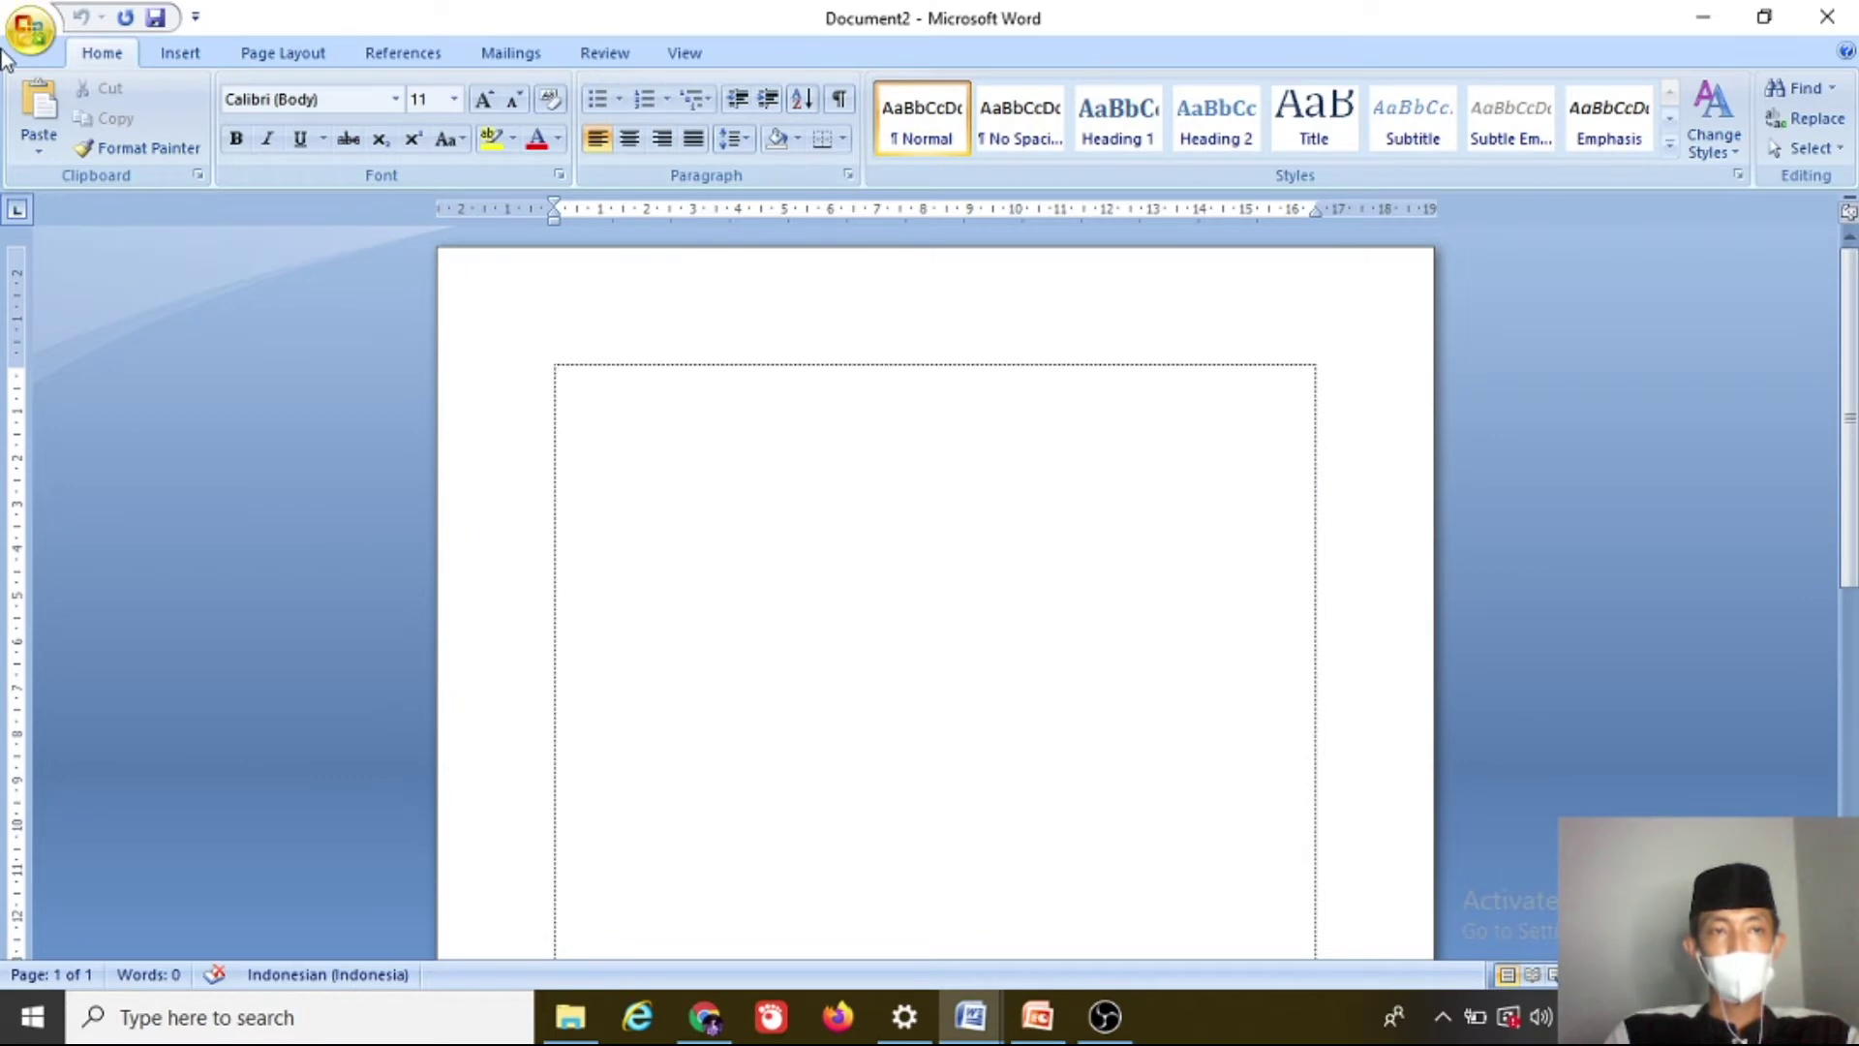
Step: Open LEMBAR PERSETUJUAN.docx from the Documents folder and look through its pages
left_click(29, 31)
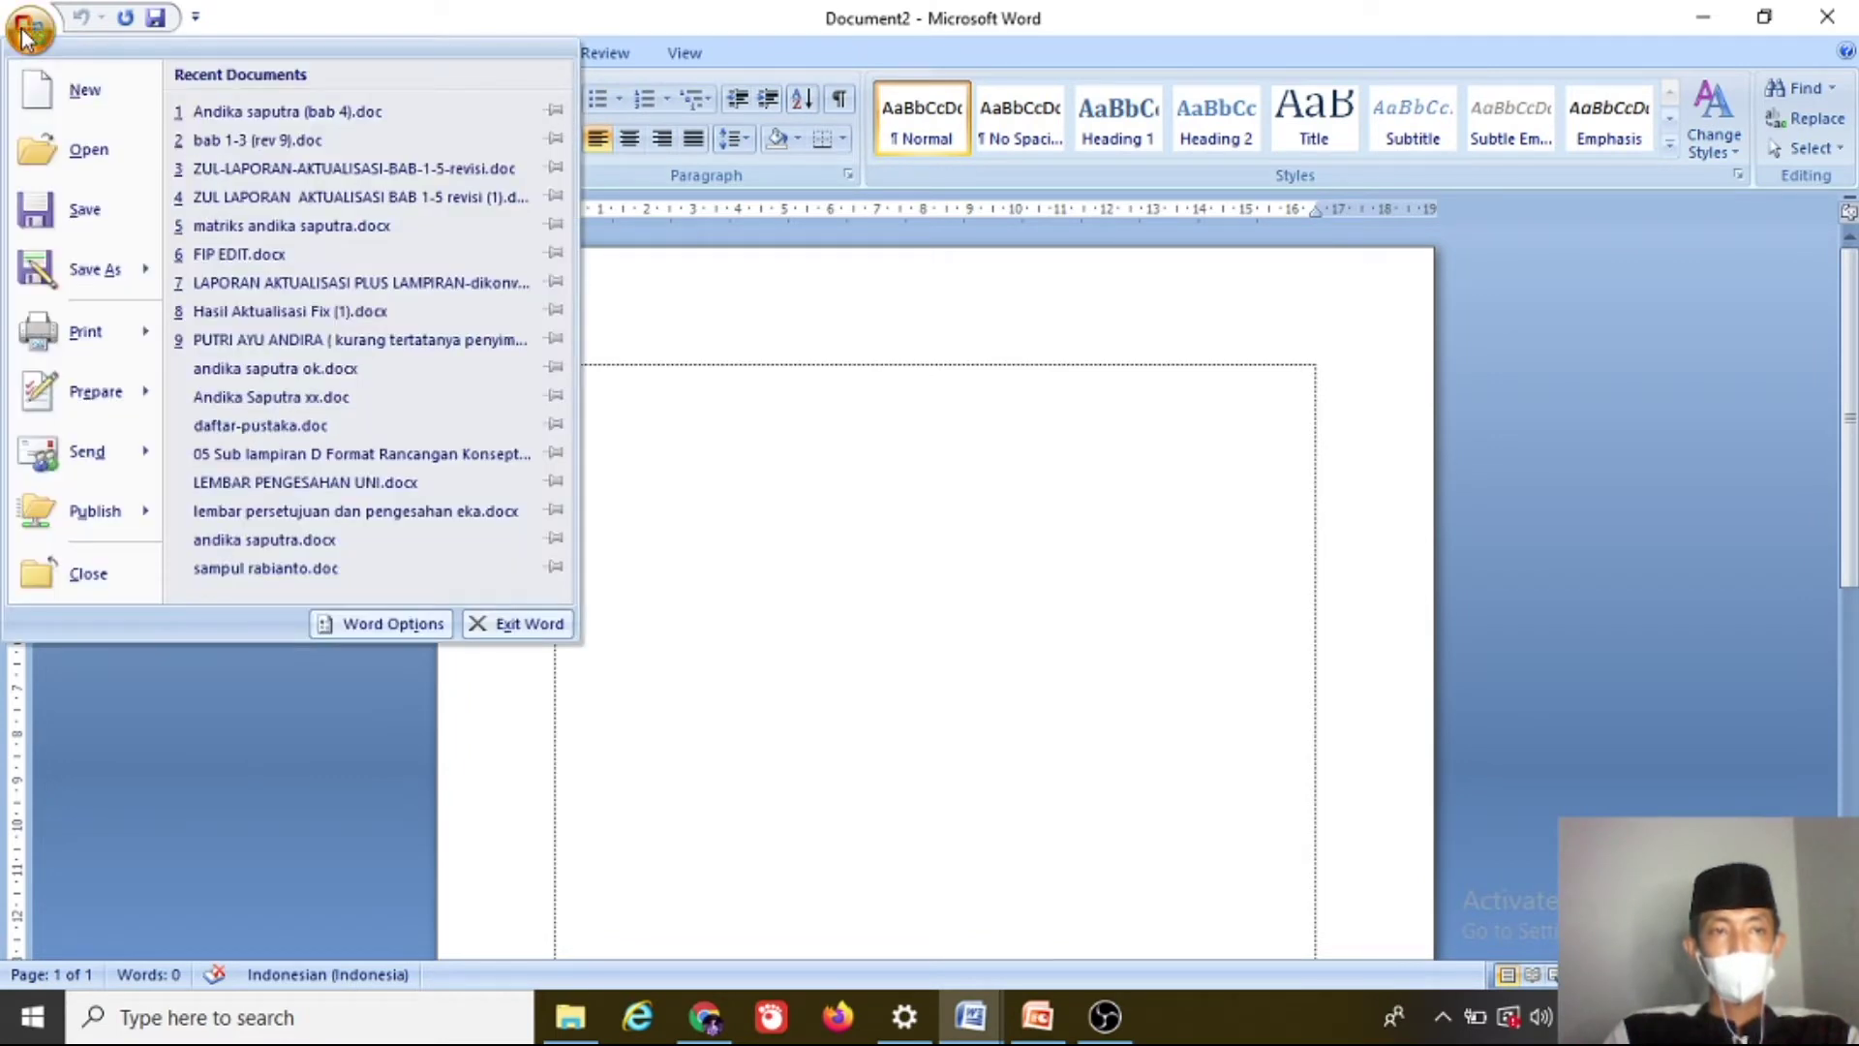
left_click(77, 151)
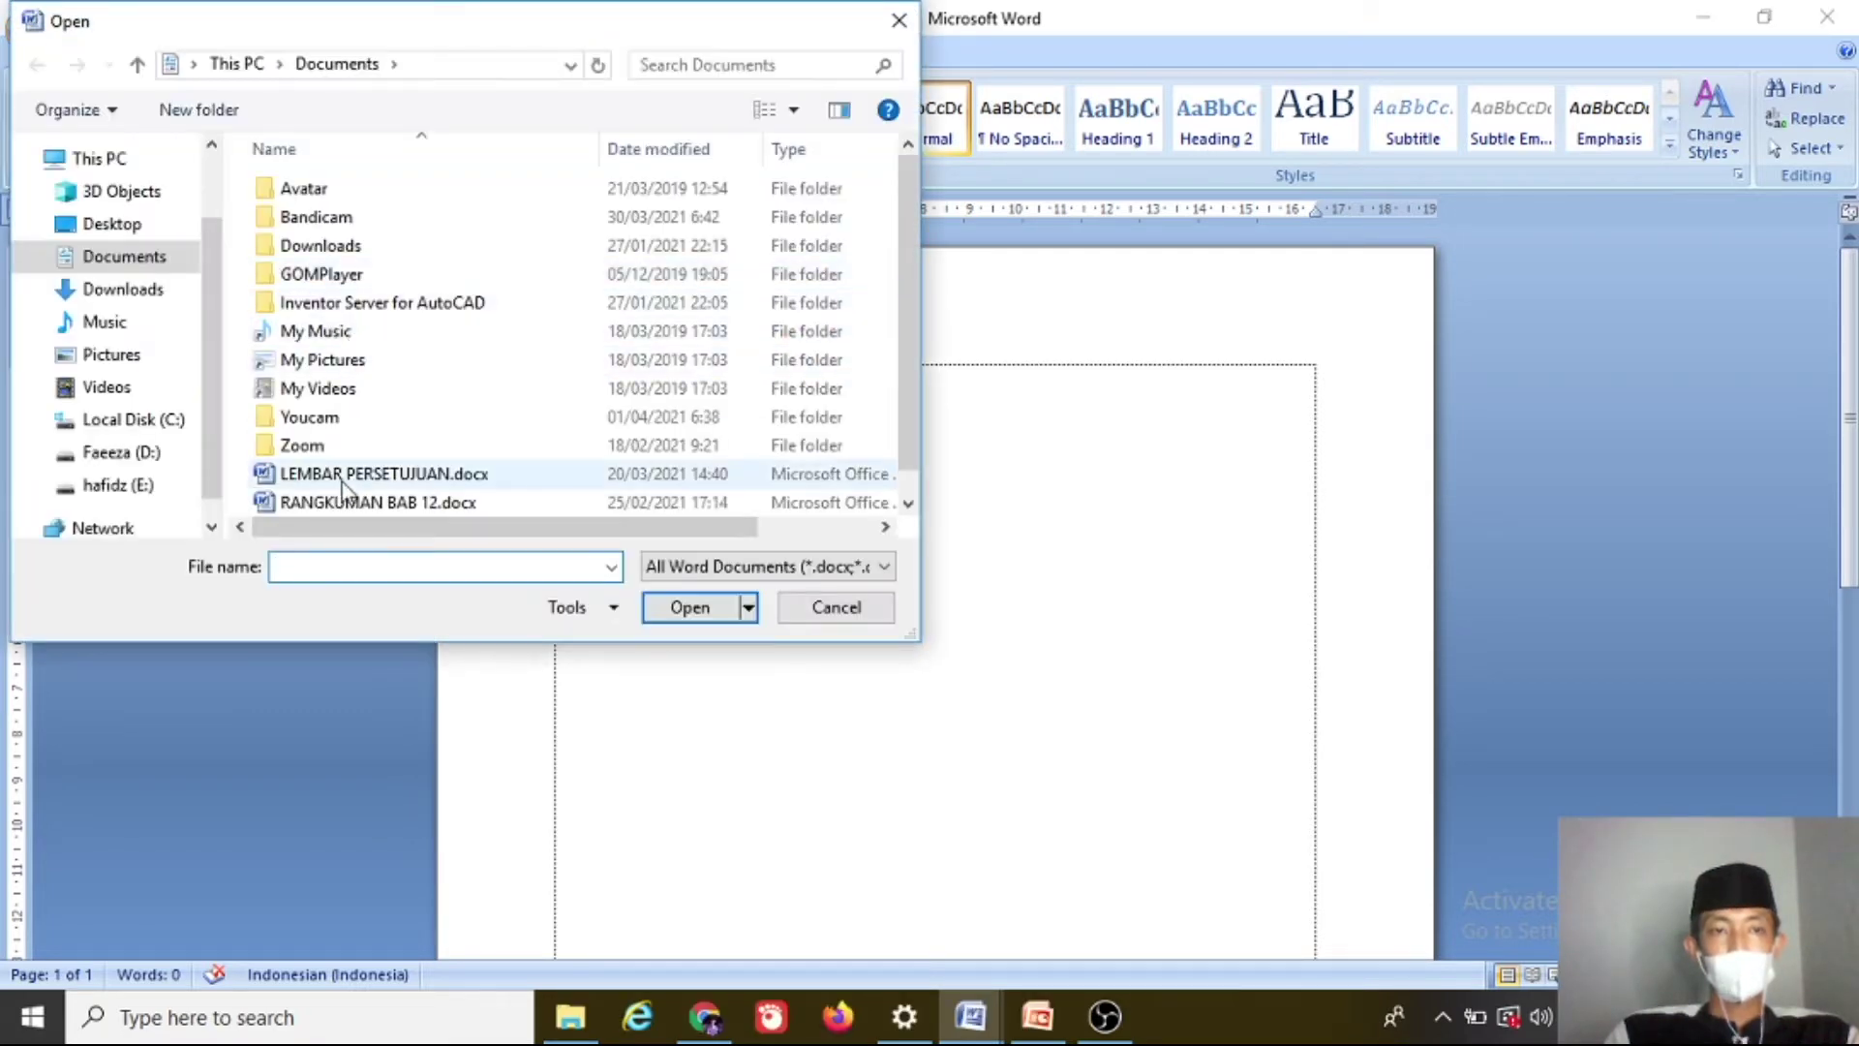
scroll(910, 300, "down", 1)
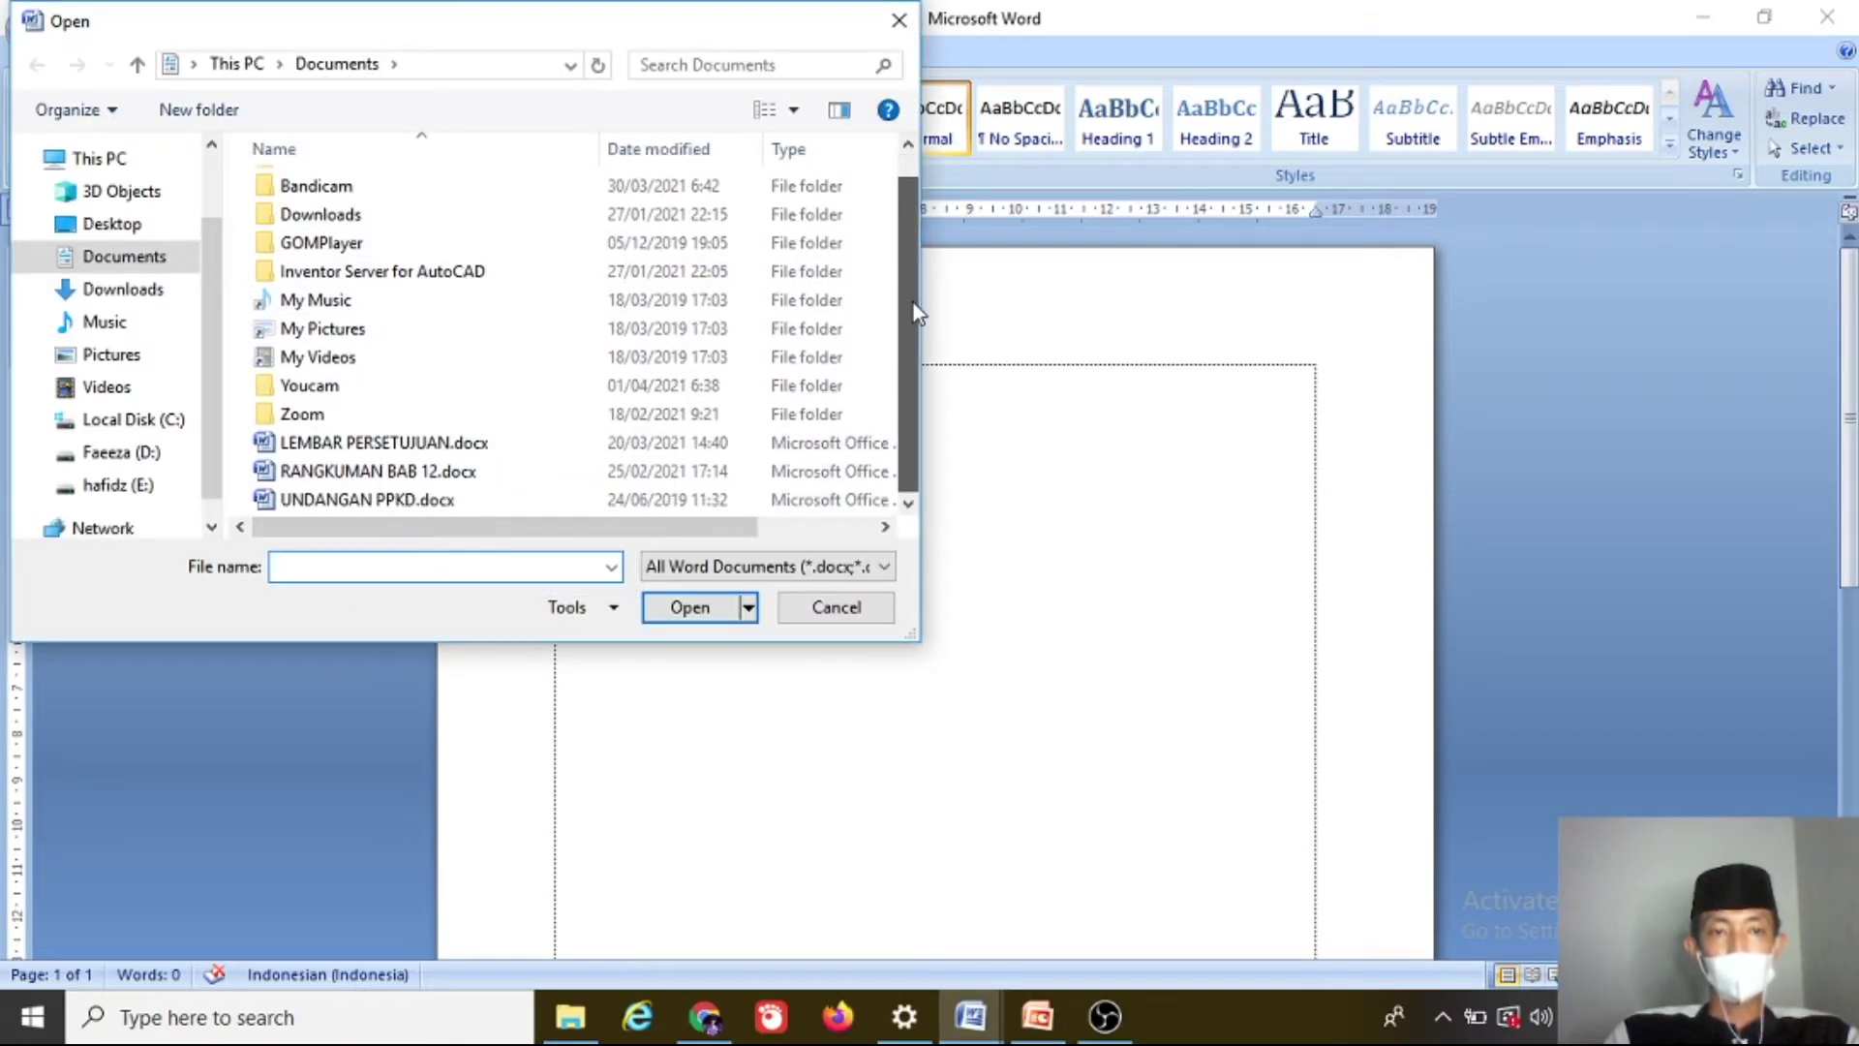
left_click(455, 444)
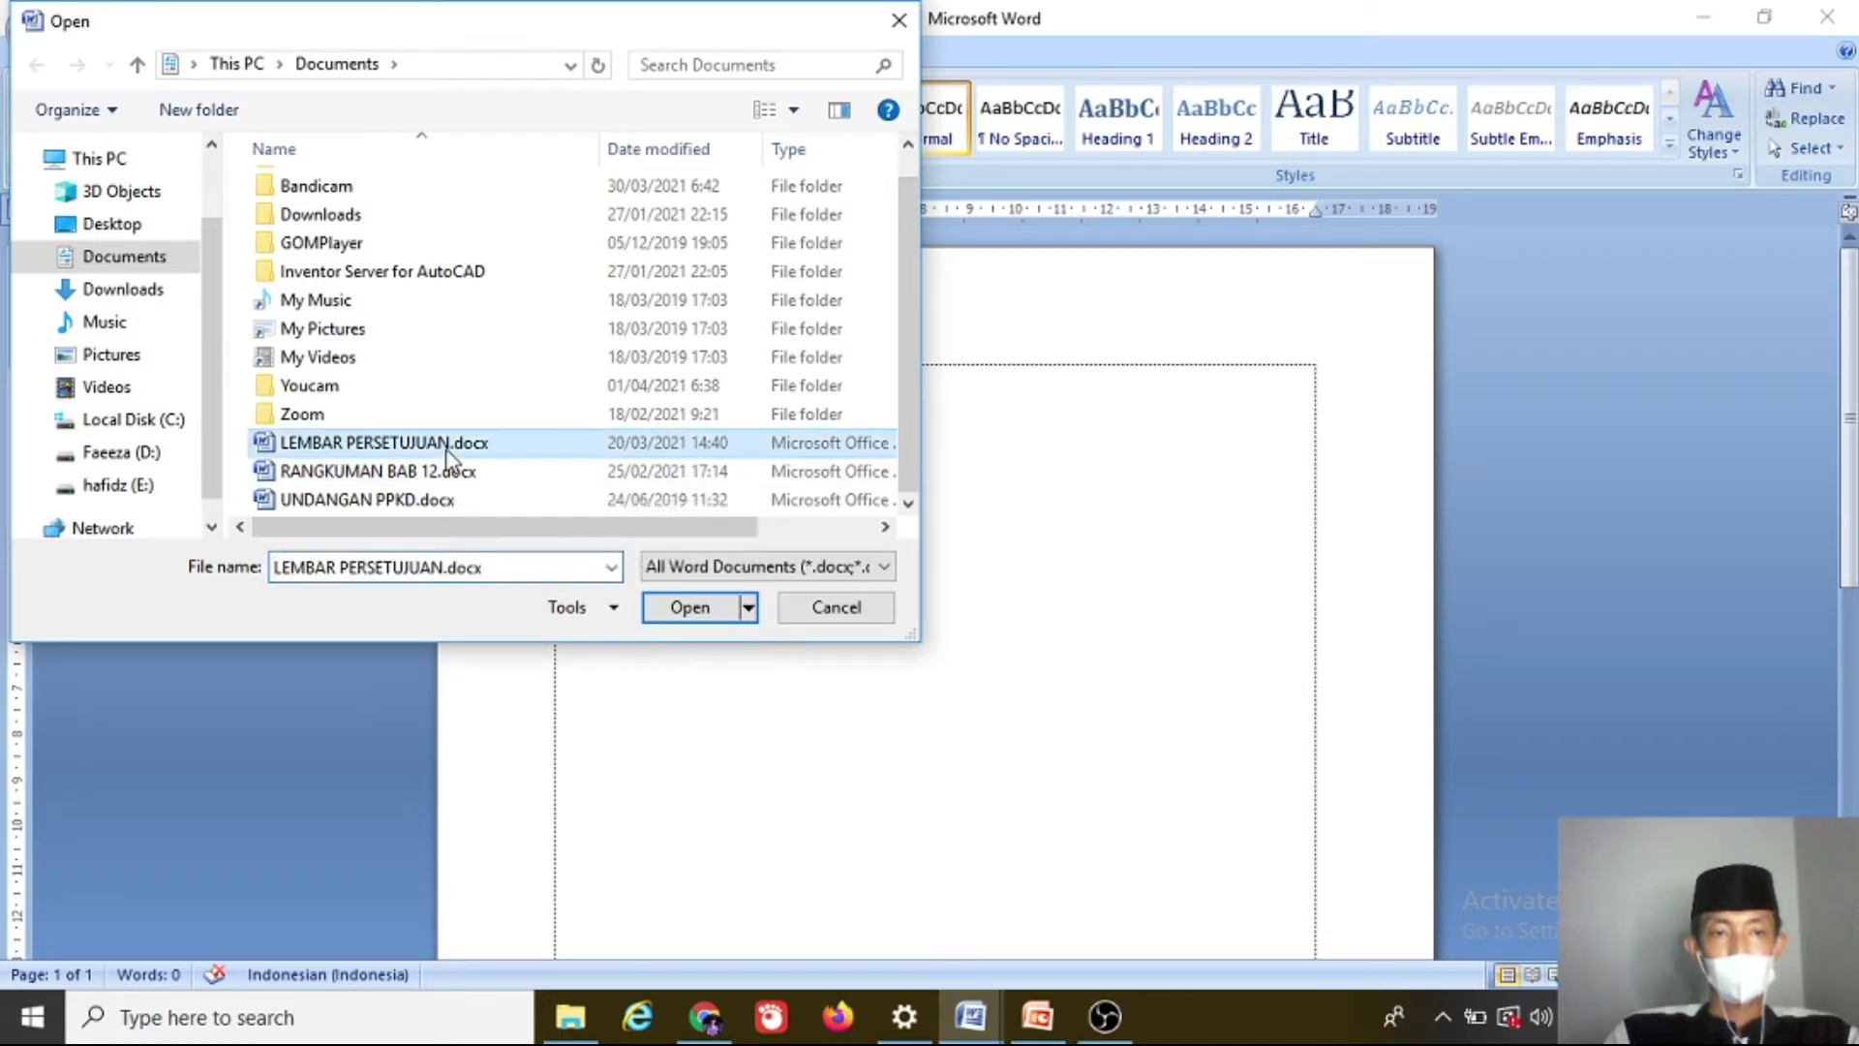
left_click(687, 608)
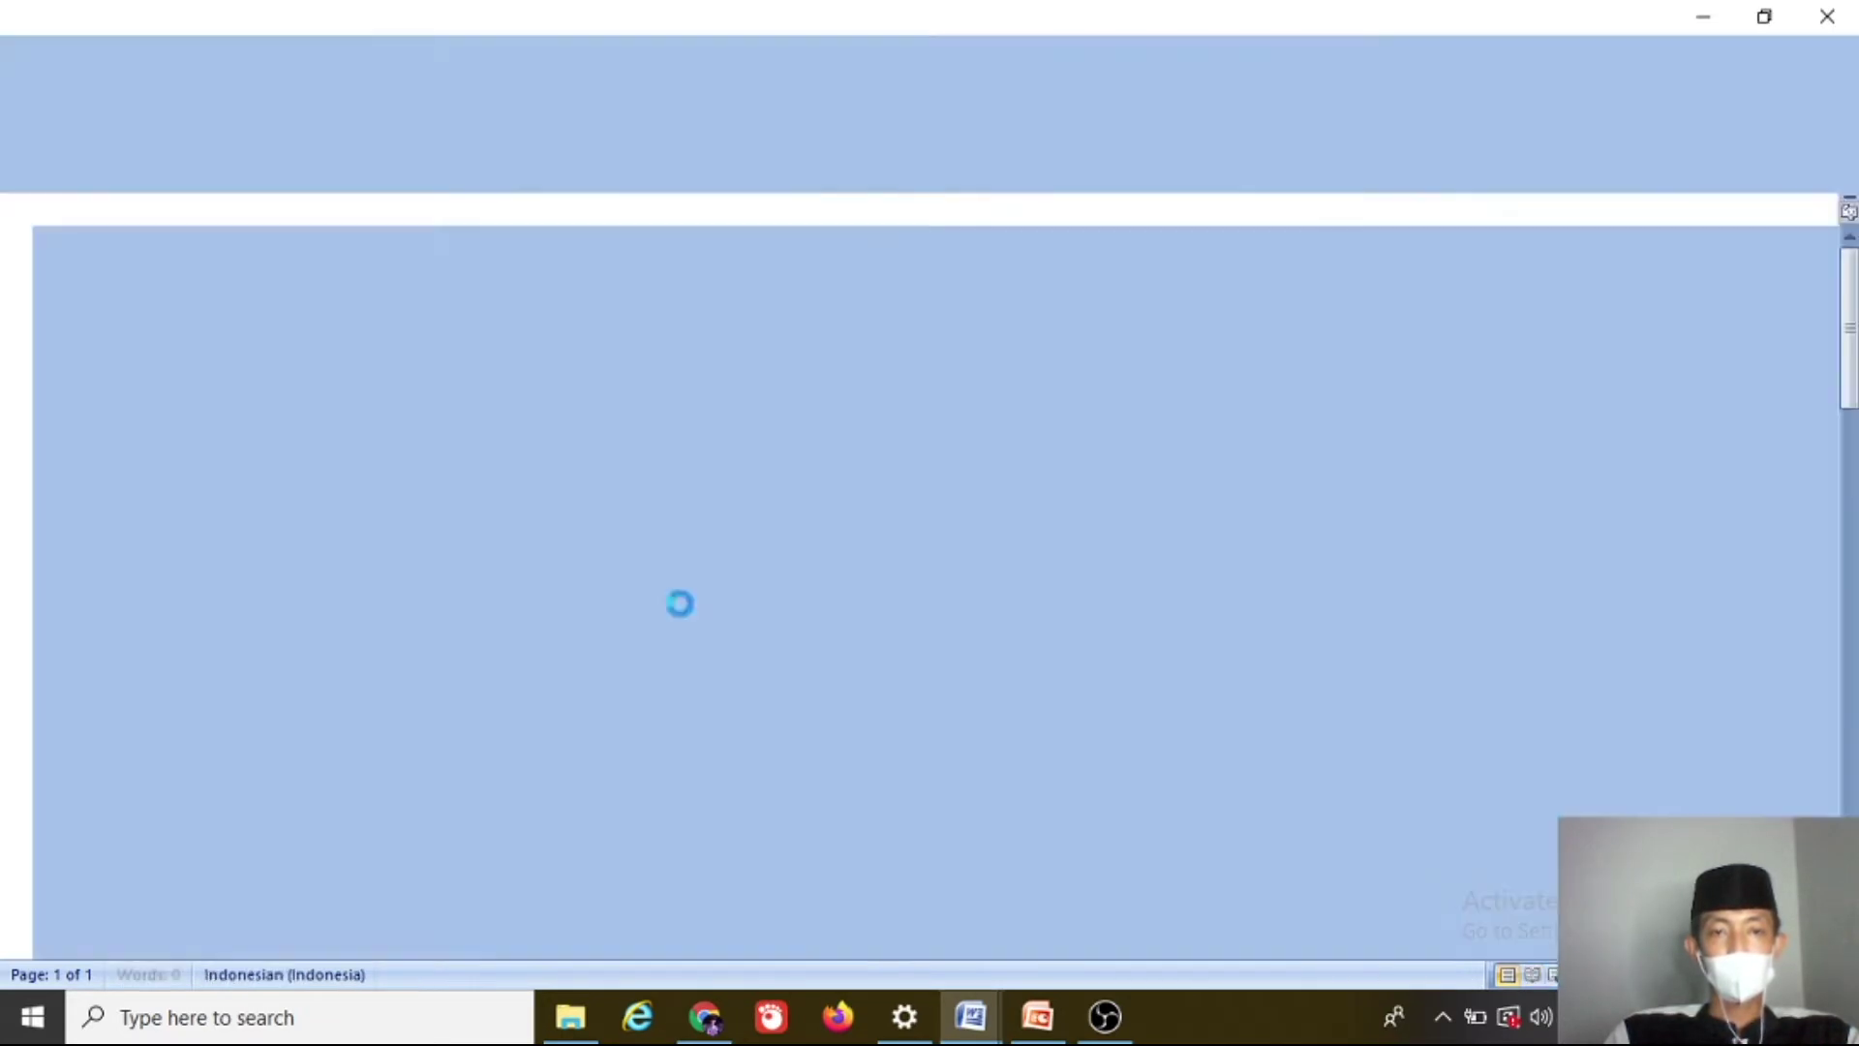
scroll(833, 562, "down", 15)
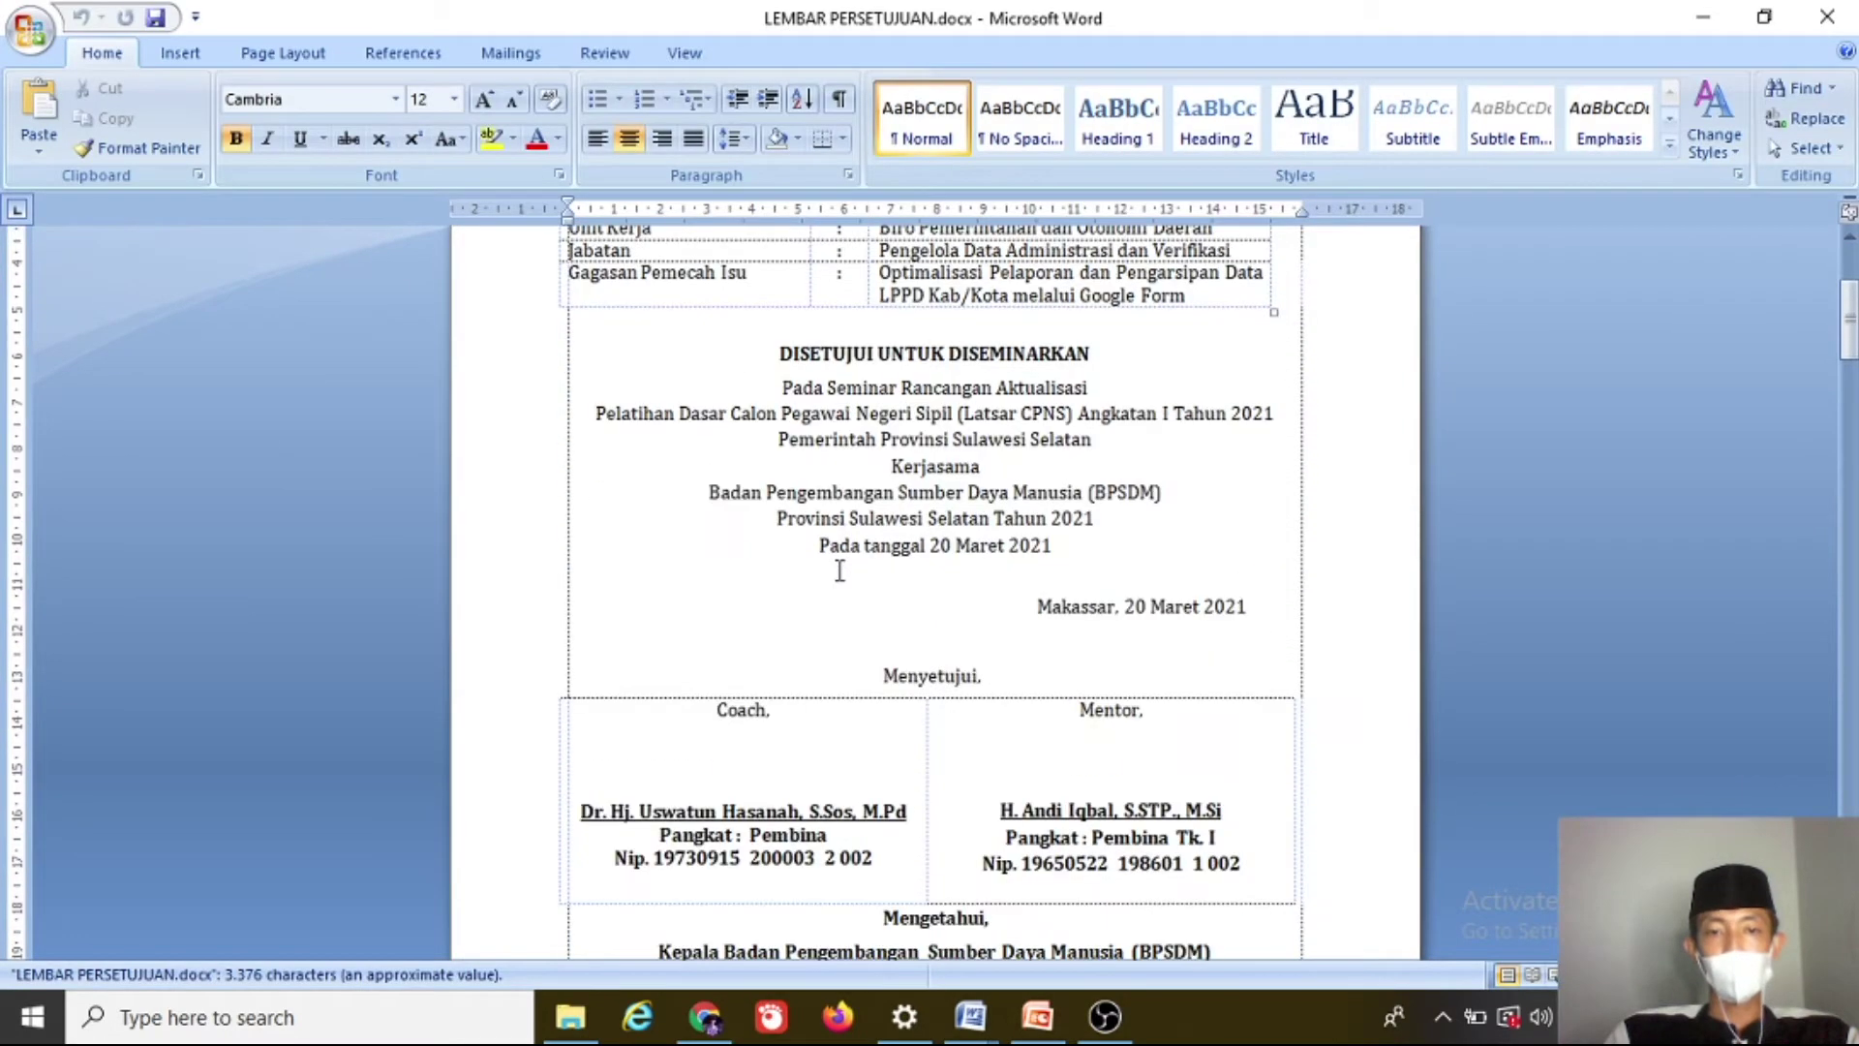
scroll(826, 563, "down", 4)
scroll(809, 573, "up", 15)
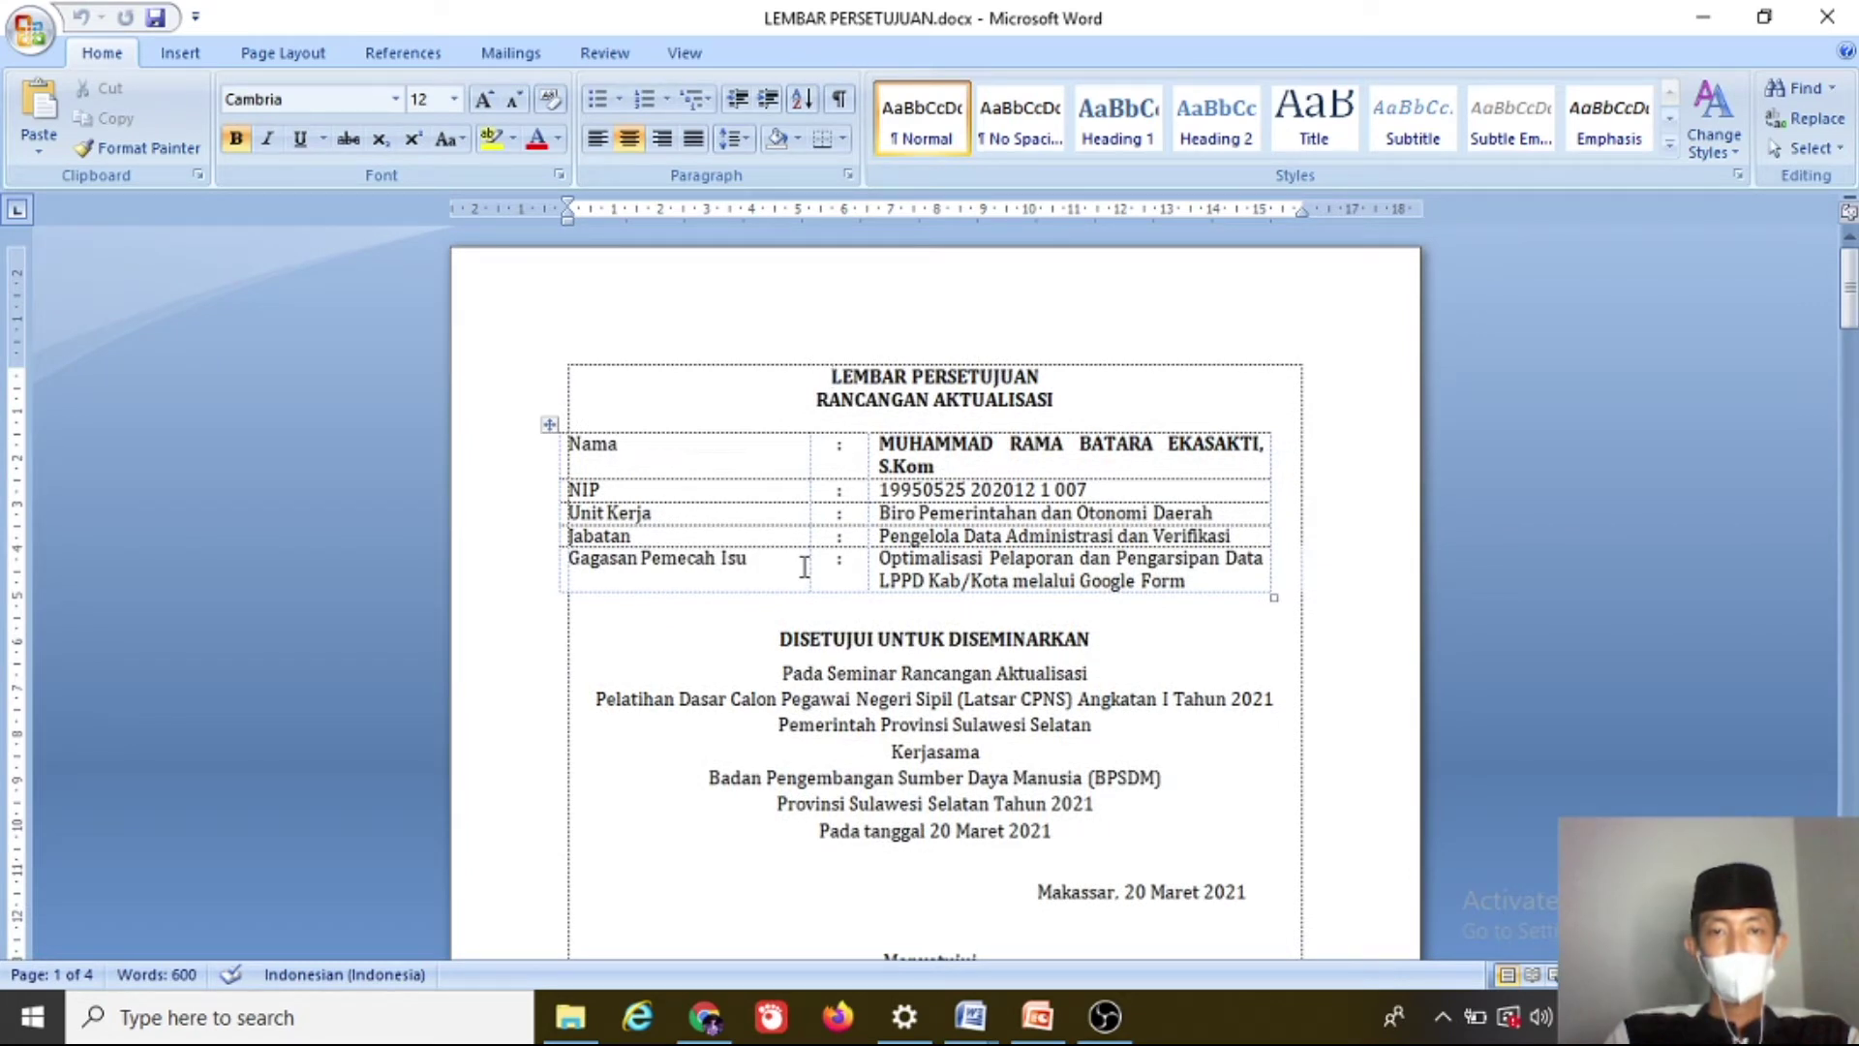
Step: Open the file bab 1-3 (rev 9).doc from the aktualisasi rev 9 folder inside aktualisasi on drive E:
left_click(29, 29)
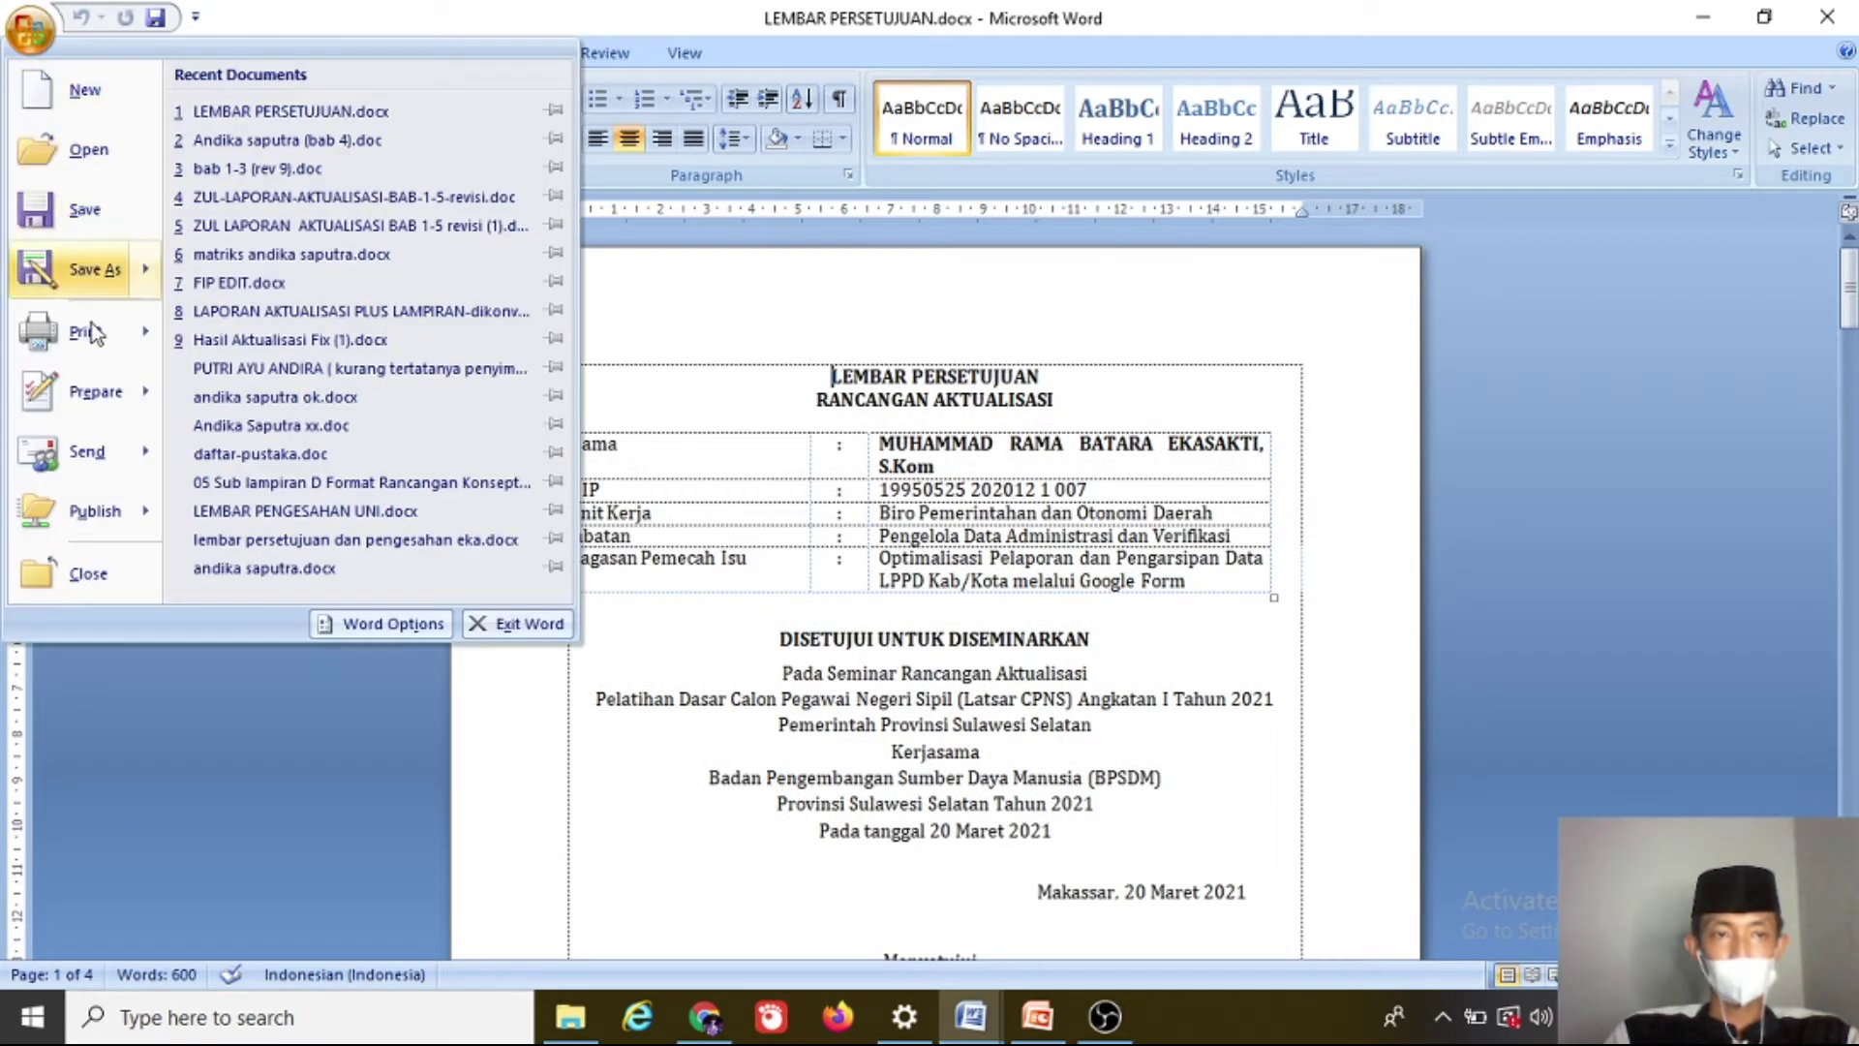
left_click(118, 170)
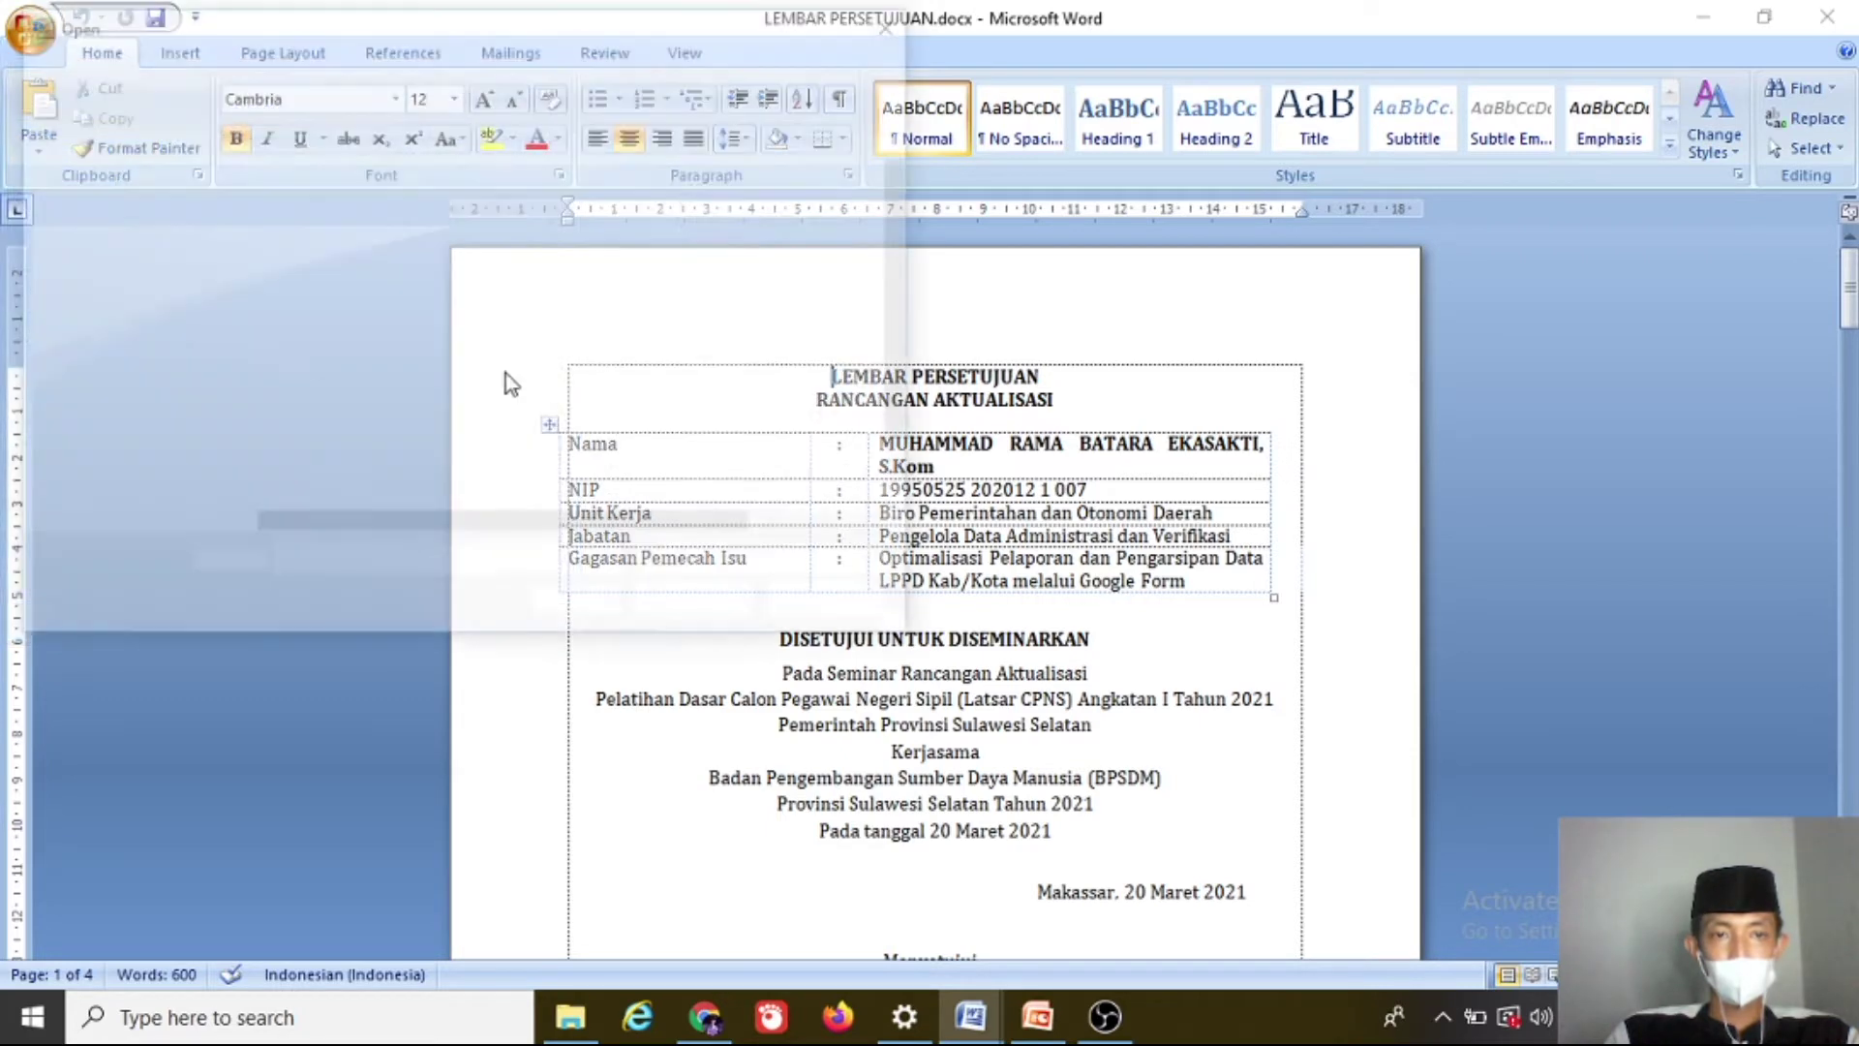
scroll(451, 449, "down", 1)
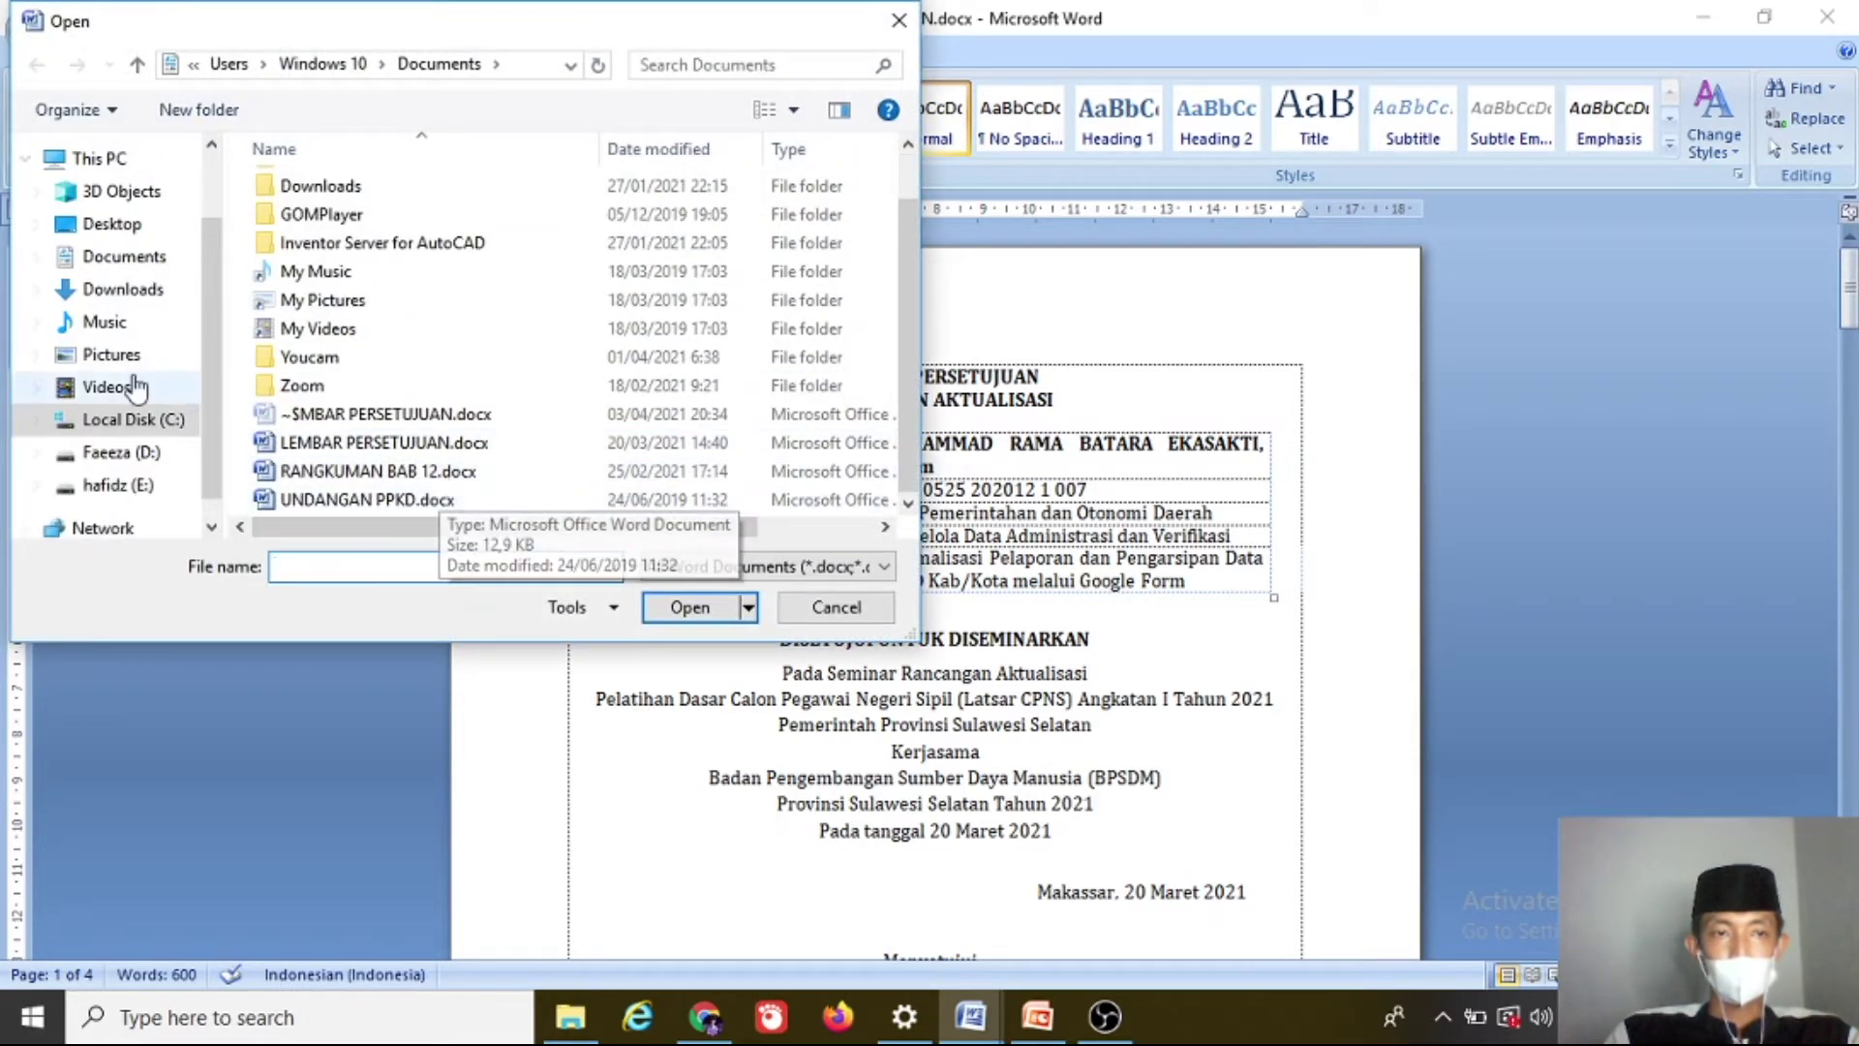
left_click(143, 487)
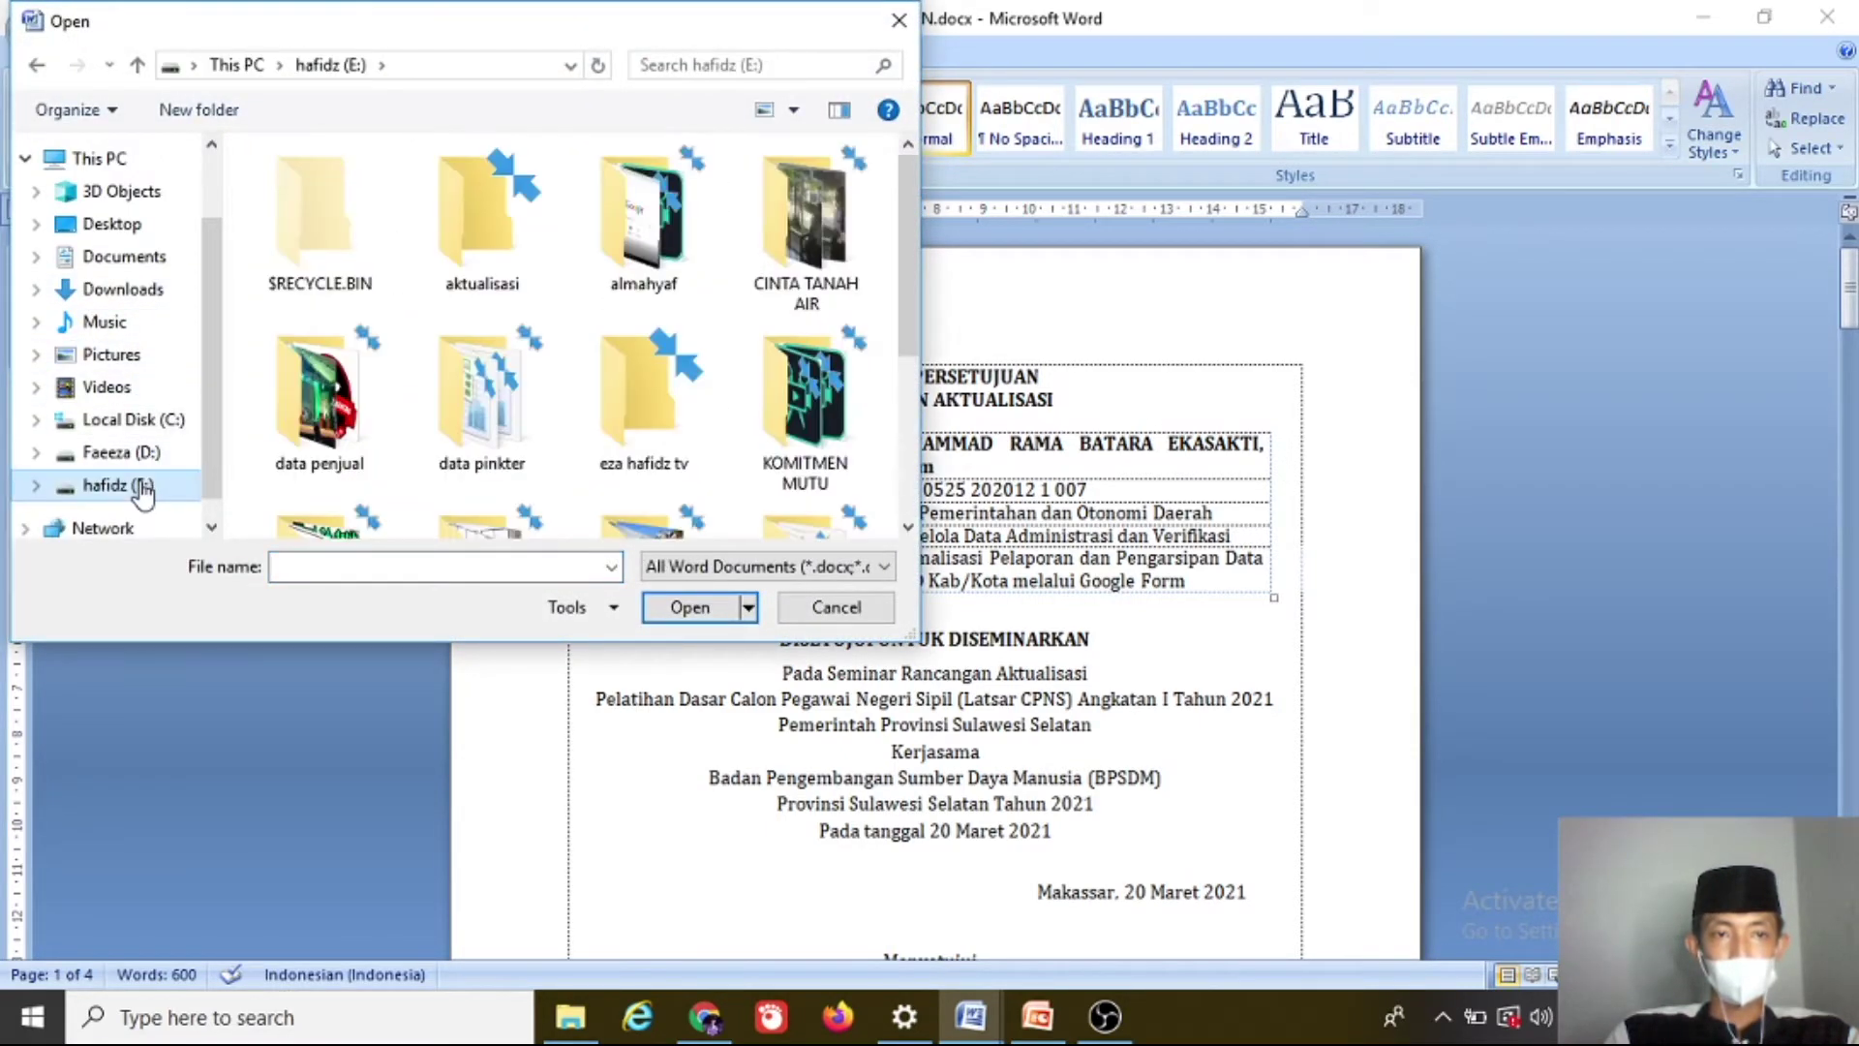
left_click(471, 235)
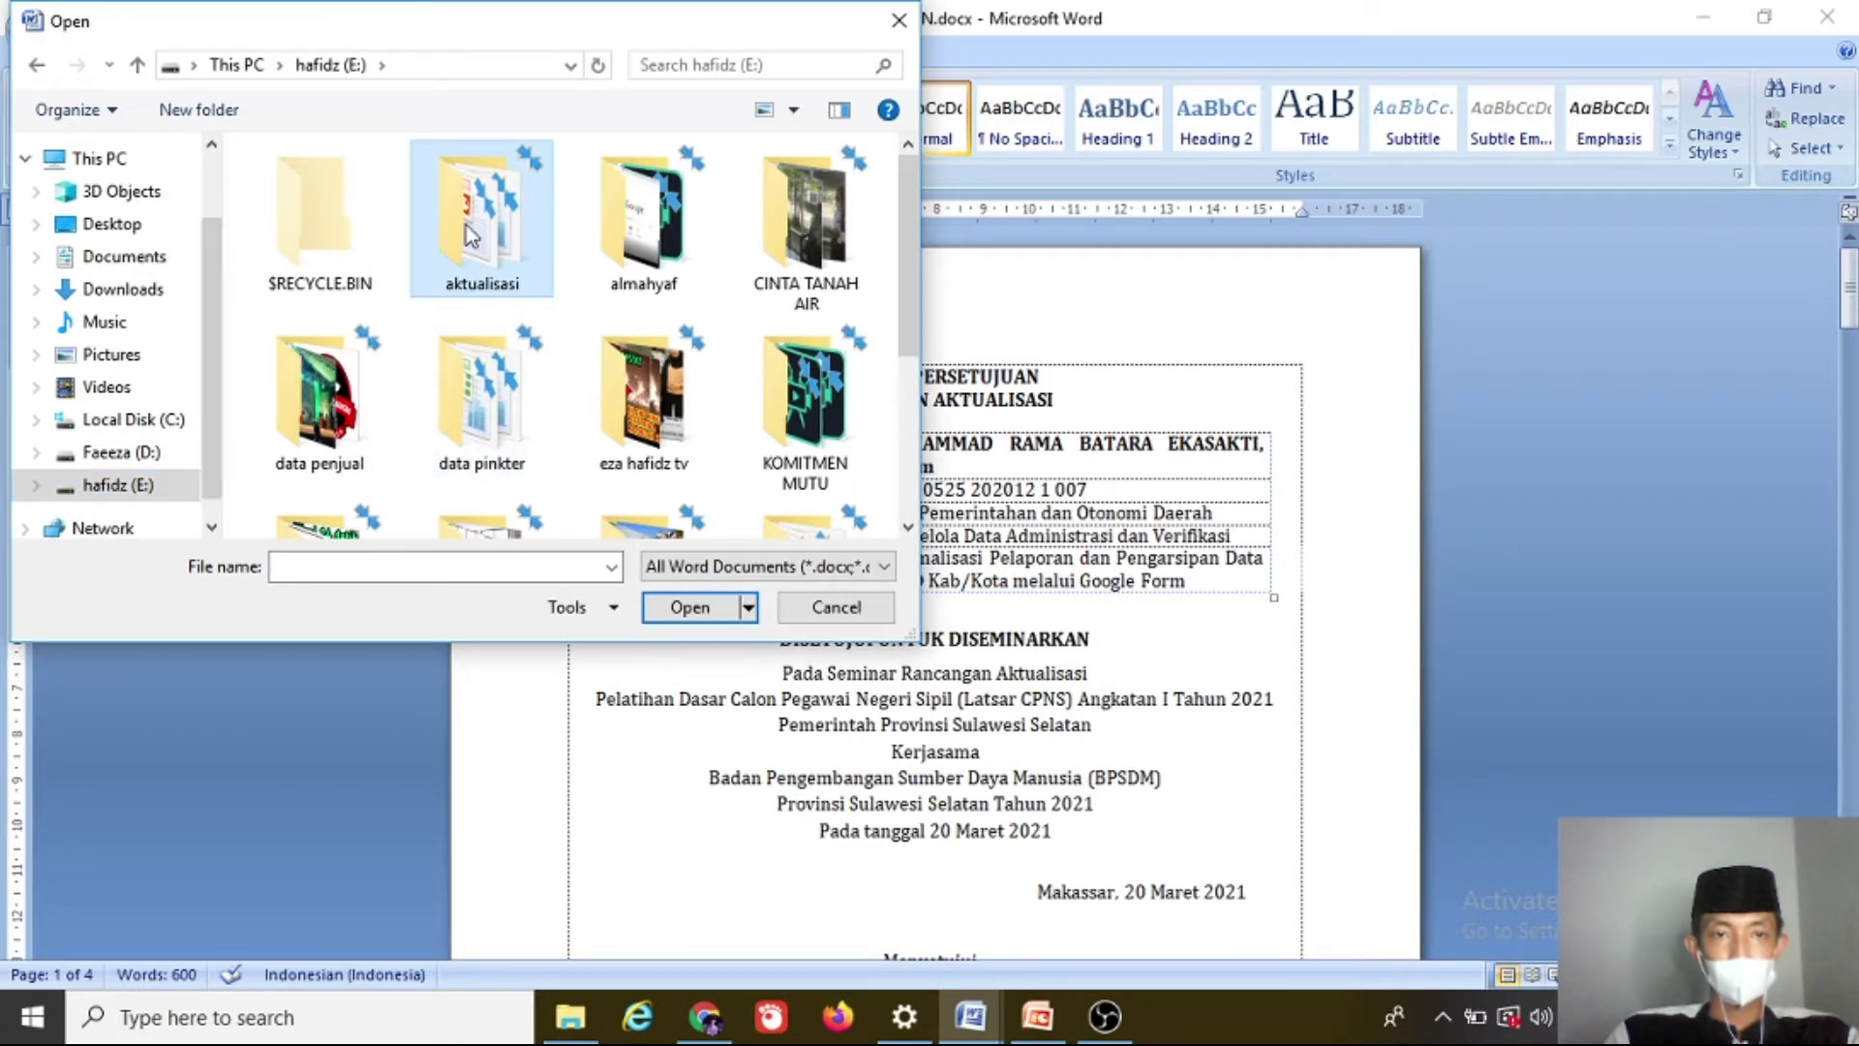
double_click(470, 235)
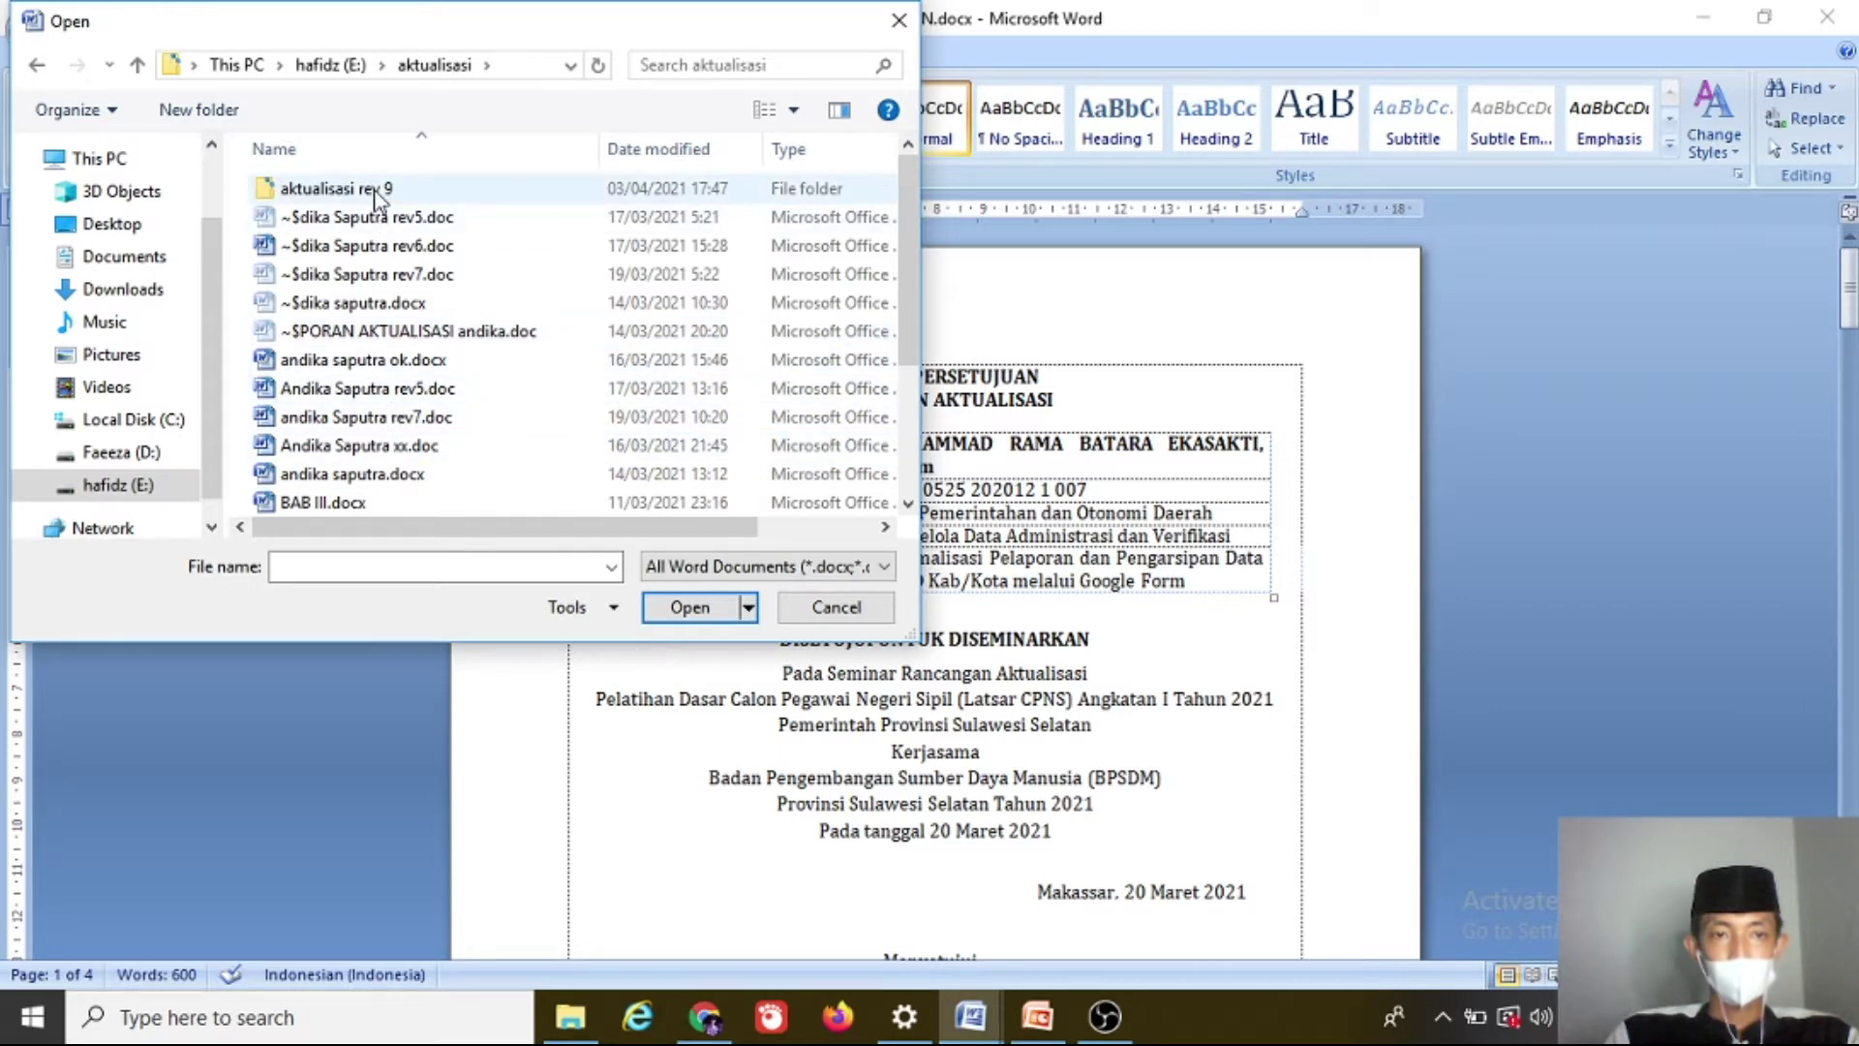
double_click(374, 193)
double_click(380, 274)
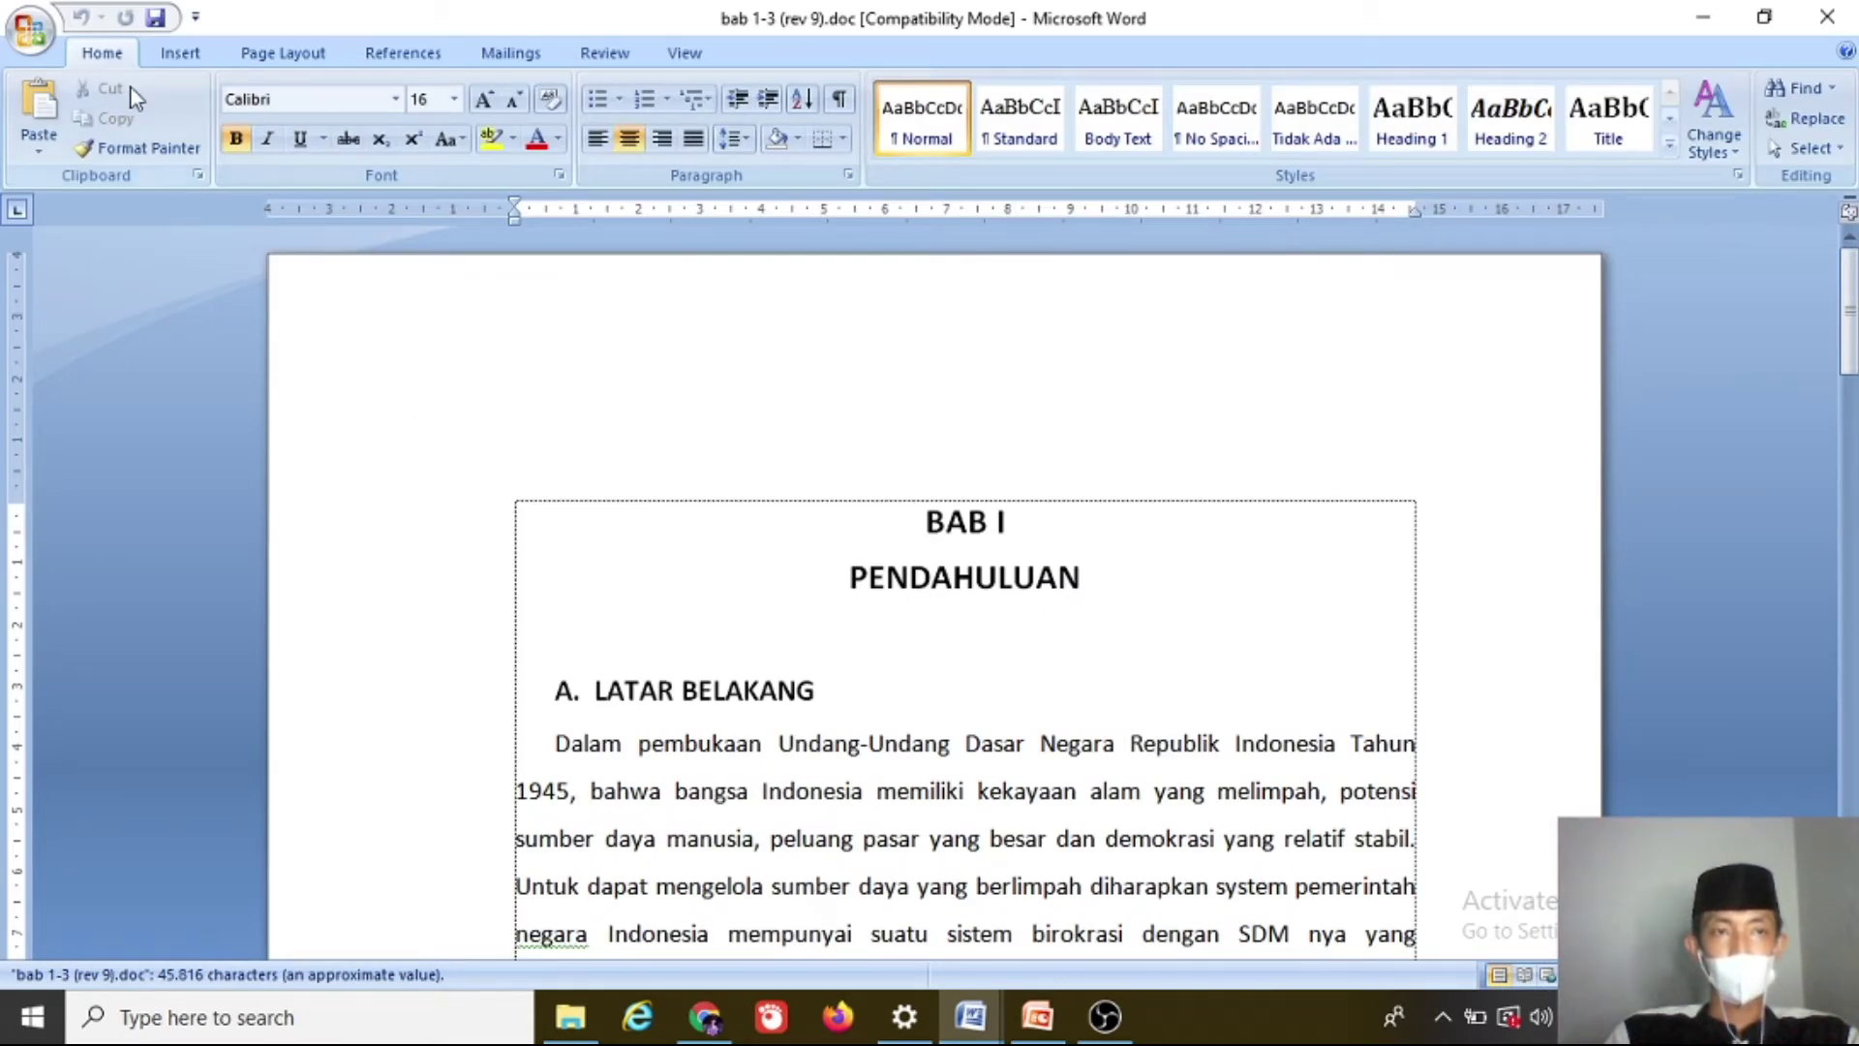
Step: Call up the conversion of the document to the newest file format and cancel it
left_click(29, 31)
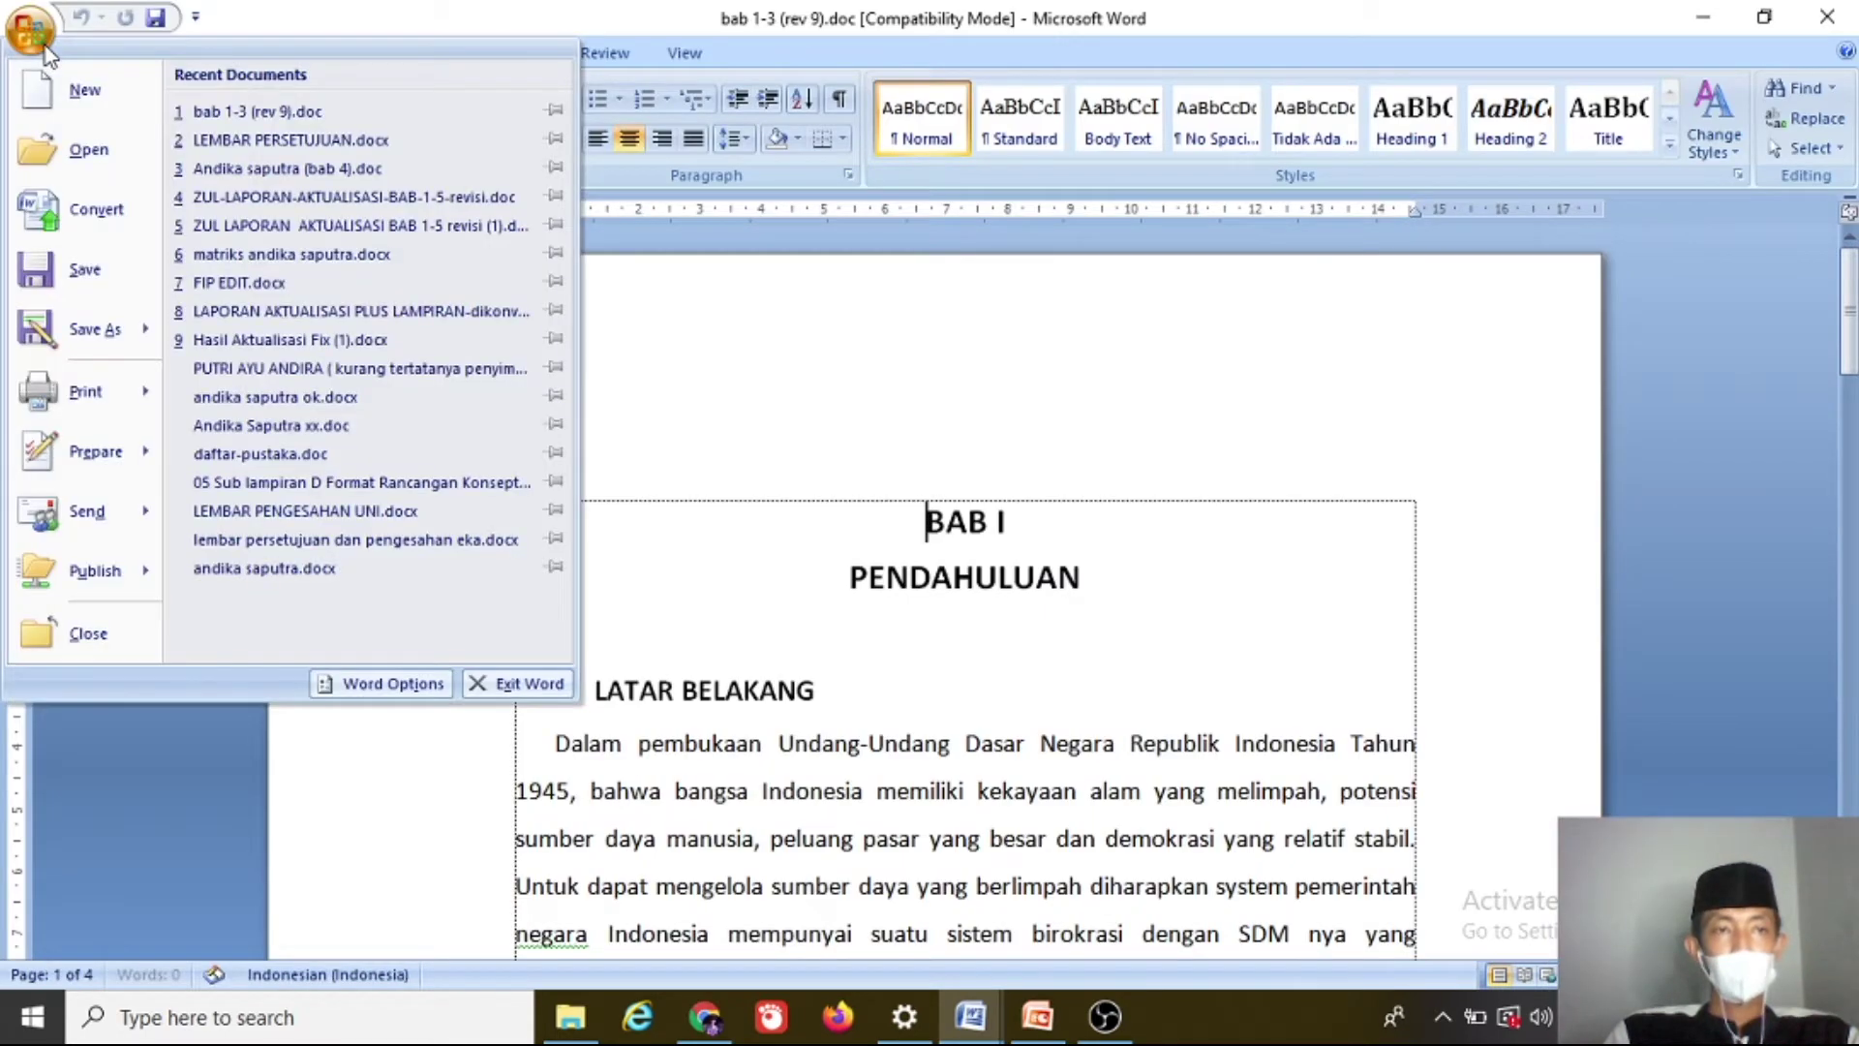
left_click(113, 225)
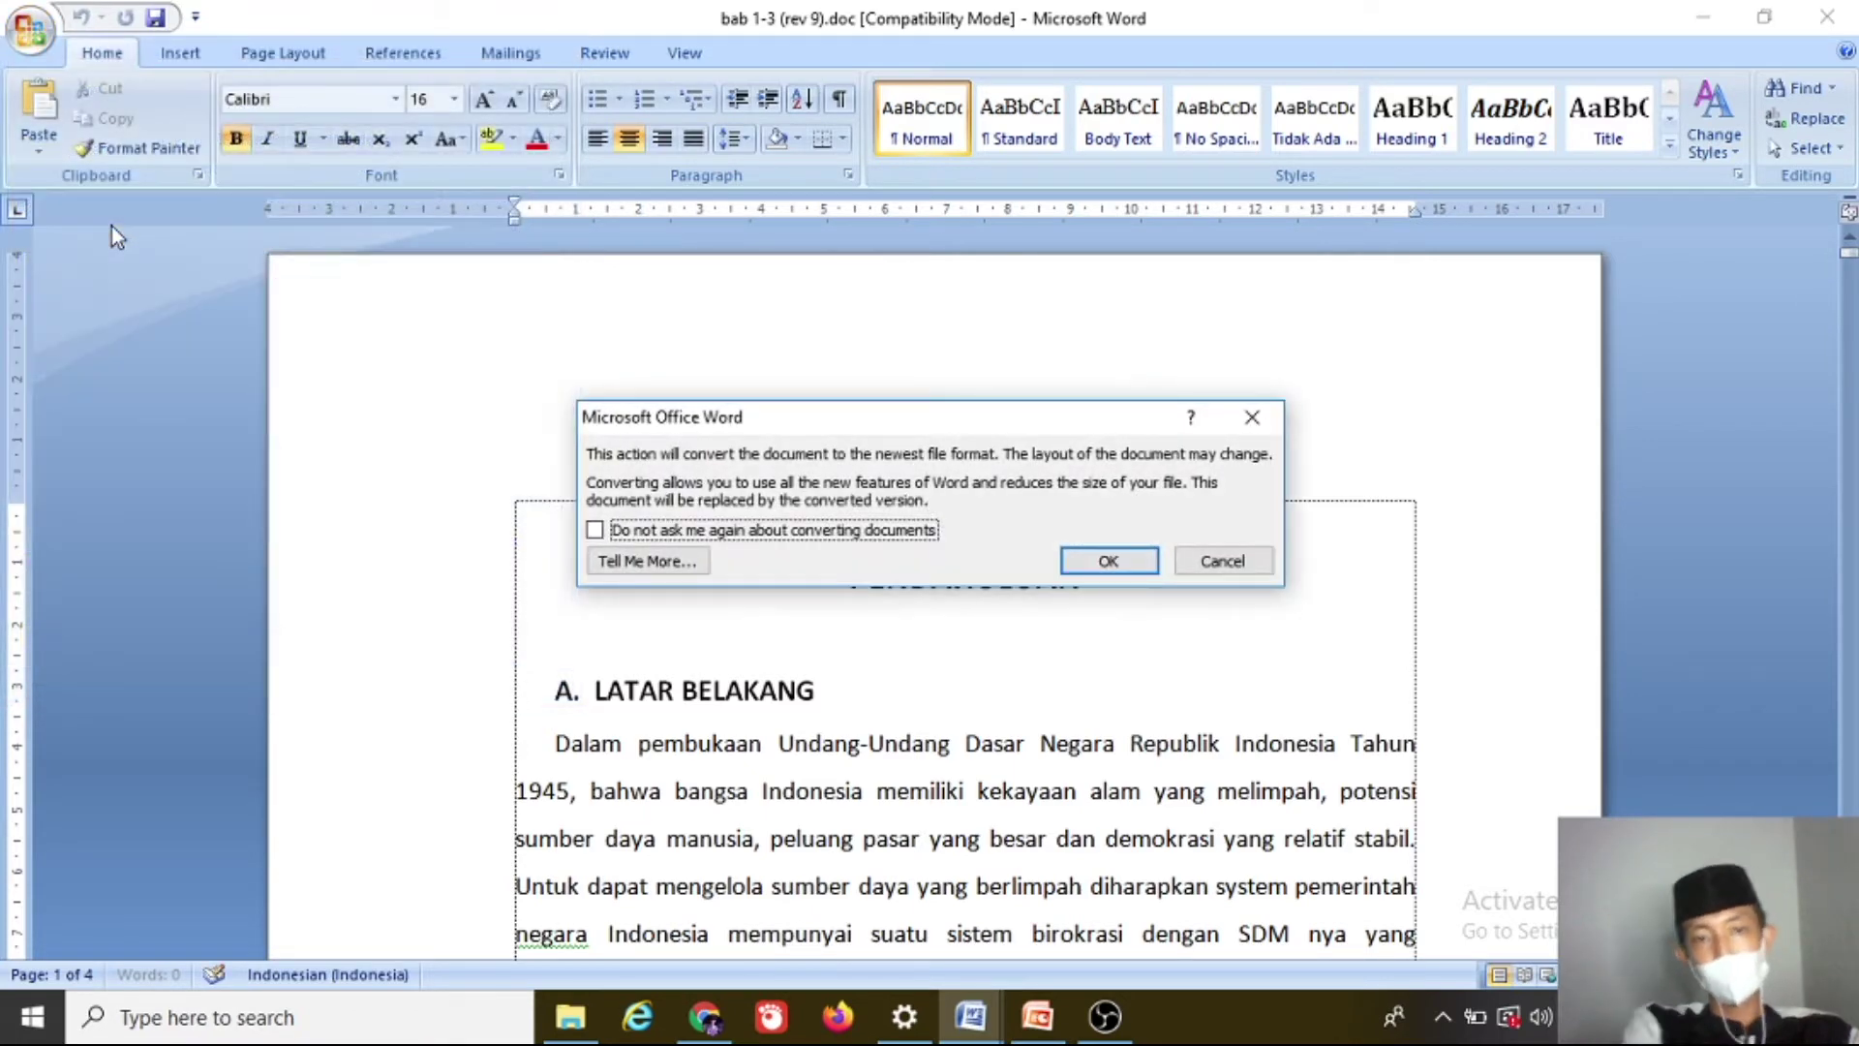
left_click(1218, 559)
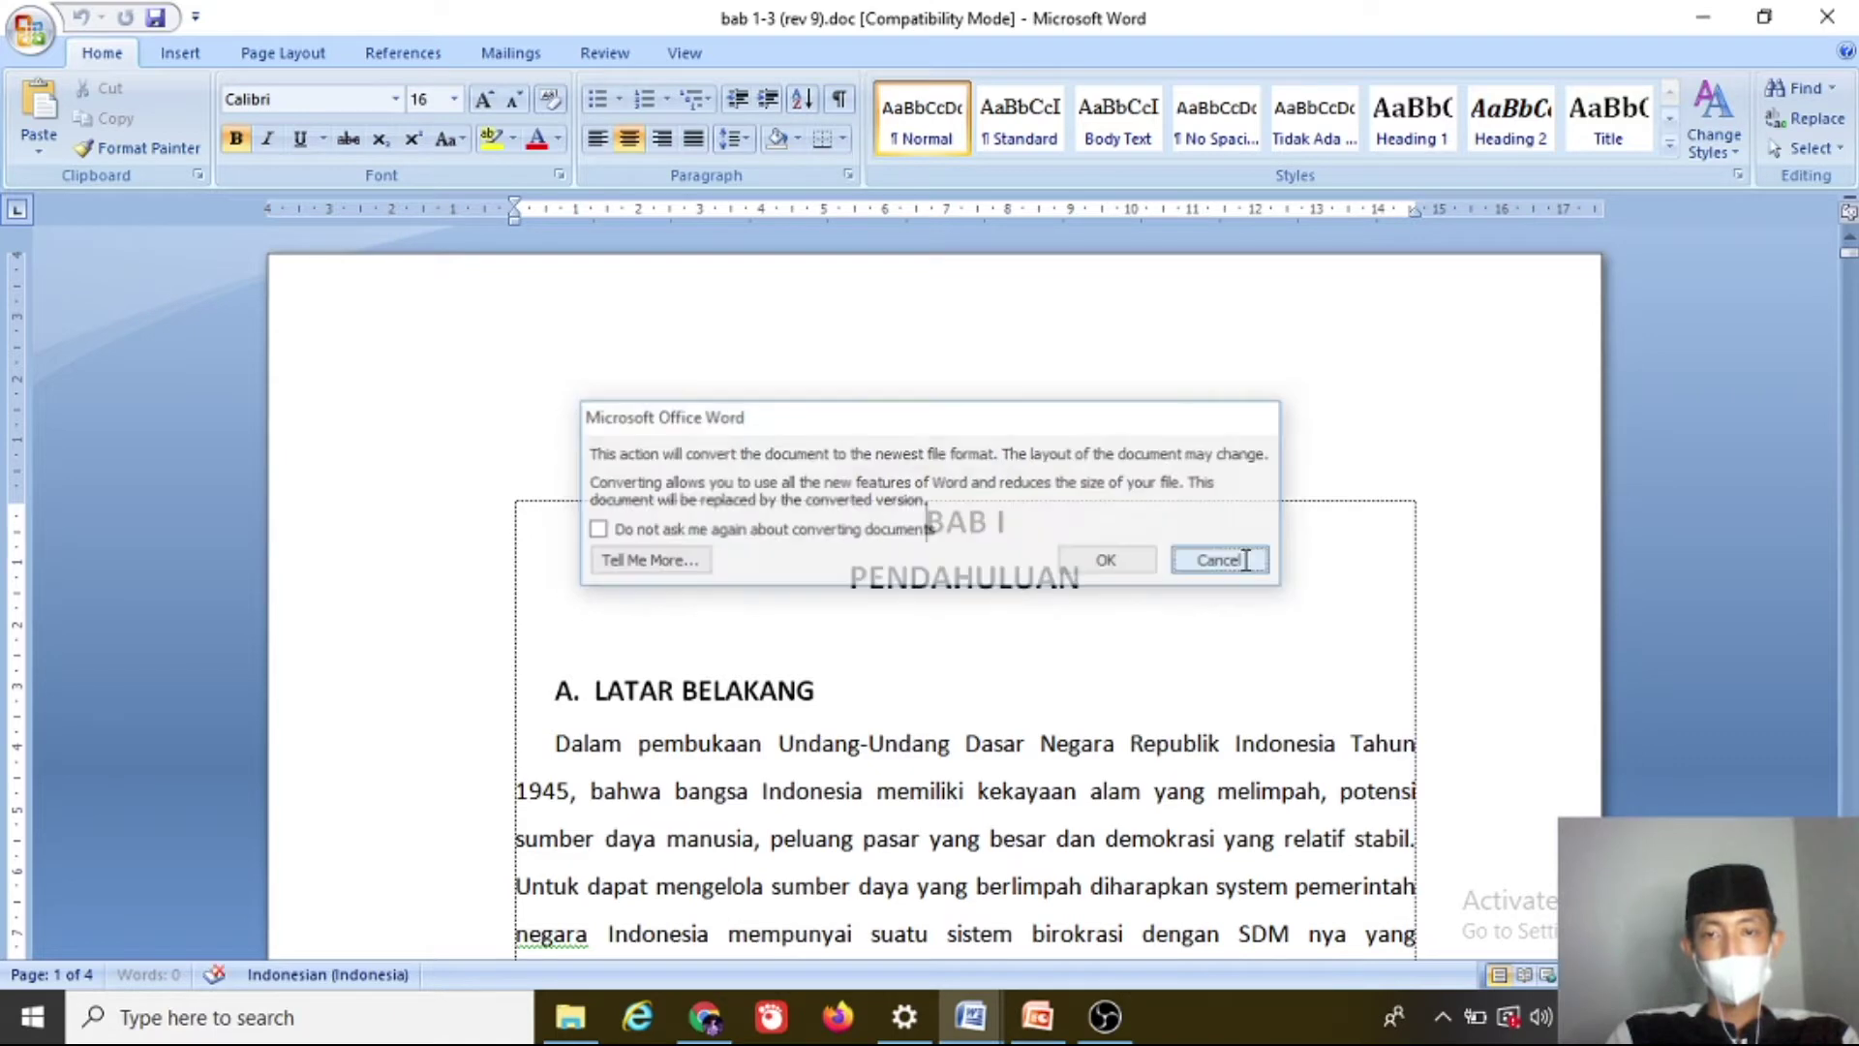
left_click(23, 44)
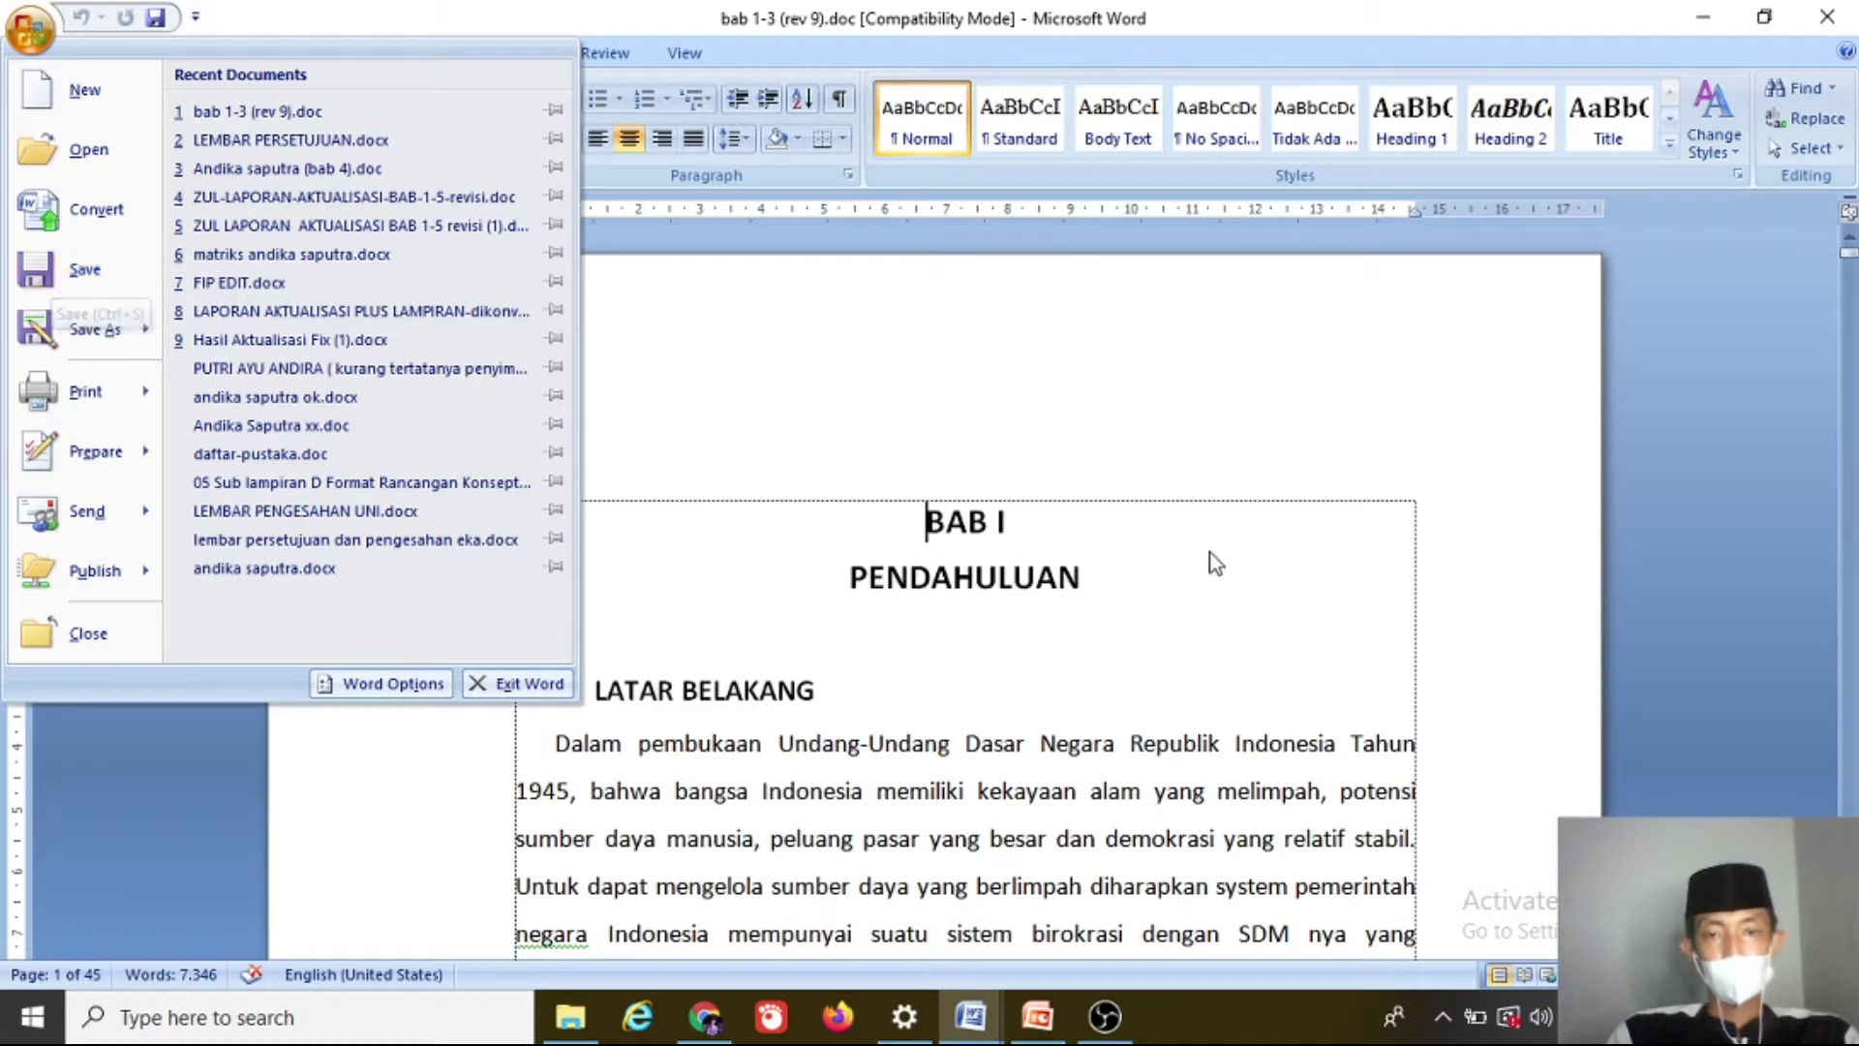
left_click(1031, 686)
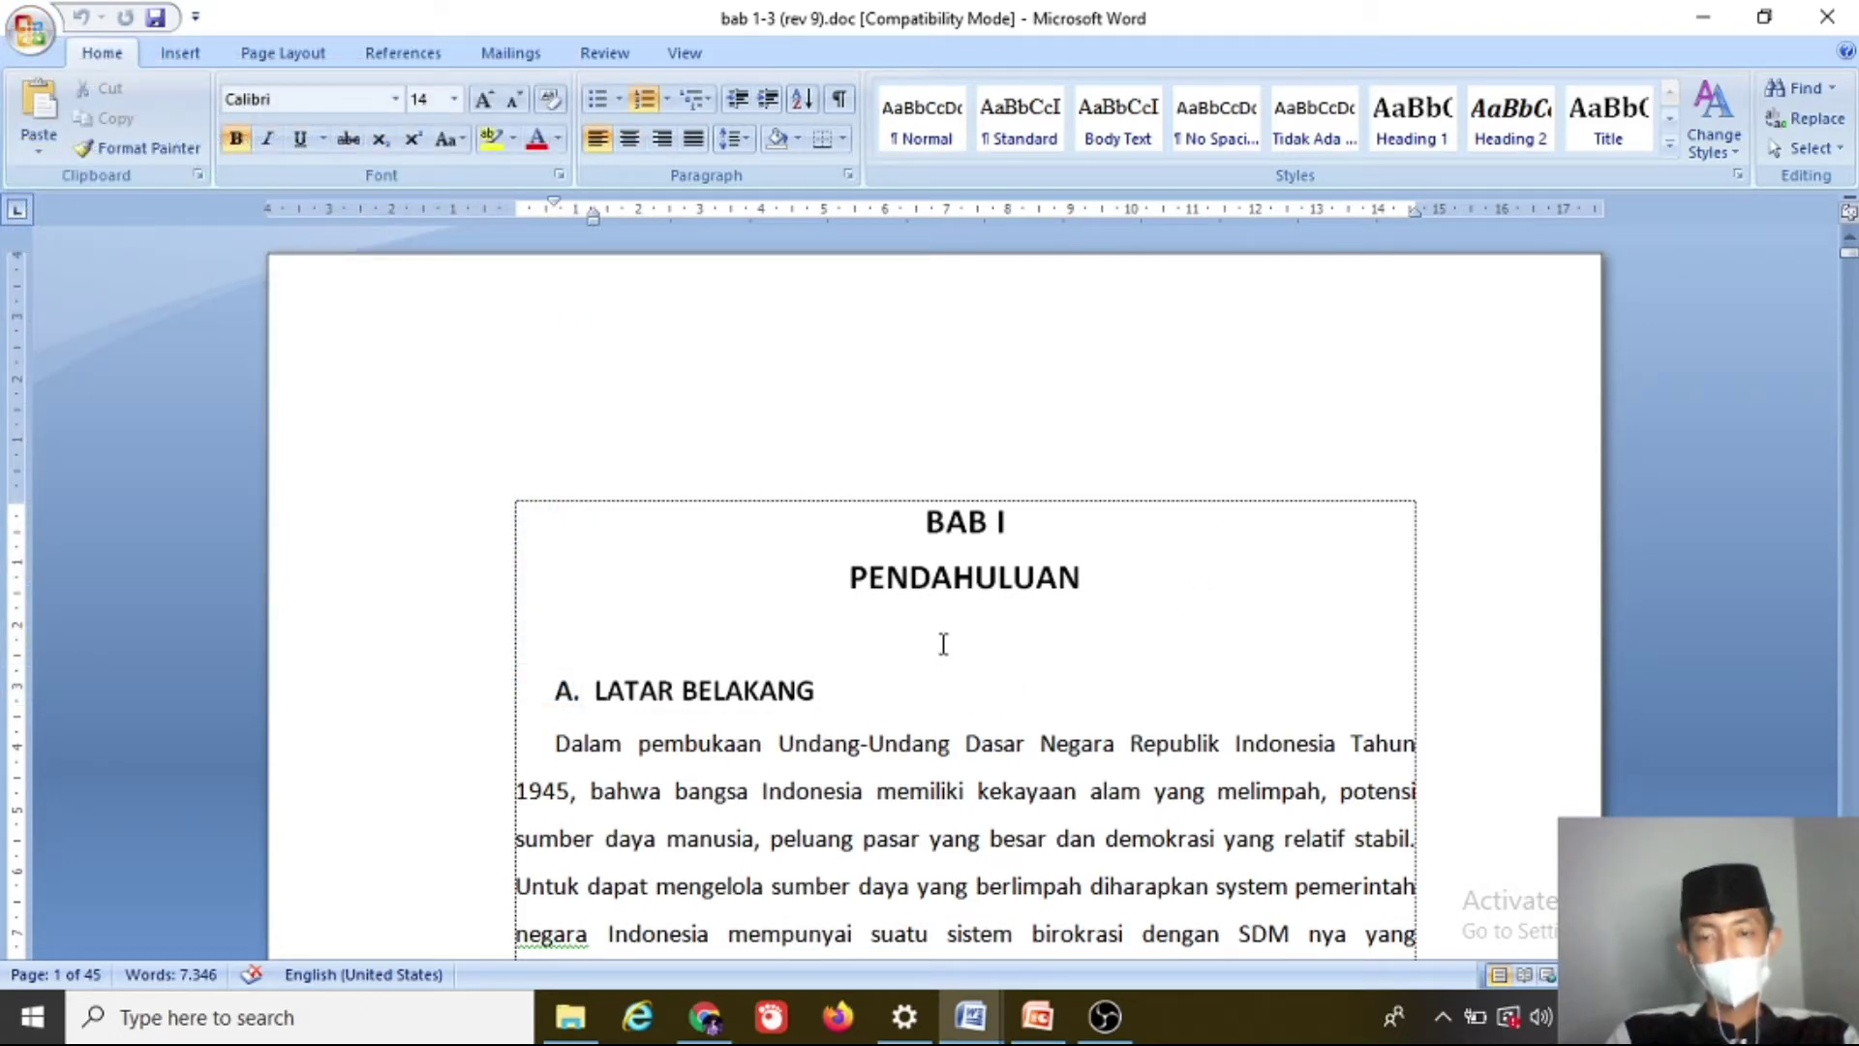
Step: Set the font color of the "LATAR BELAKANG" heading to red and save the document
left_click_drag(866, 699, 585, 699)
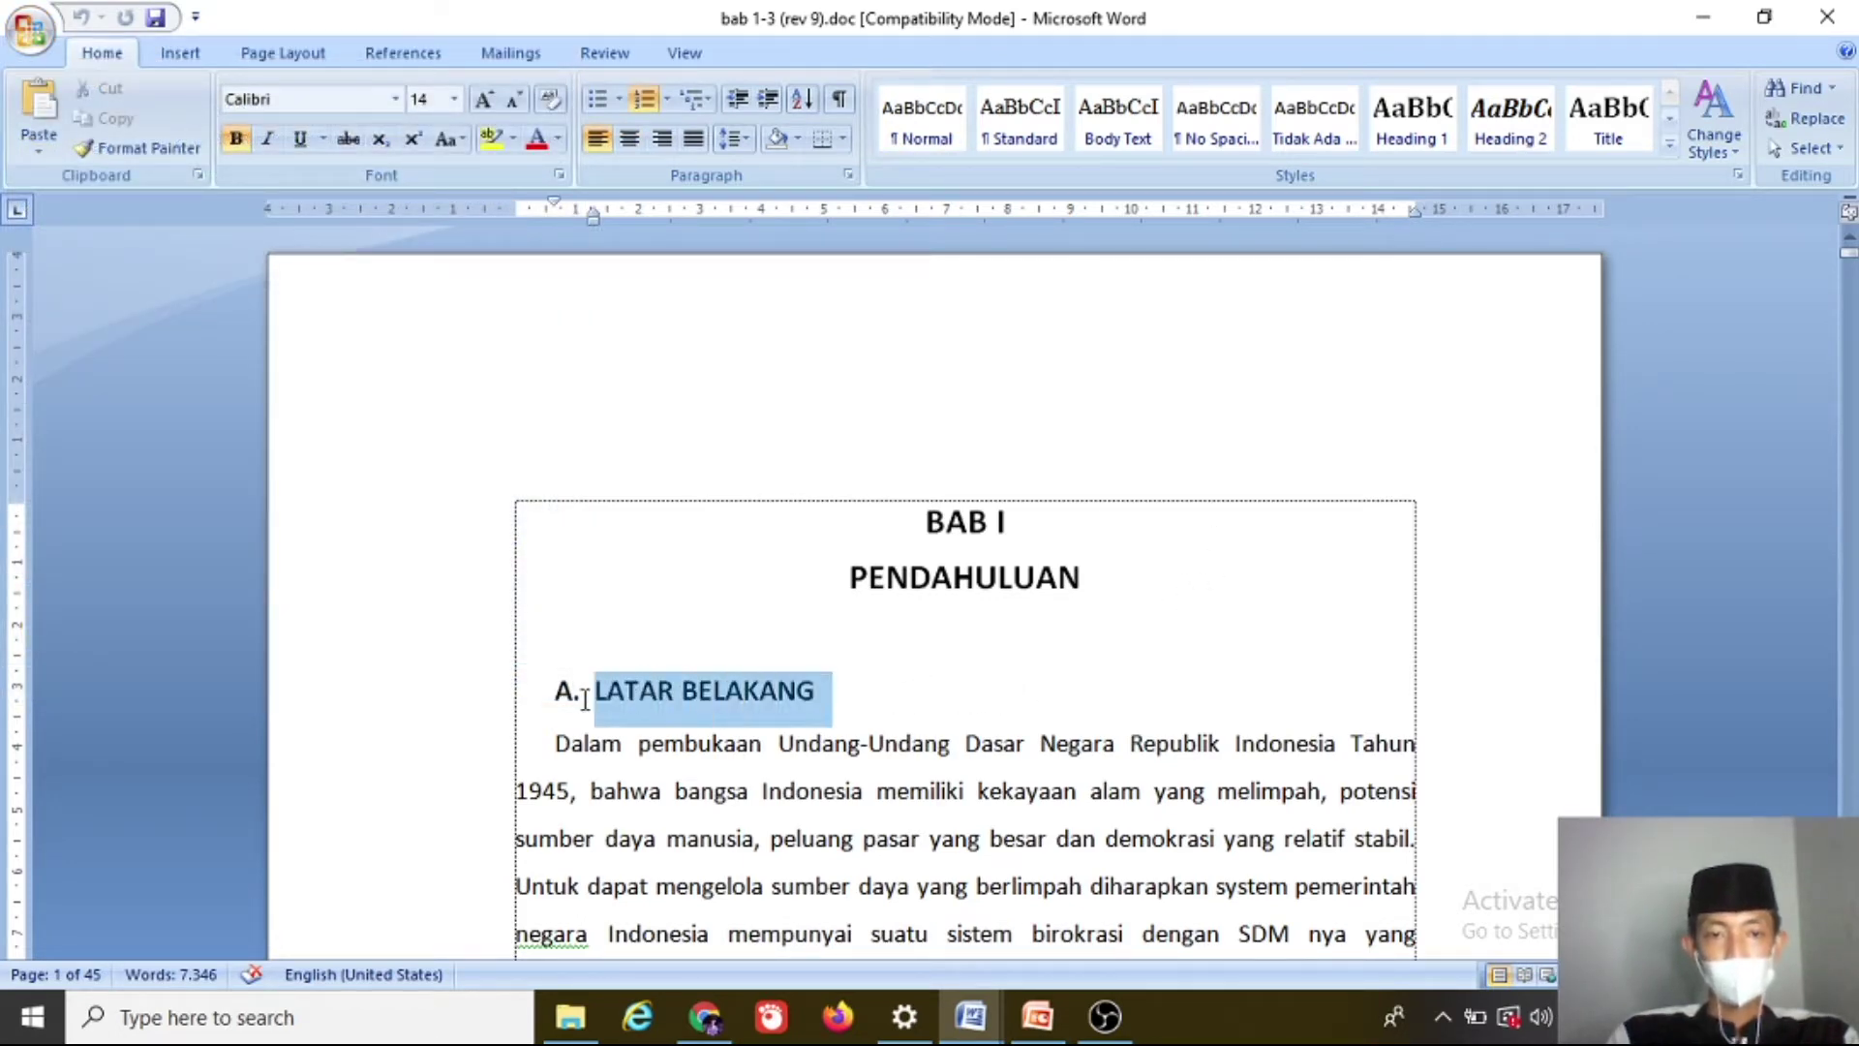
left_click(536, 139)
left_click(1120, 837)
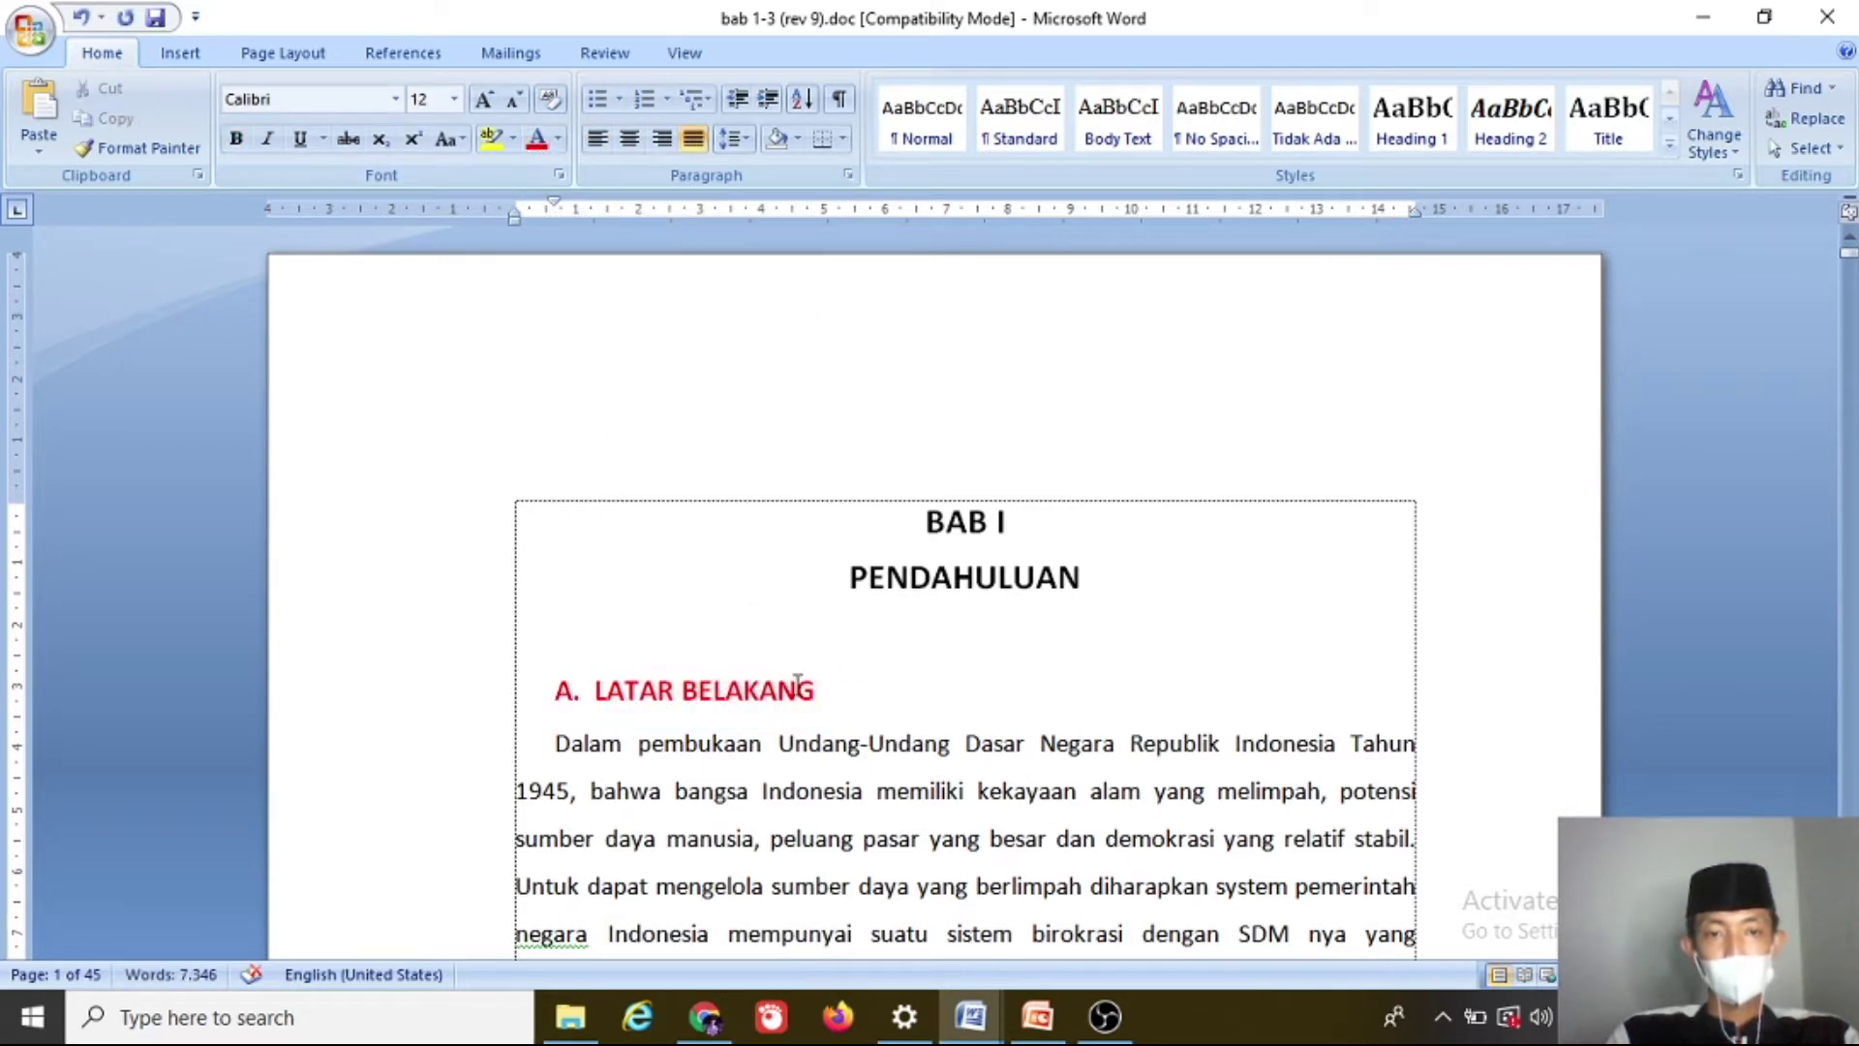
left_click(29, 27)
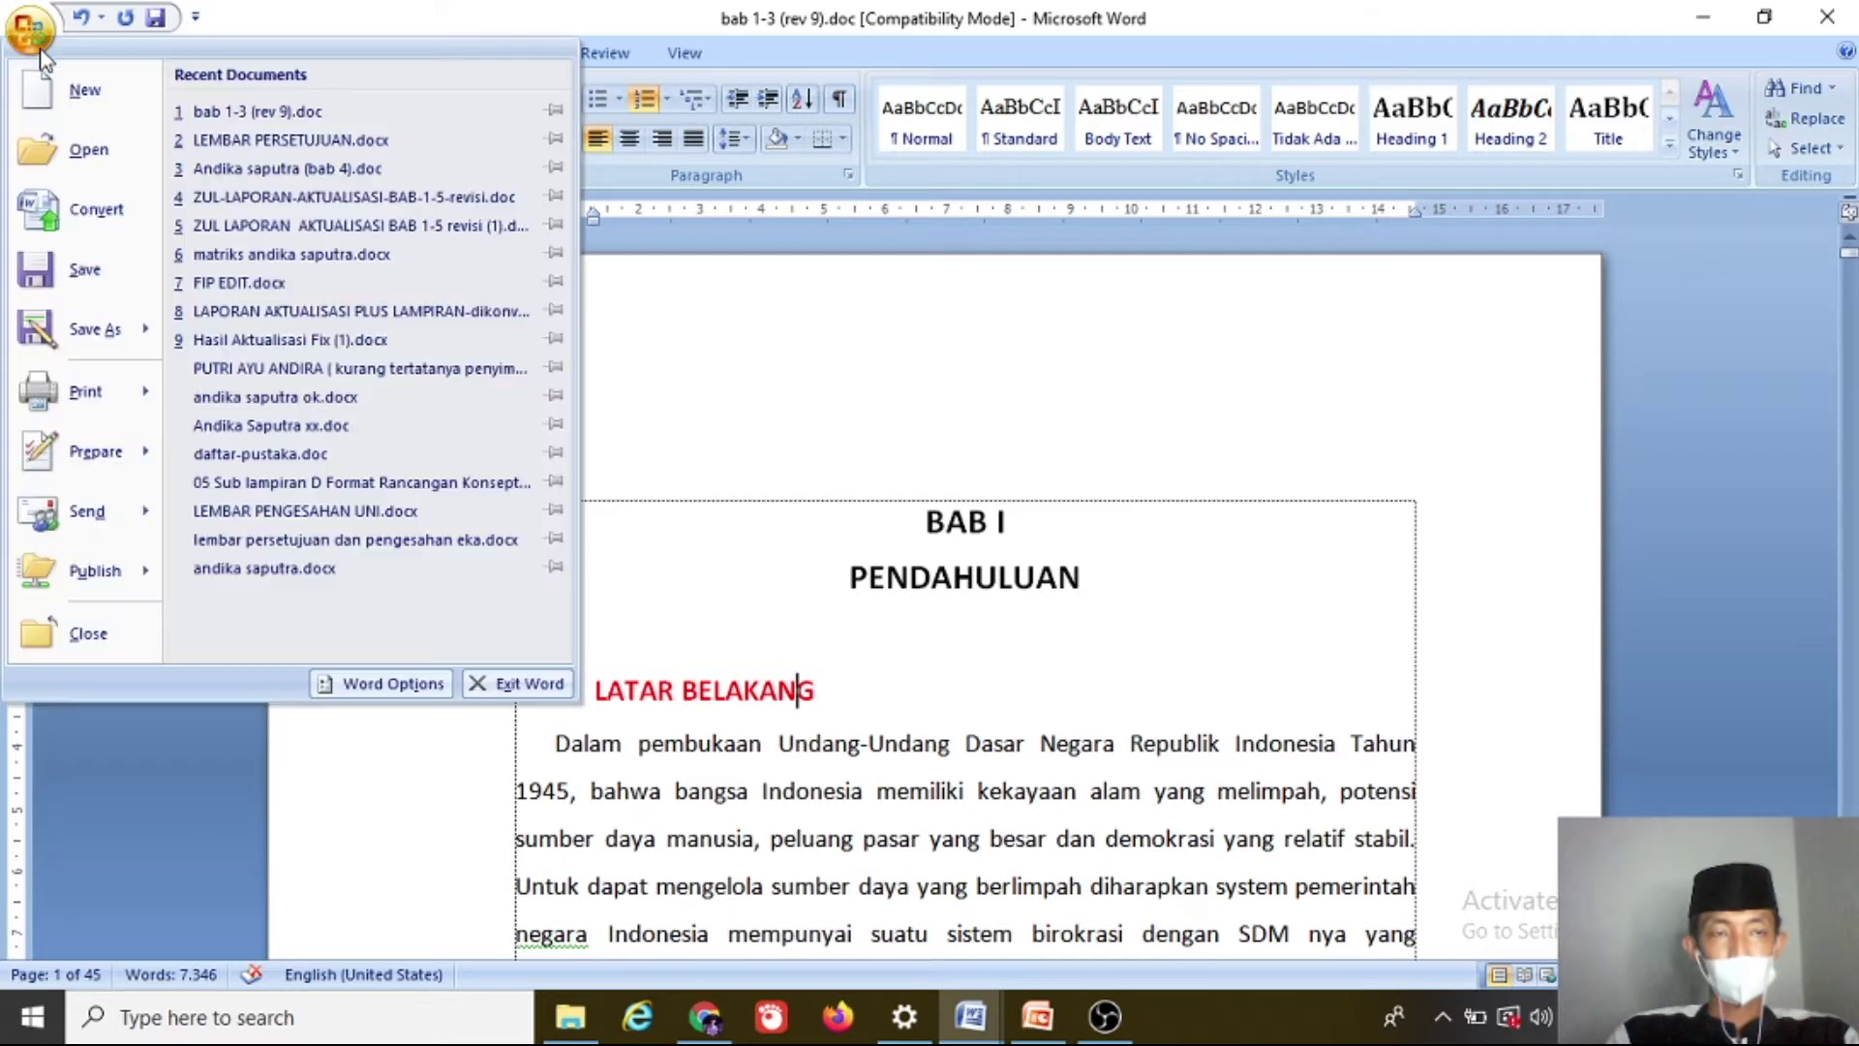
left_click(88, 271)
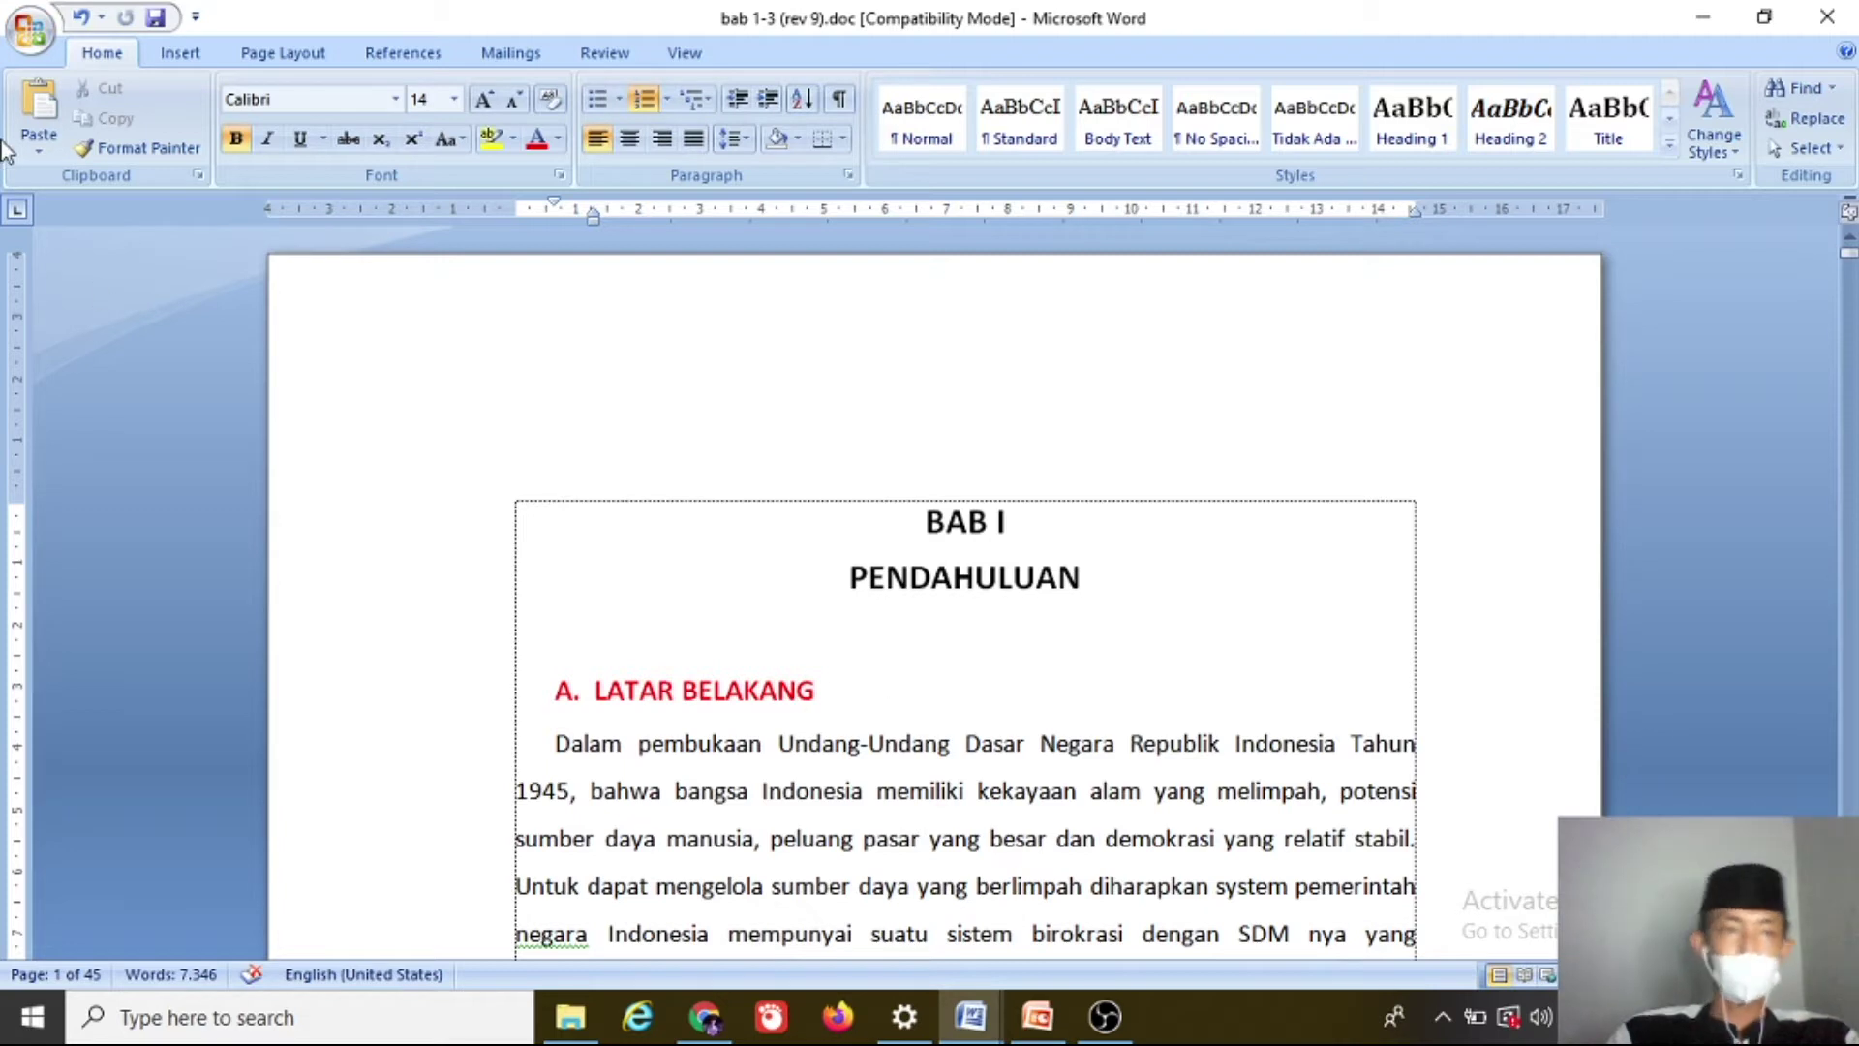
Step: Undo the heading's font color change and look over the available Save As formats without saving a copy
key("ctrl+z")
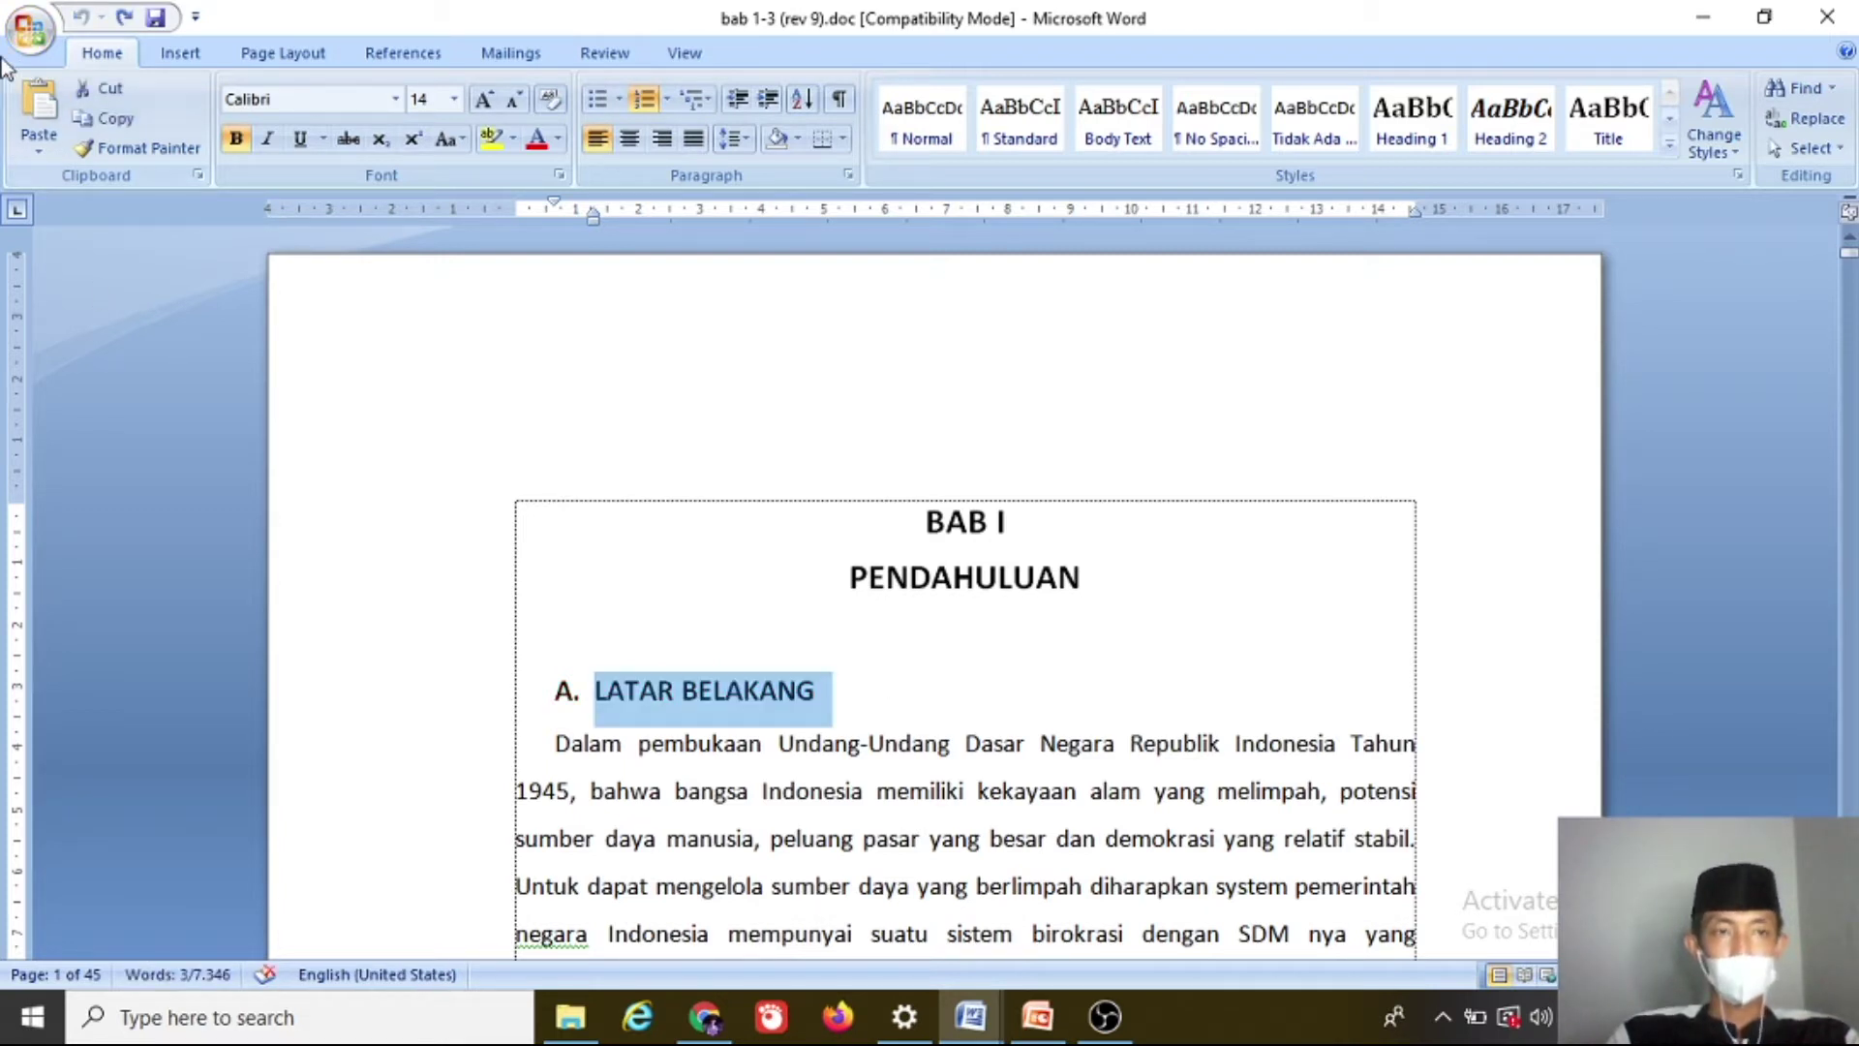
left_click(31, 29)
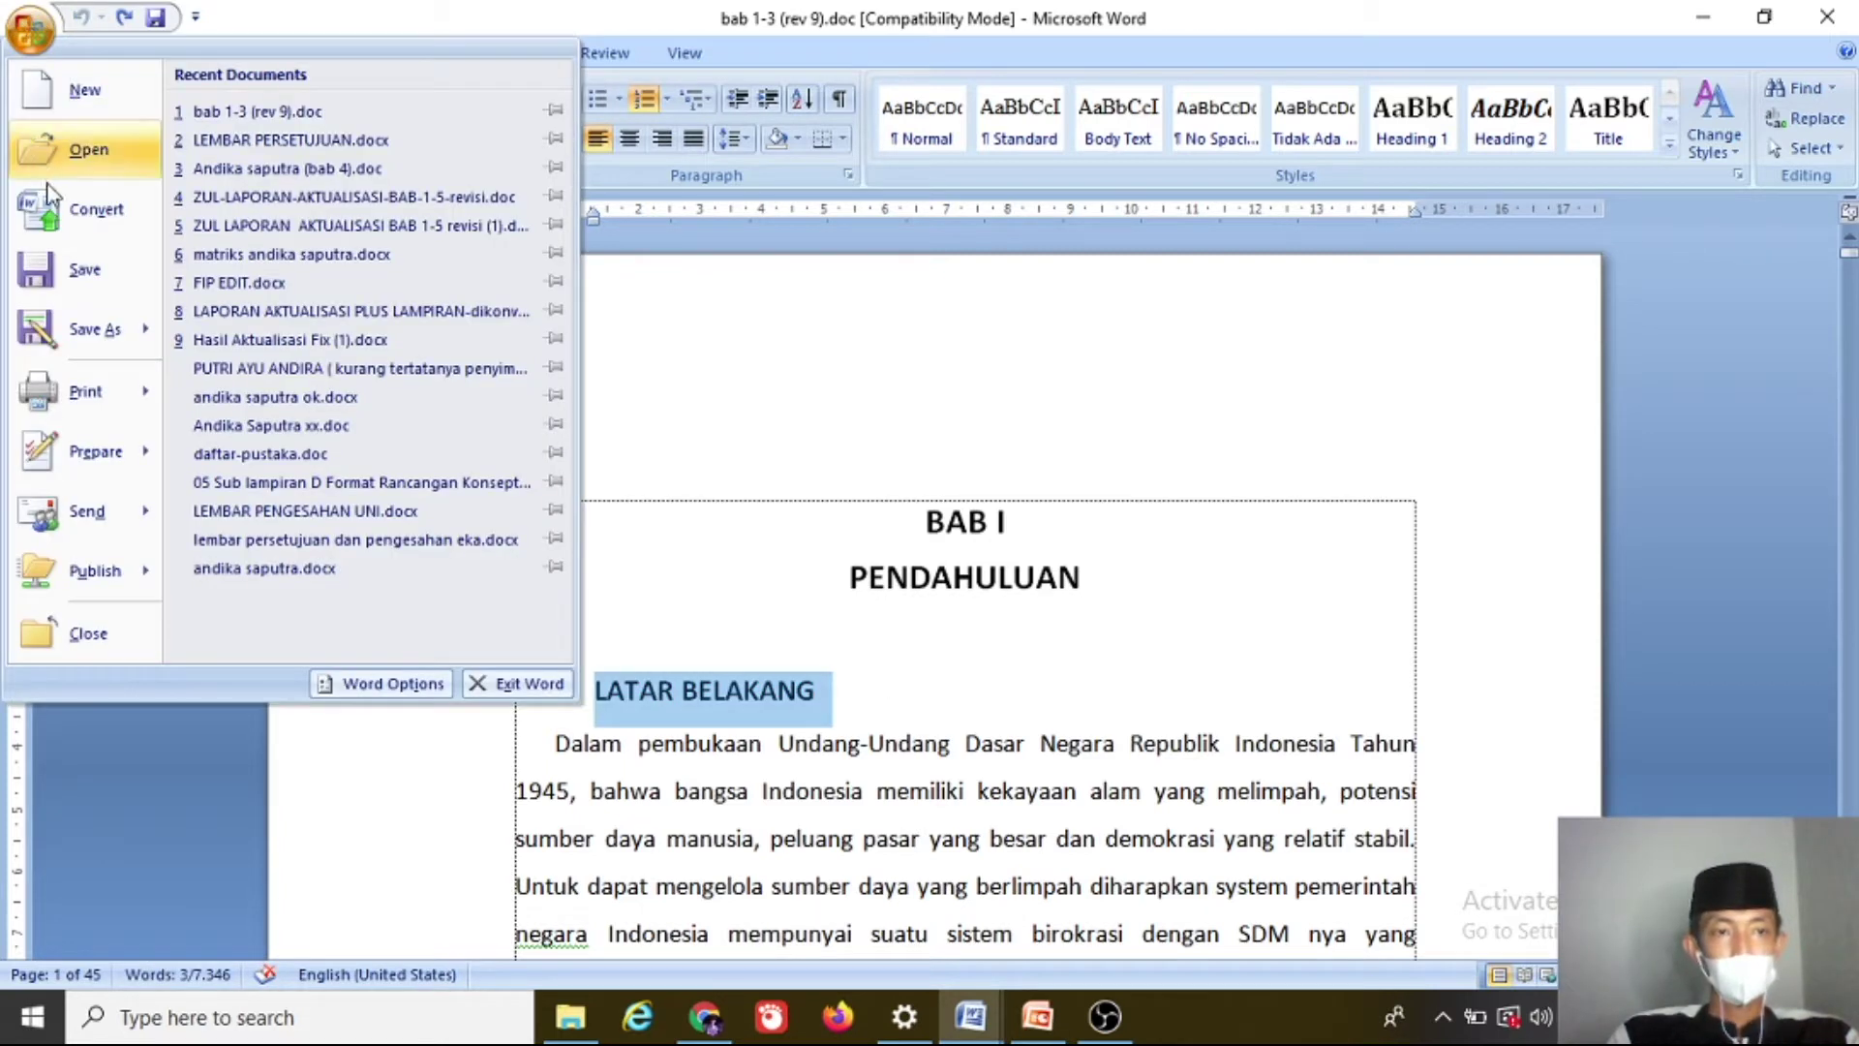
mouse_move(89, 334)
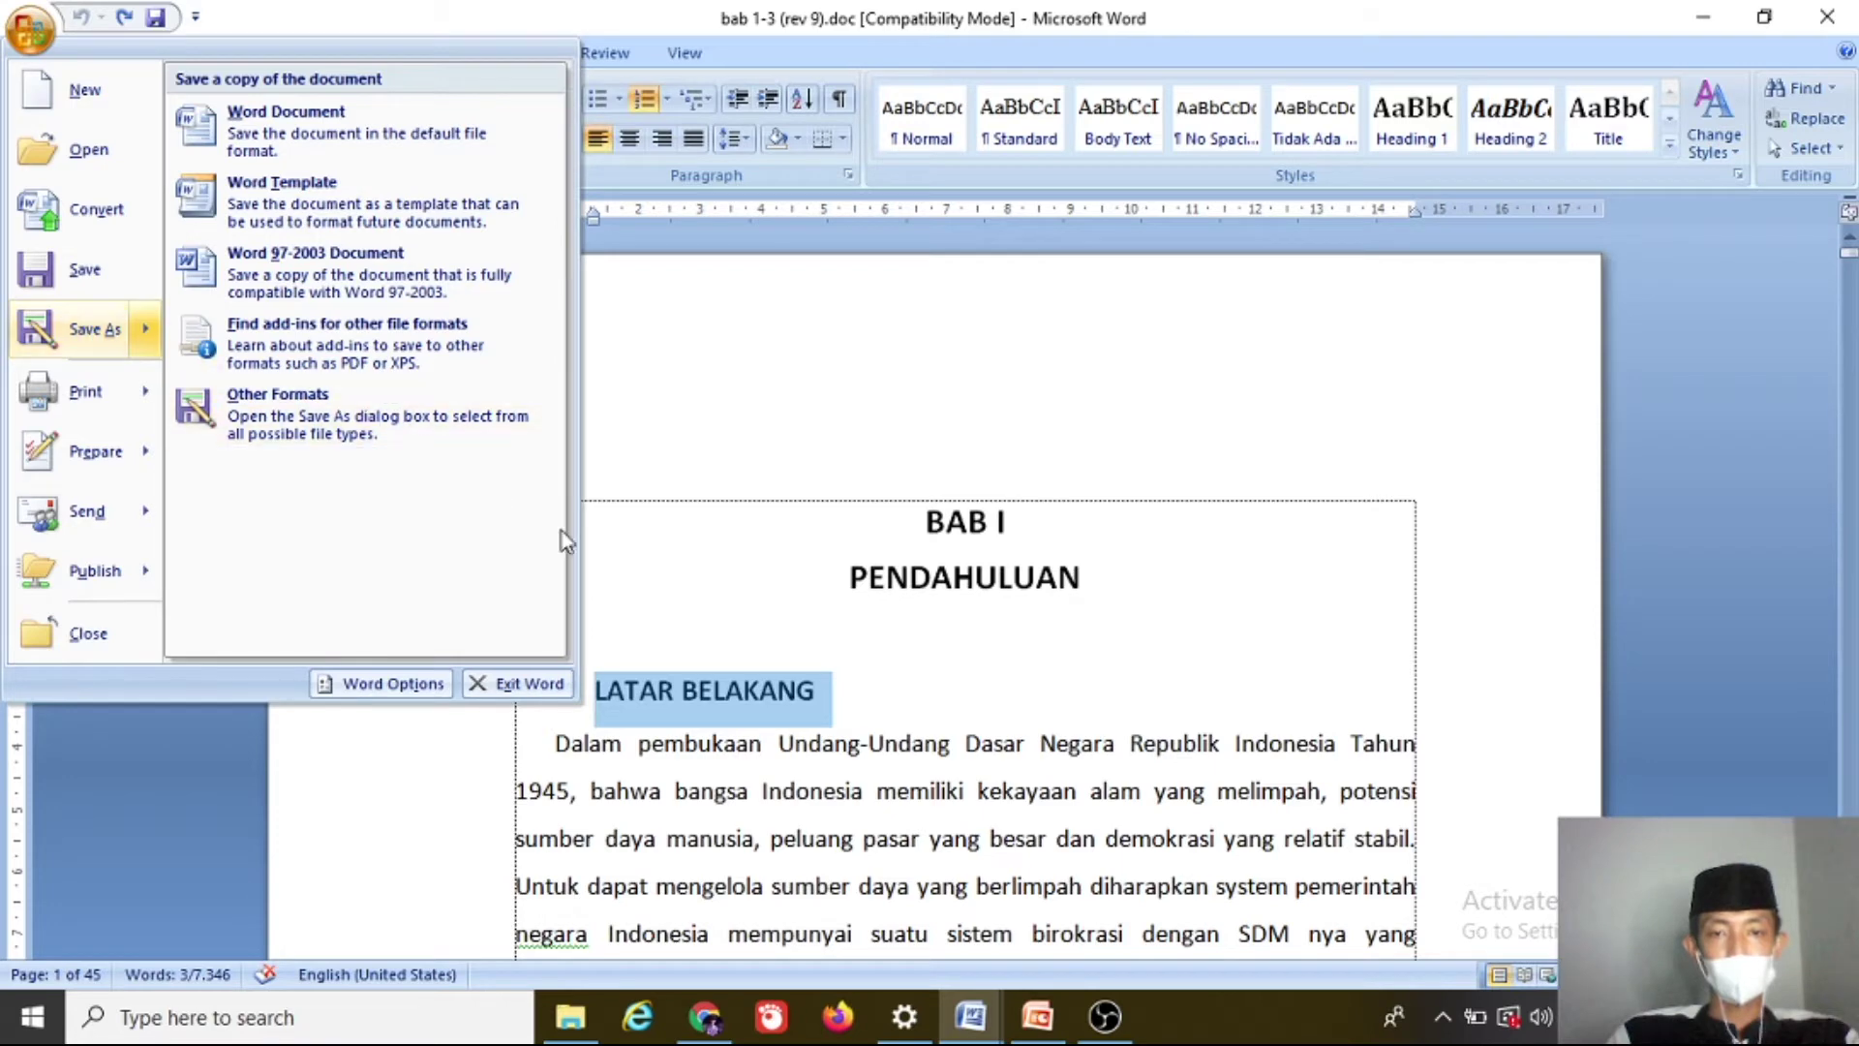
left_click(987, 770)
left_click(985, 754)
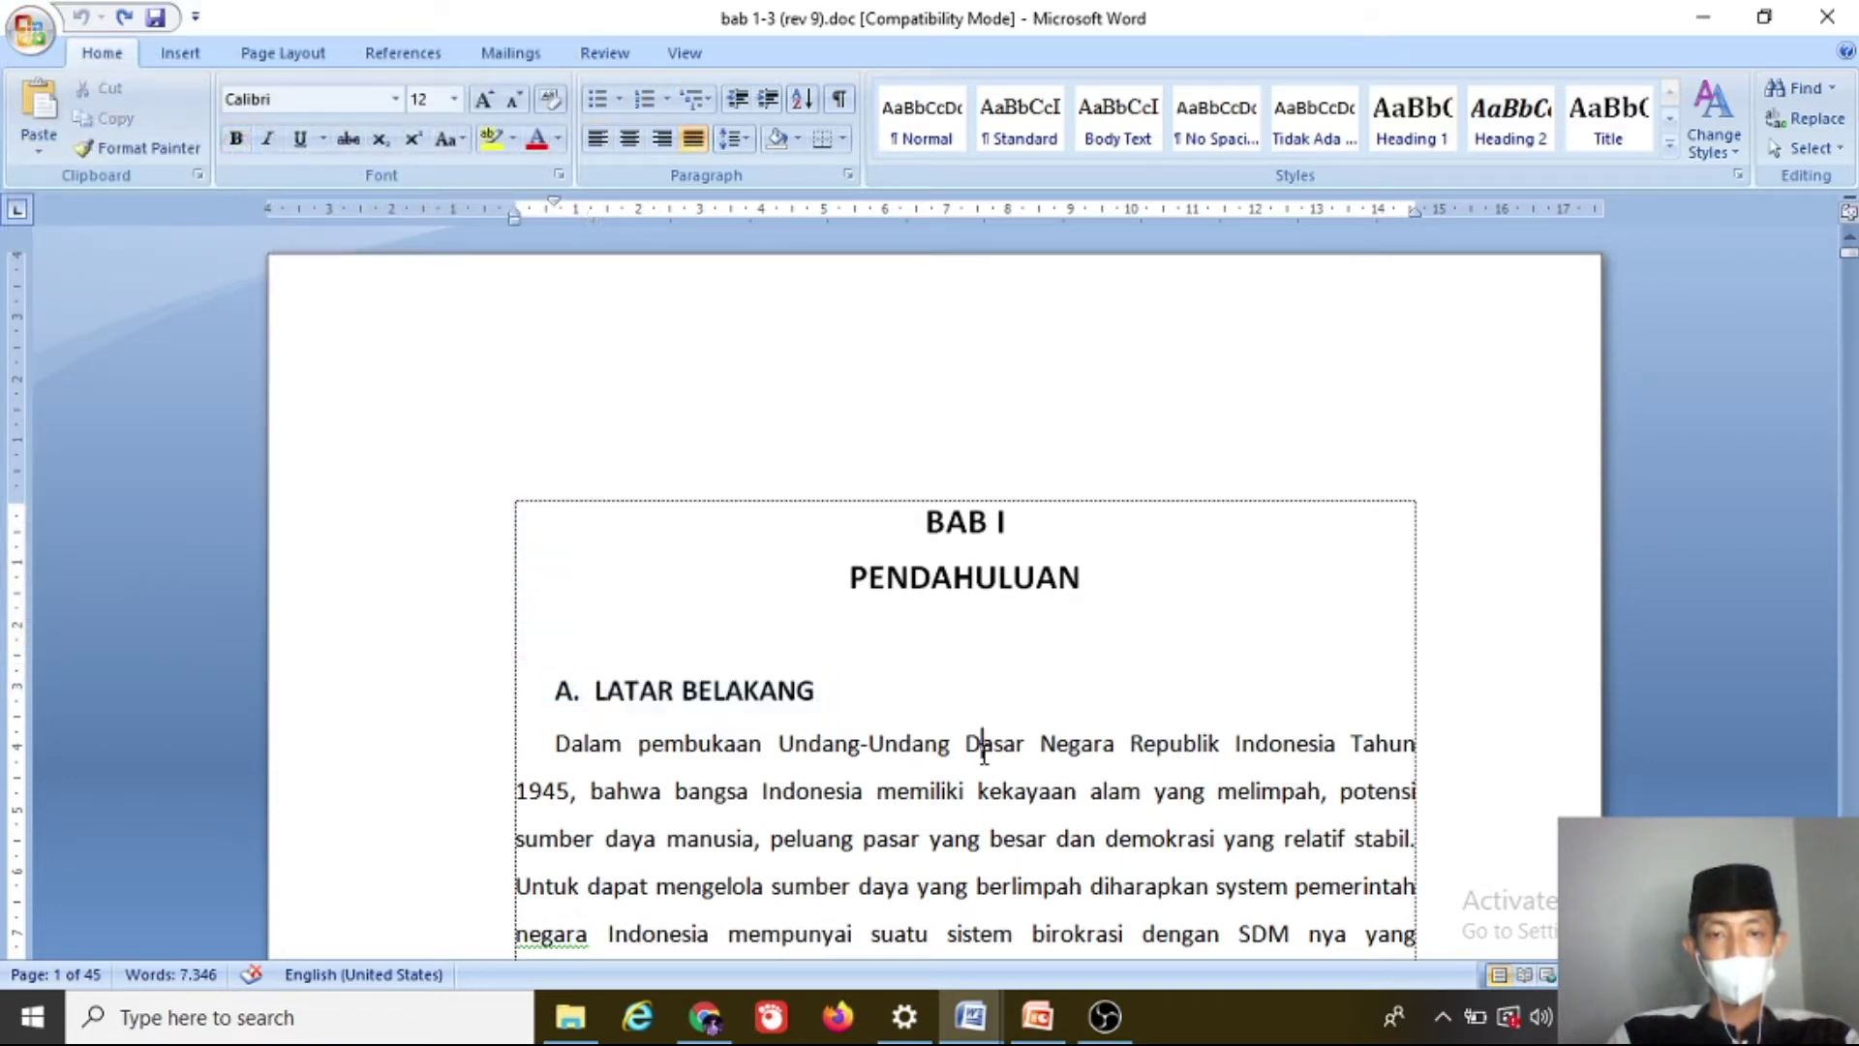
Step: Save a copy of the document as belajar.doc in the aktualisasi rev 9 folder, keeping the Word 97-2003 format
left_click(14, 47)
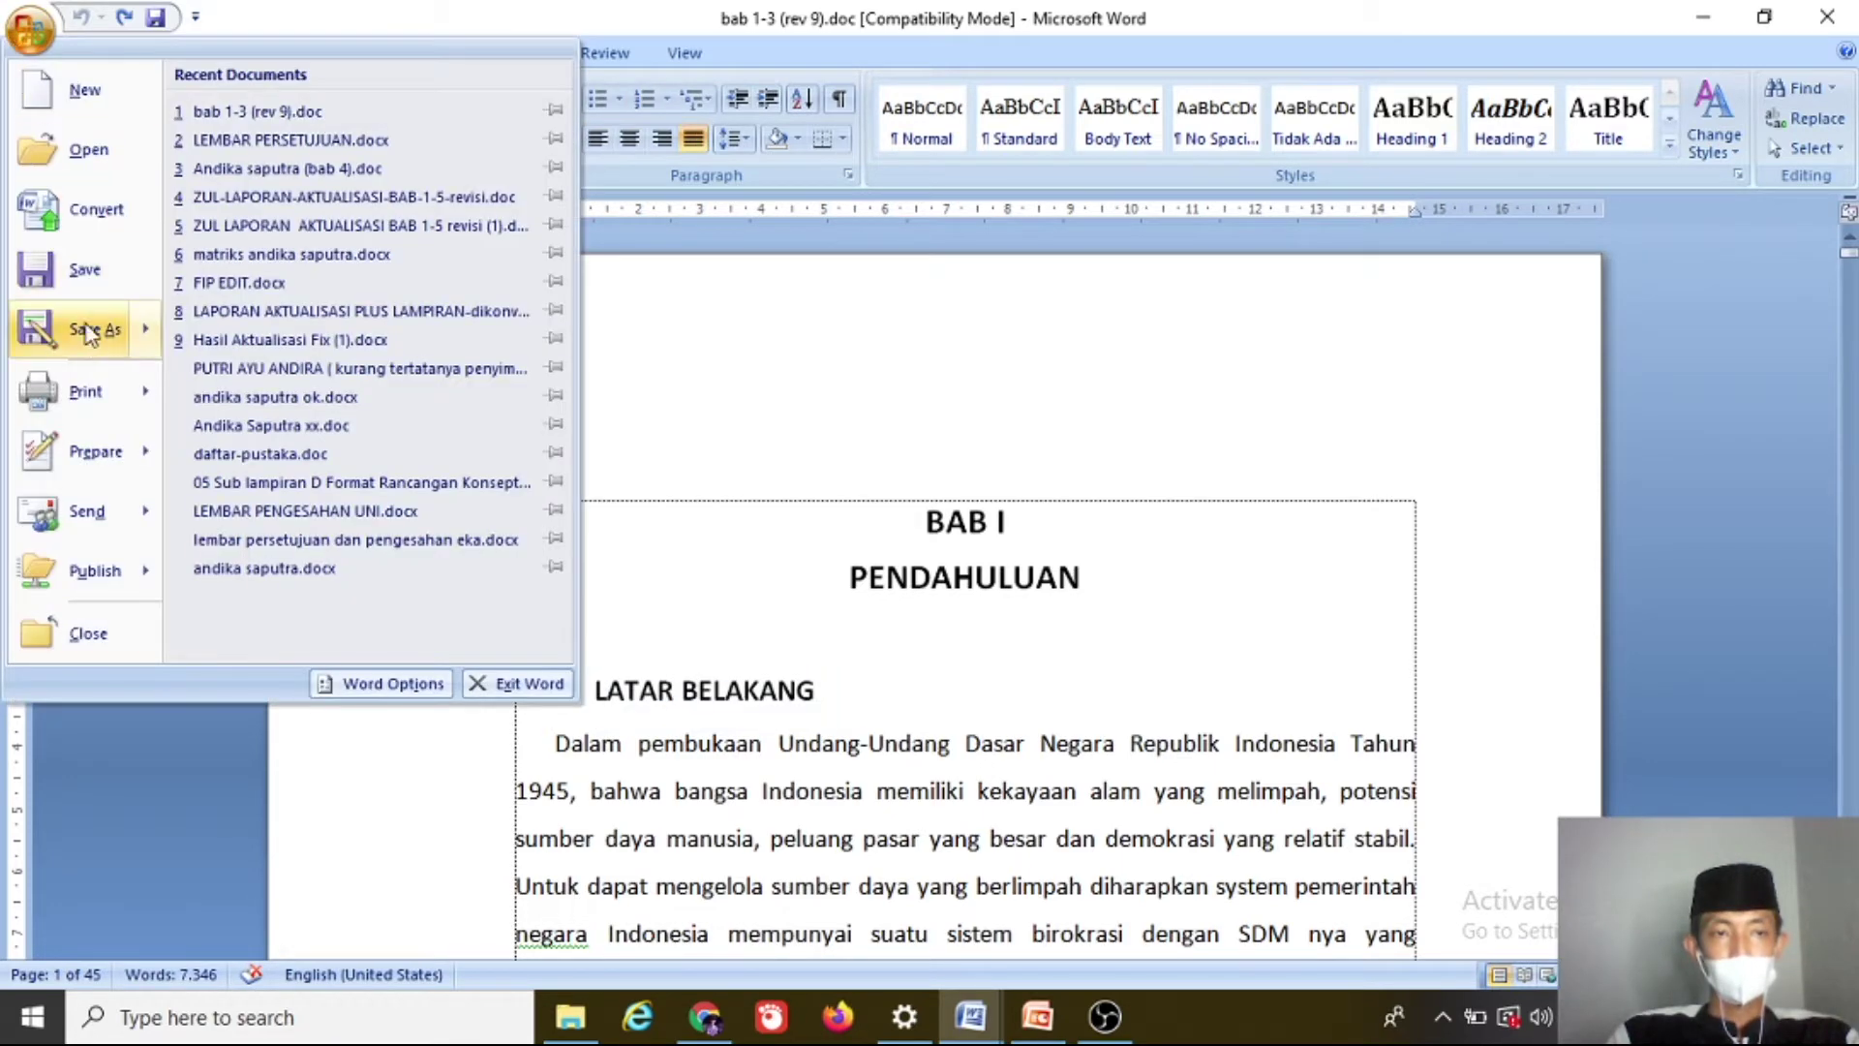
left_click(288, 272)
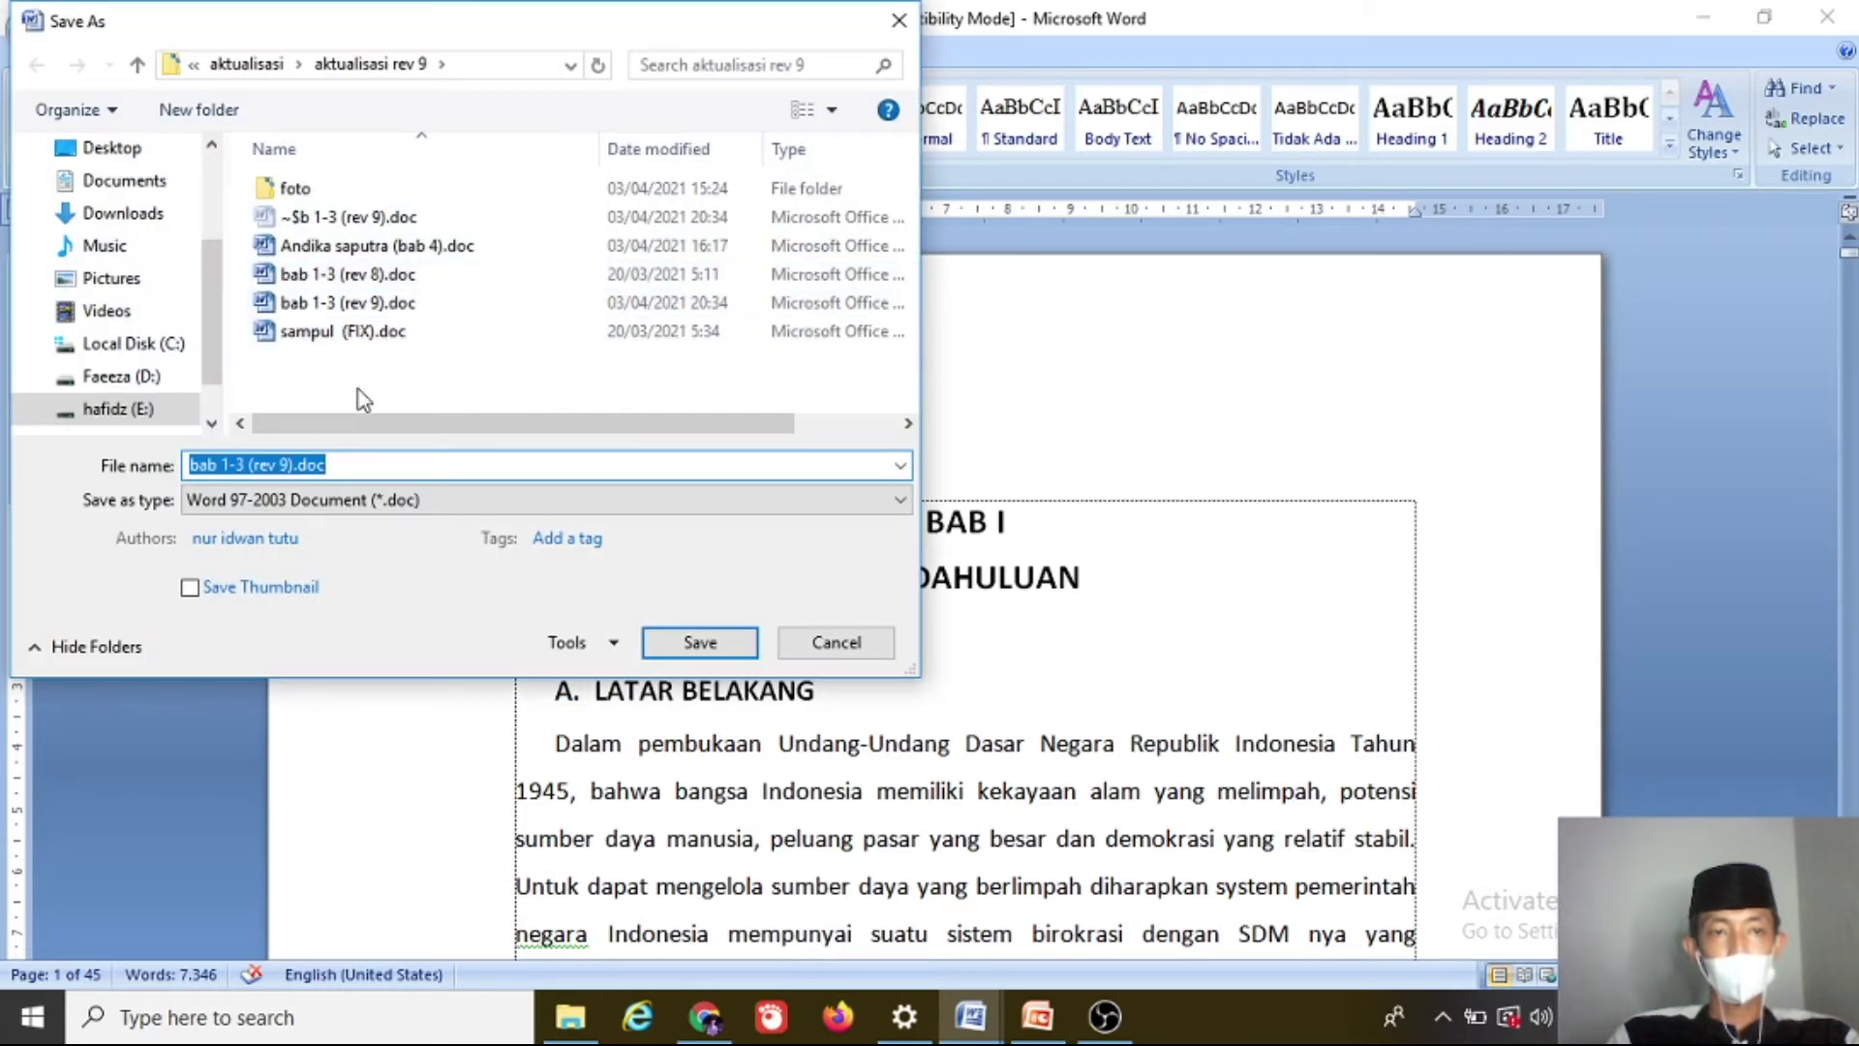
left_click(291, 466)
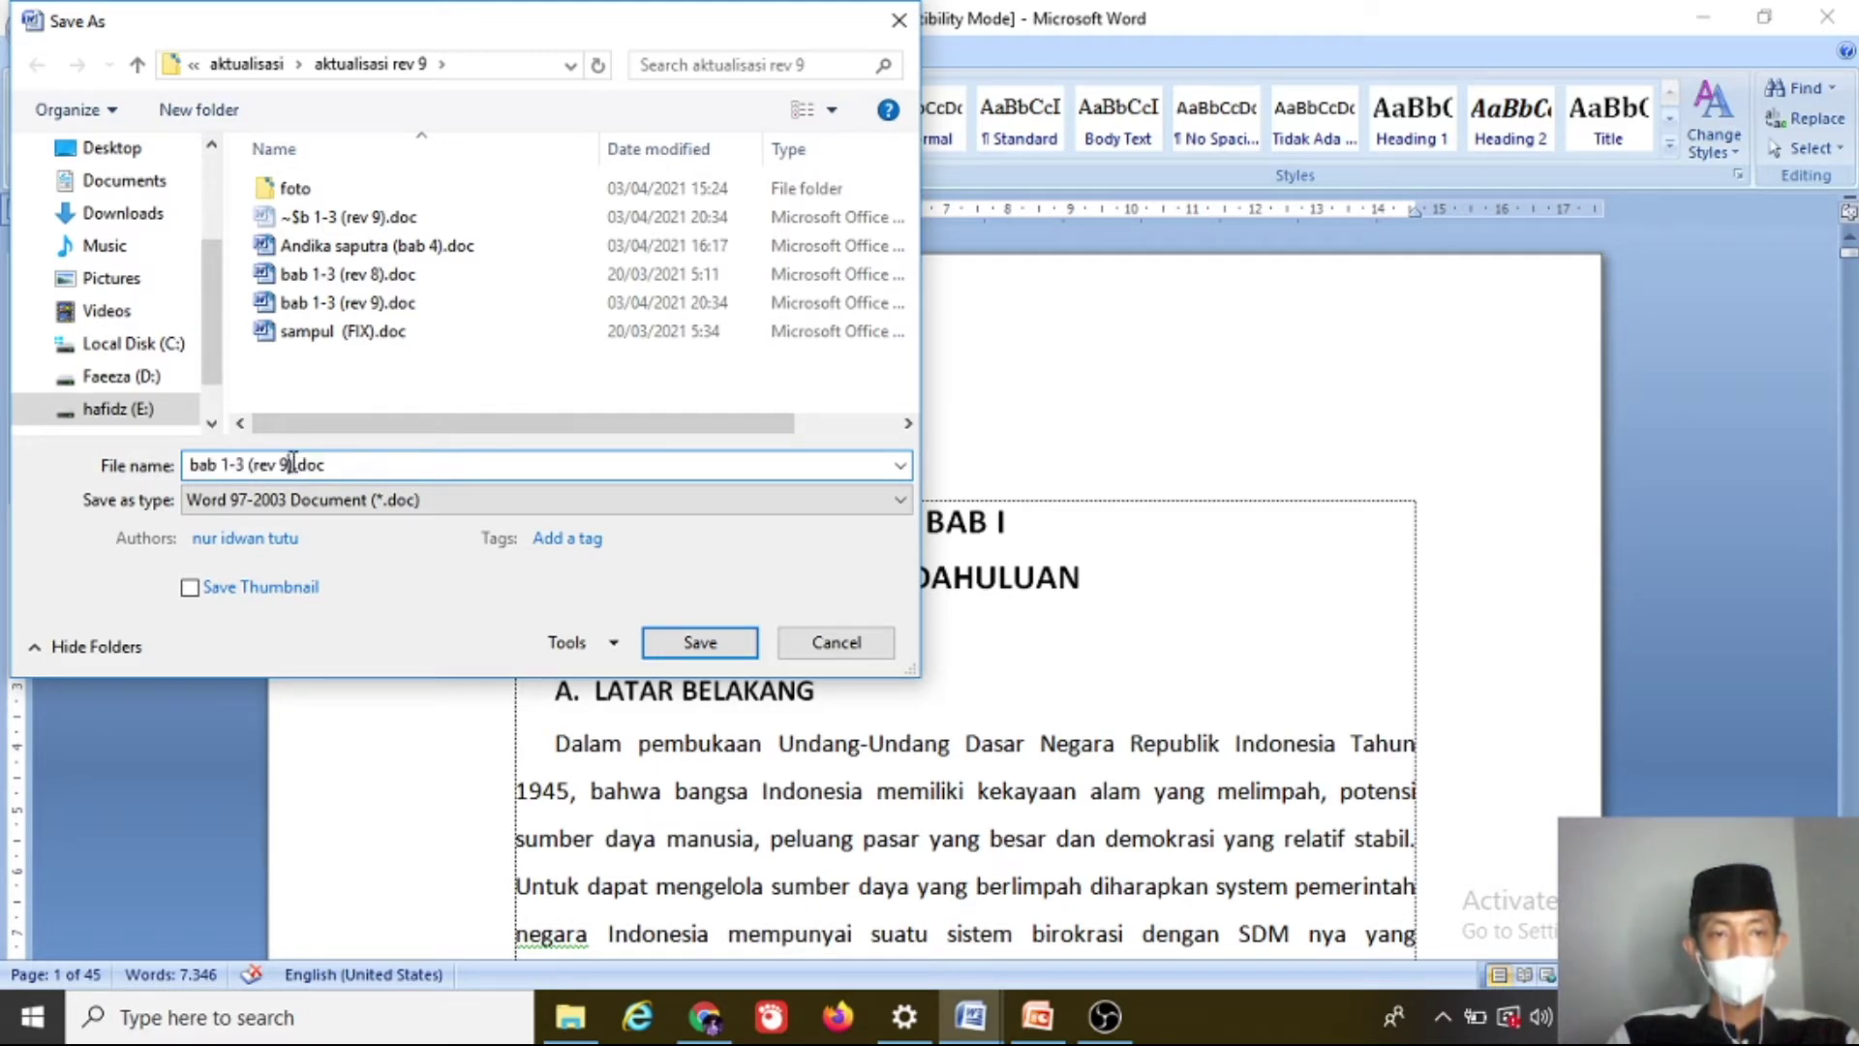
left_click_drag(291, 464, 81, 457)
type("belajar")
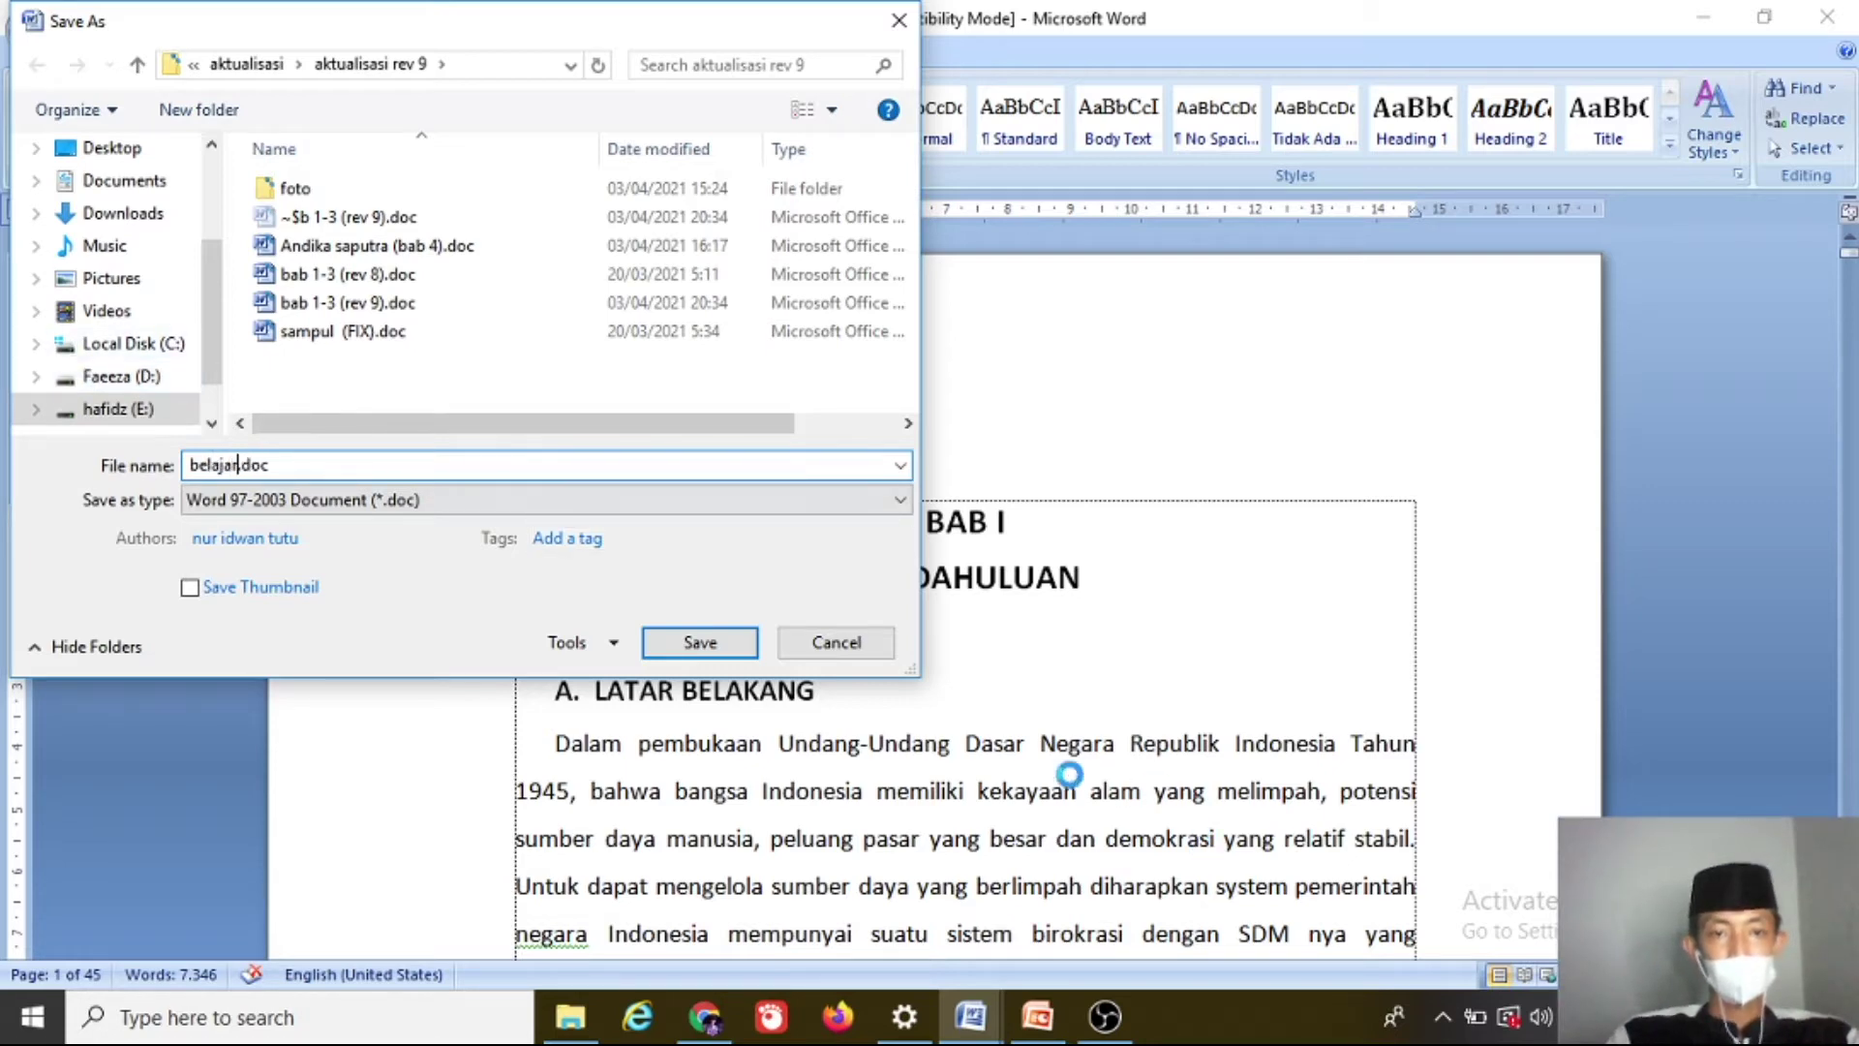
left_click(731, 647)
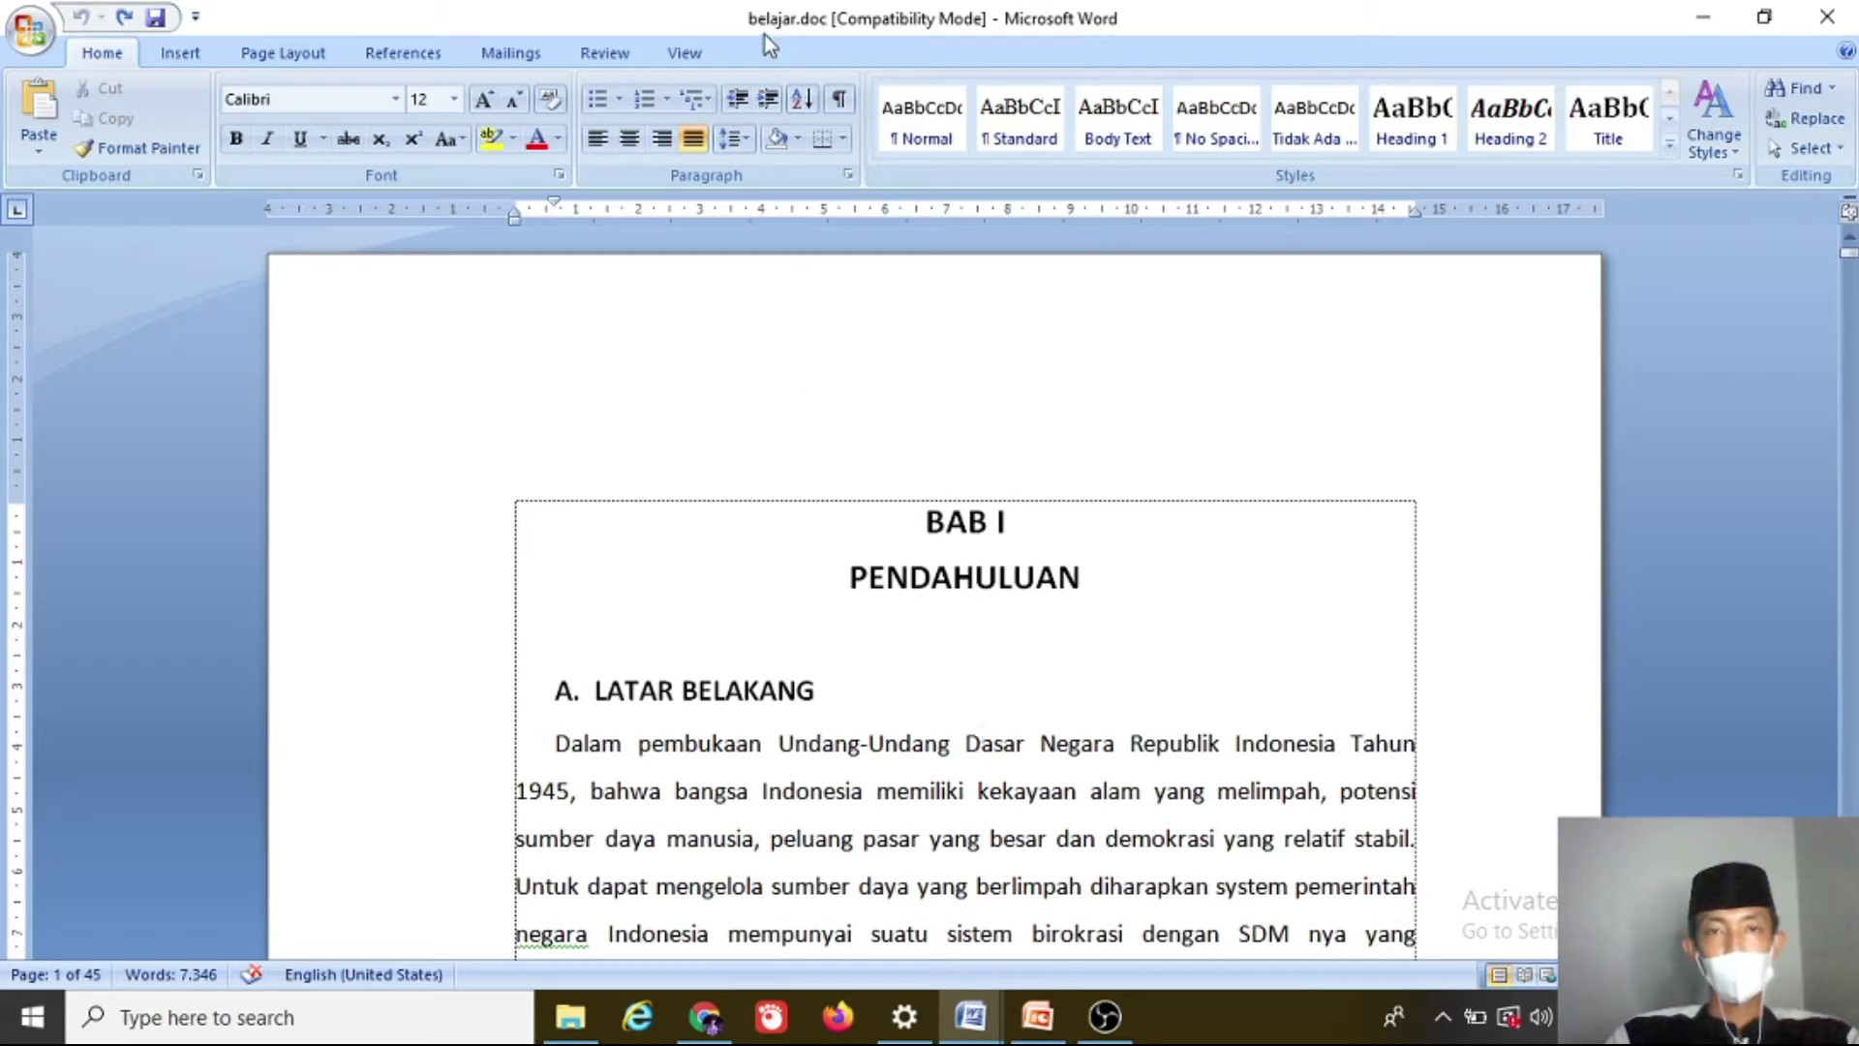
Step: Close the current document and open belajar.doc from the aktualisasi rev 9 folder
left_click(1811, 17)
left_click(29, 34)
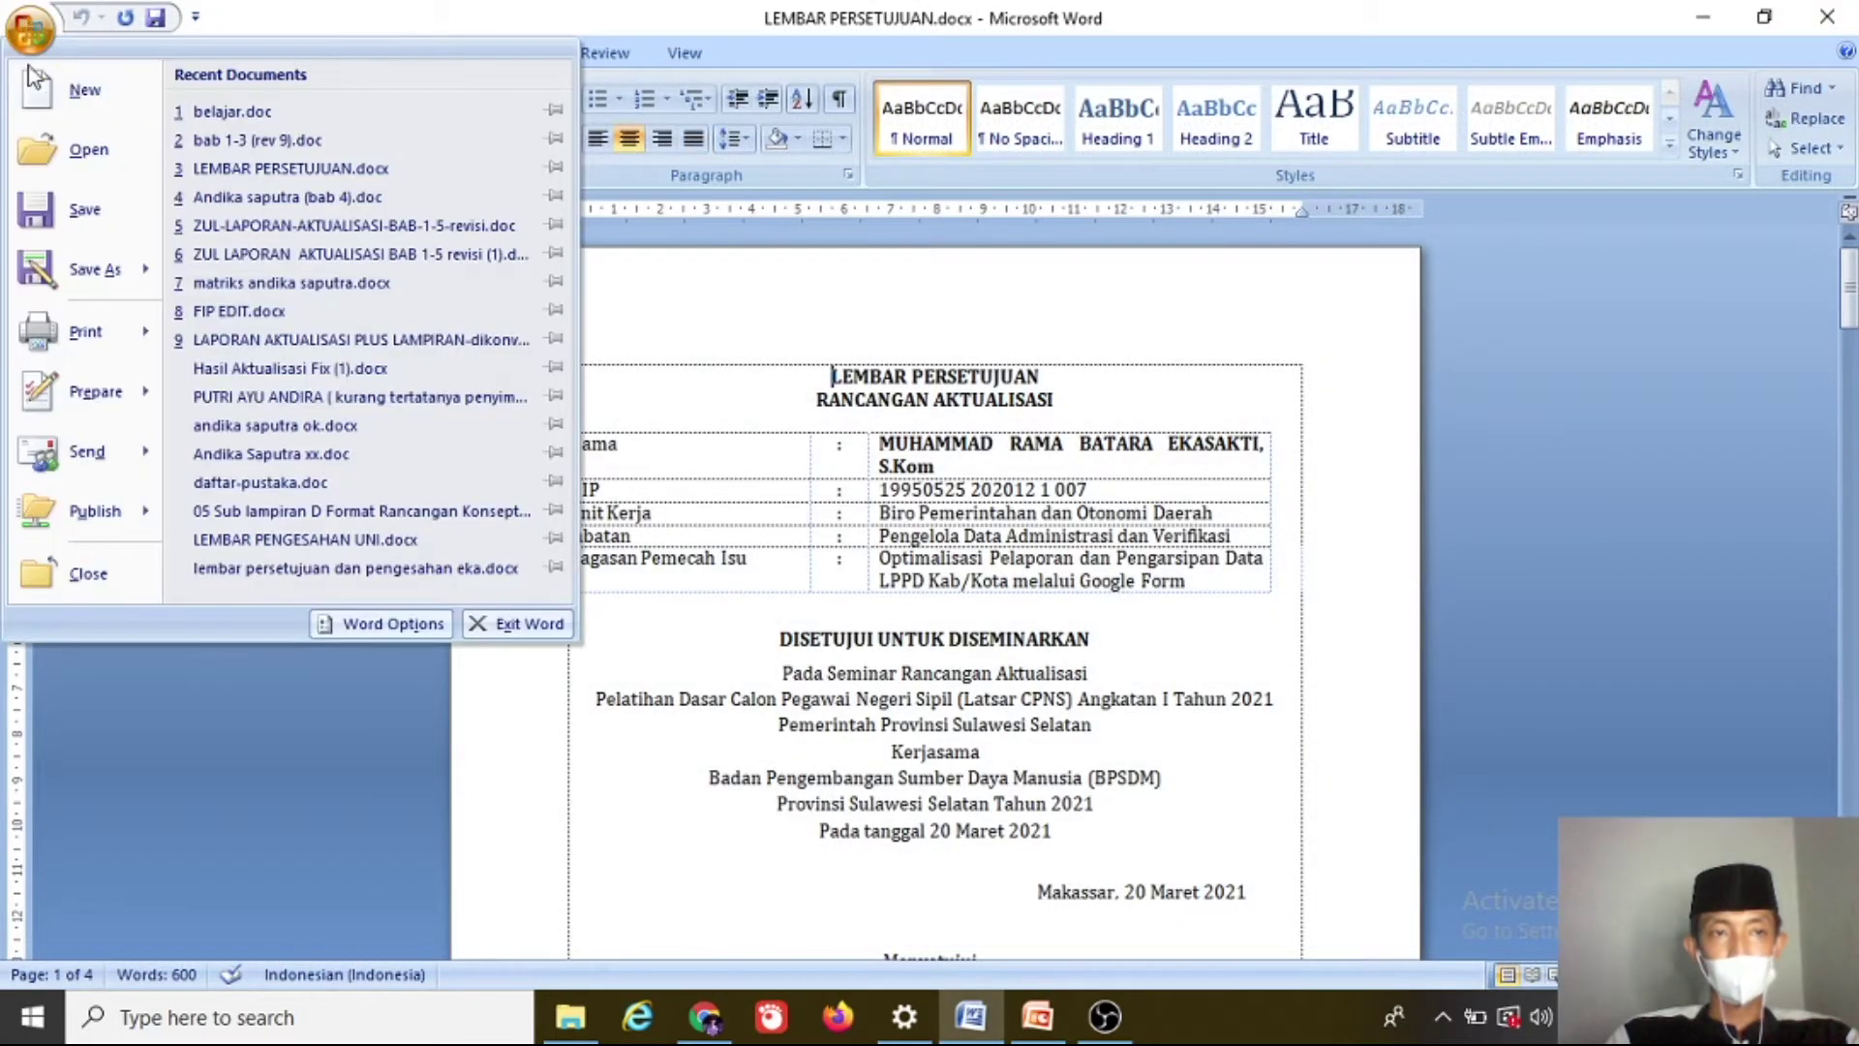
left_click(87, 150)
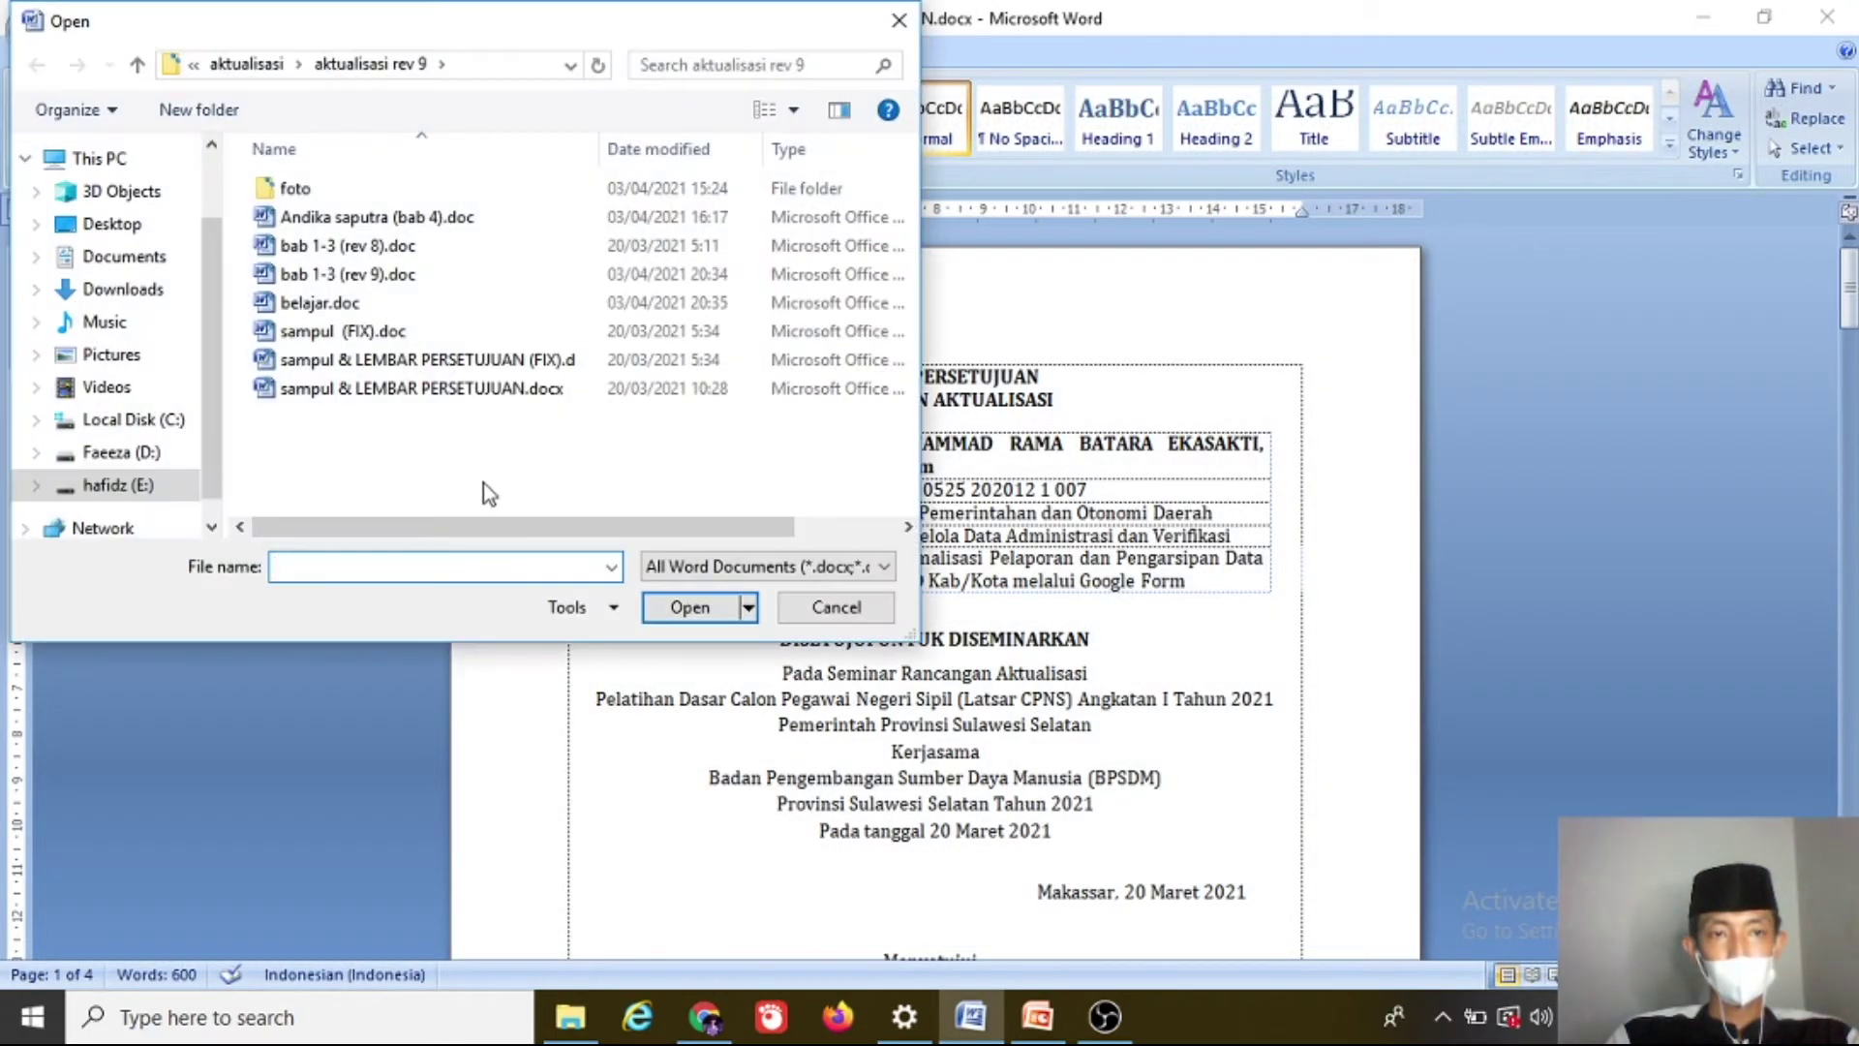
left_click(319, 304)
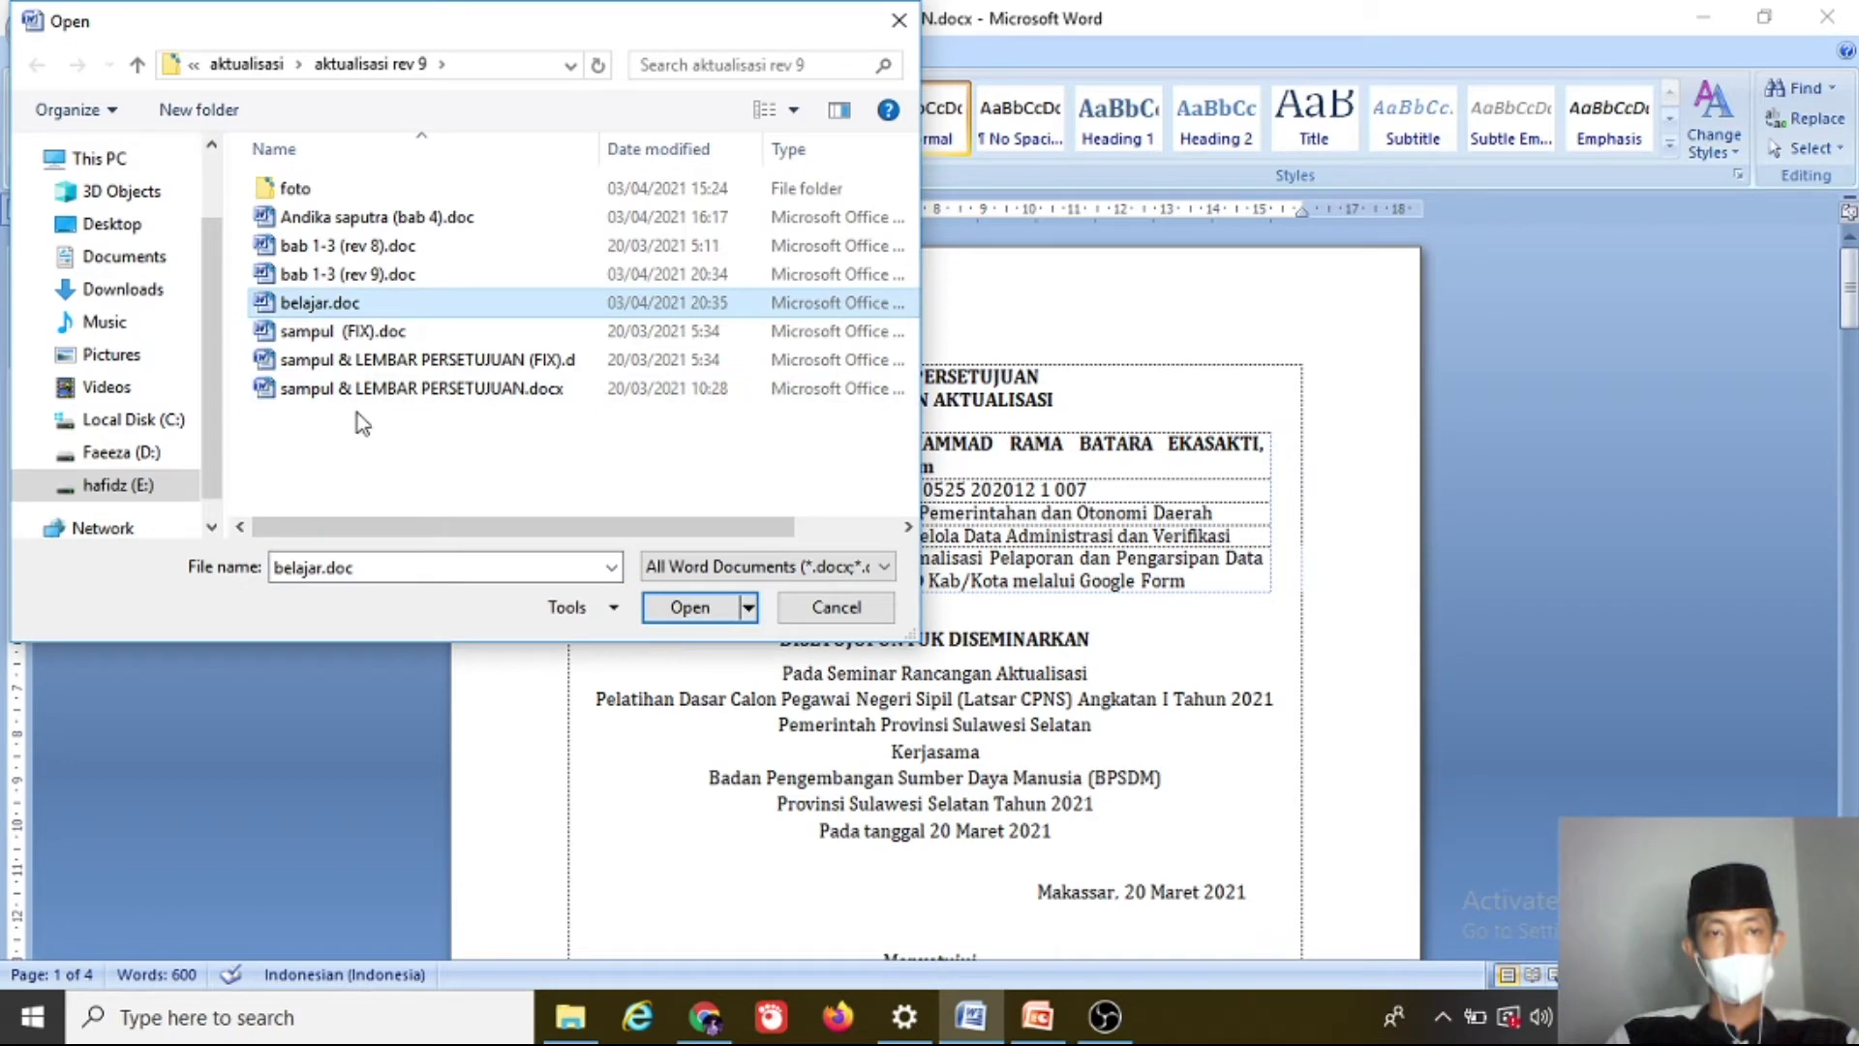
left_click(691, 608)
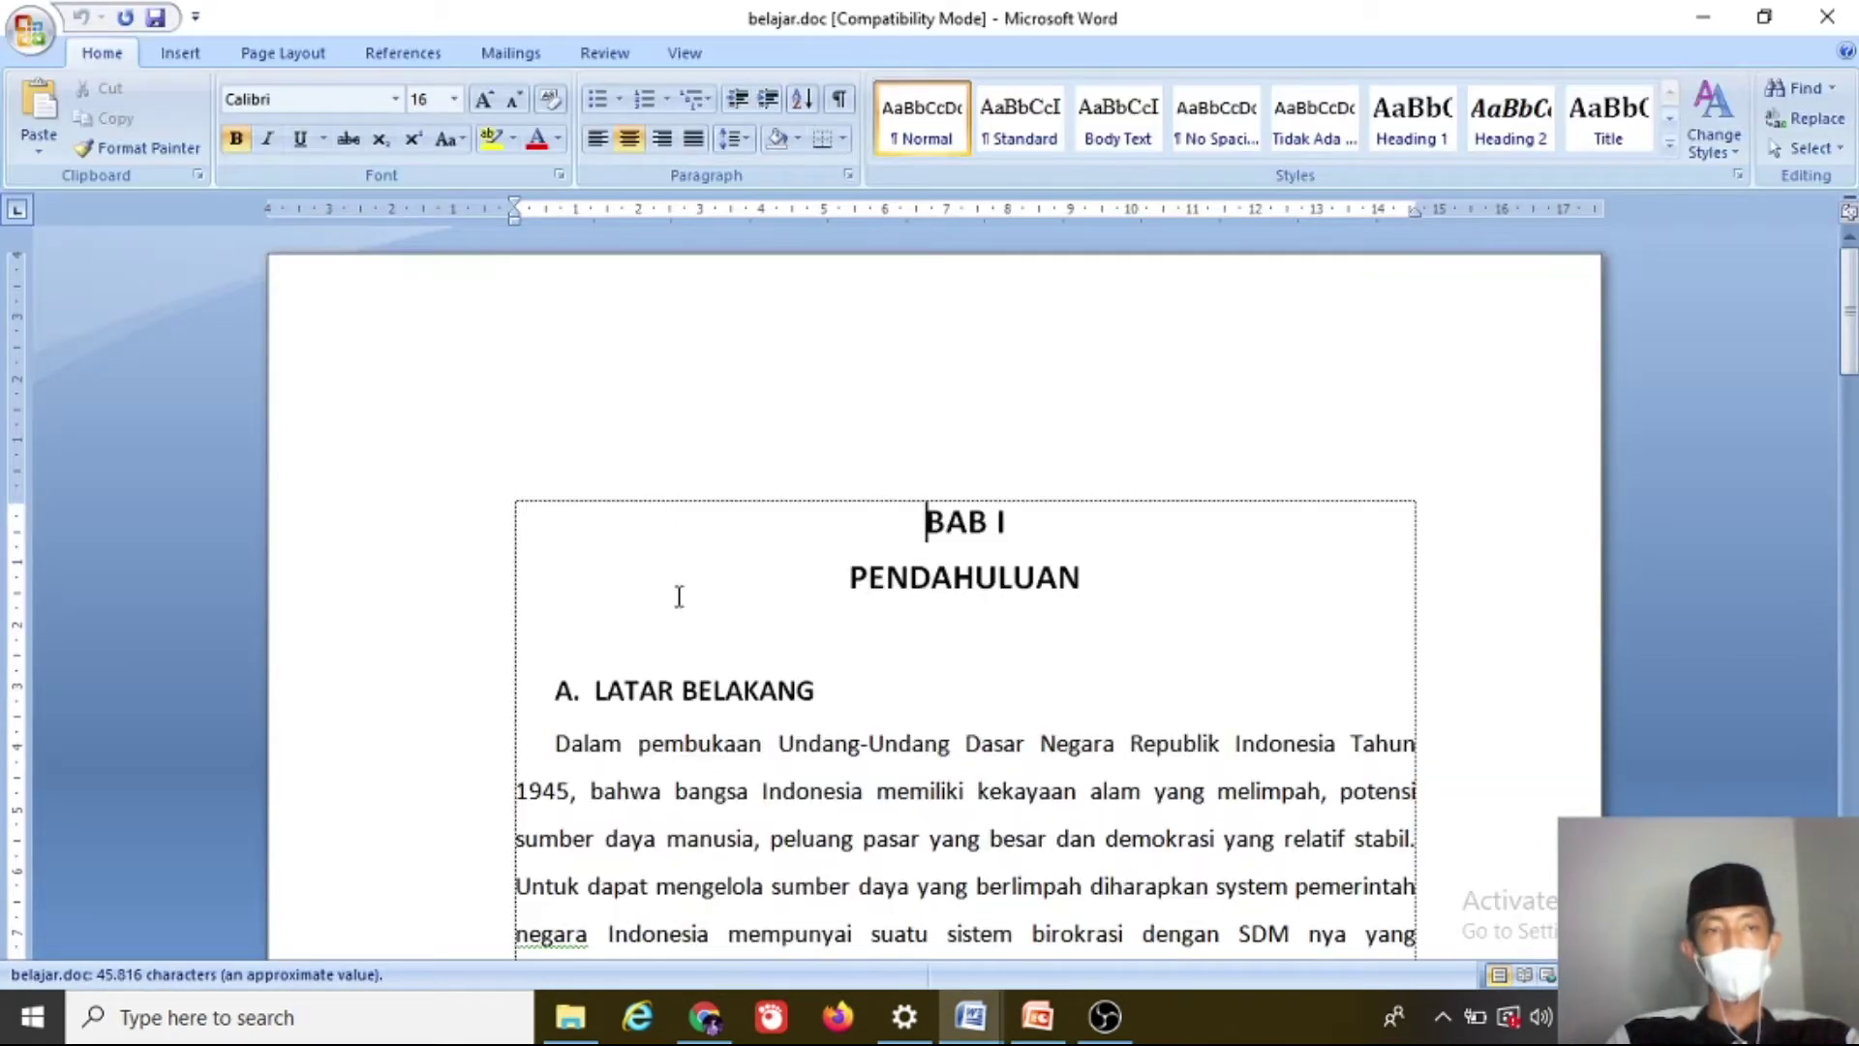
left_click(17, 19)
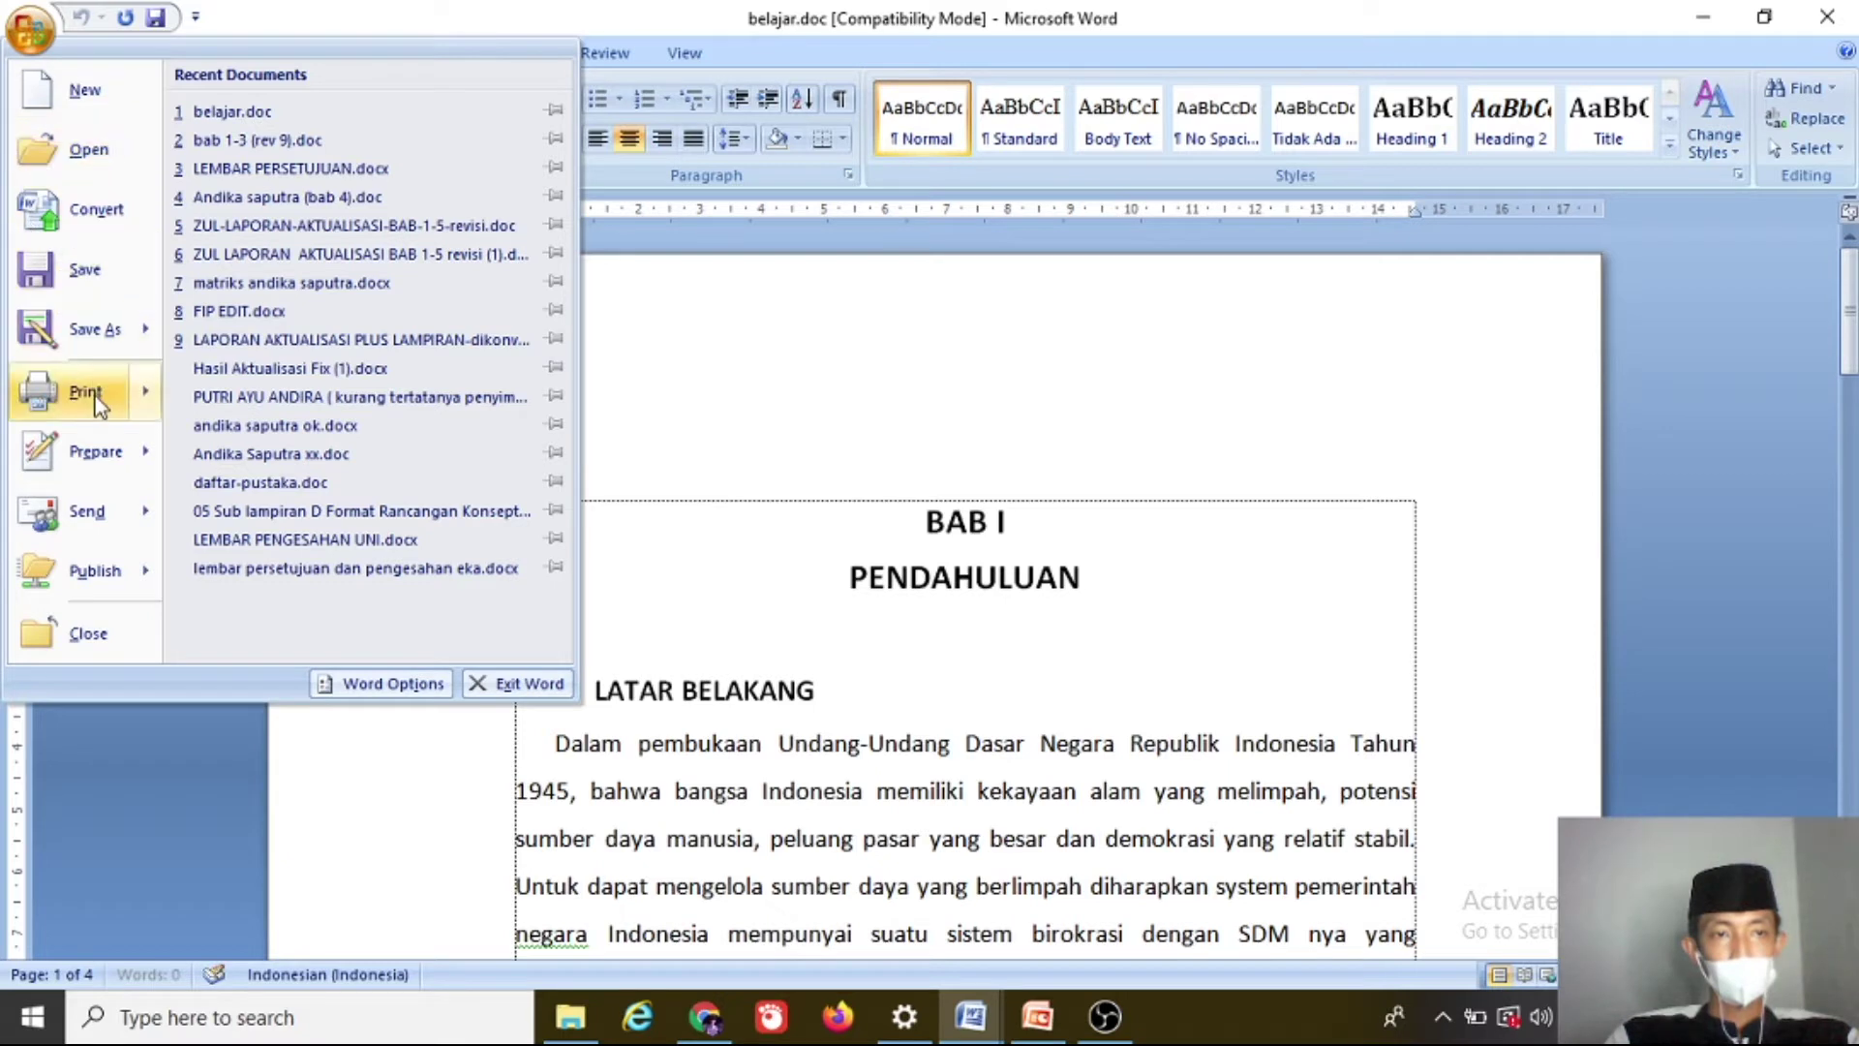
mouse_move(97, 402)
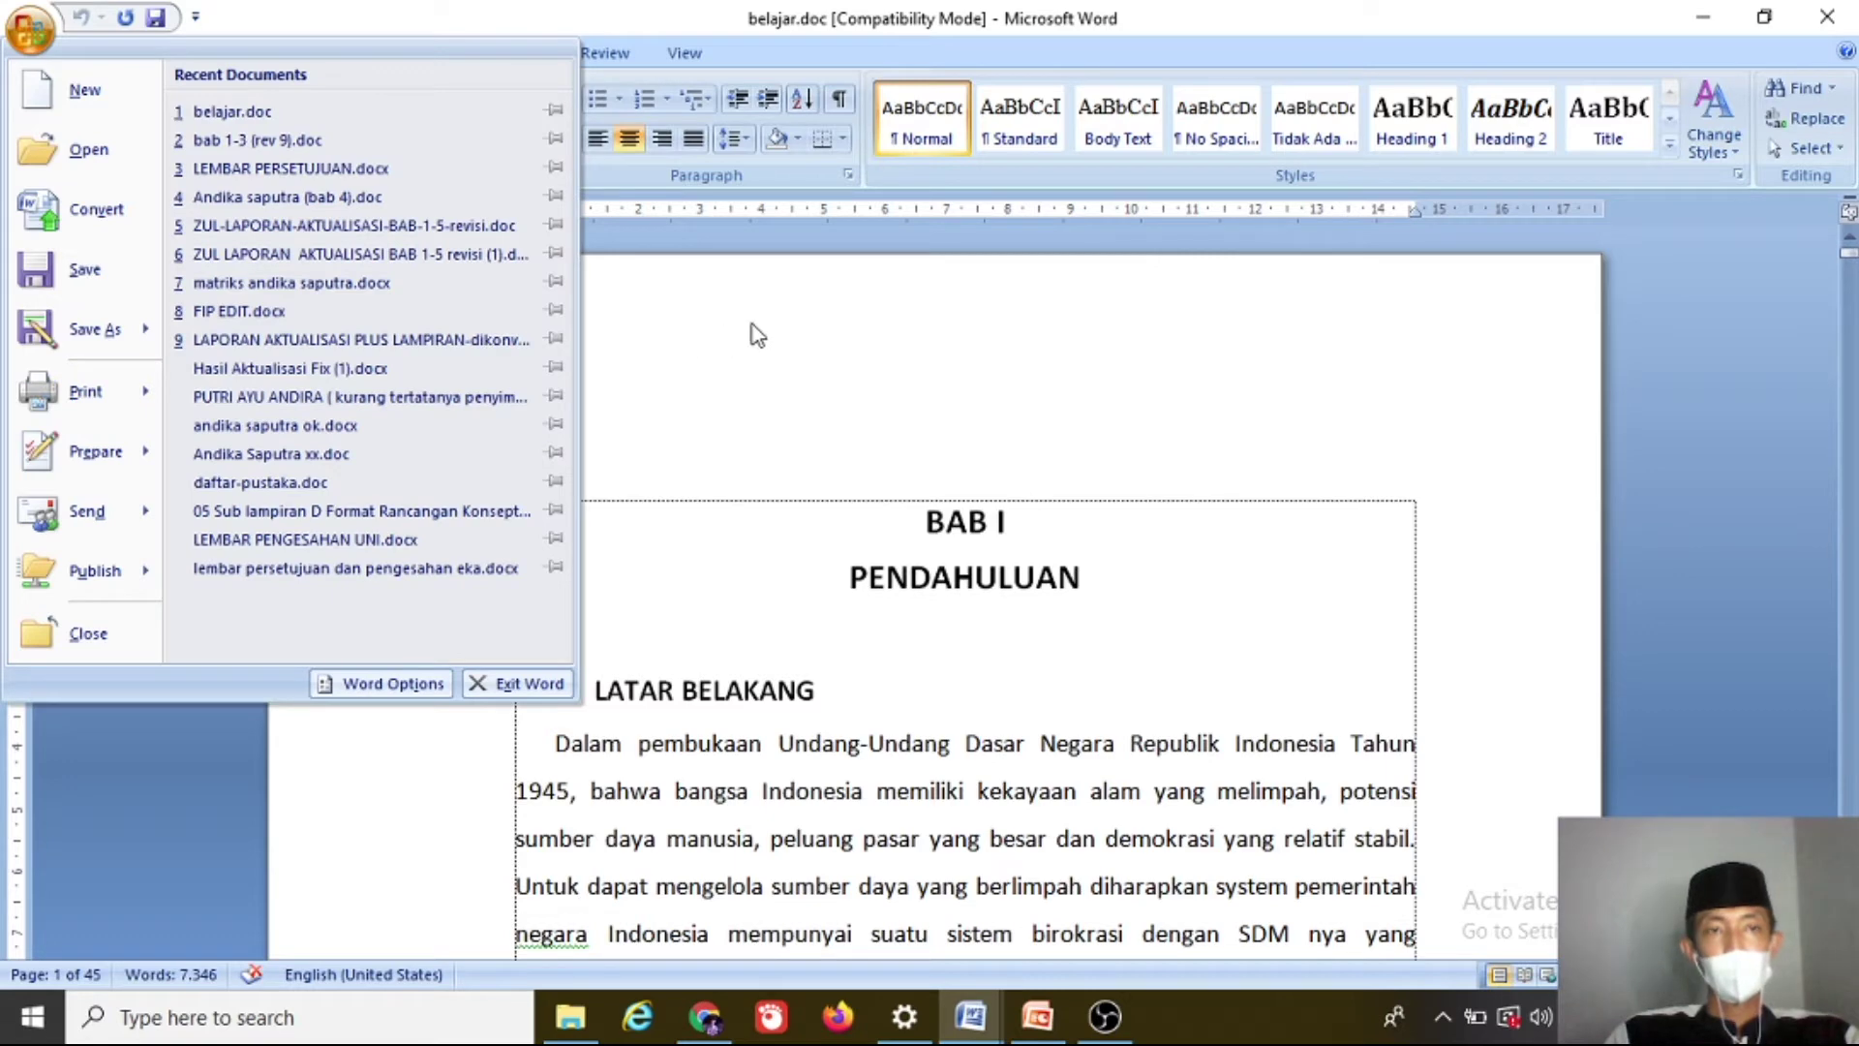
left_click(755, 328)
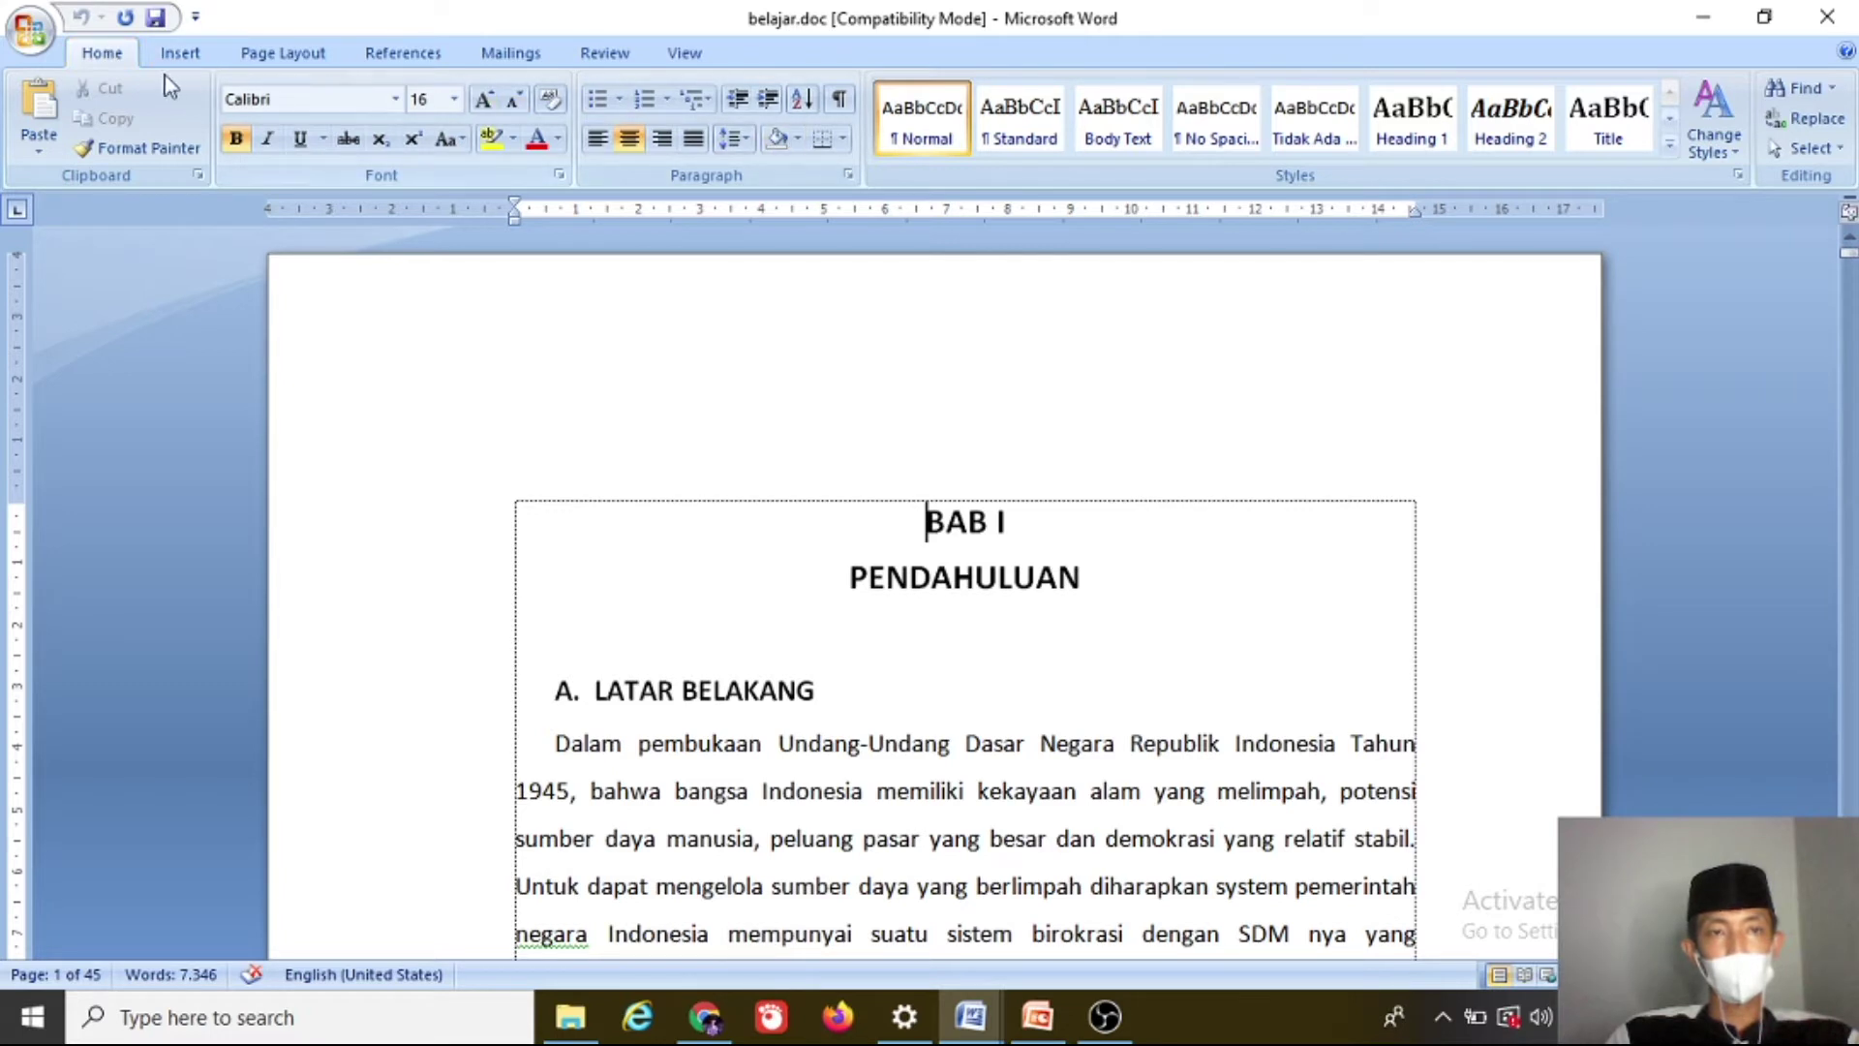
left_click(44, 153)
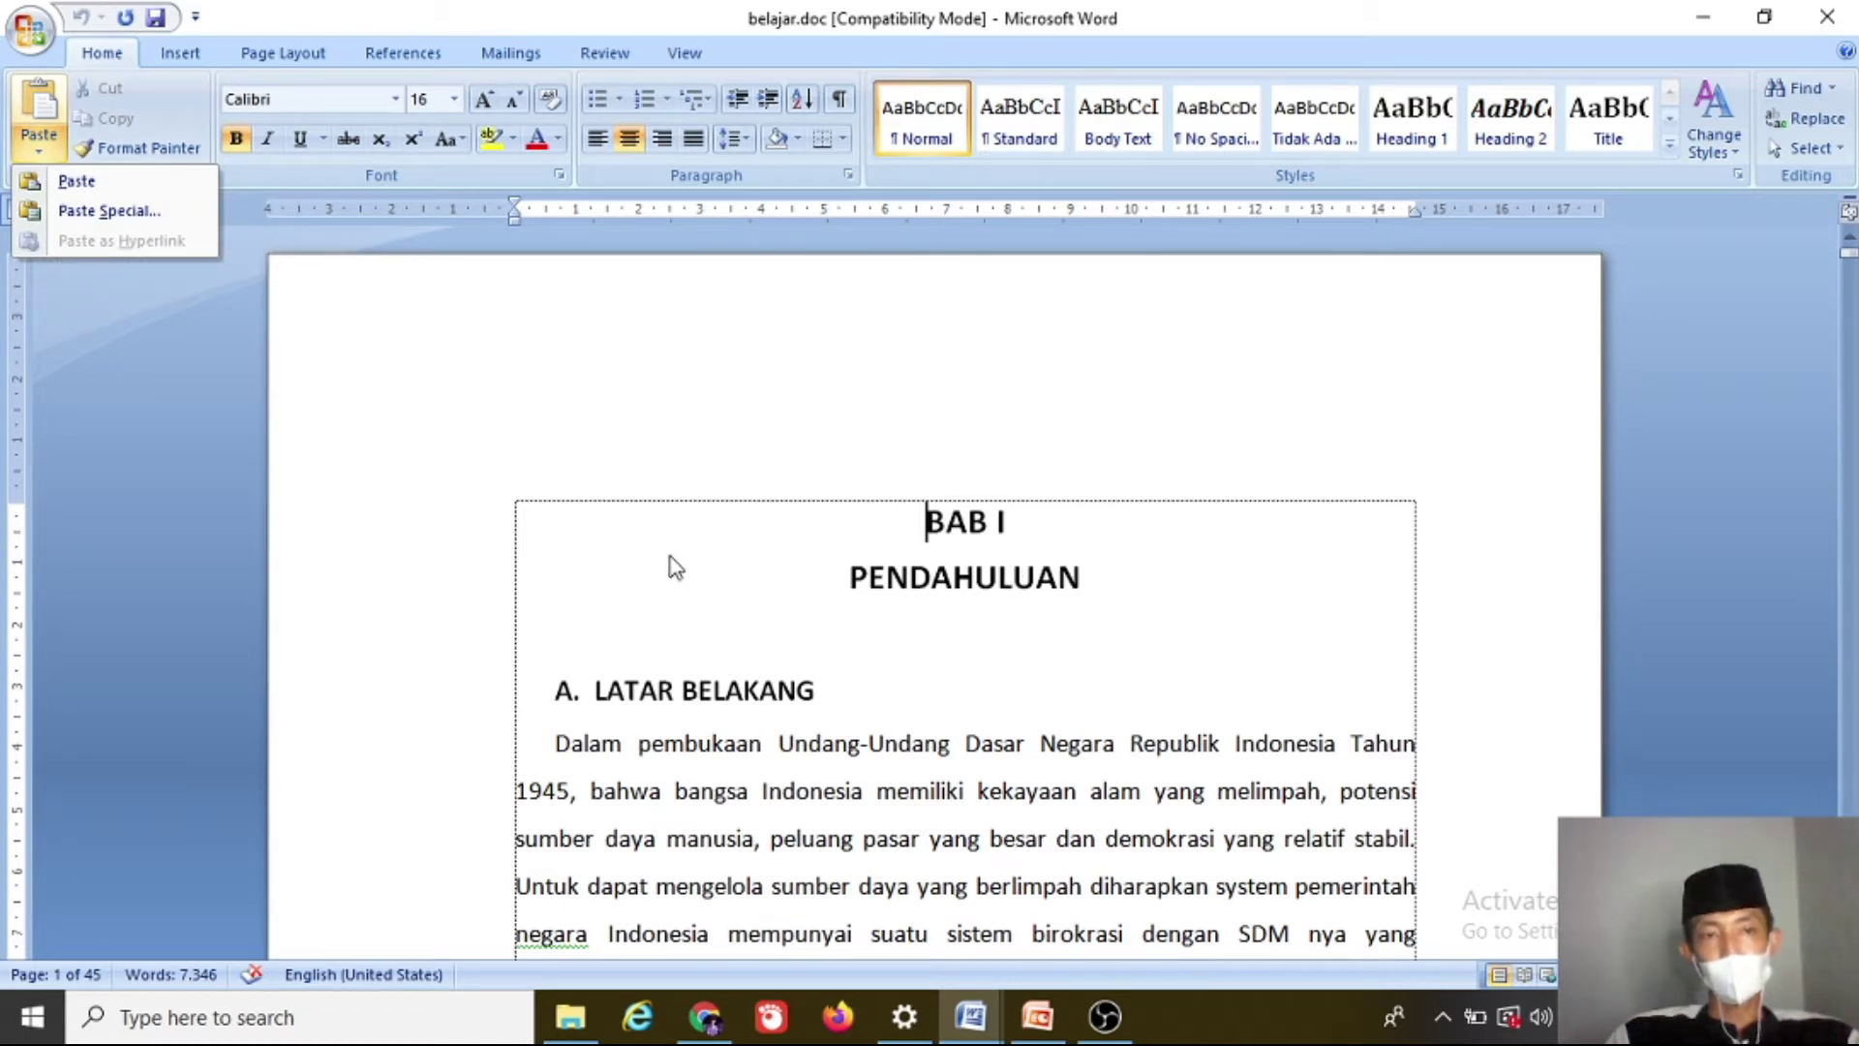
left_click(979, 614)
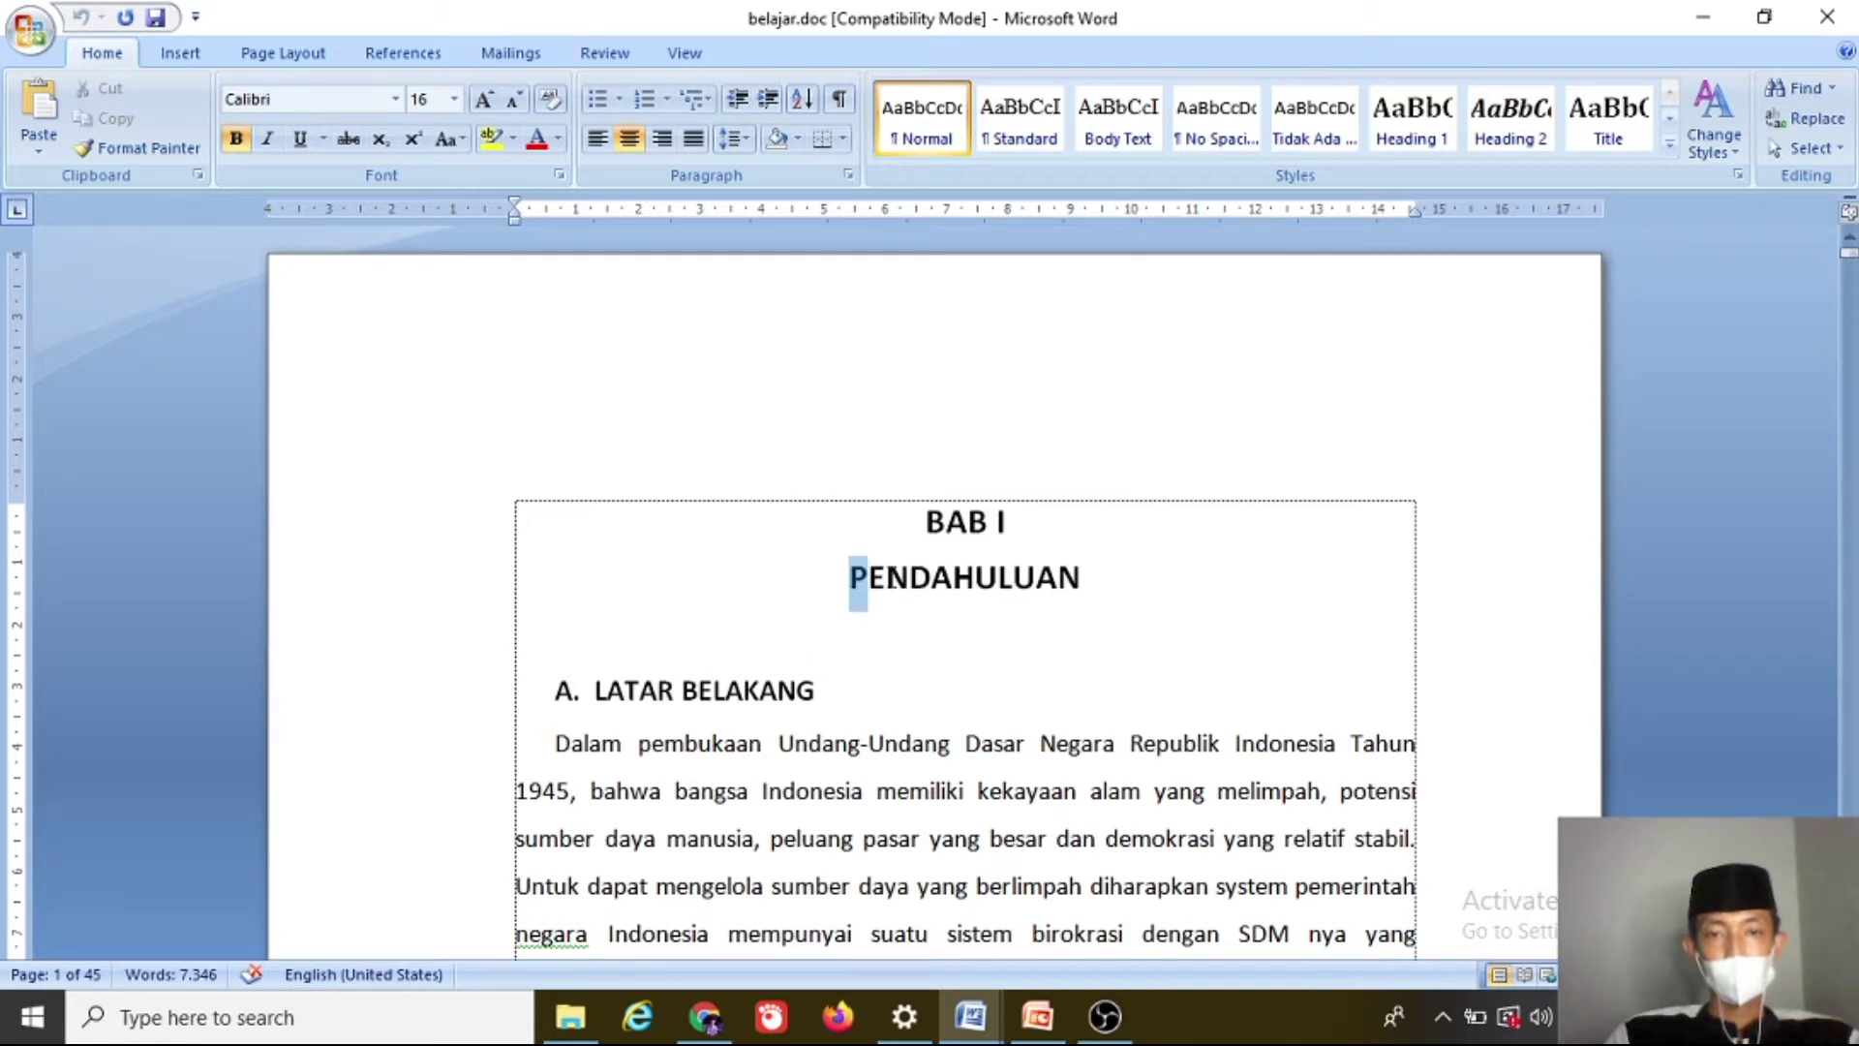
Step: Paste a copy of the "PENDAHULUAN" title on a new line below it, and undo the paste and the new line
left_click_drag(850, 578, 1101, 579)
key("ctrl+c")
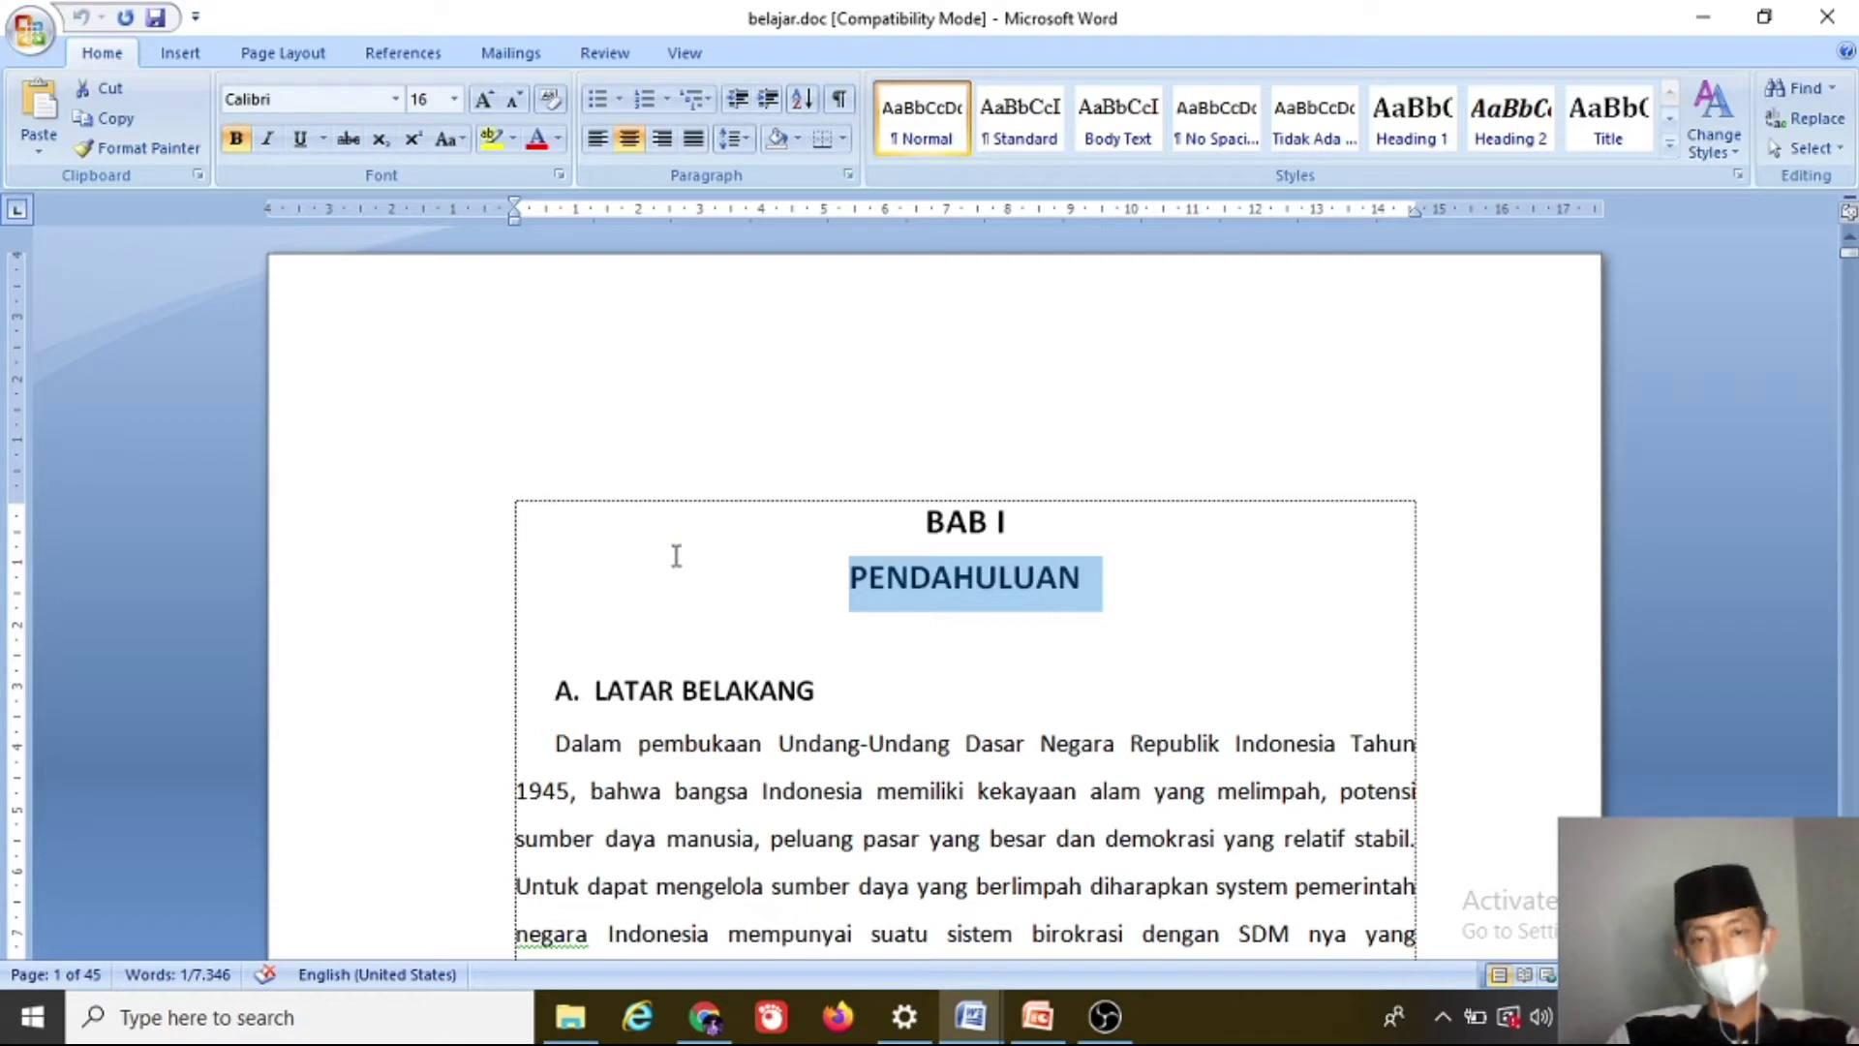
left_click(1102, 601)
key("Return")
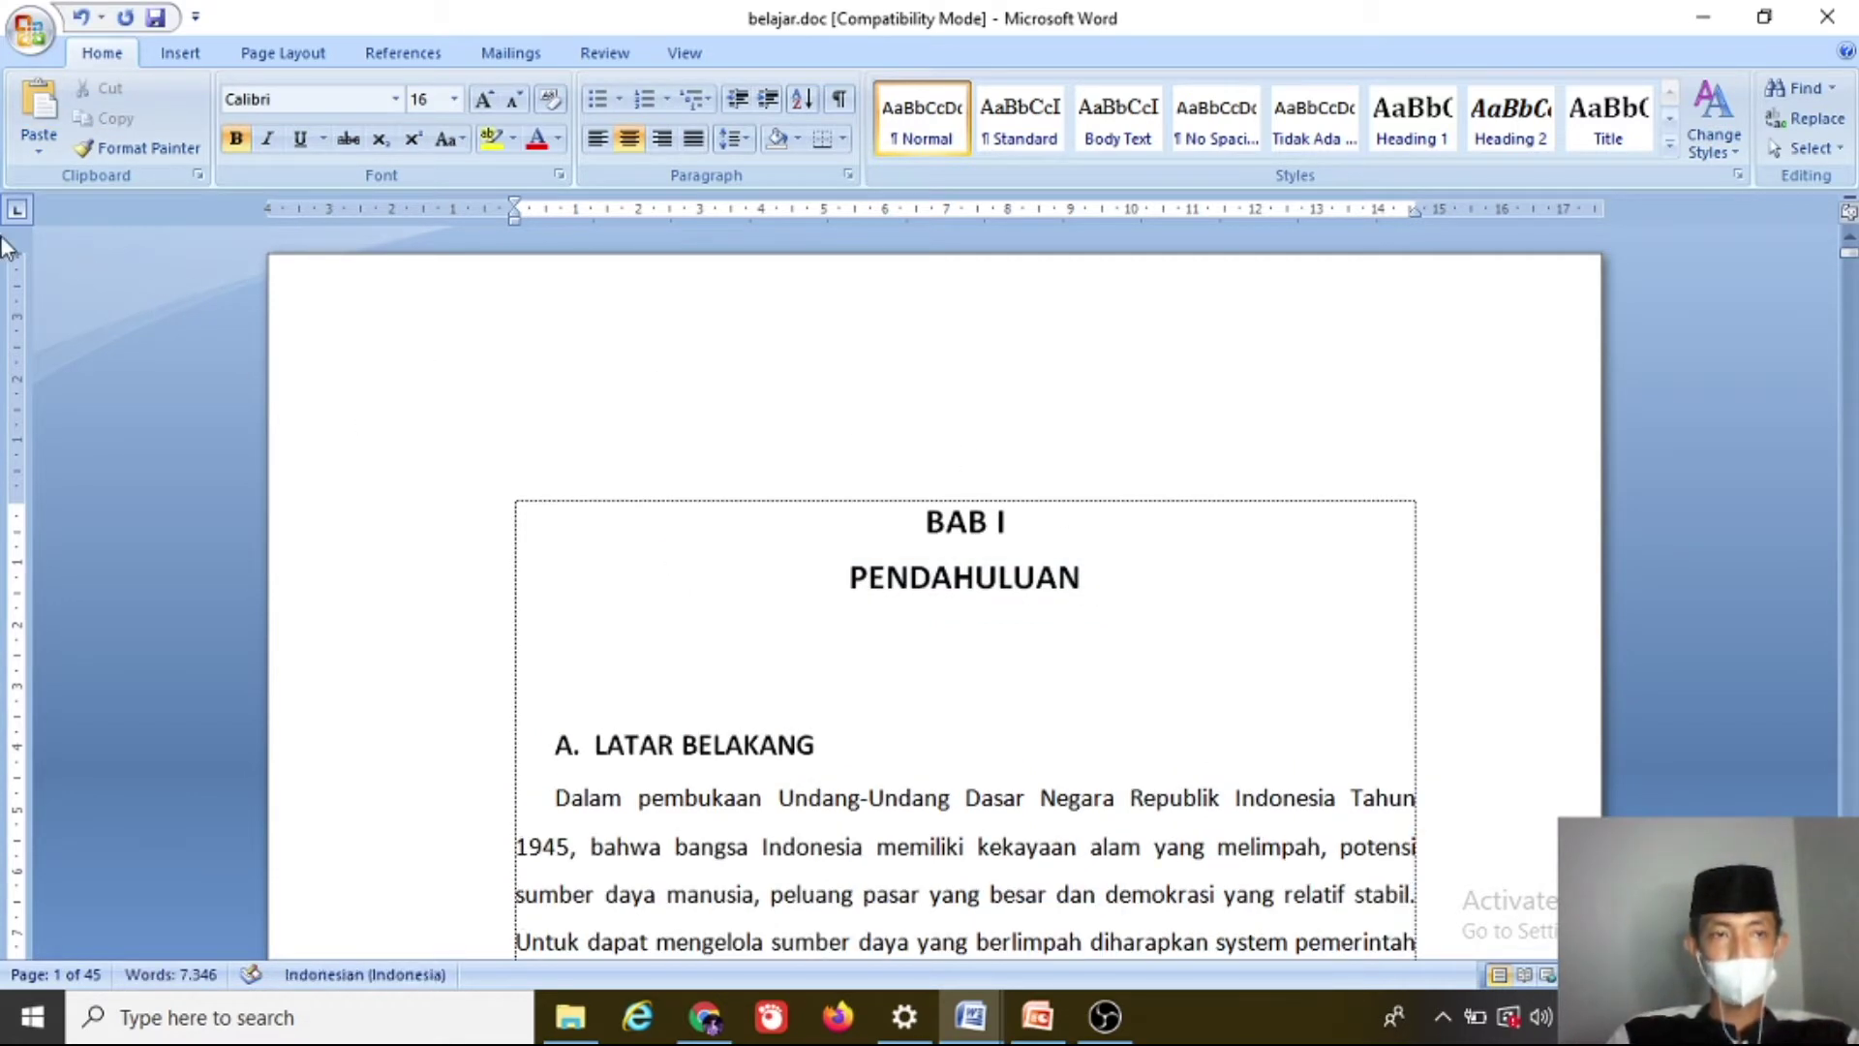
left_click(37, 145)
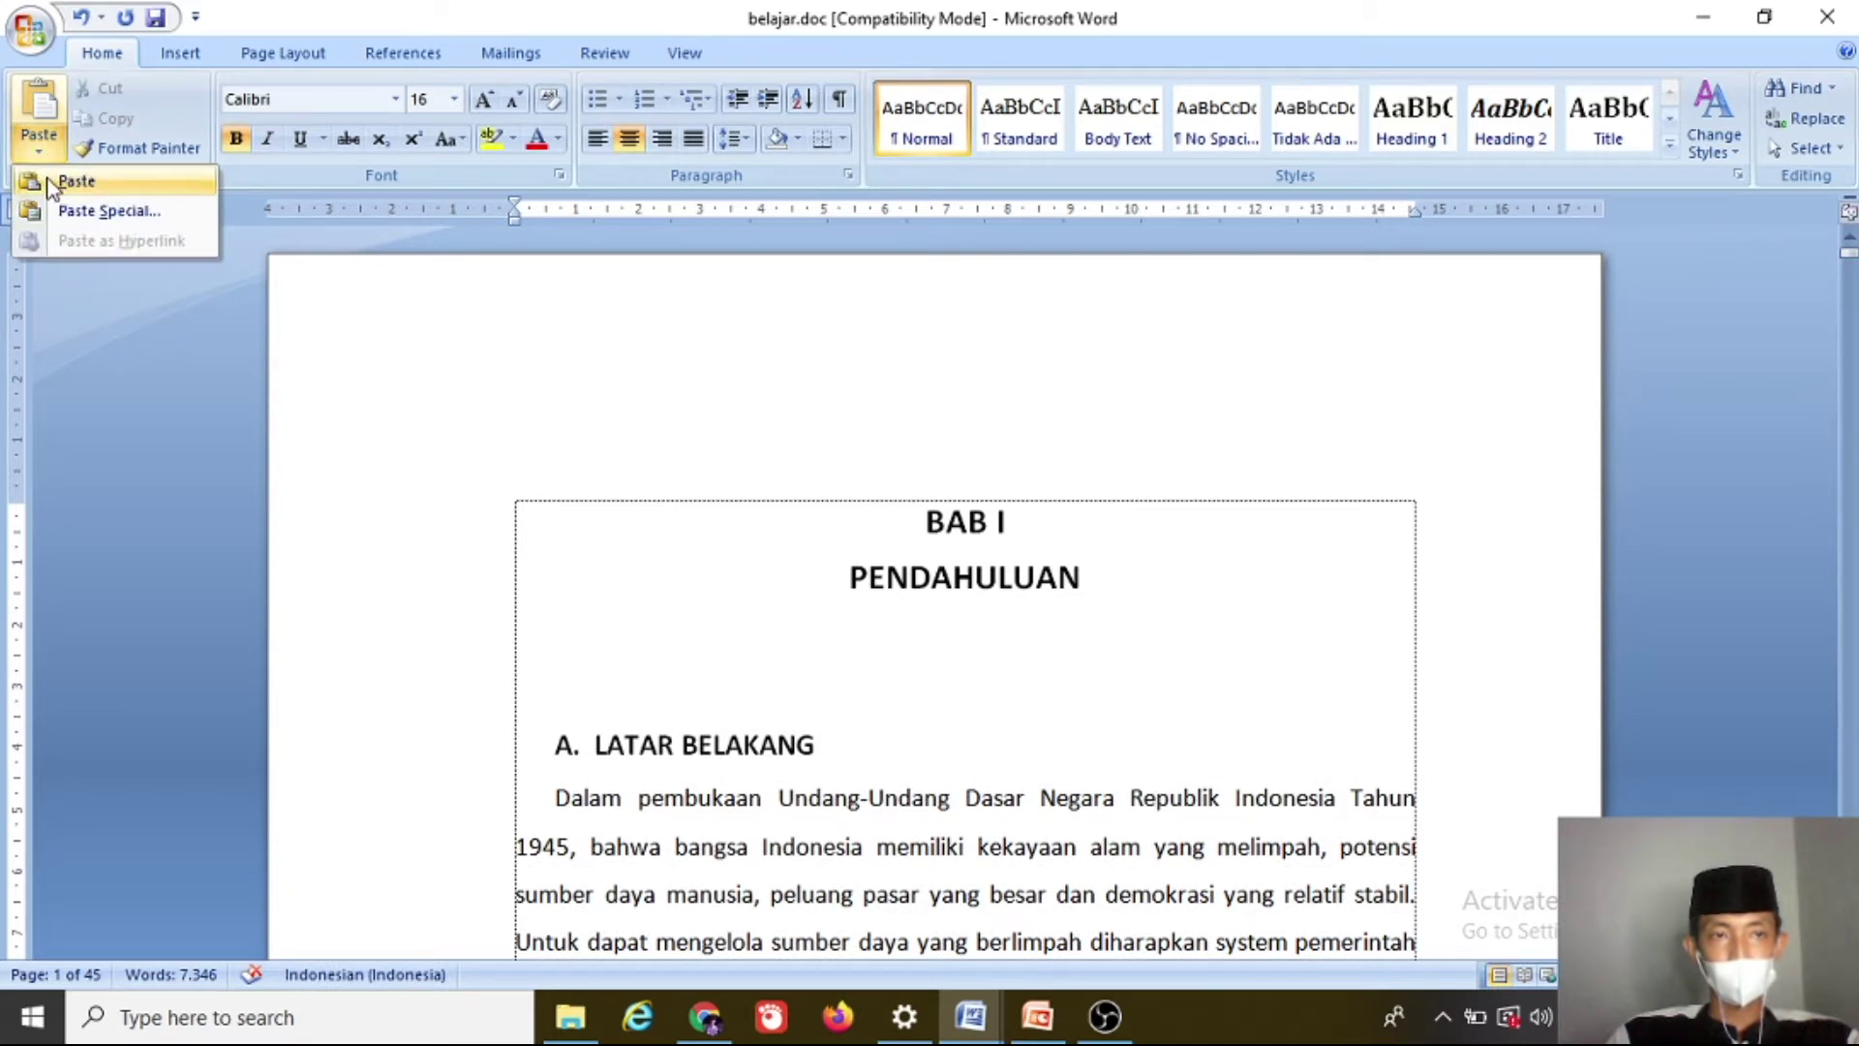
left_click(60, 183)
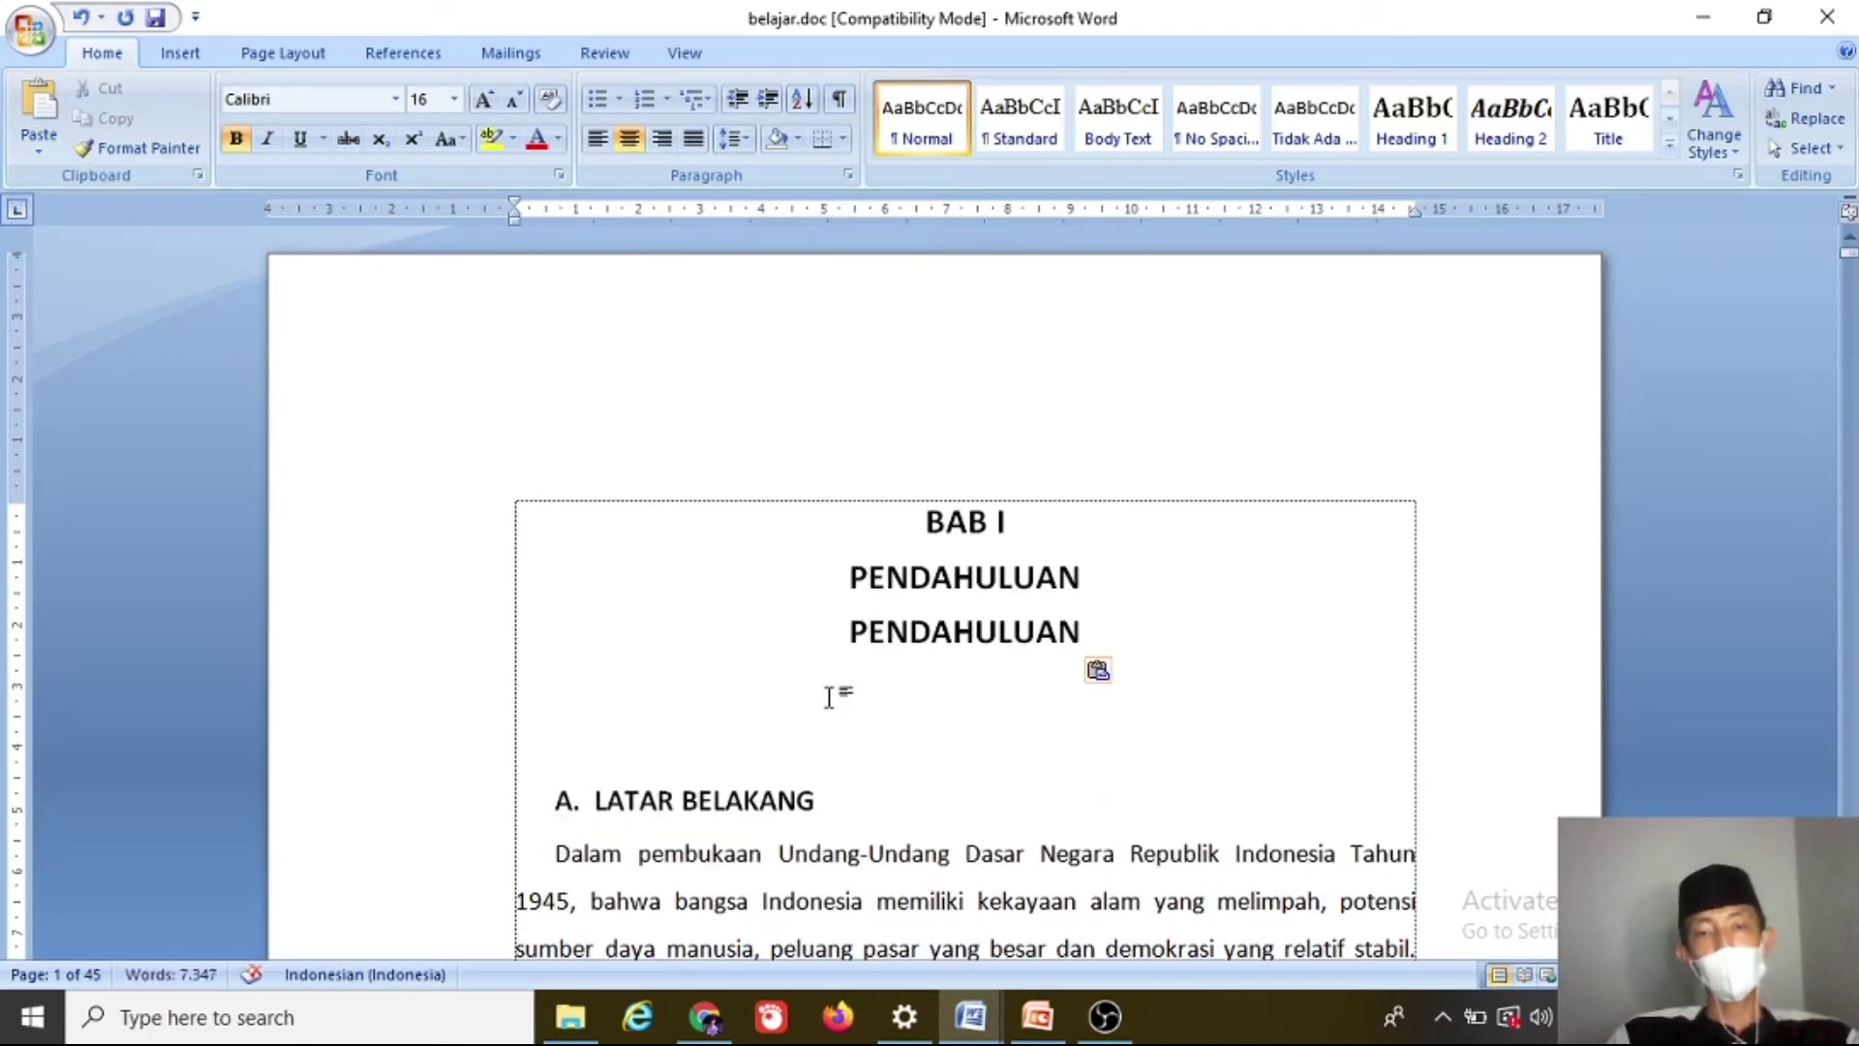
key("ctrl+z")
key("ctrl+z")
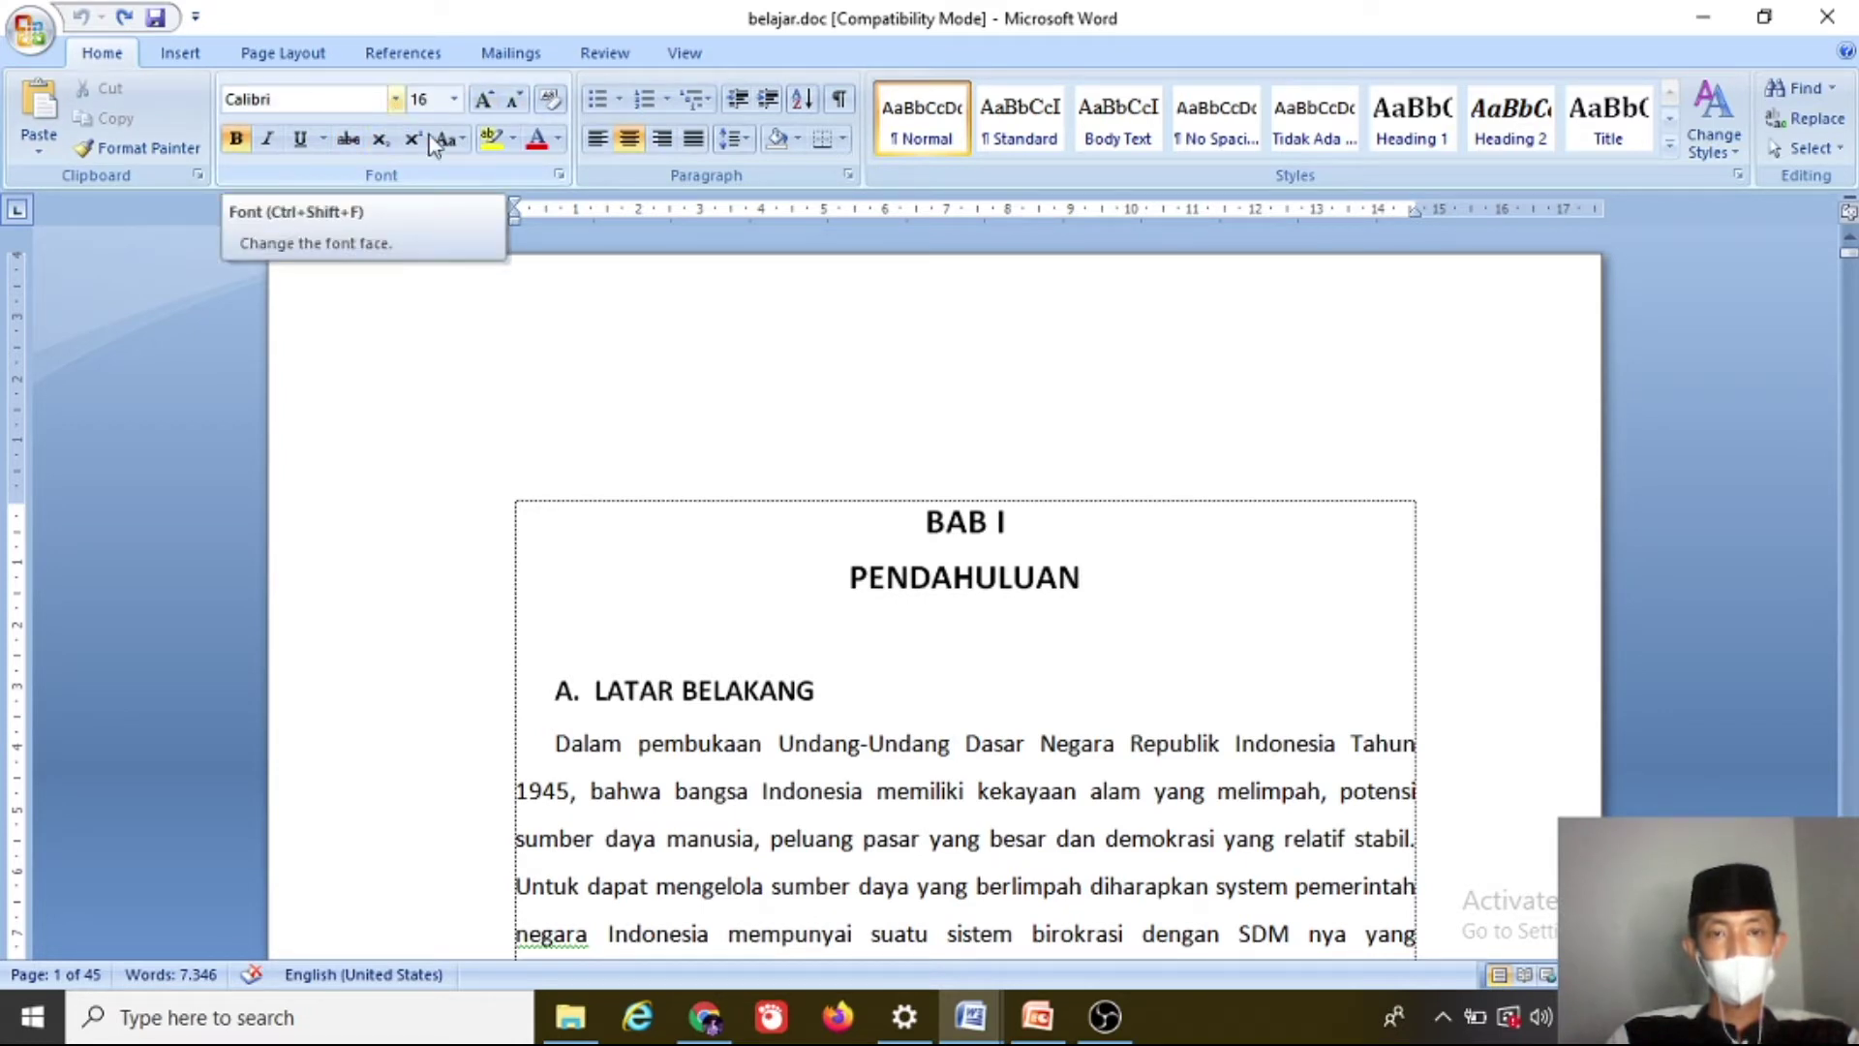
Step: Set the font of the "BAB I PENDAHULUAN" title lines to Arial
left_click(396, 99)
left_click(395, 99)
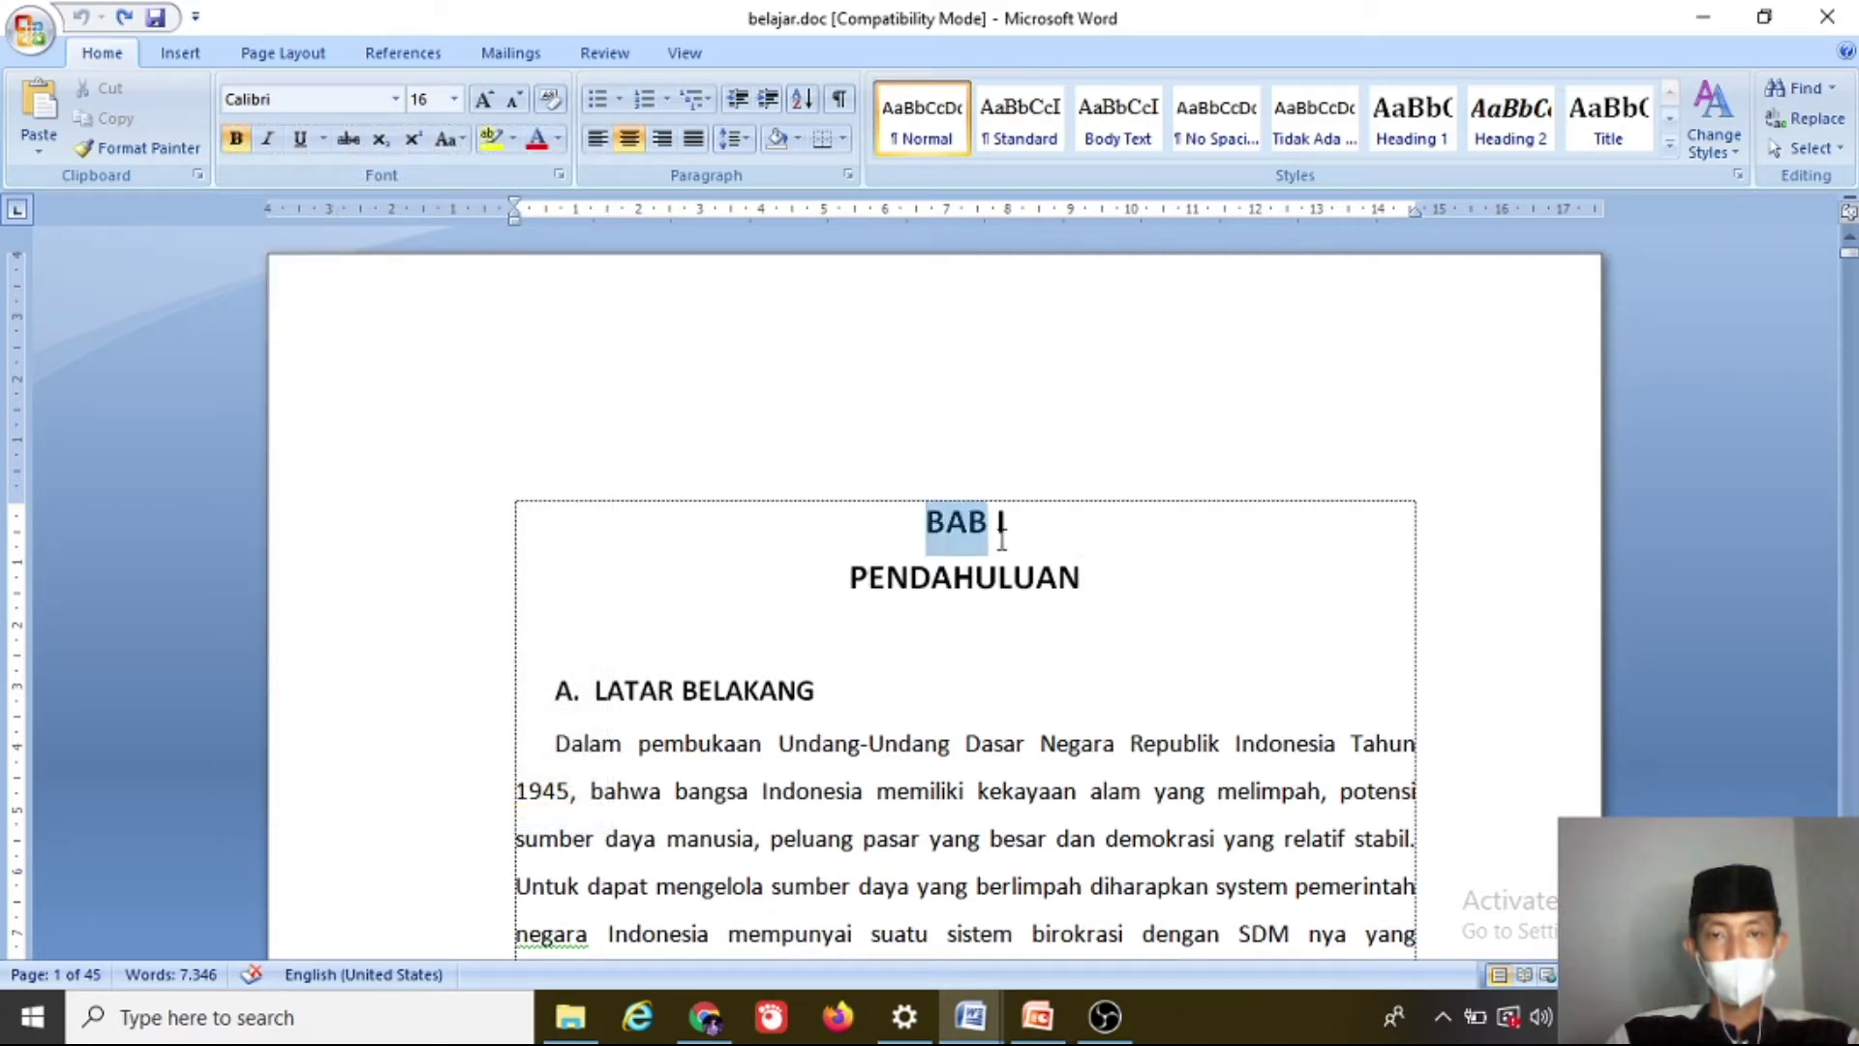
left_click_drag(927, 521, 1112, 574)
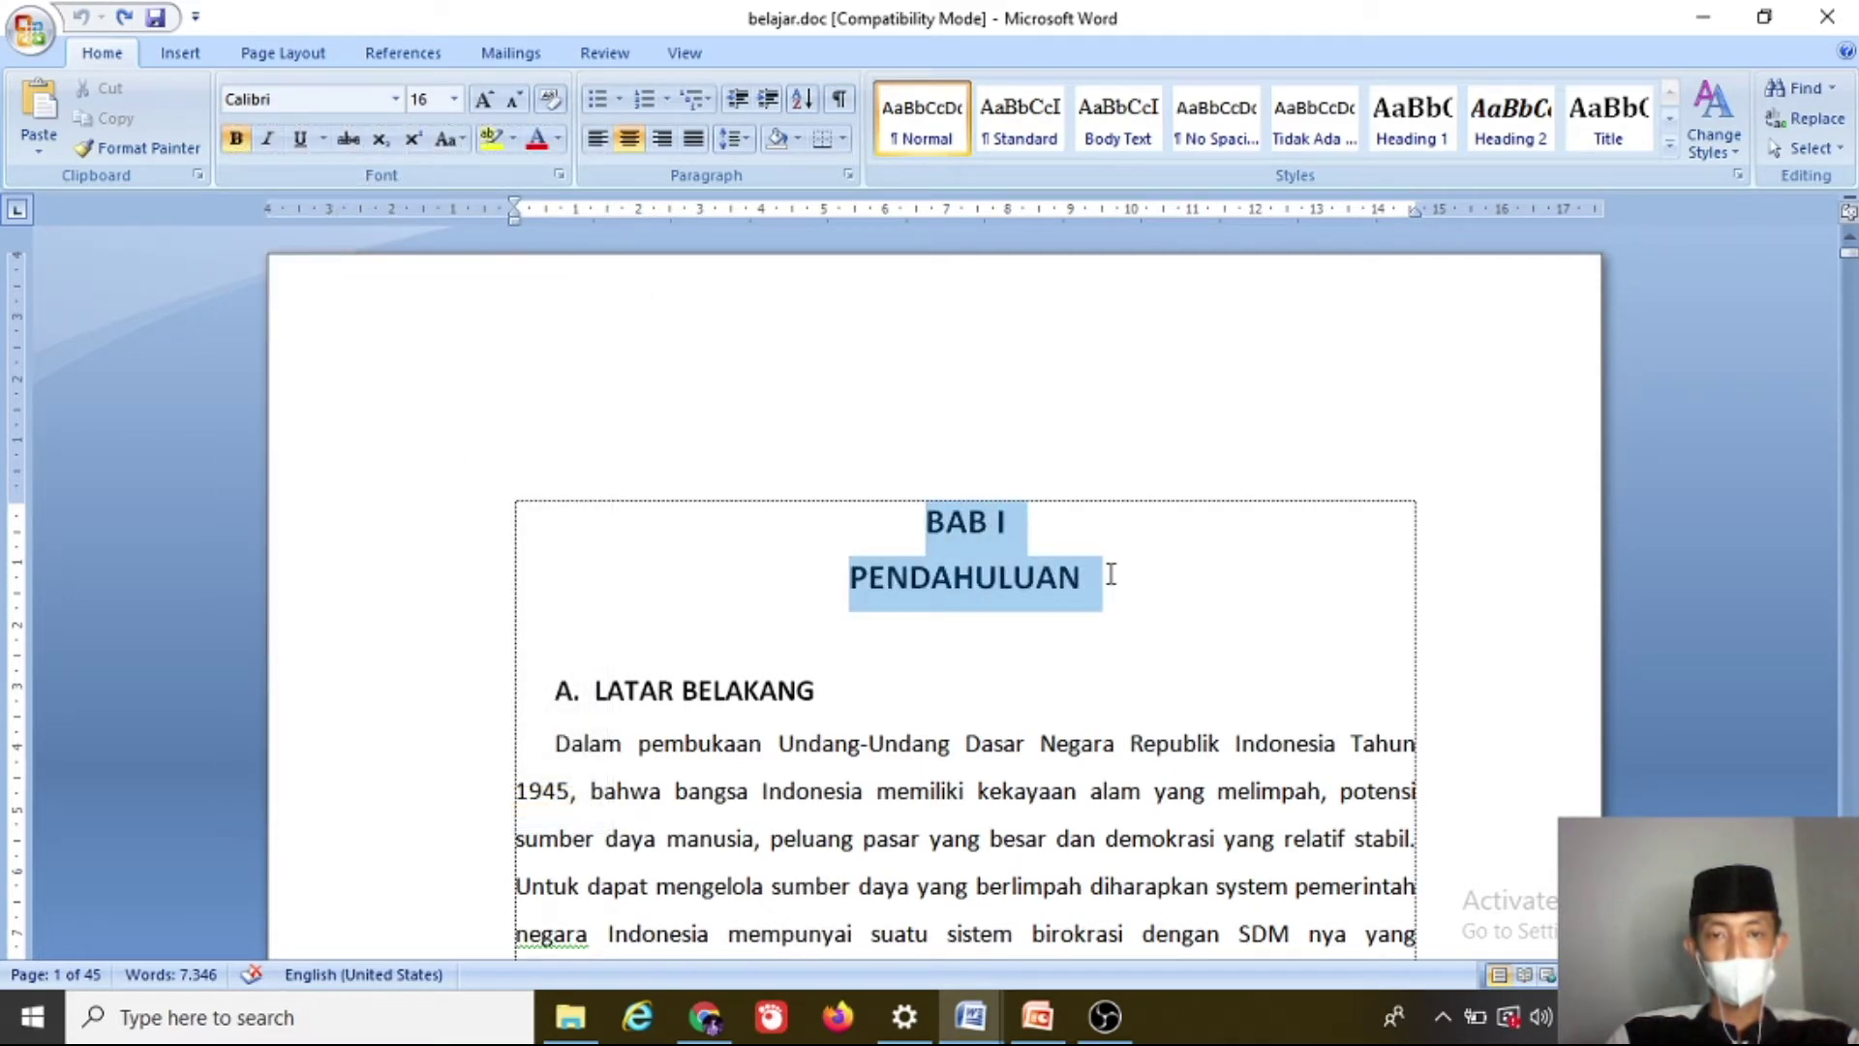
left_click(395, 99)
scroll(386, 285, "up", 1)
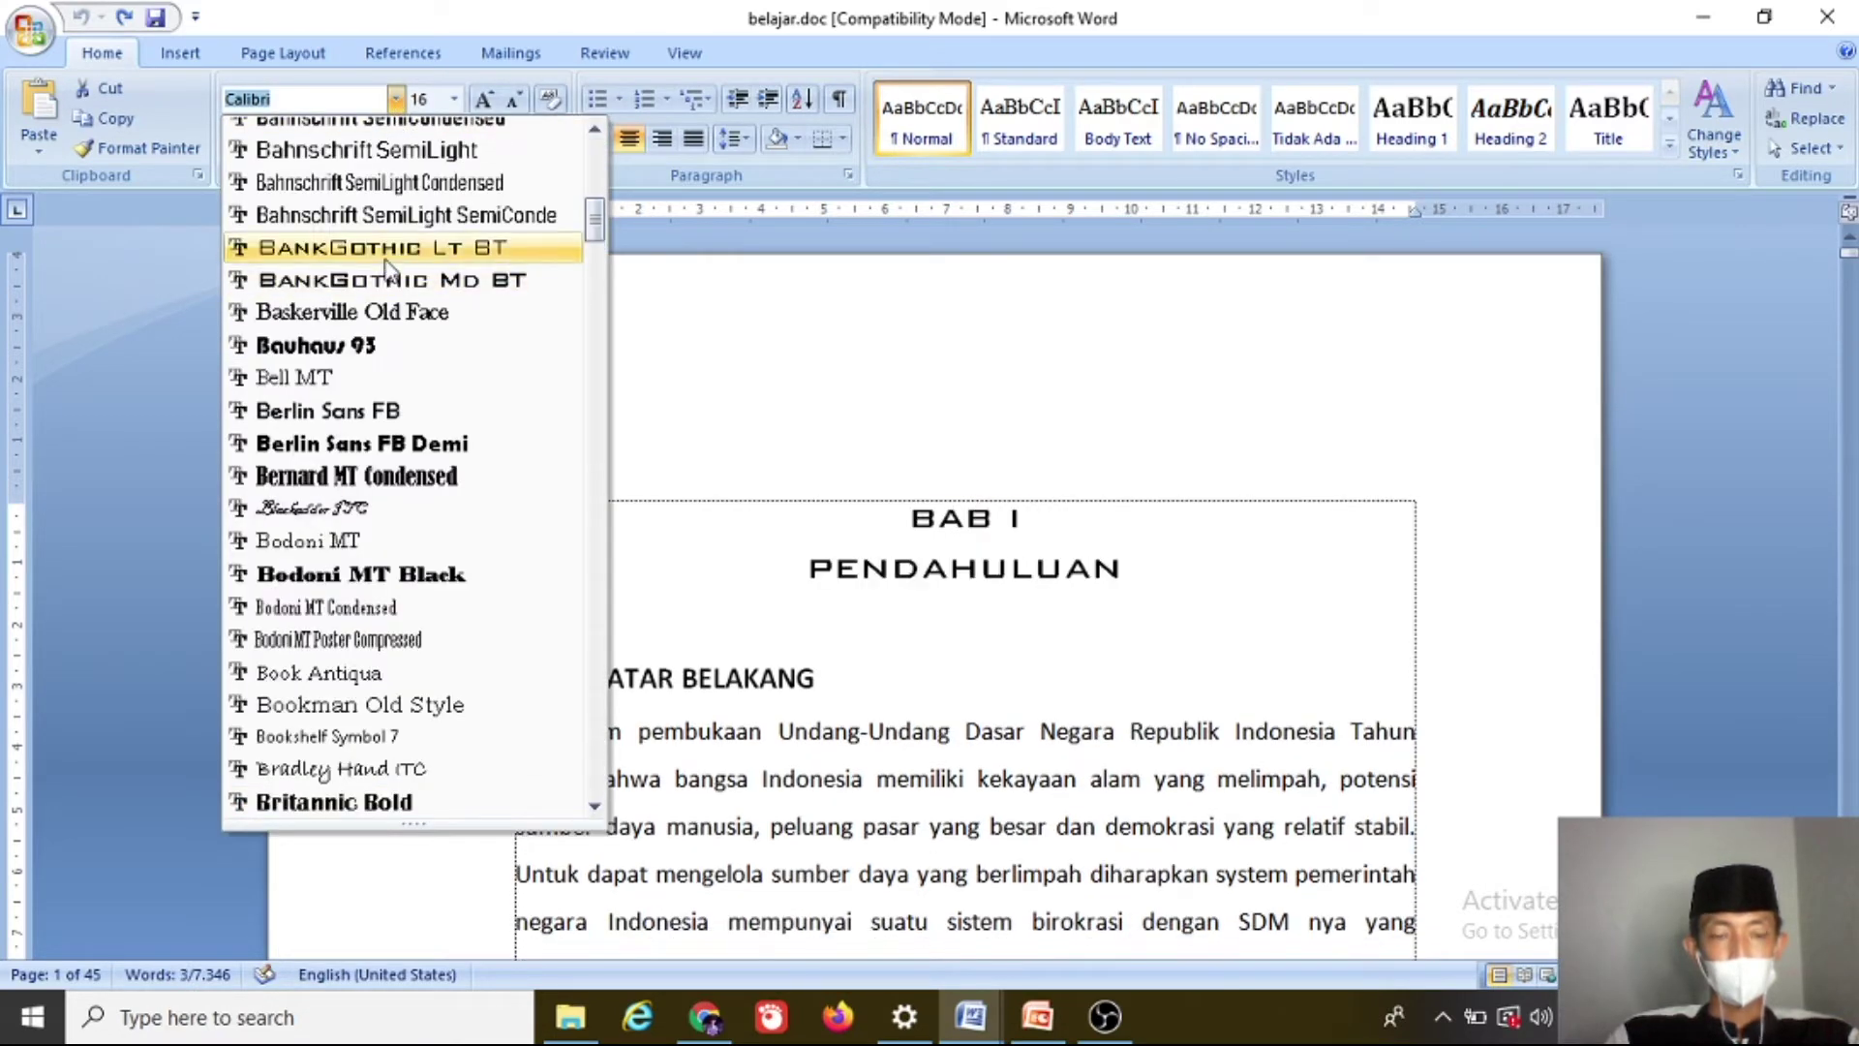
type("Aril")
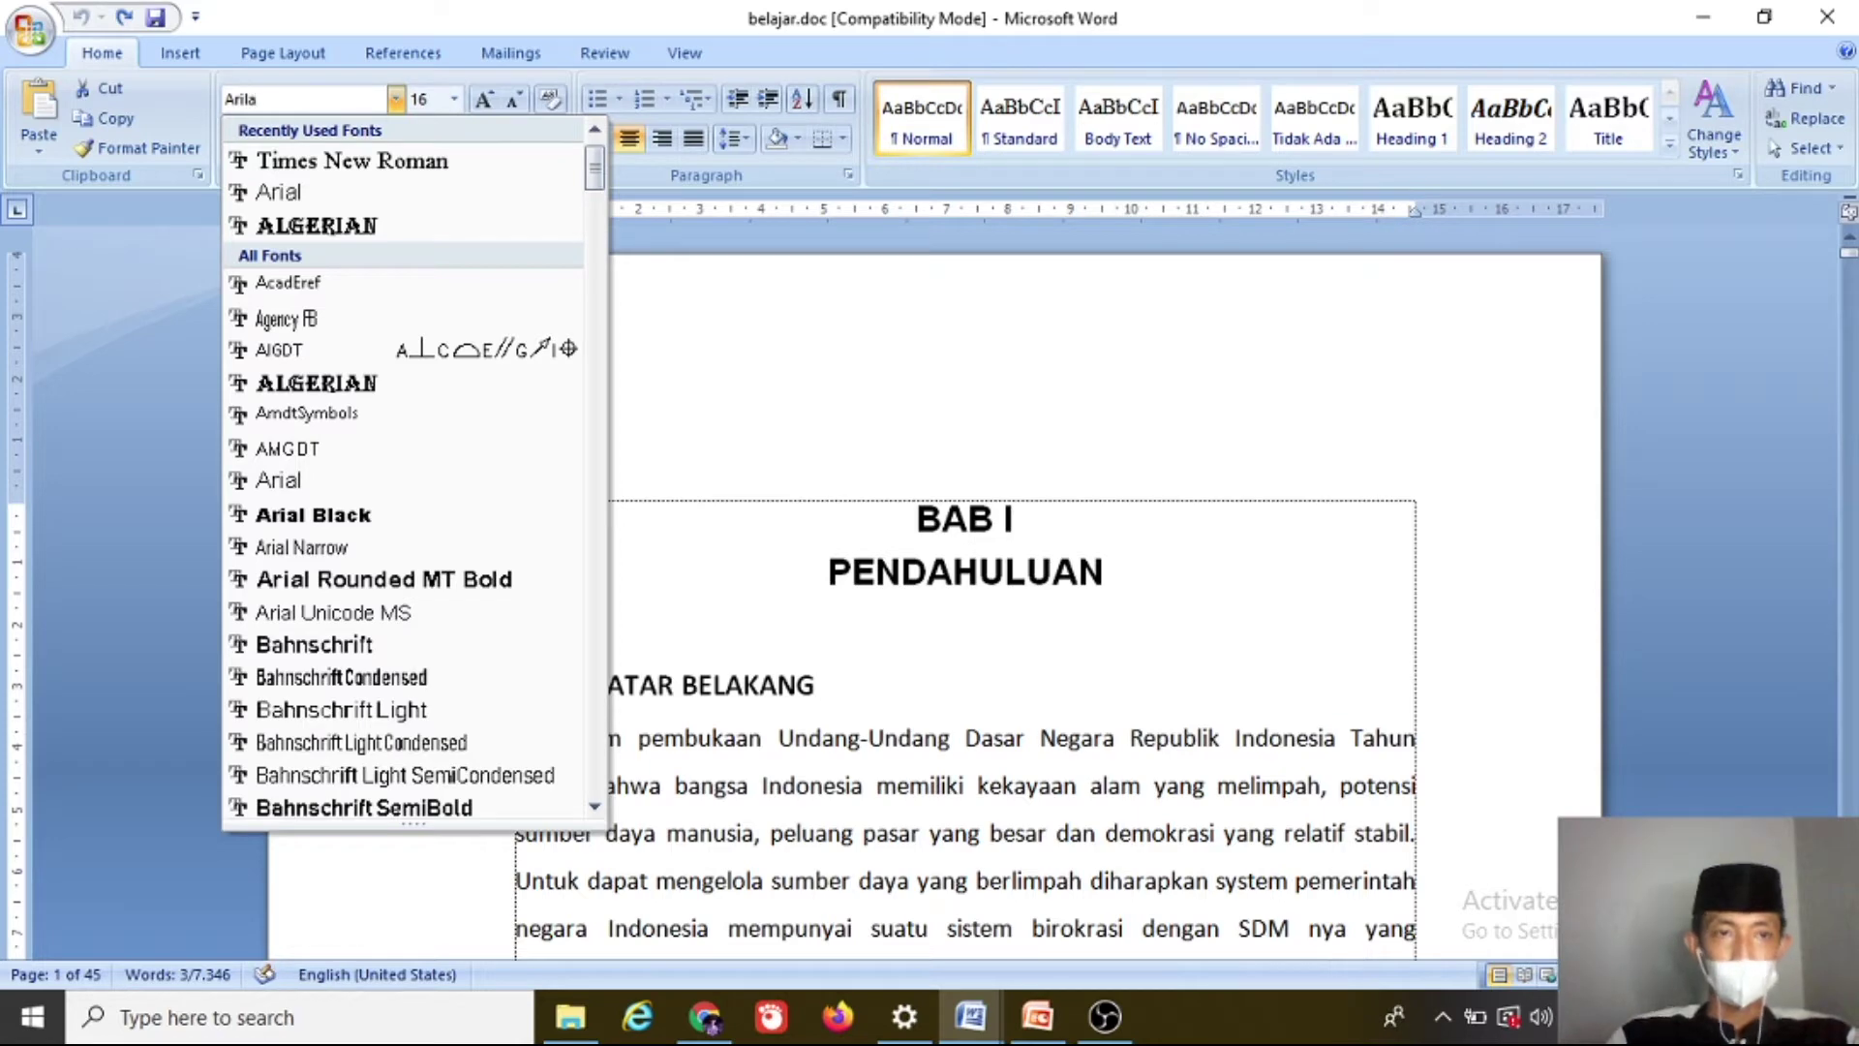
type("a")
left_click(271, 192)
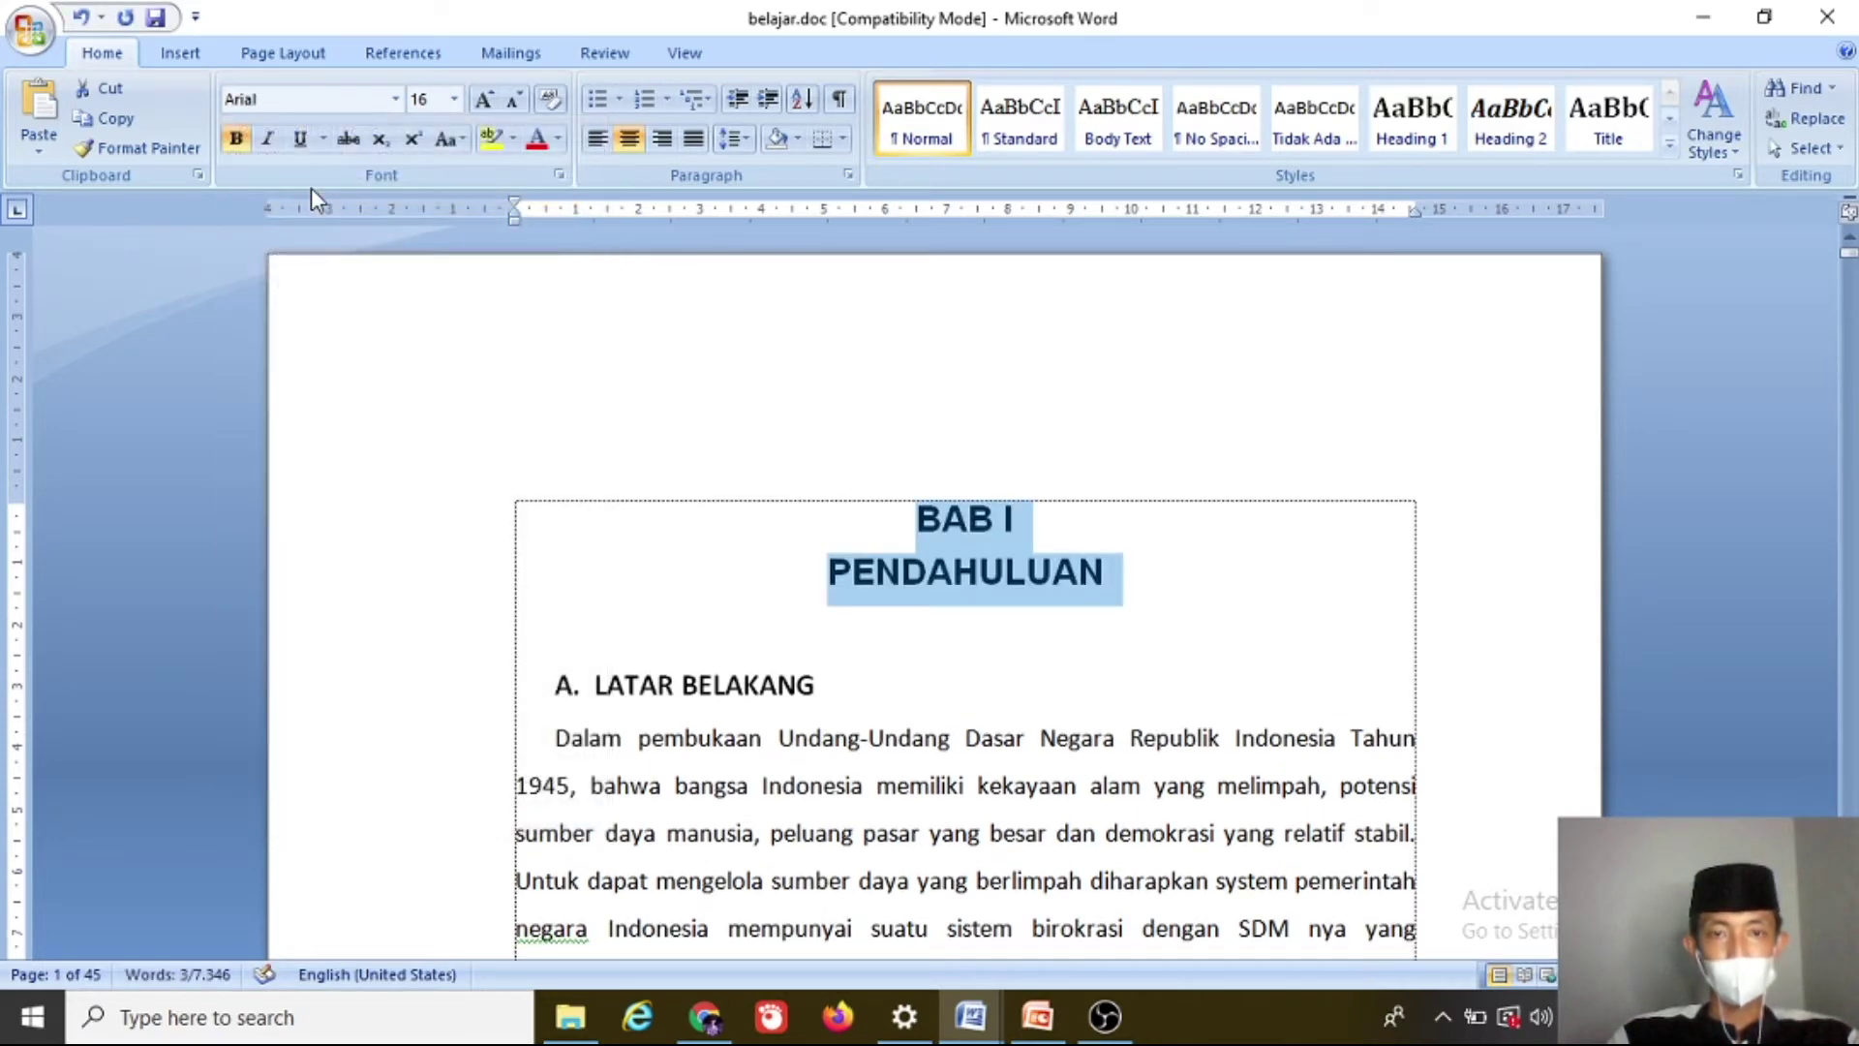
Step: Change the font of the selected "BAB I PENDAHULUAN" title to Times New Roman
left_click(359, 106)
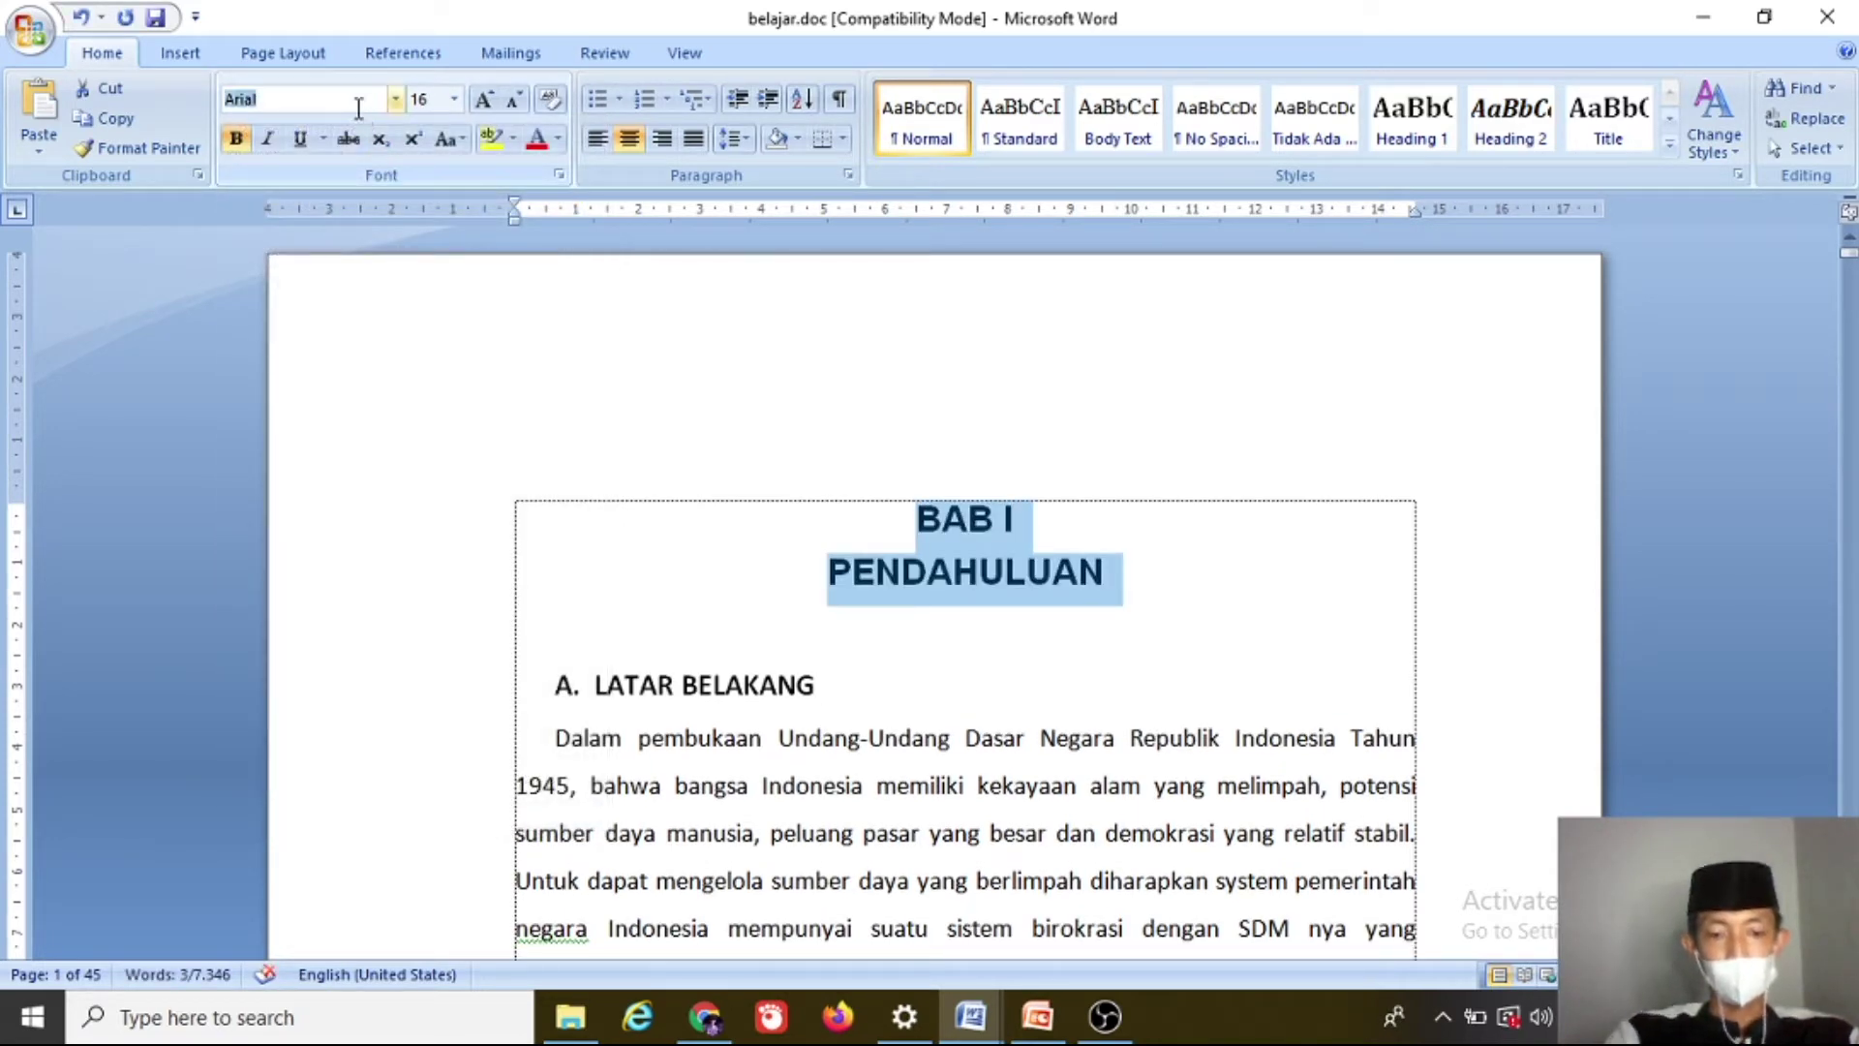
type("t")
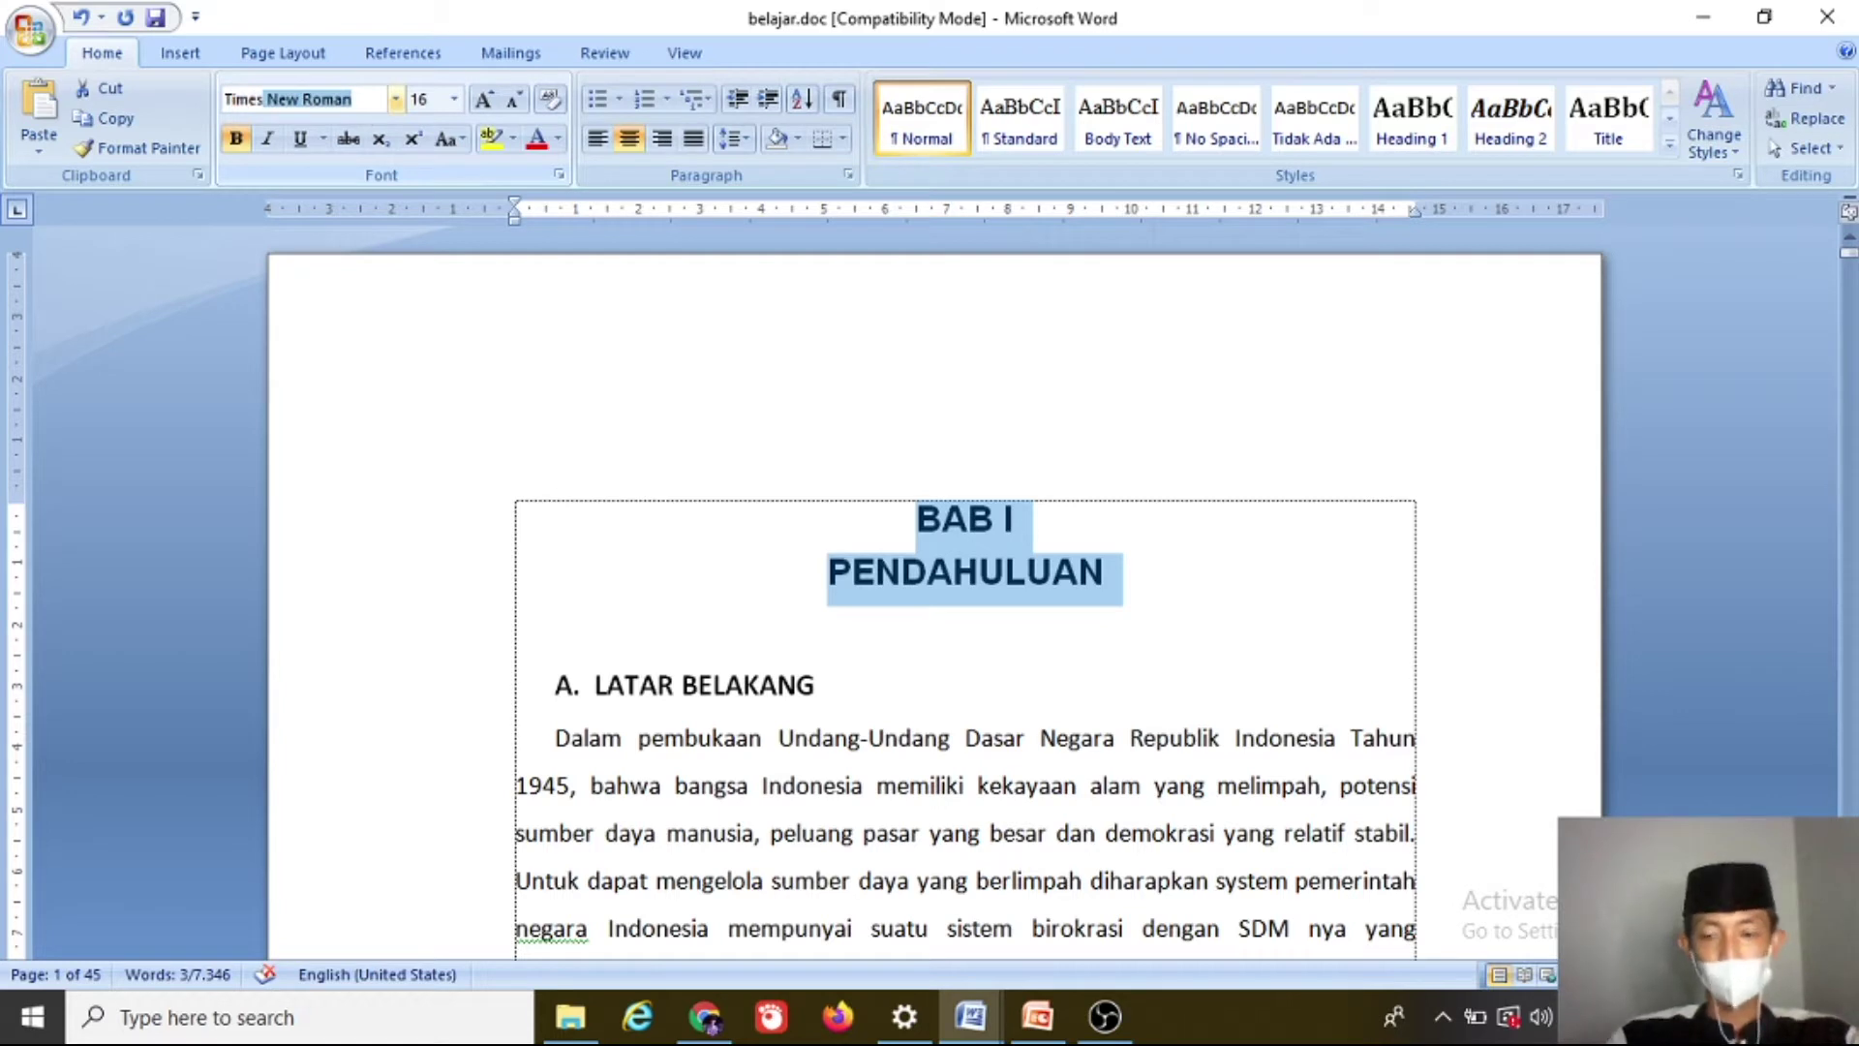
type("imes")
key("Return")
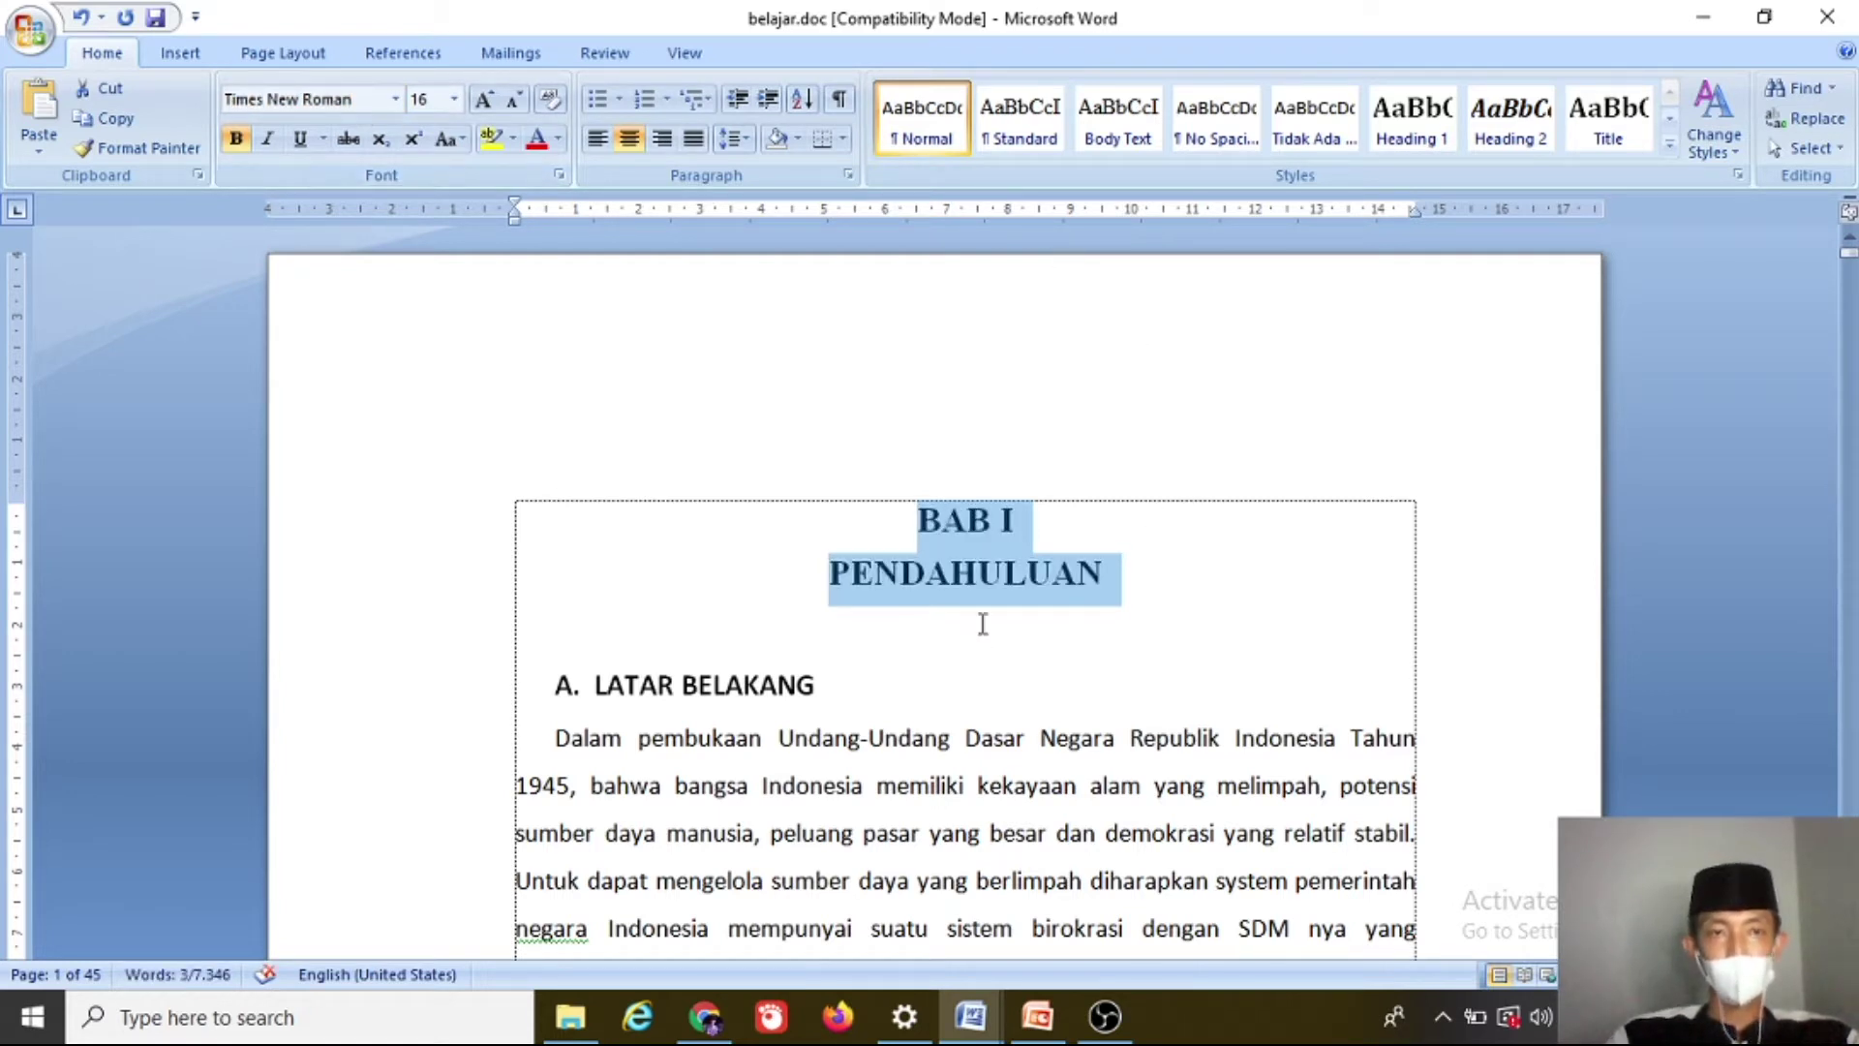
Step: Set the font size of both "BAB I PENDAHULUAN" title lines to 12
left_click(982, 624)
left_click_drag(918, 519, 1113, 581)
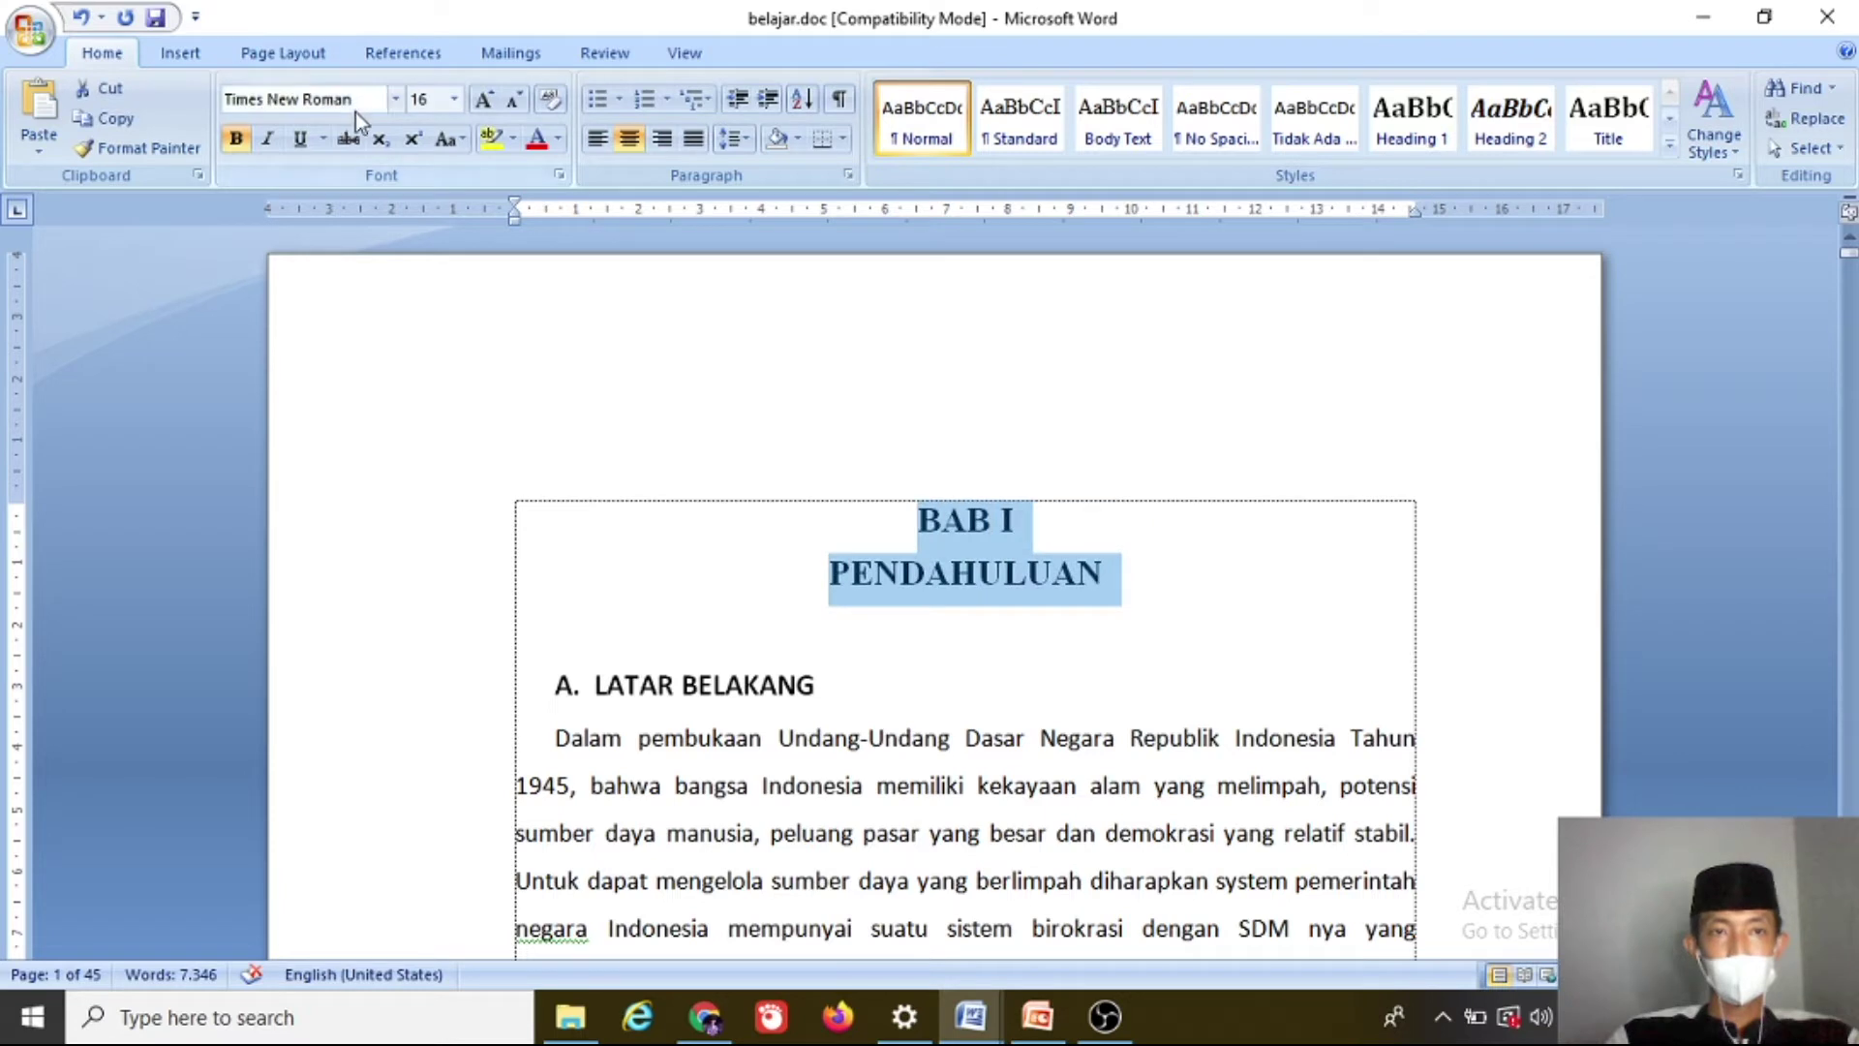
left_click(454, 100)
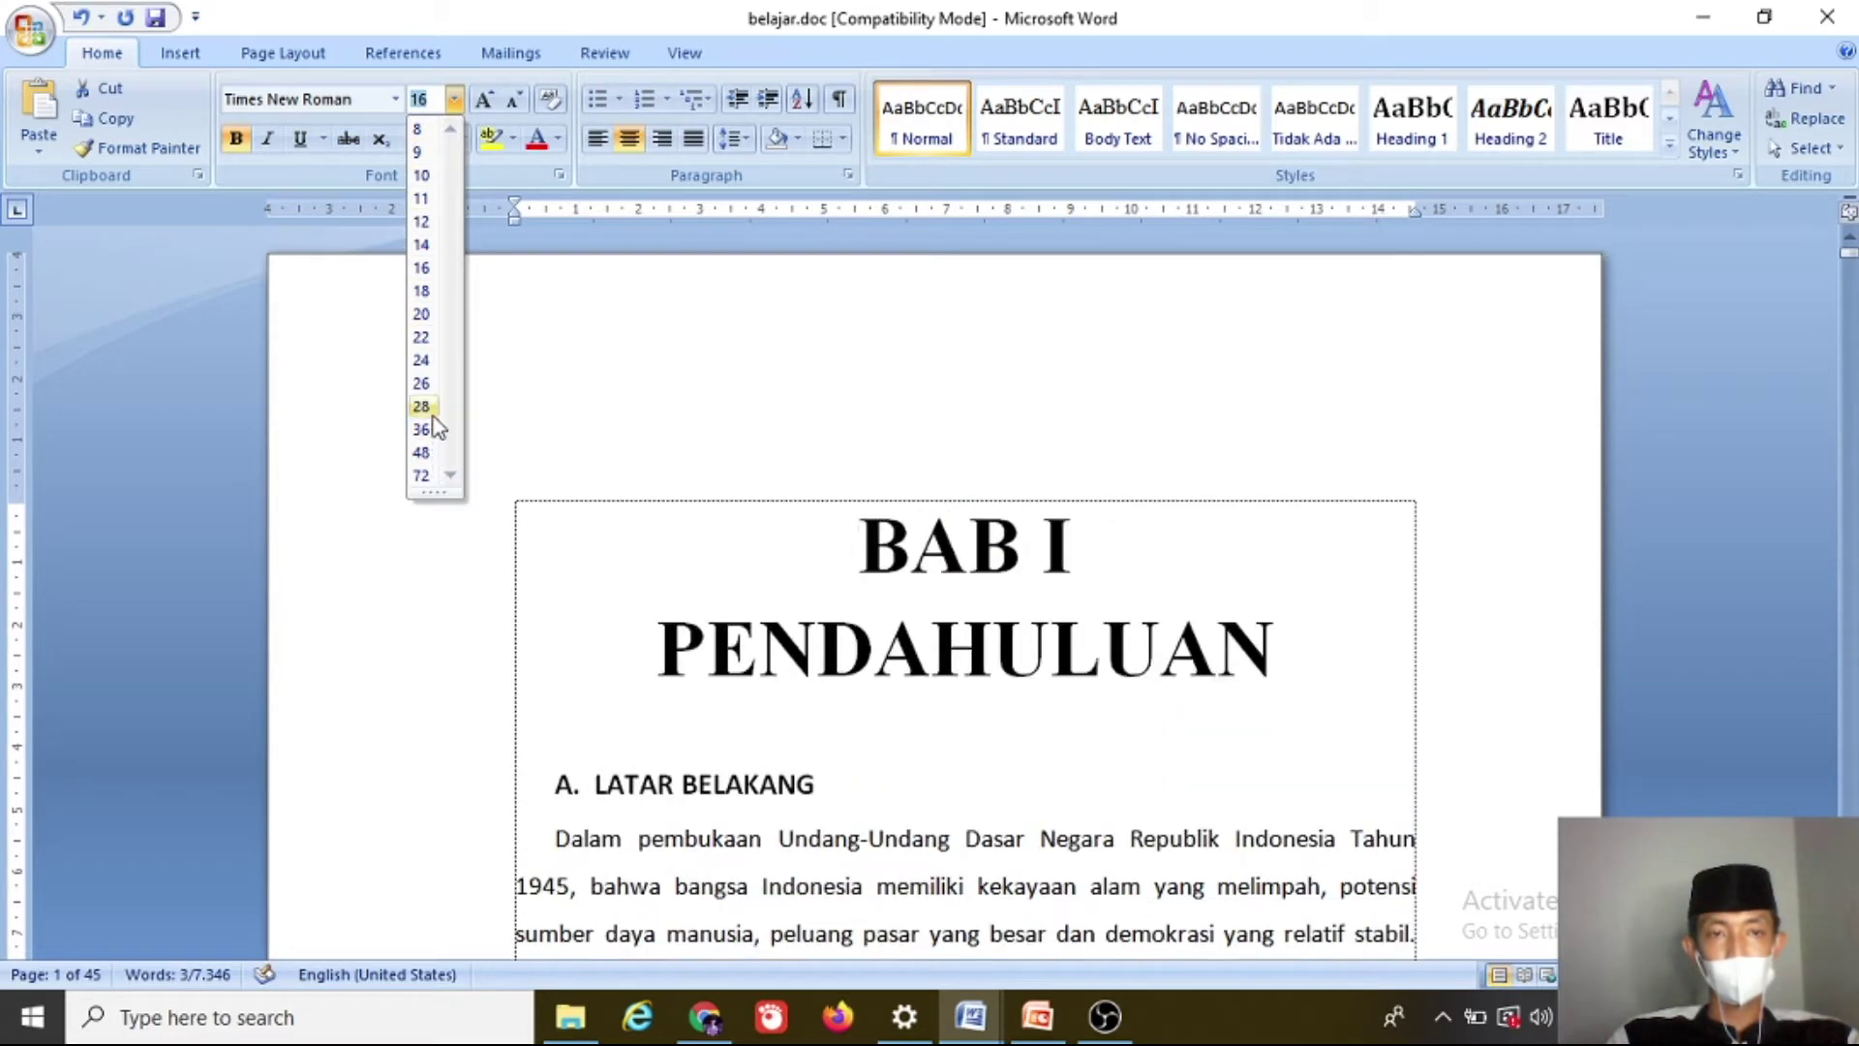
left_click(423, 226)
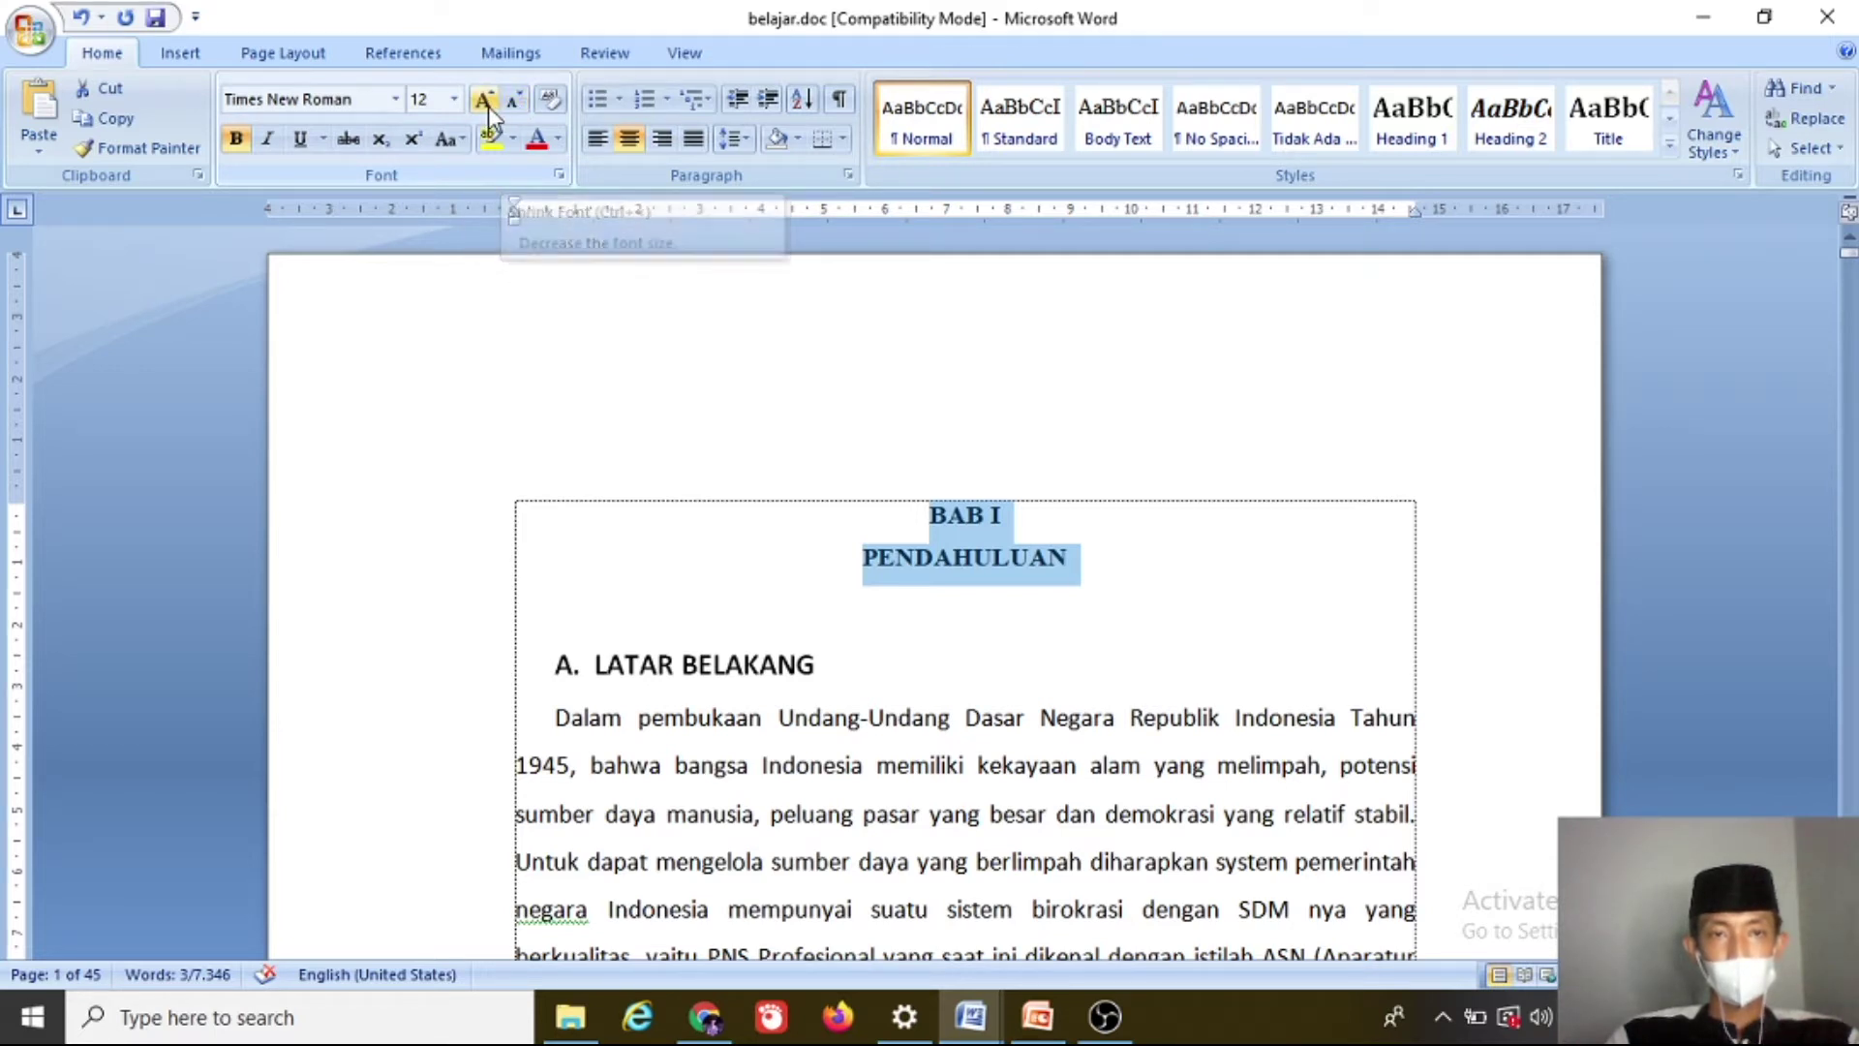
Step: Enlarge the selected chapter title with Grow Font in five increments and reduce it back to size 12 with Shrink Font
left_click(488, 106)
left_click(488, 106)
left_click(488, 106)
left_click(488, 107)
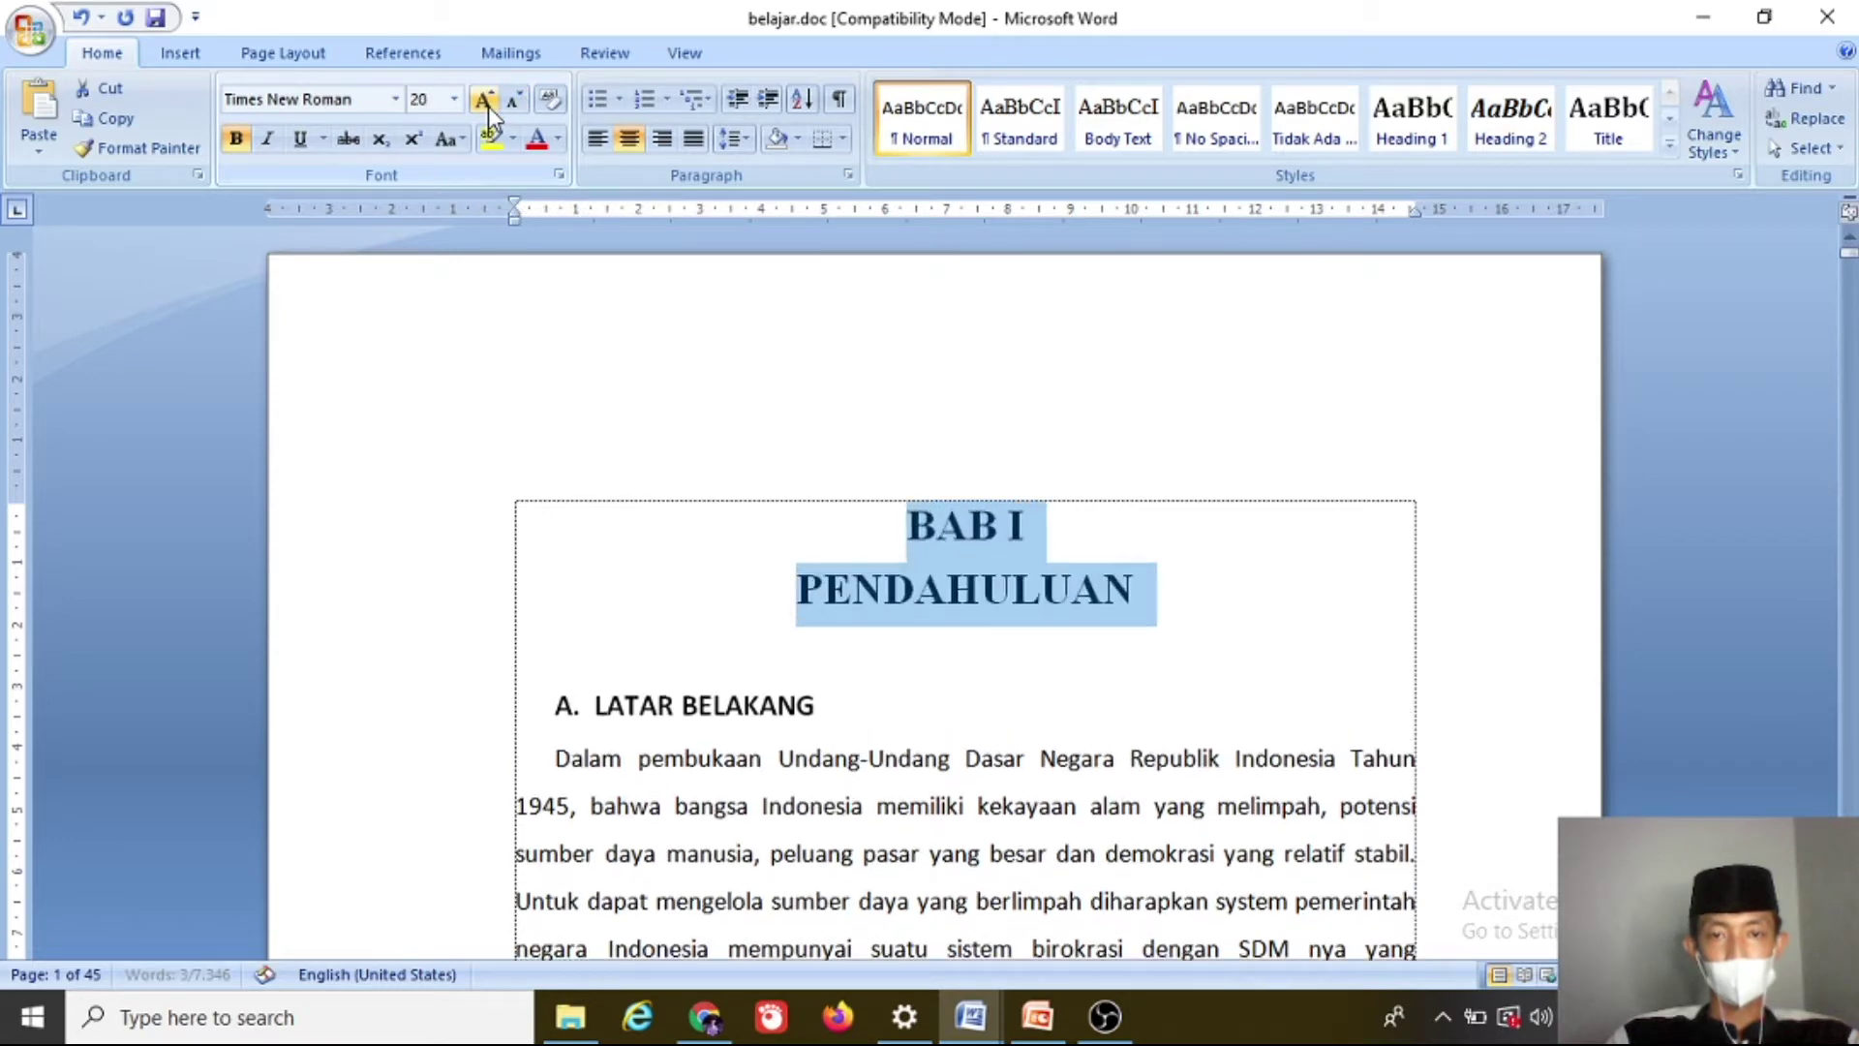
left_click(488, 107)
left_click(517, 109)
left_click(517, 109)
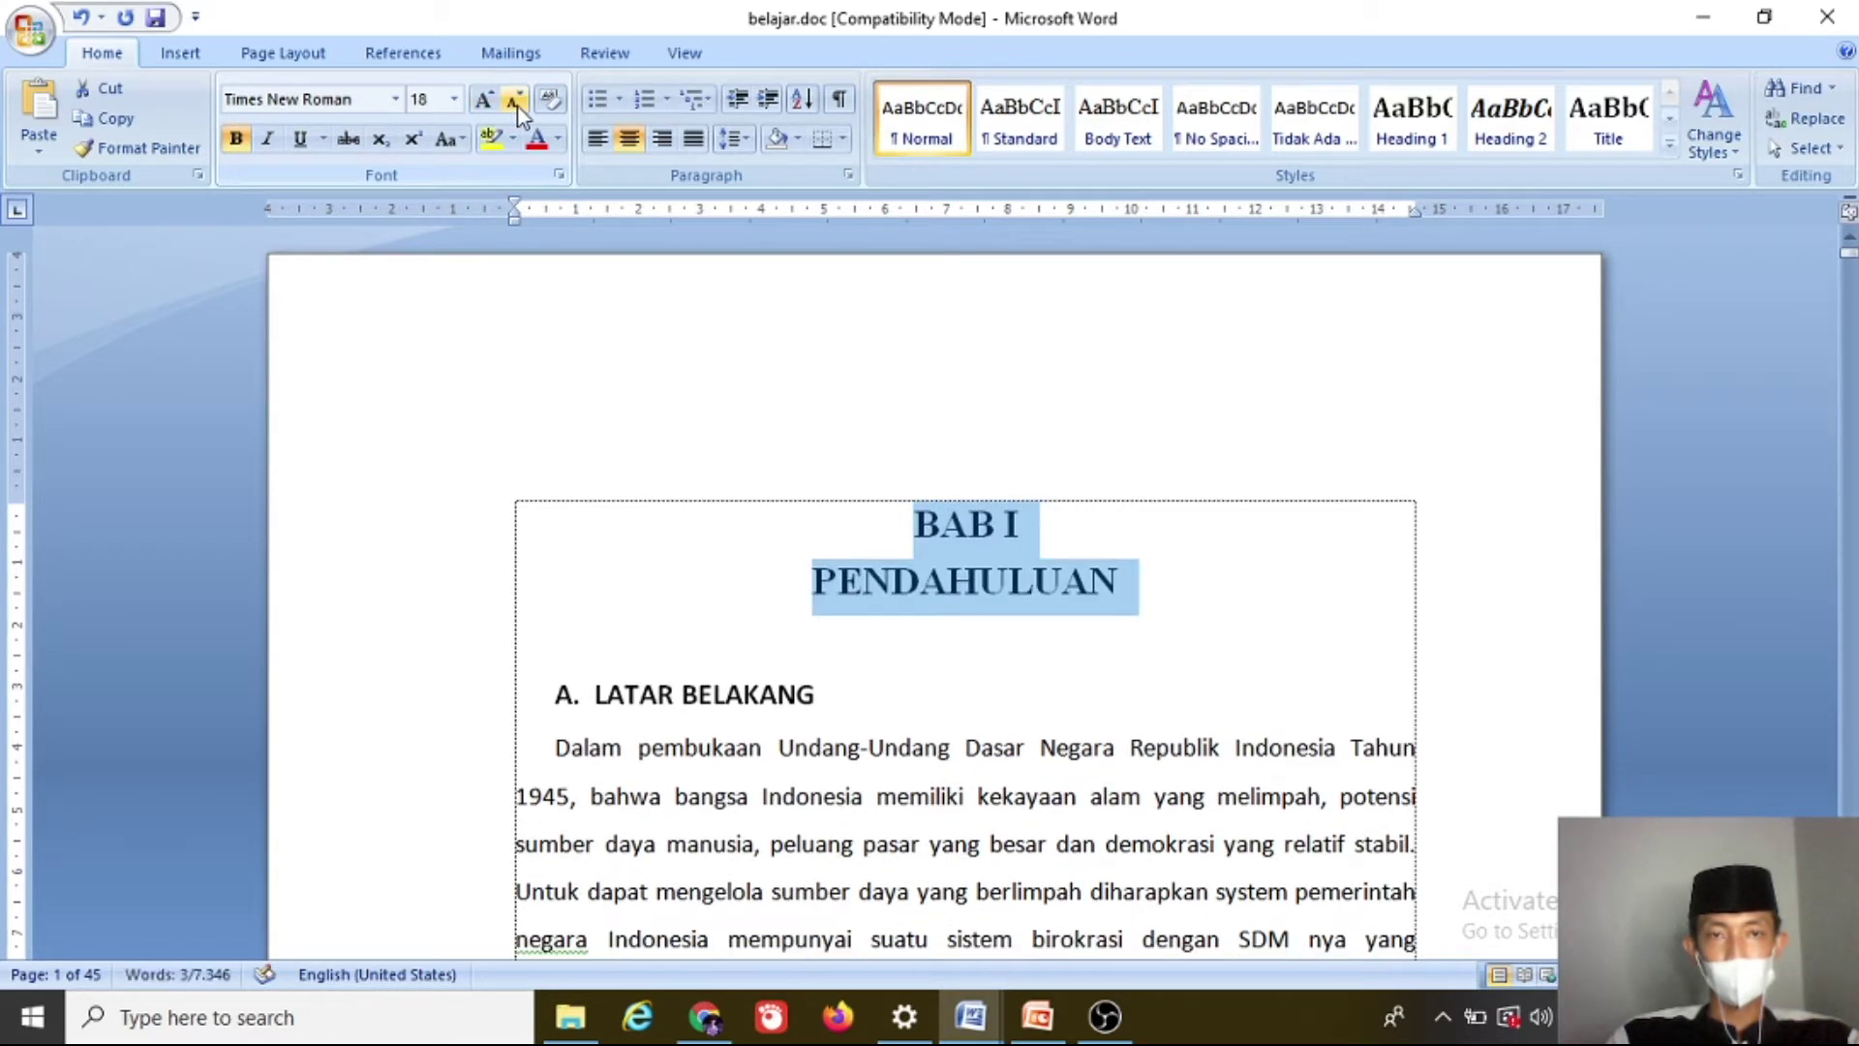
left_click(518, 109)
left_click(517, 109)
left_click(517, 108)
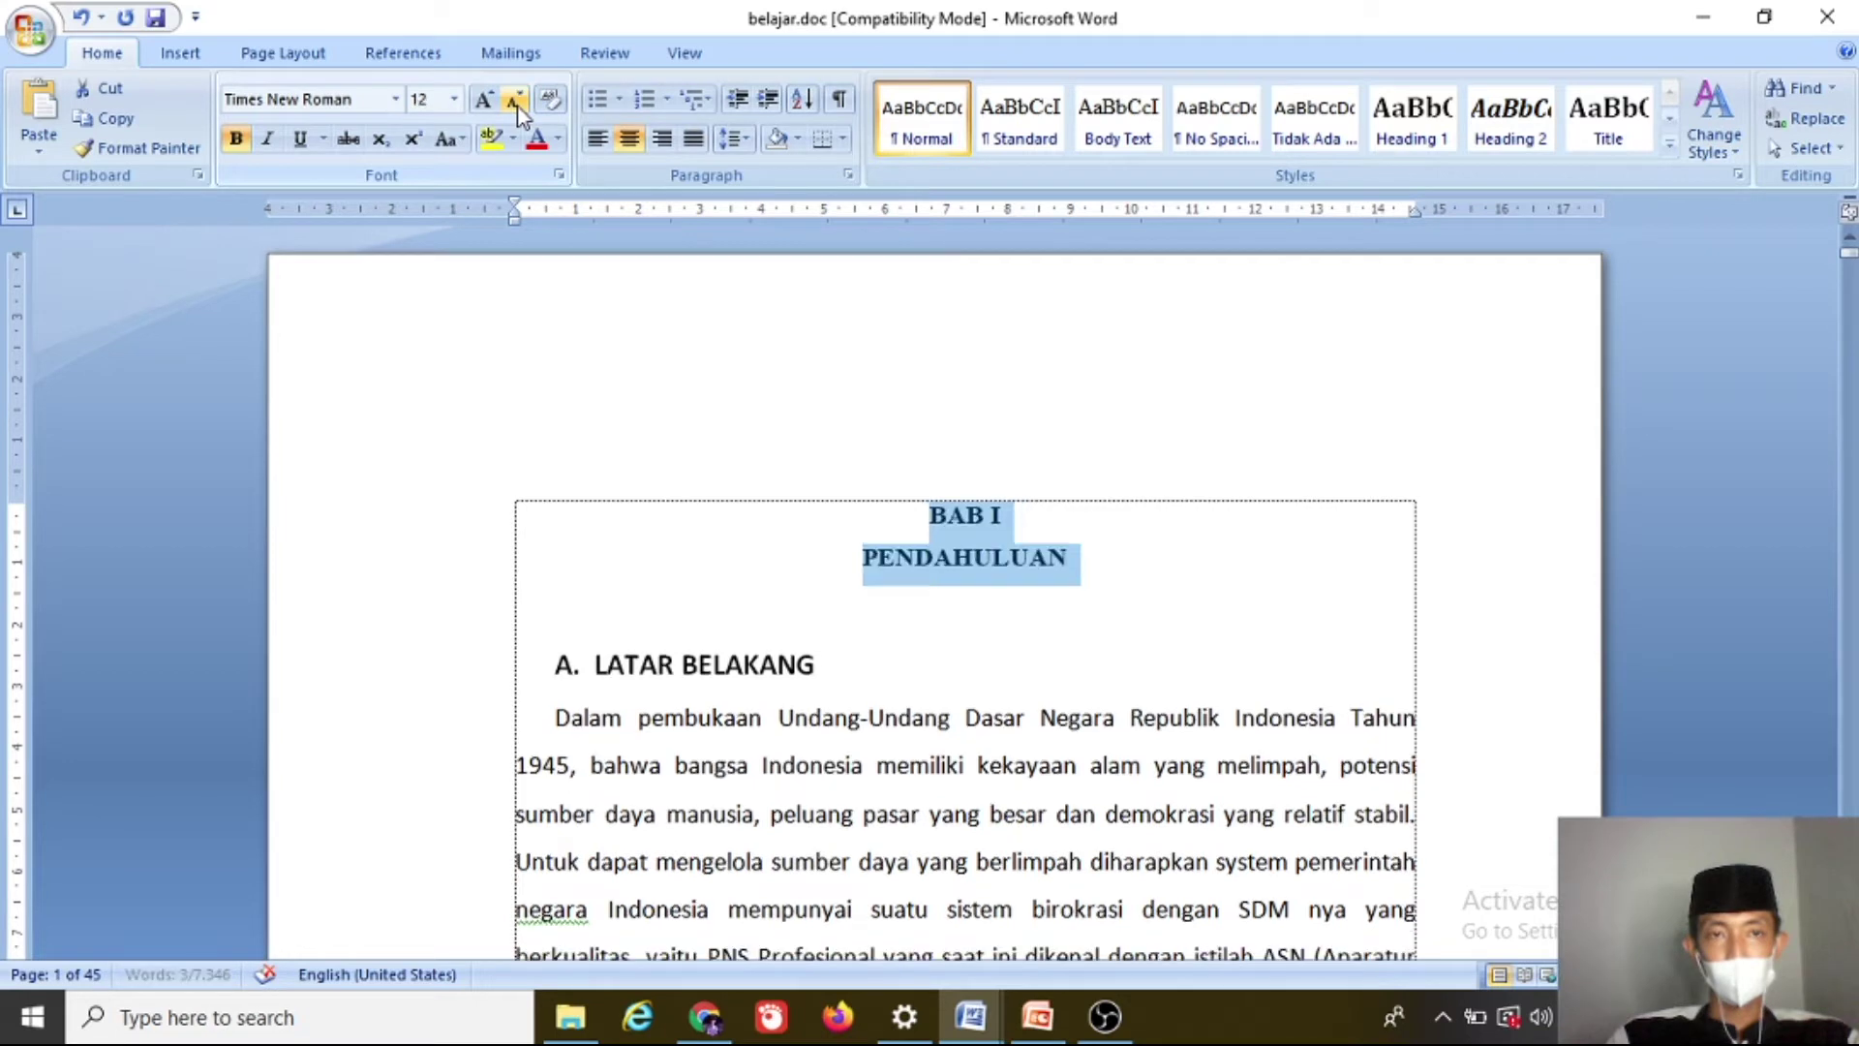
Step: Increase the font size of the selected chapter title to 18 with Grow Font
left_click(459, 106)
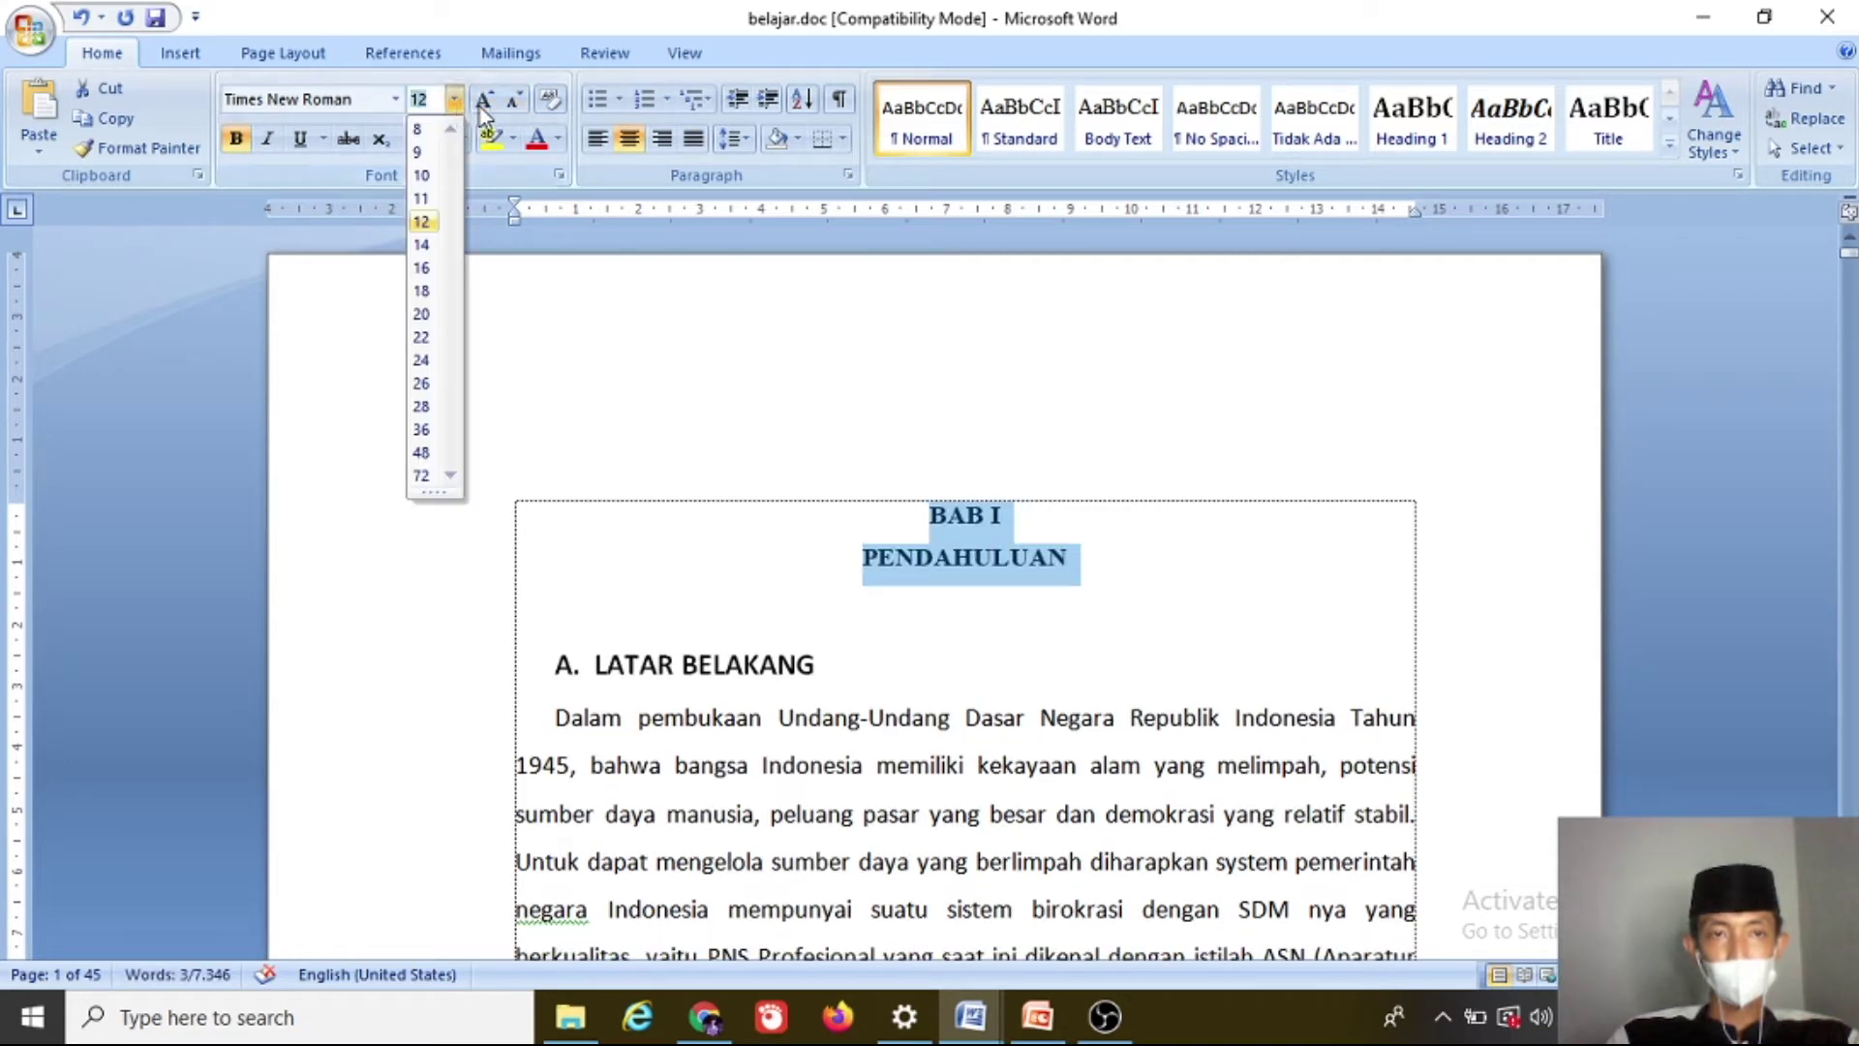
left_click(488, 105)
left_click(488, 104)
left_click(488, 104)
left_click(488, 105)
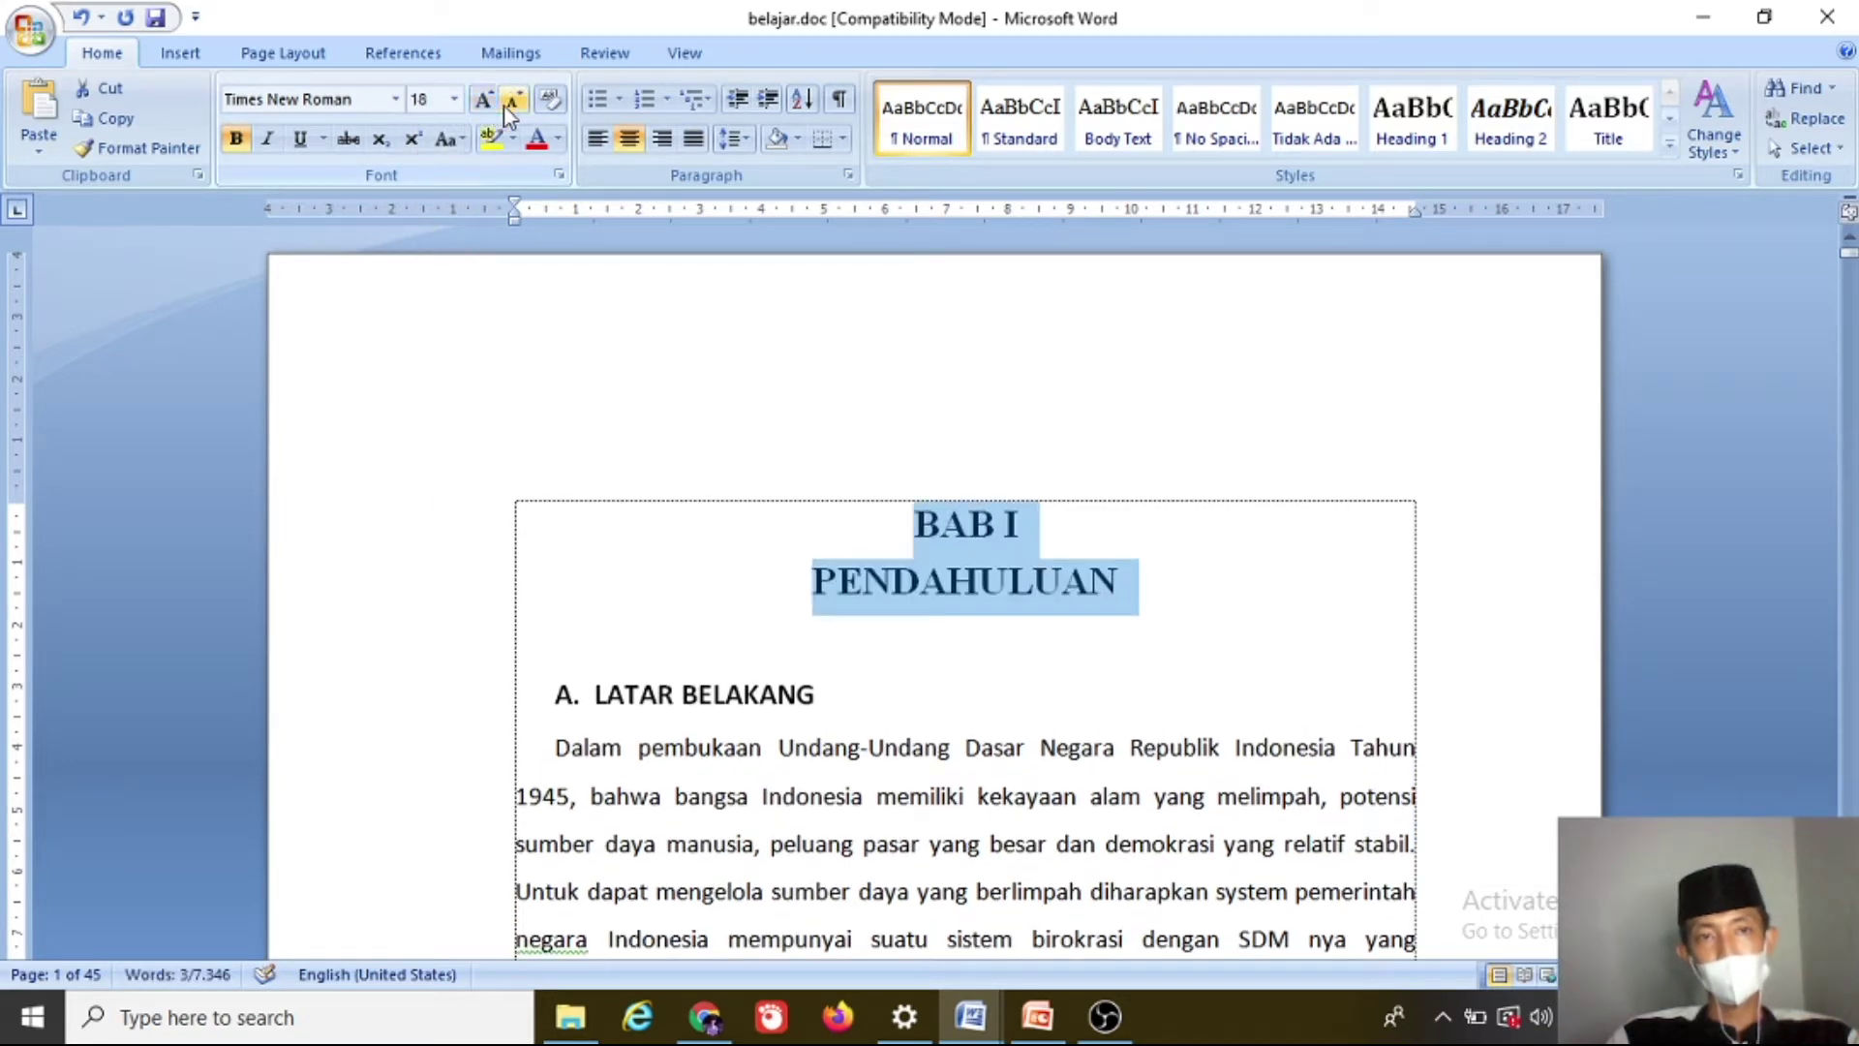
Step: Reduce the font size of the selected "BAB I PENDAHULUAN" title to 12 with Shrink Font
left_click(519, 103)
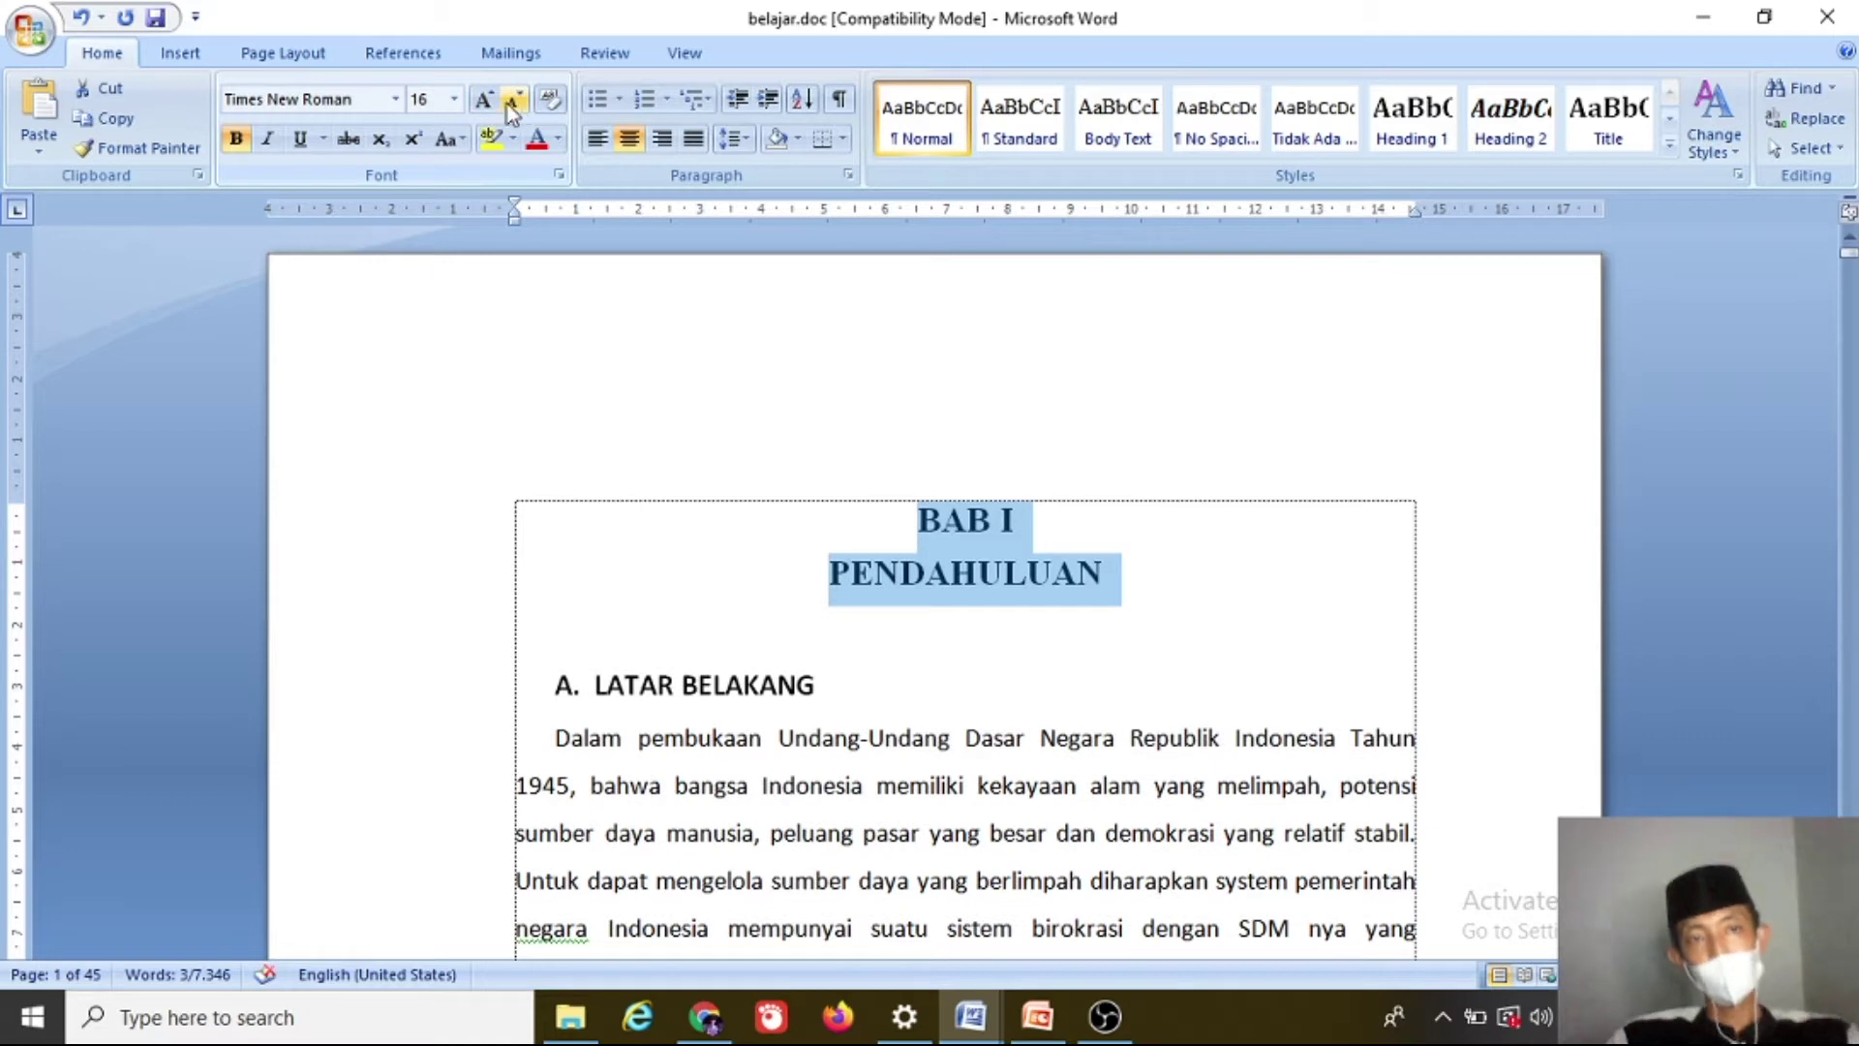
left_click(517, 105)
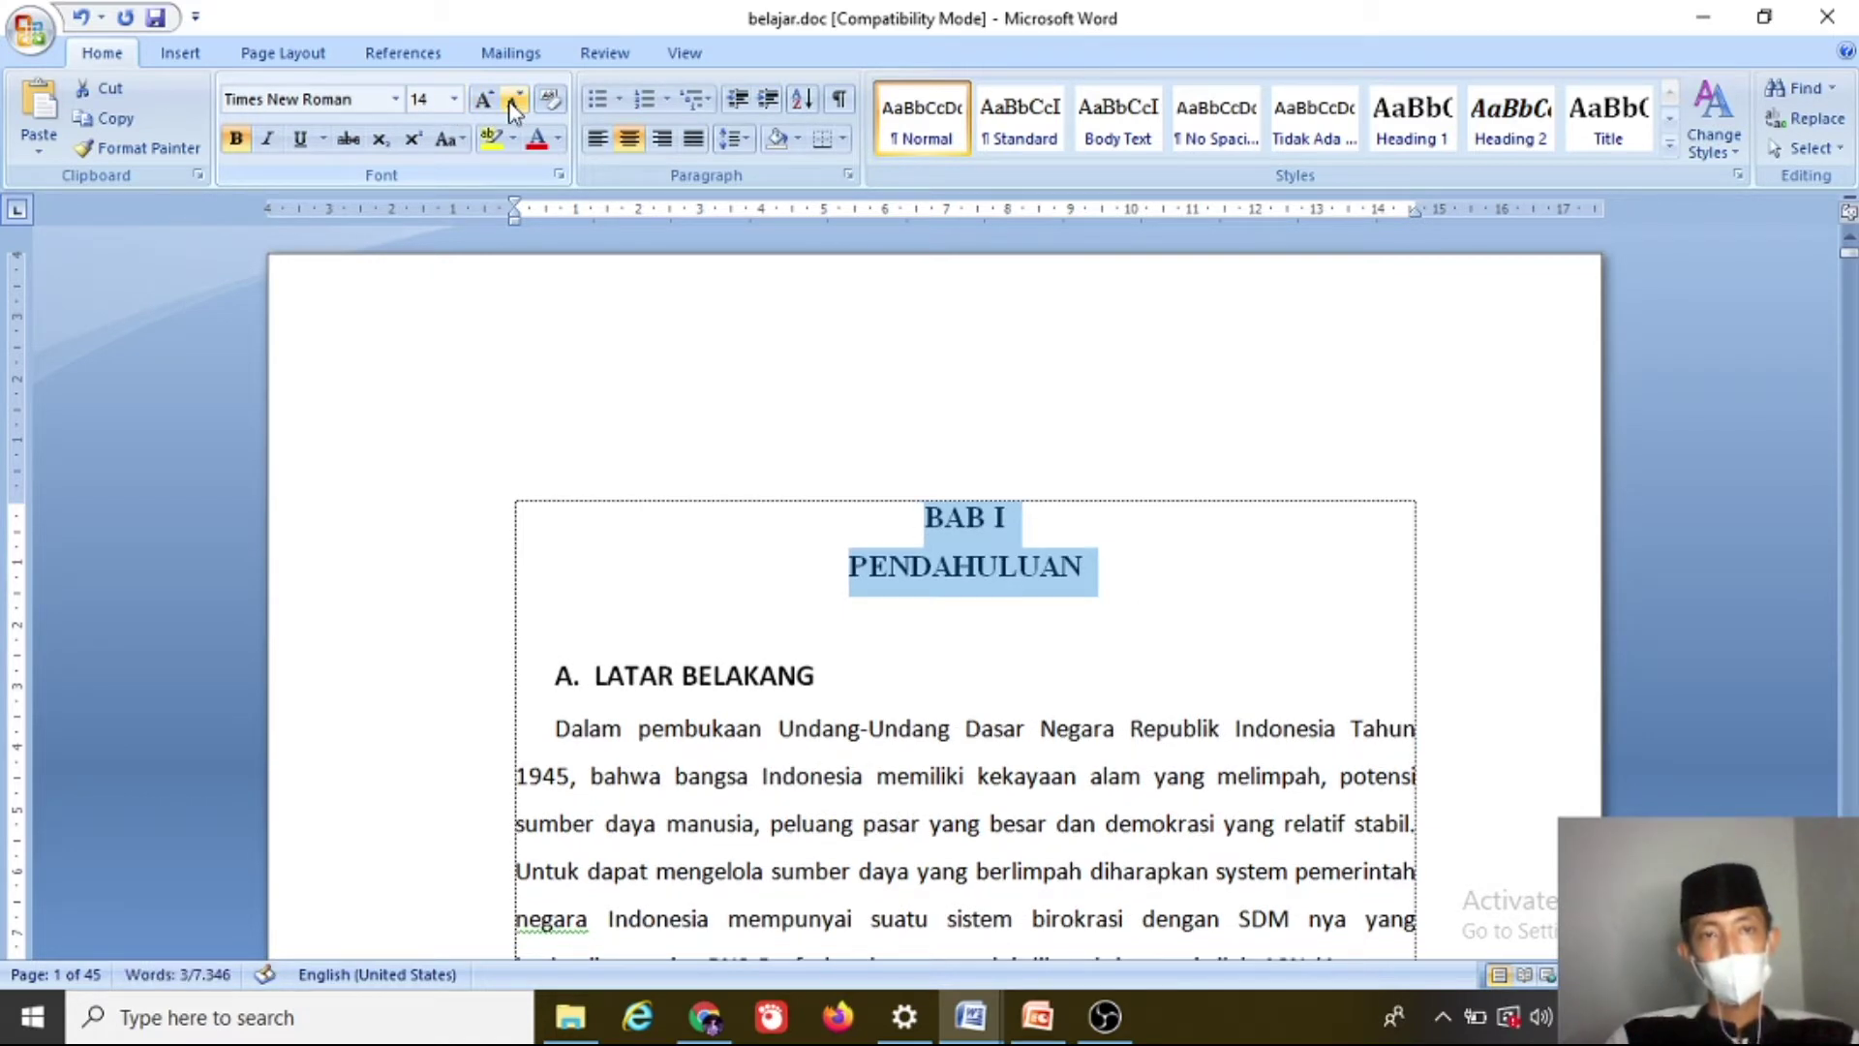
left_click(517, 105)
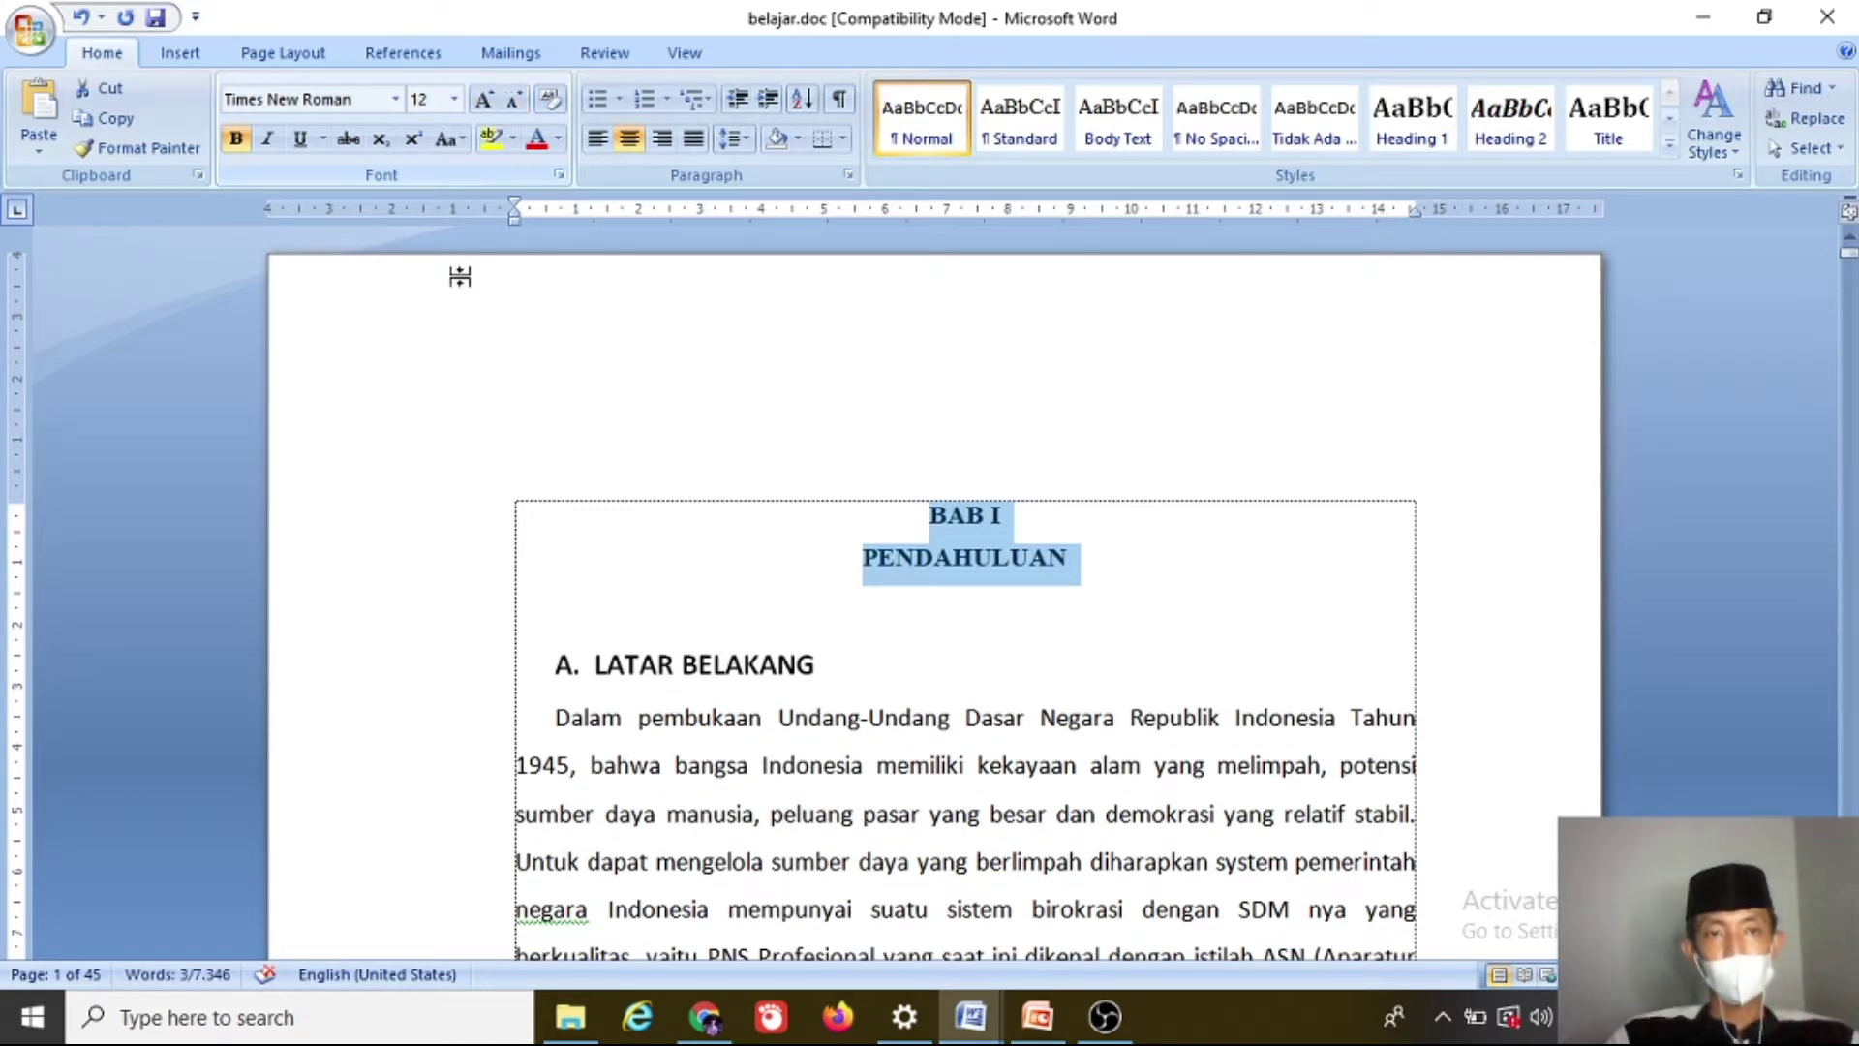
left_click(775, 517)
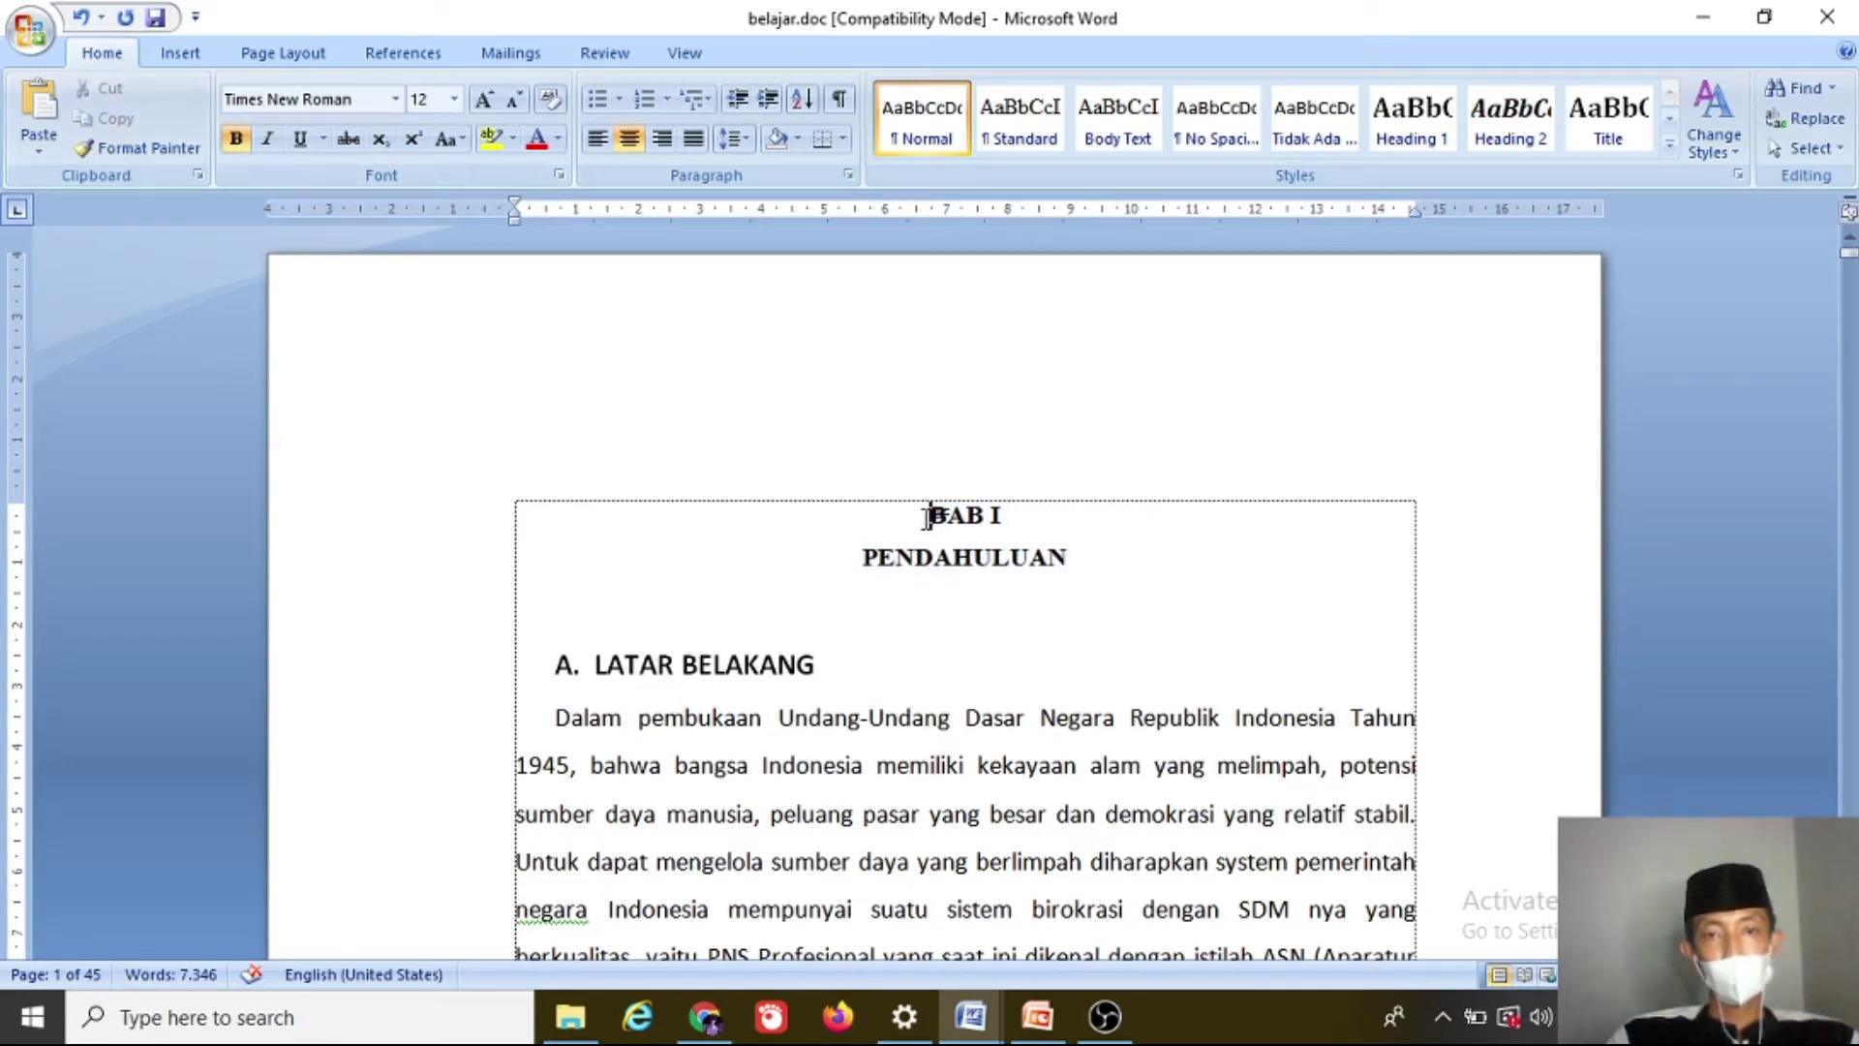
left_click_drag(921, 517, 1043, 557)
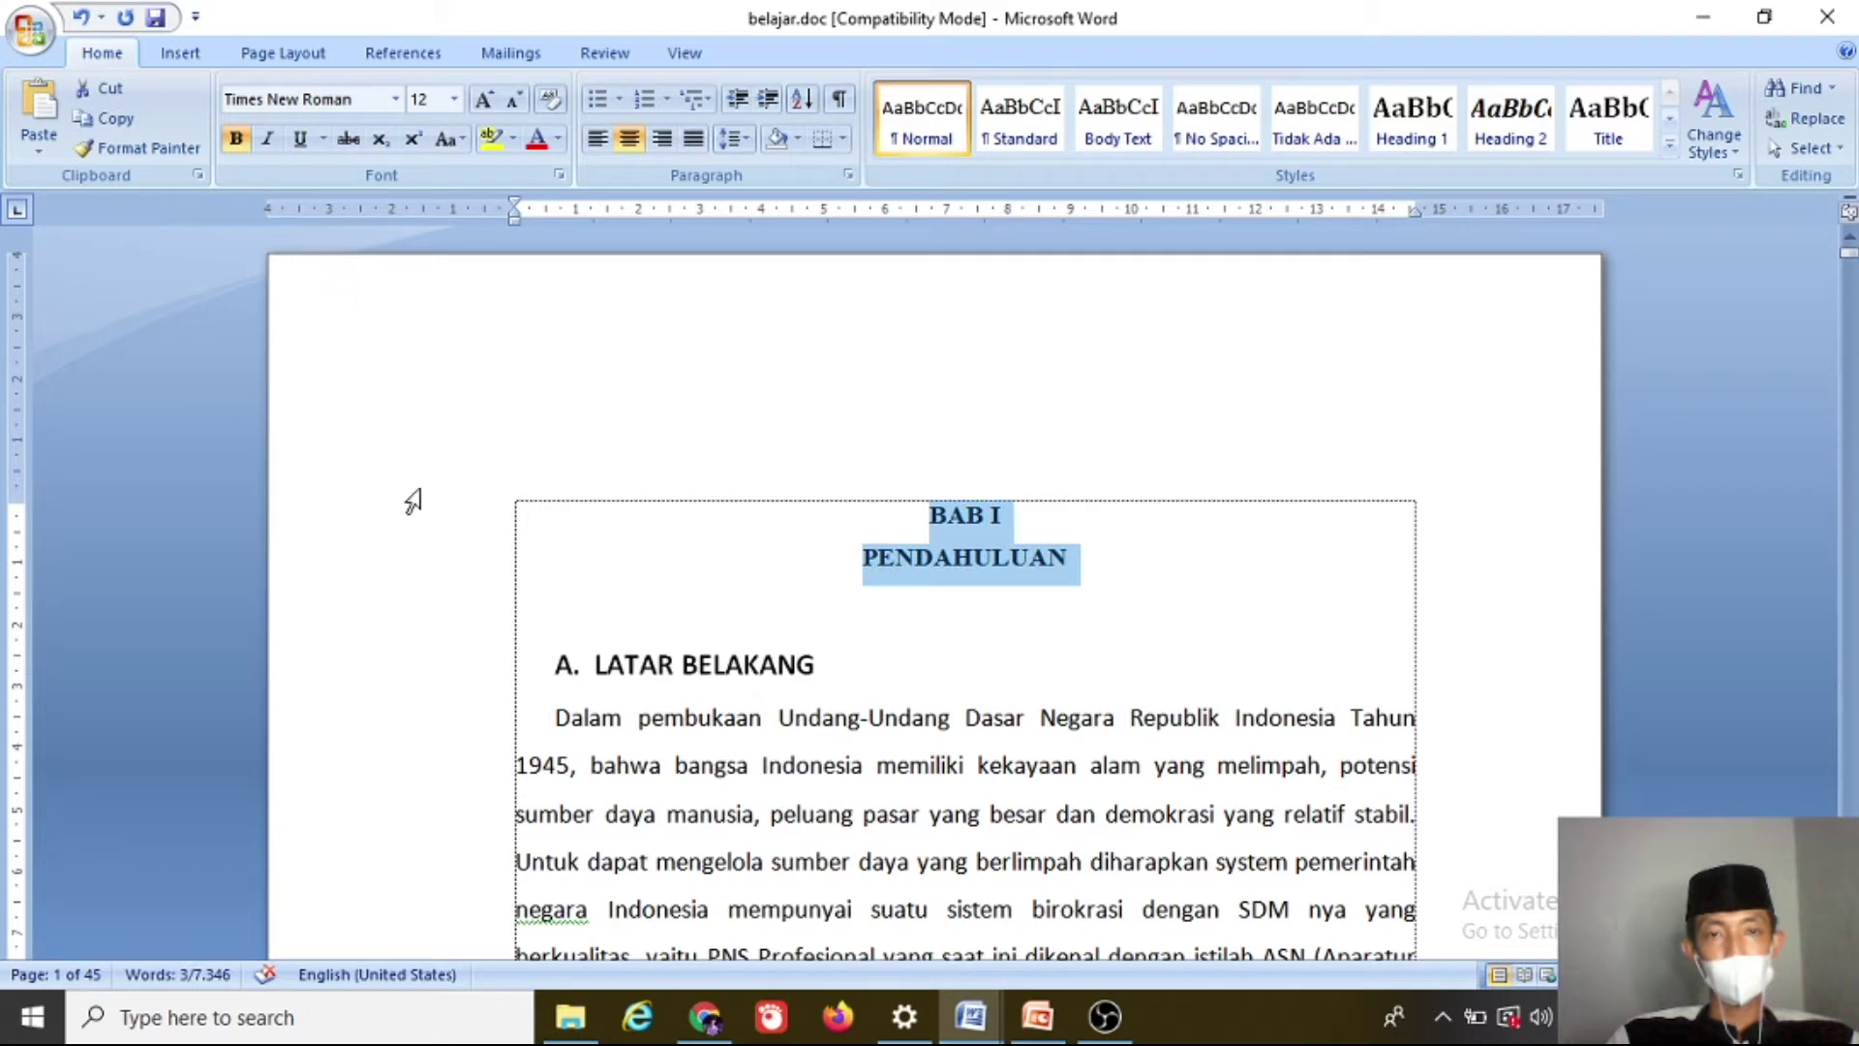
left_click(919, 673)
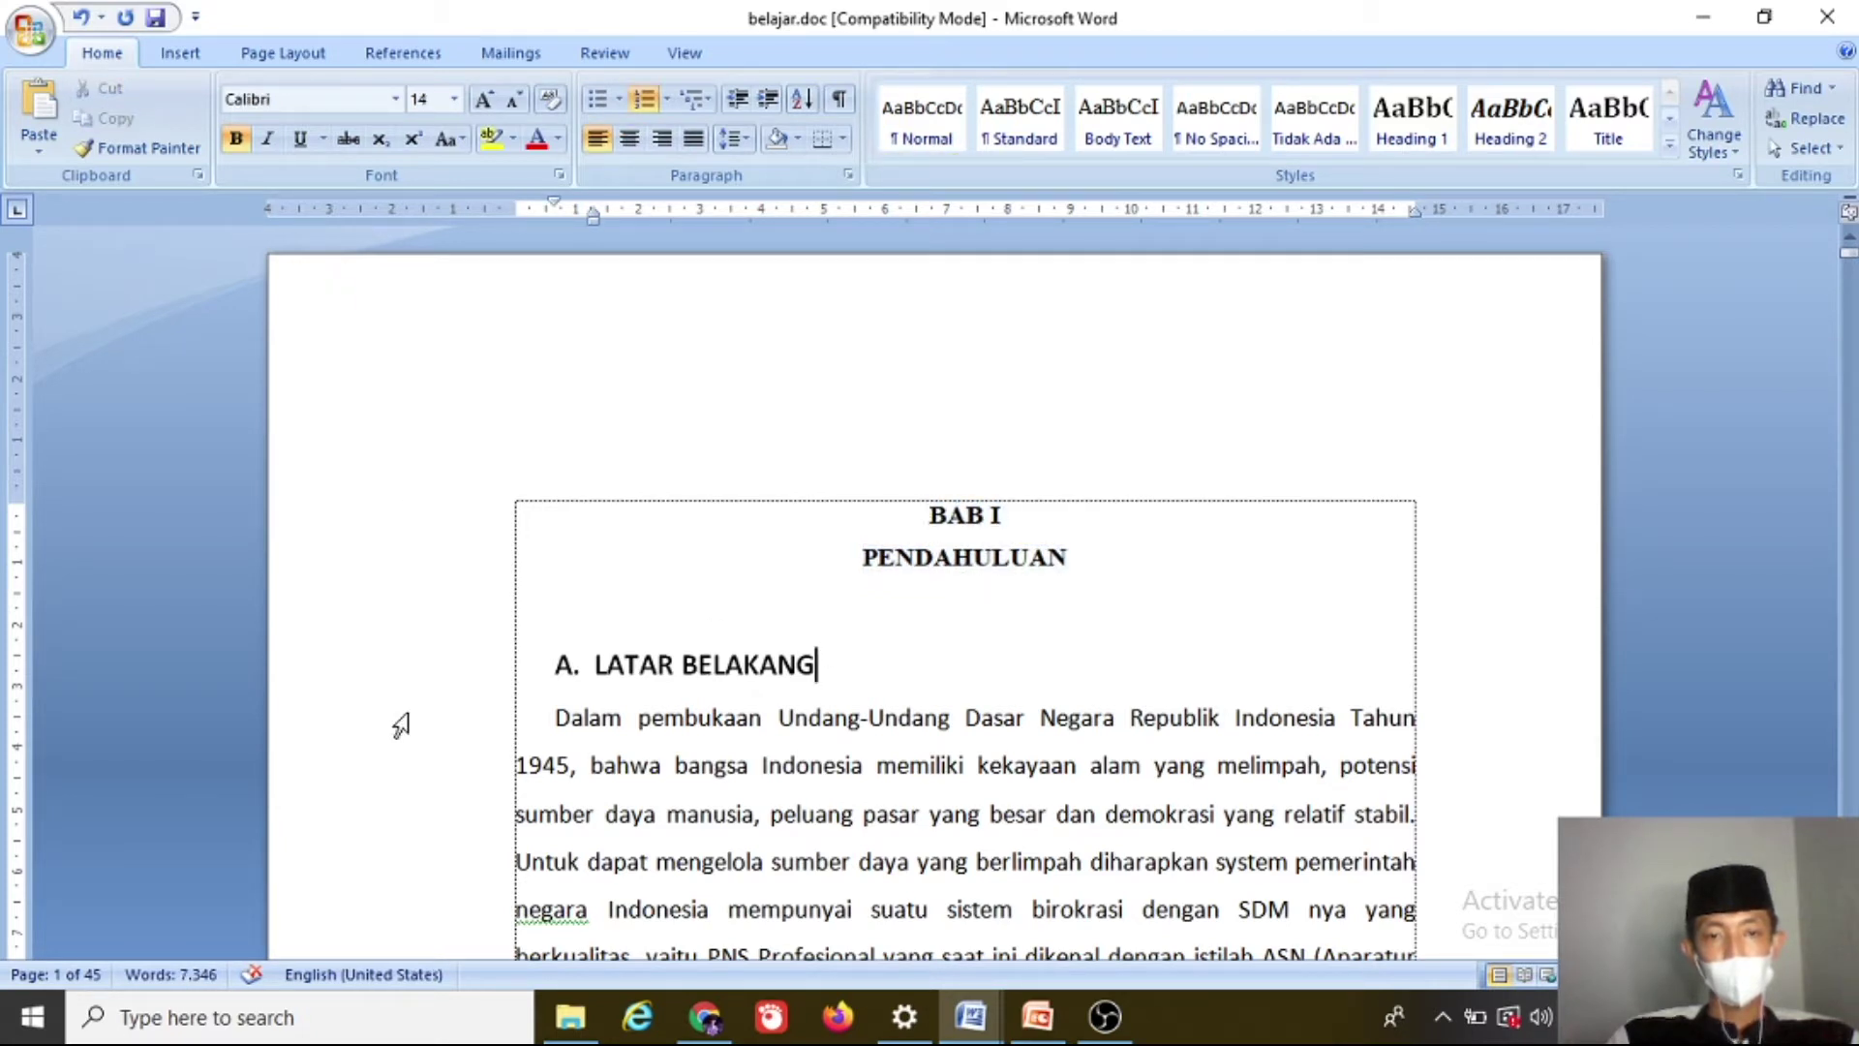
Step: Try bold on the paragraph's opening phrase from "Dalam pembukaan" to "Tahun 1945" and remove it again
mouse_move(552, 718)
left_mouse_down()
mouse_move(1321, 726)
mouse_move(1124, 770)
mouse_move(568, 768)
mouse_move(540, 724)
left_mouse_up()
left_click(559, 767)
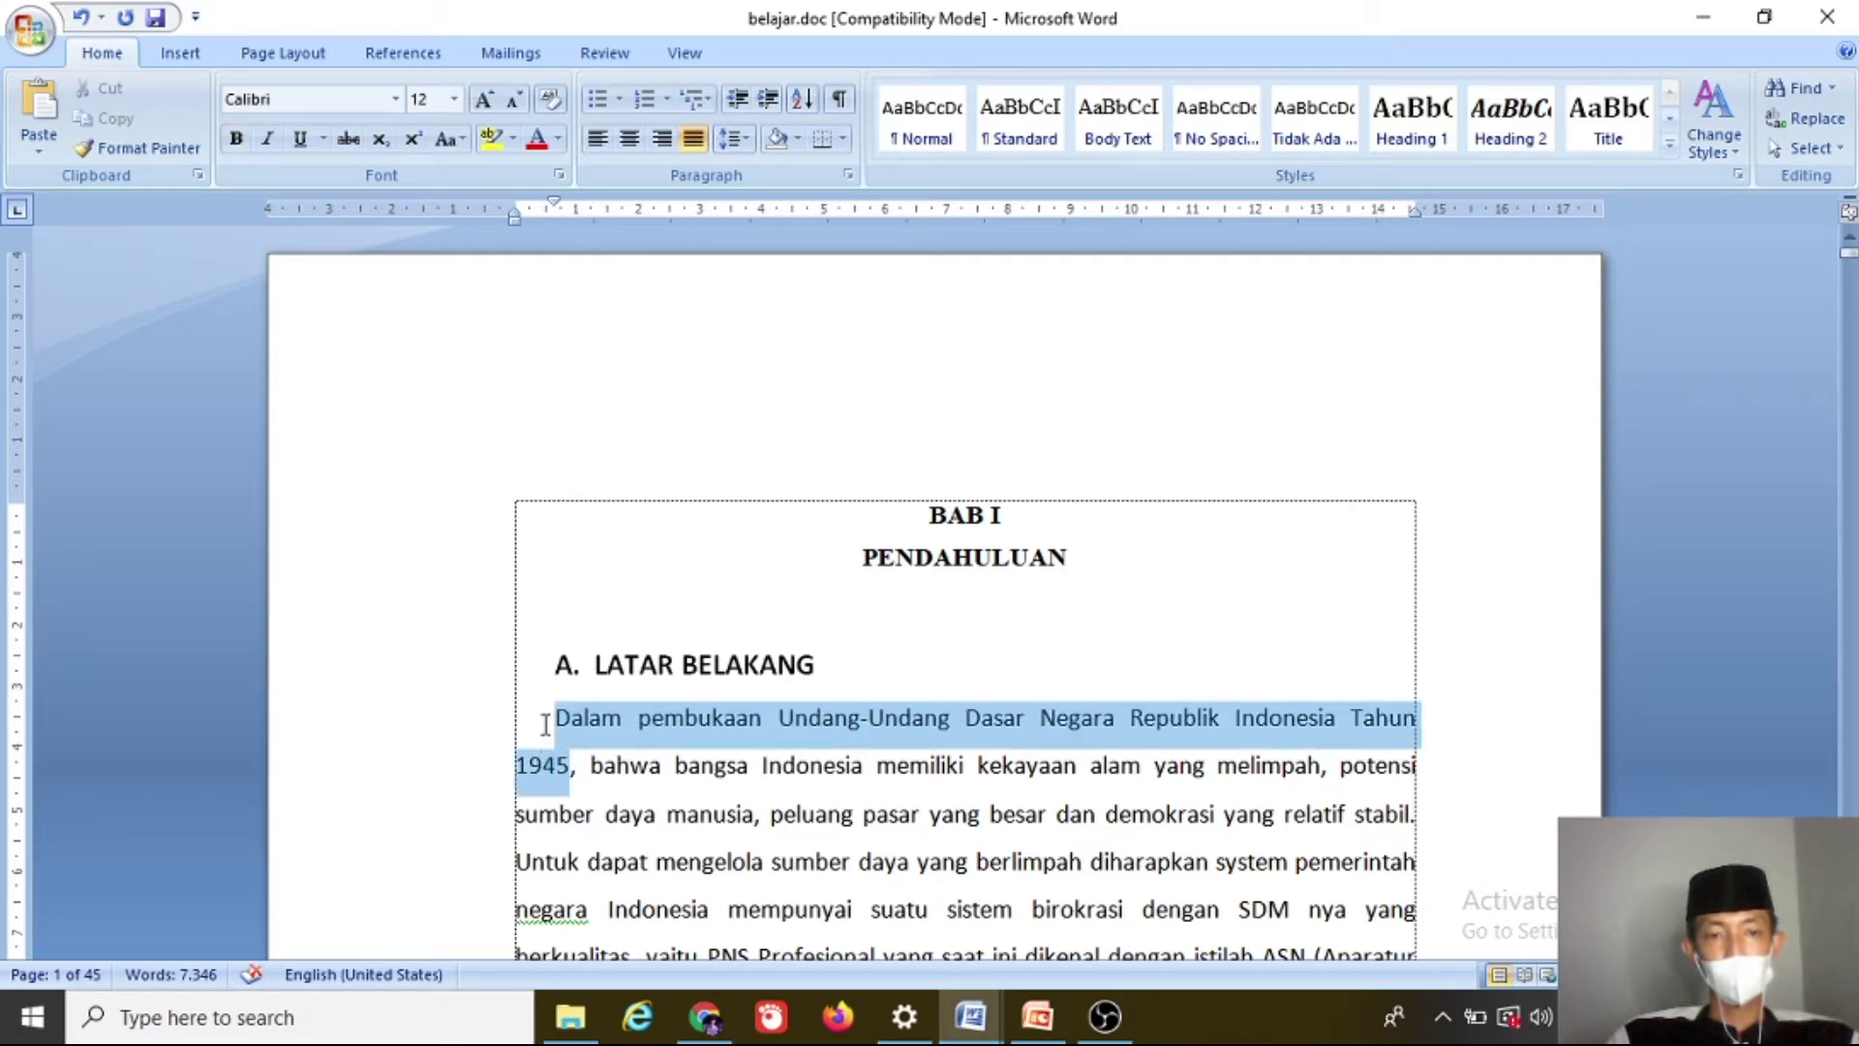
left_click(237, 145)
left_click(762, 809)
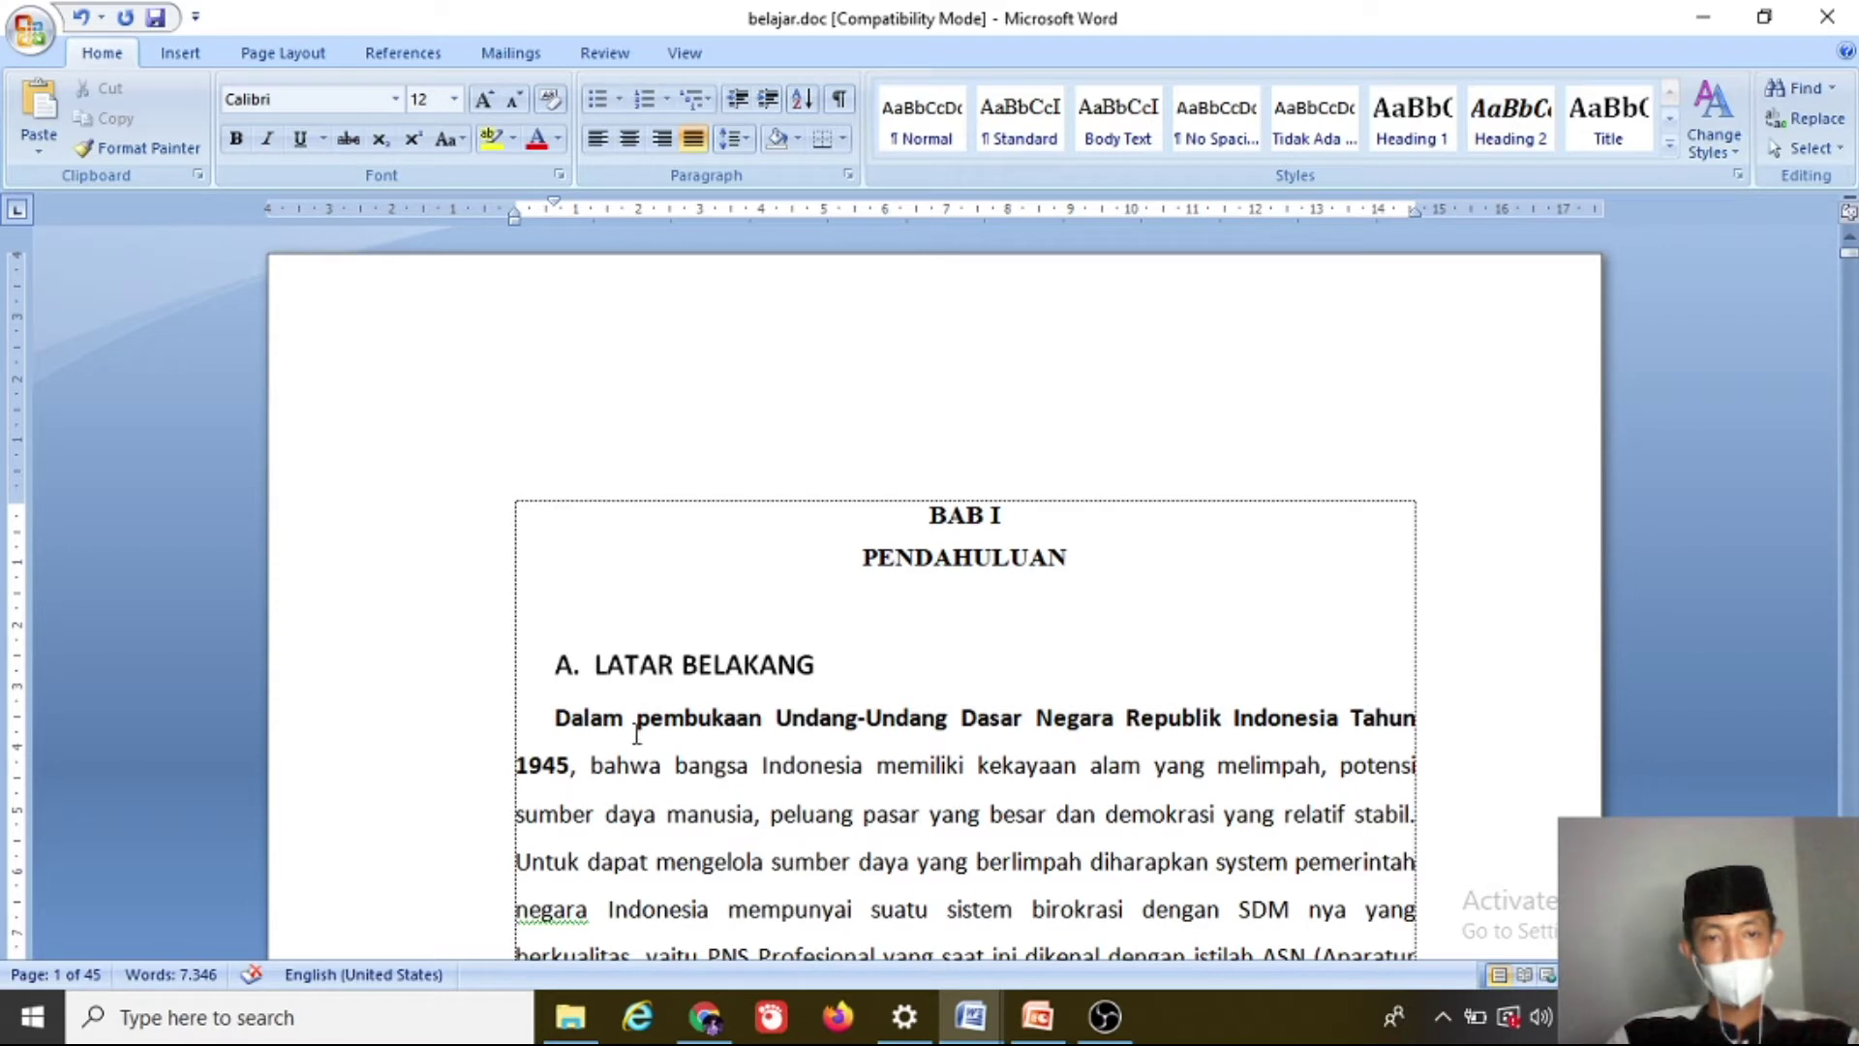
key("ctrl+z")
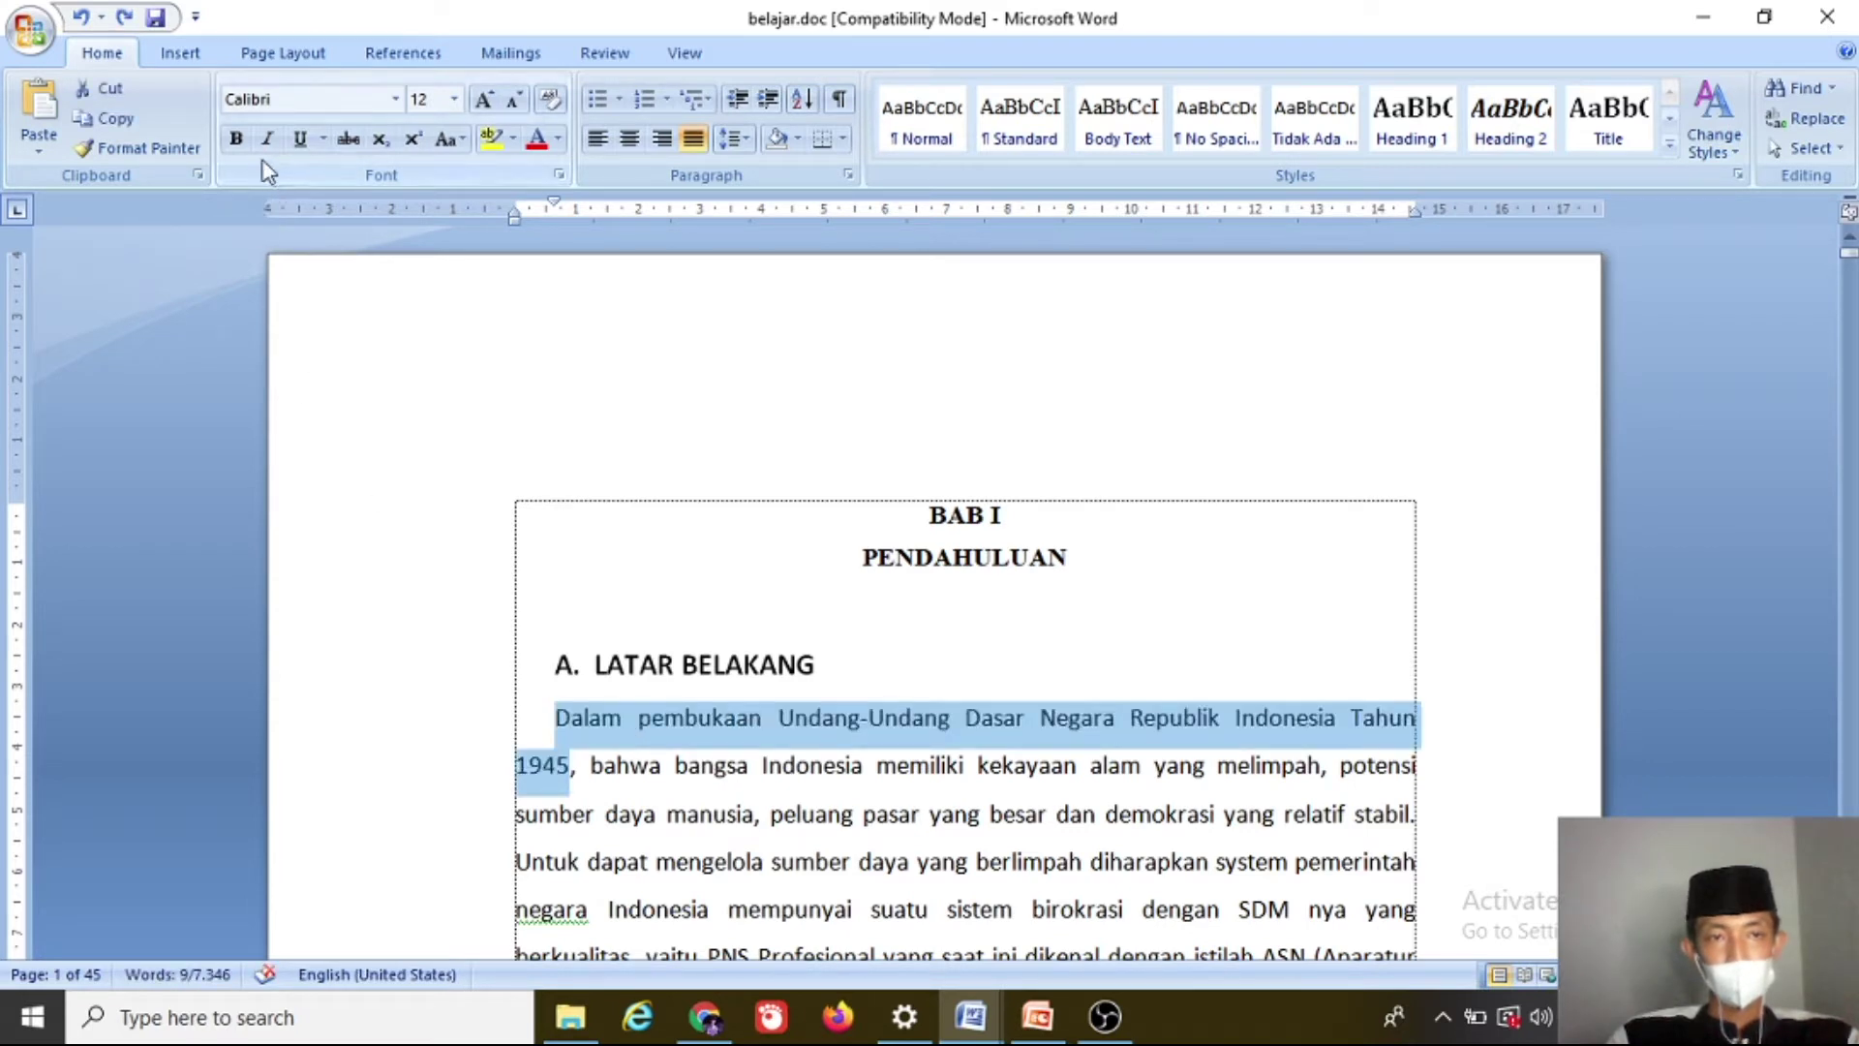
left_click(241, 148)
left_click(240, 150)
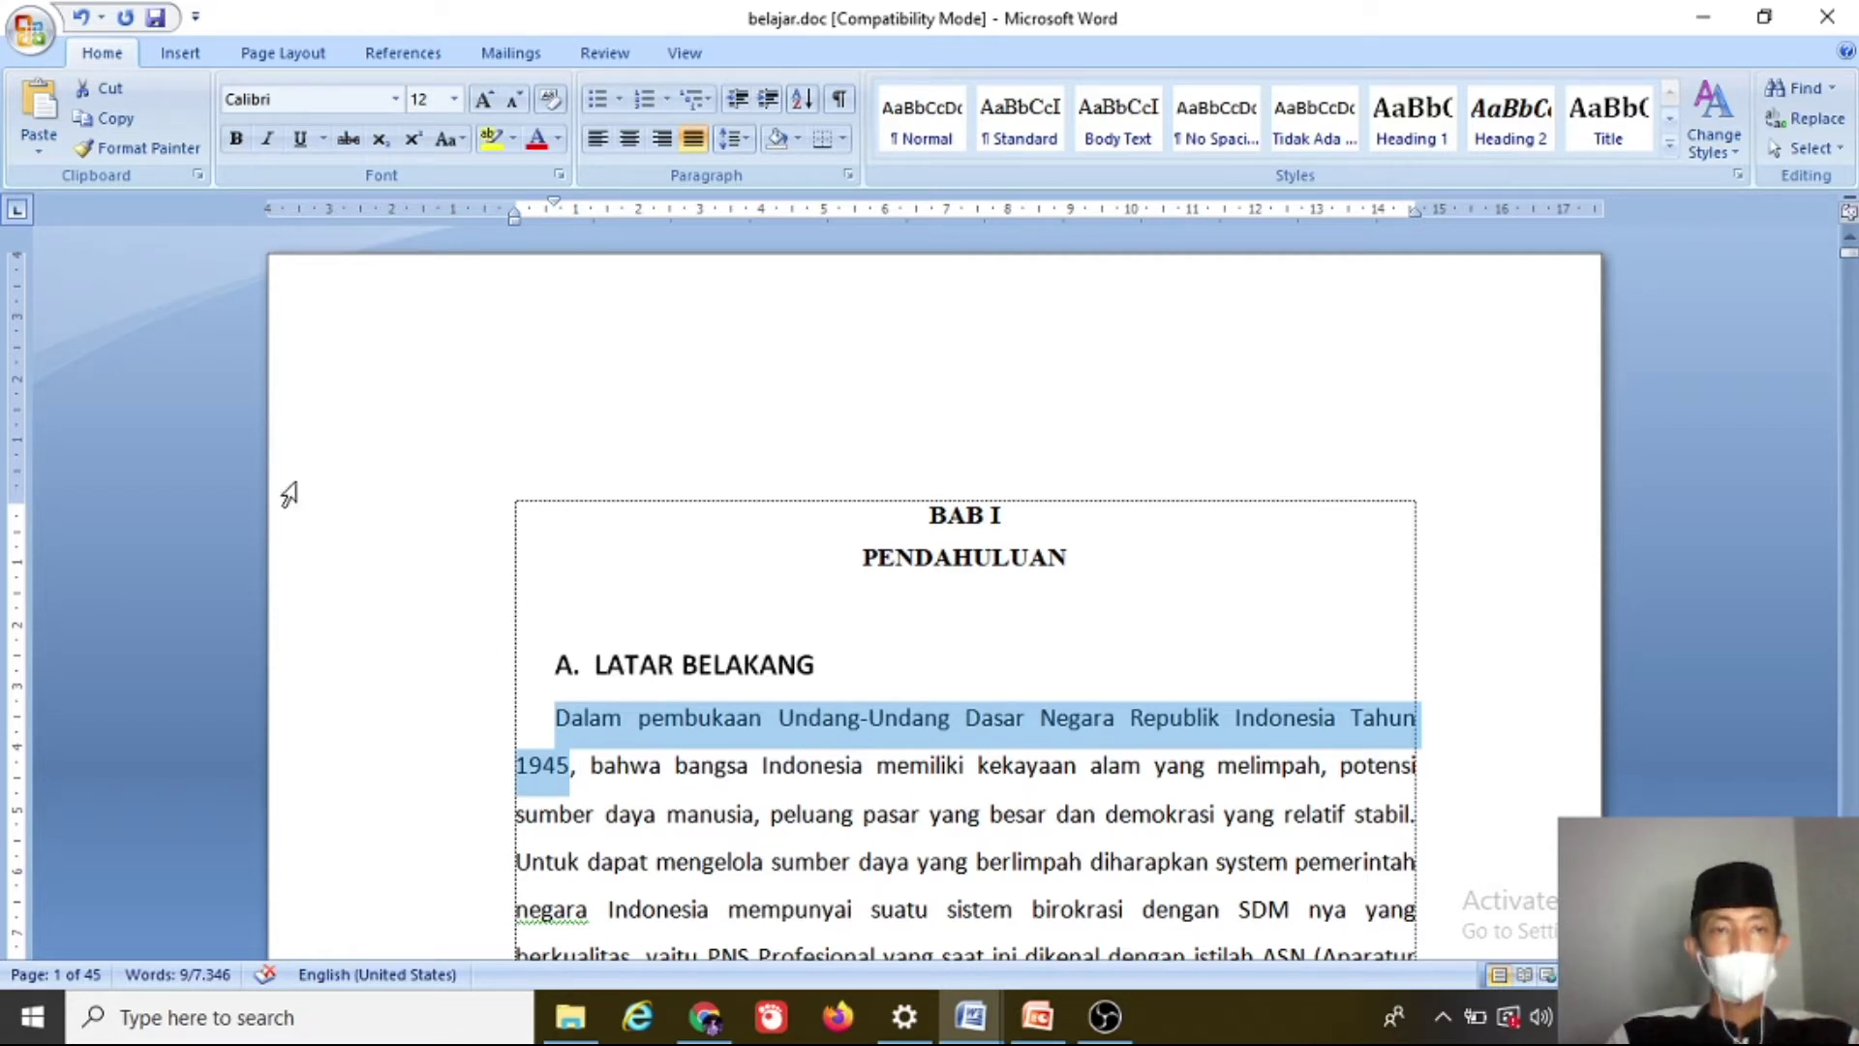
Step: Format the opening phrase "Dalam pembukaan … Tahun 1945" in red, underlined italics
left_click(269, 140)
left_click(716, 857)
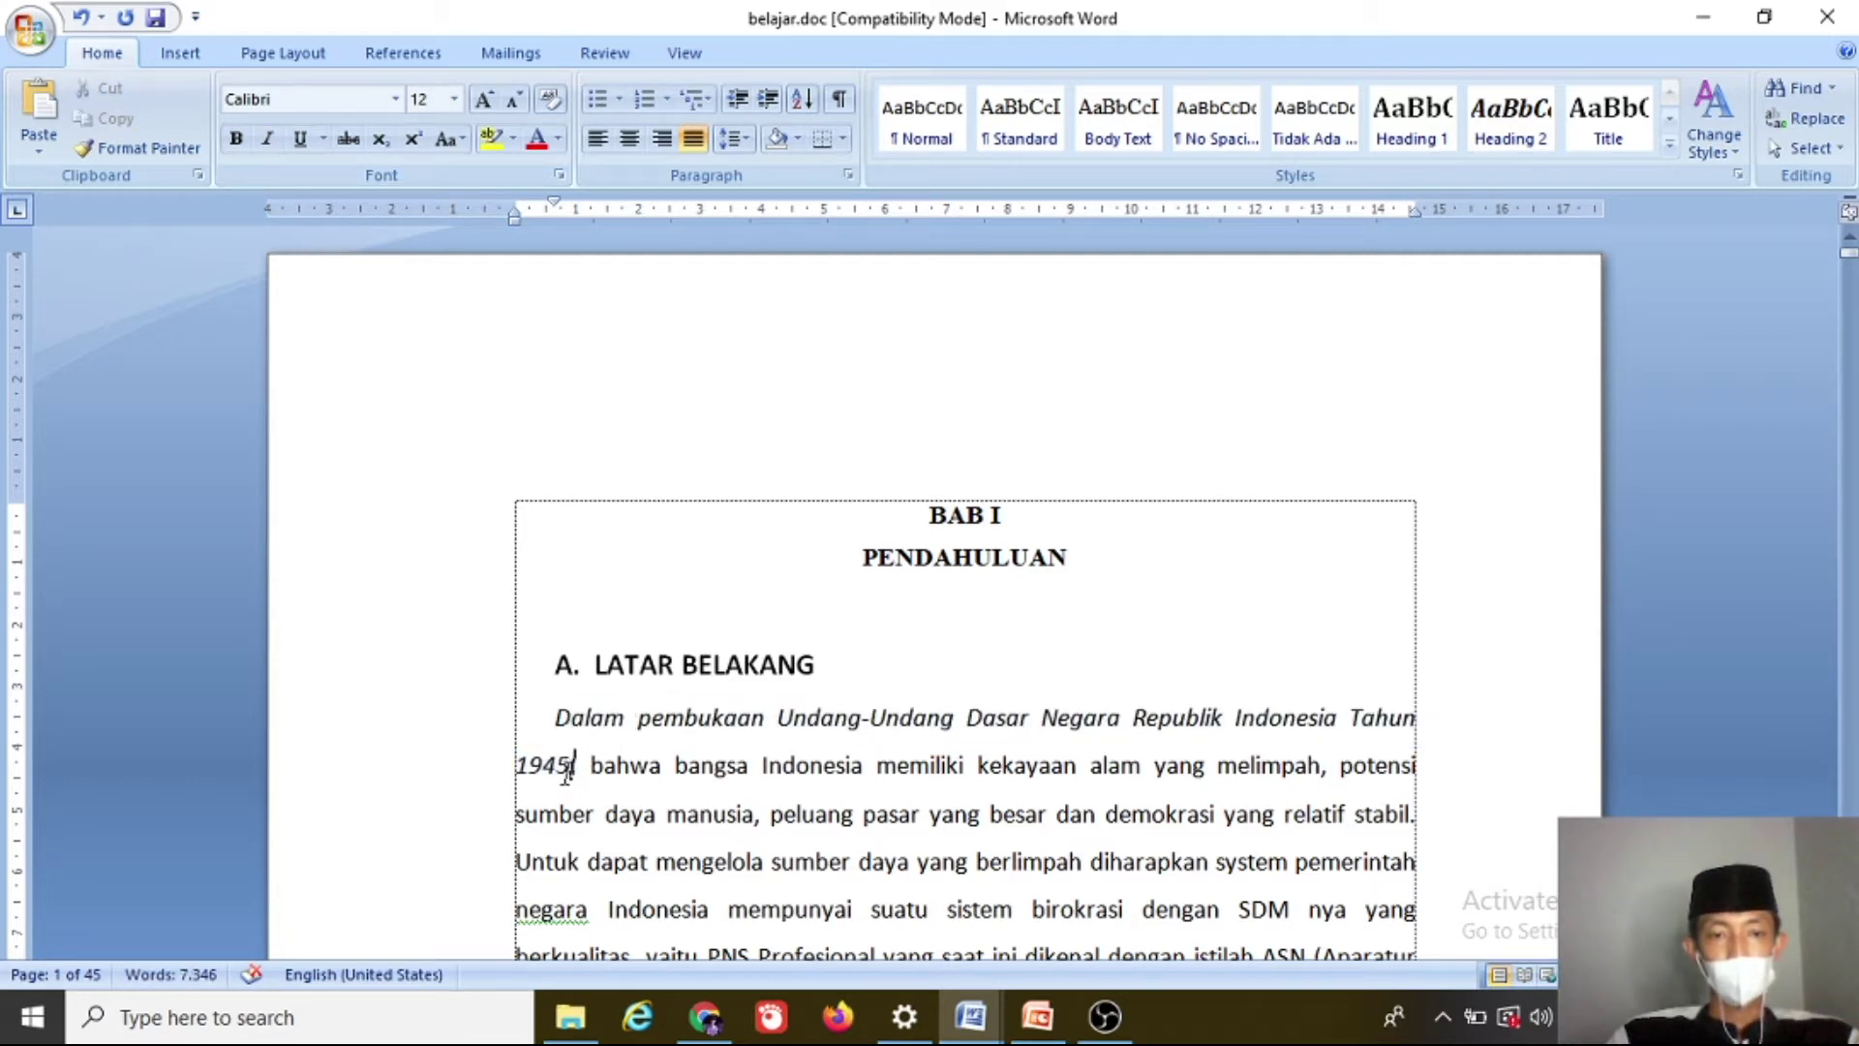
left_click_drag(569, 767, 554, 717)
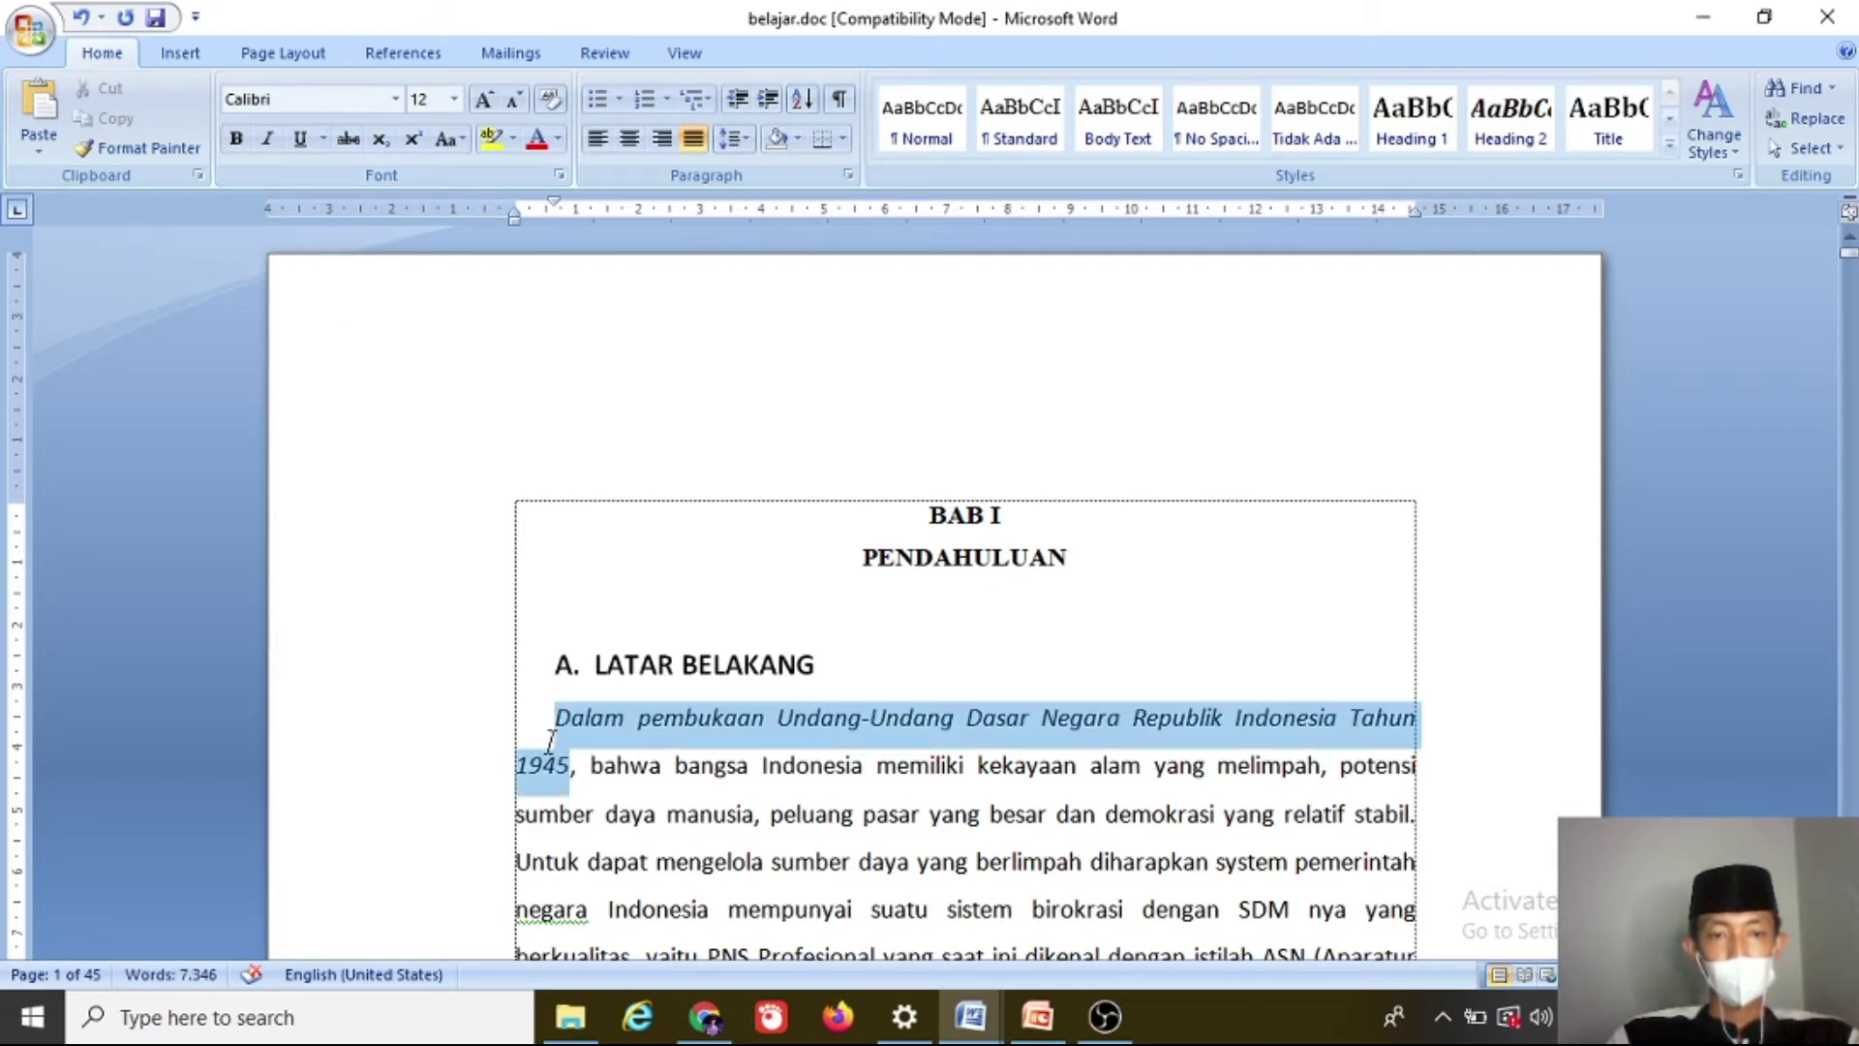
left_click(308, 150)
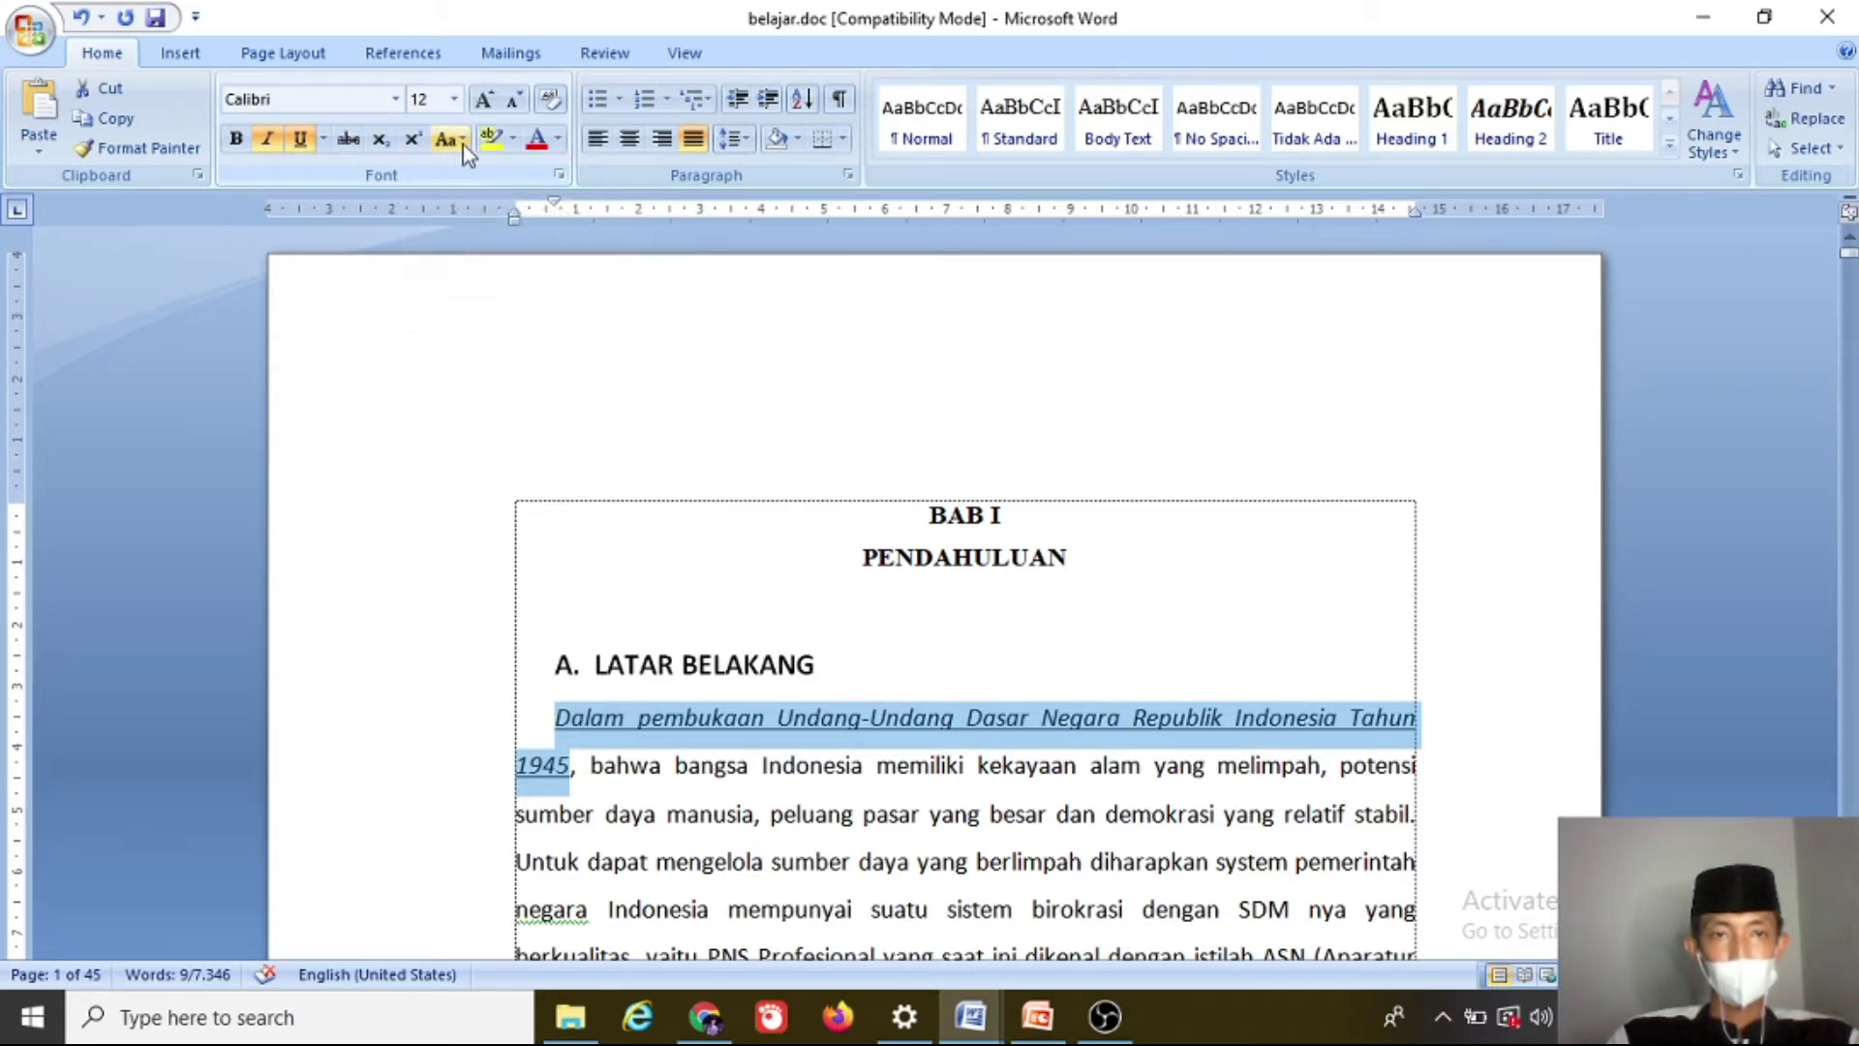
left_click(557, 144)
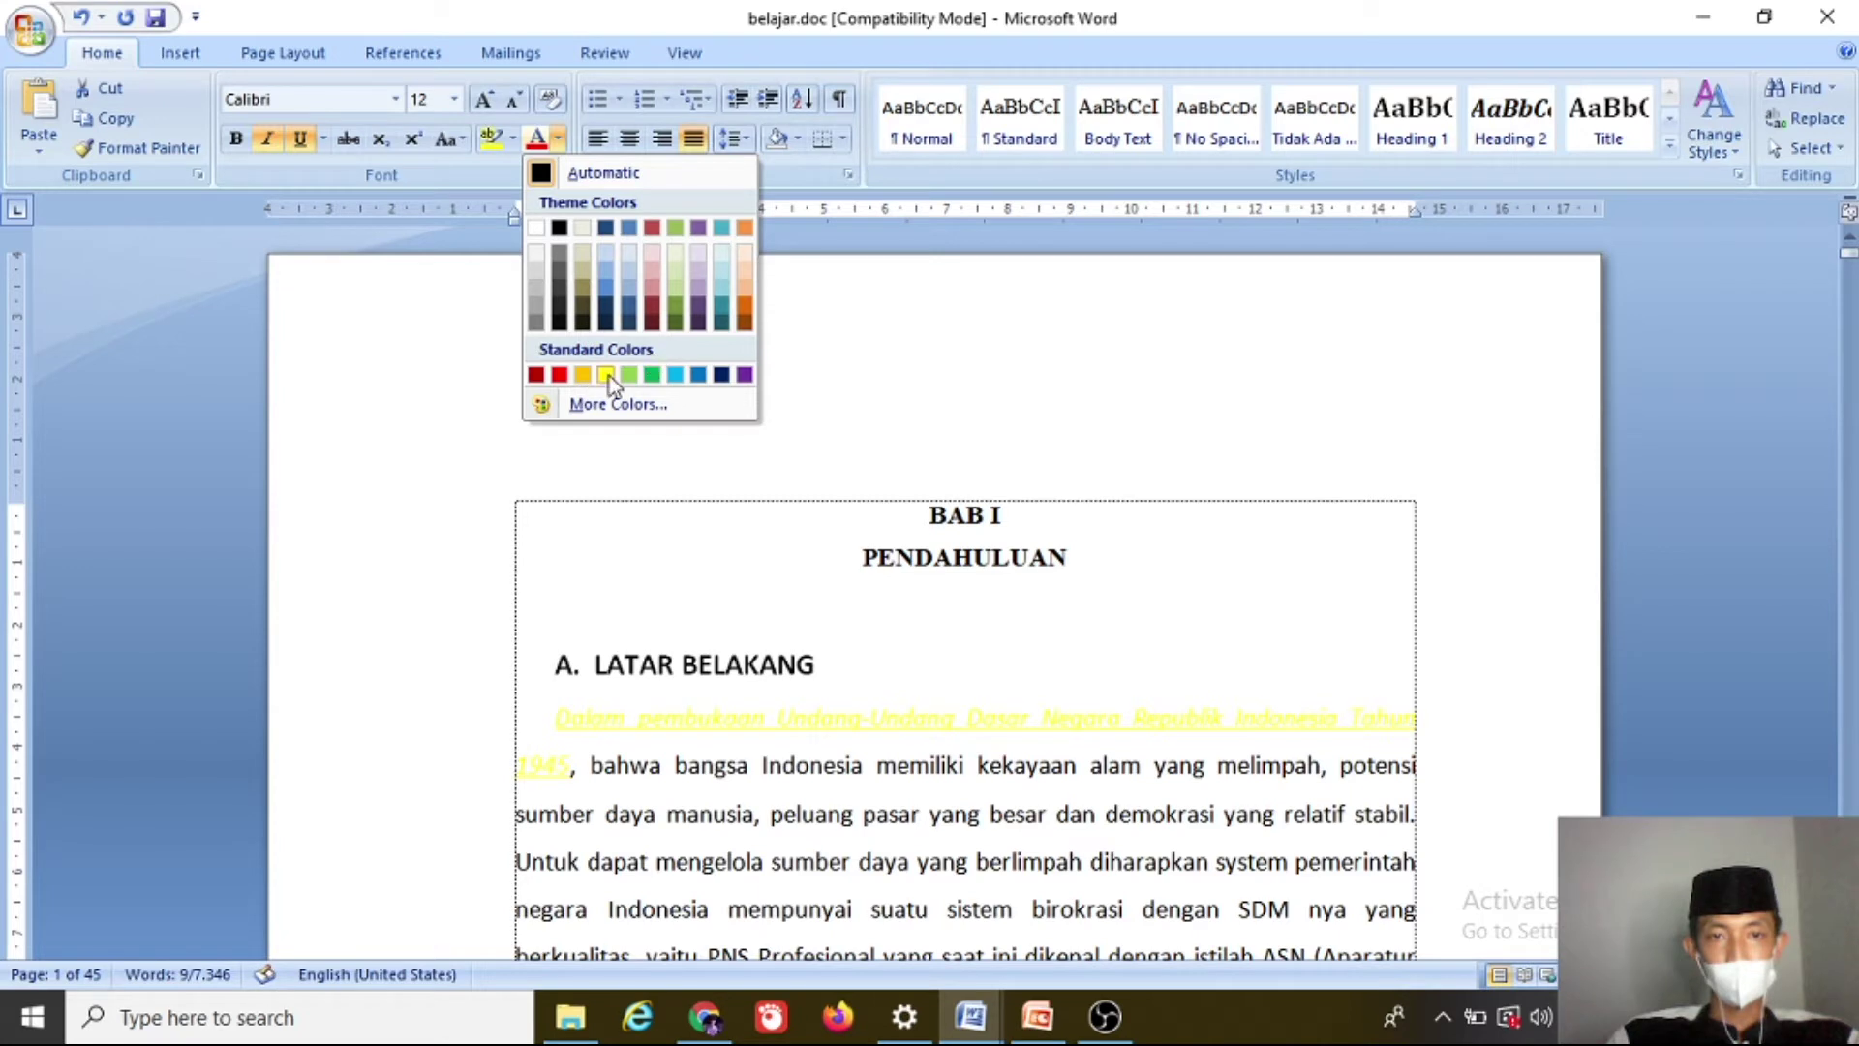
left_click(560, 377)
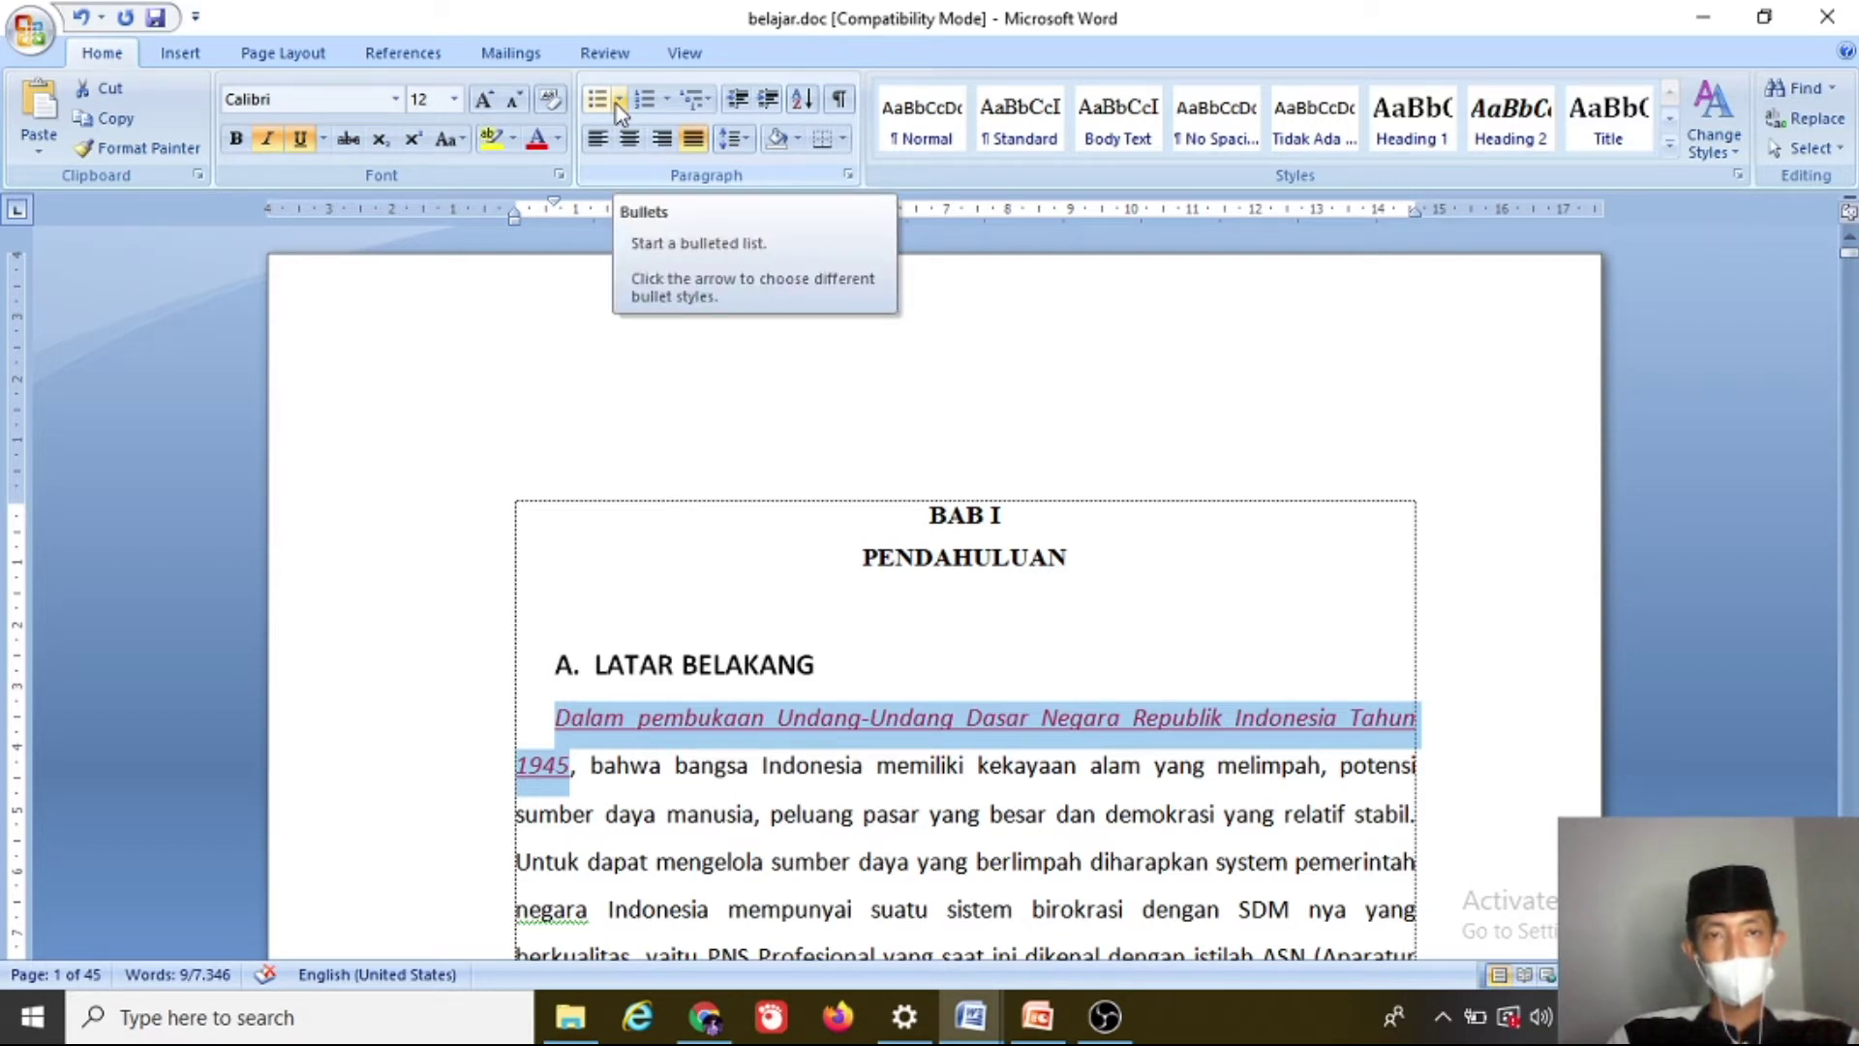
Step: Examine the available numbering formats and the 1) to 4) list under "pasal 4 menyebutkan" on page 3
left_click(667, 103)
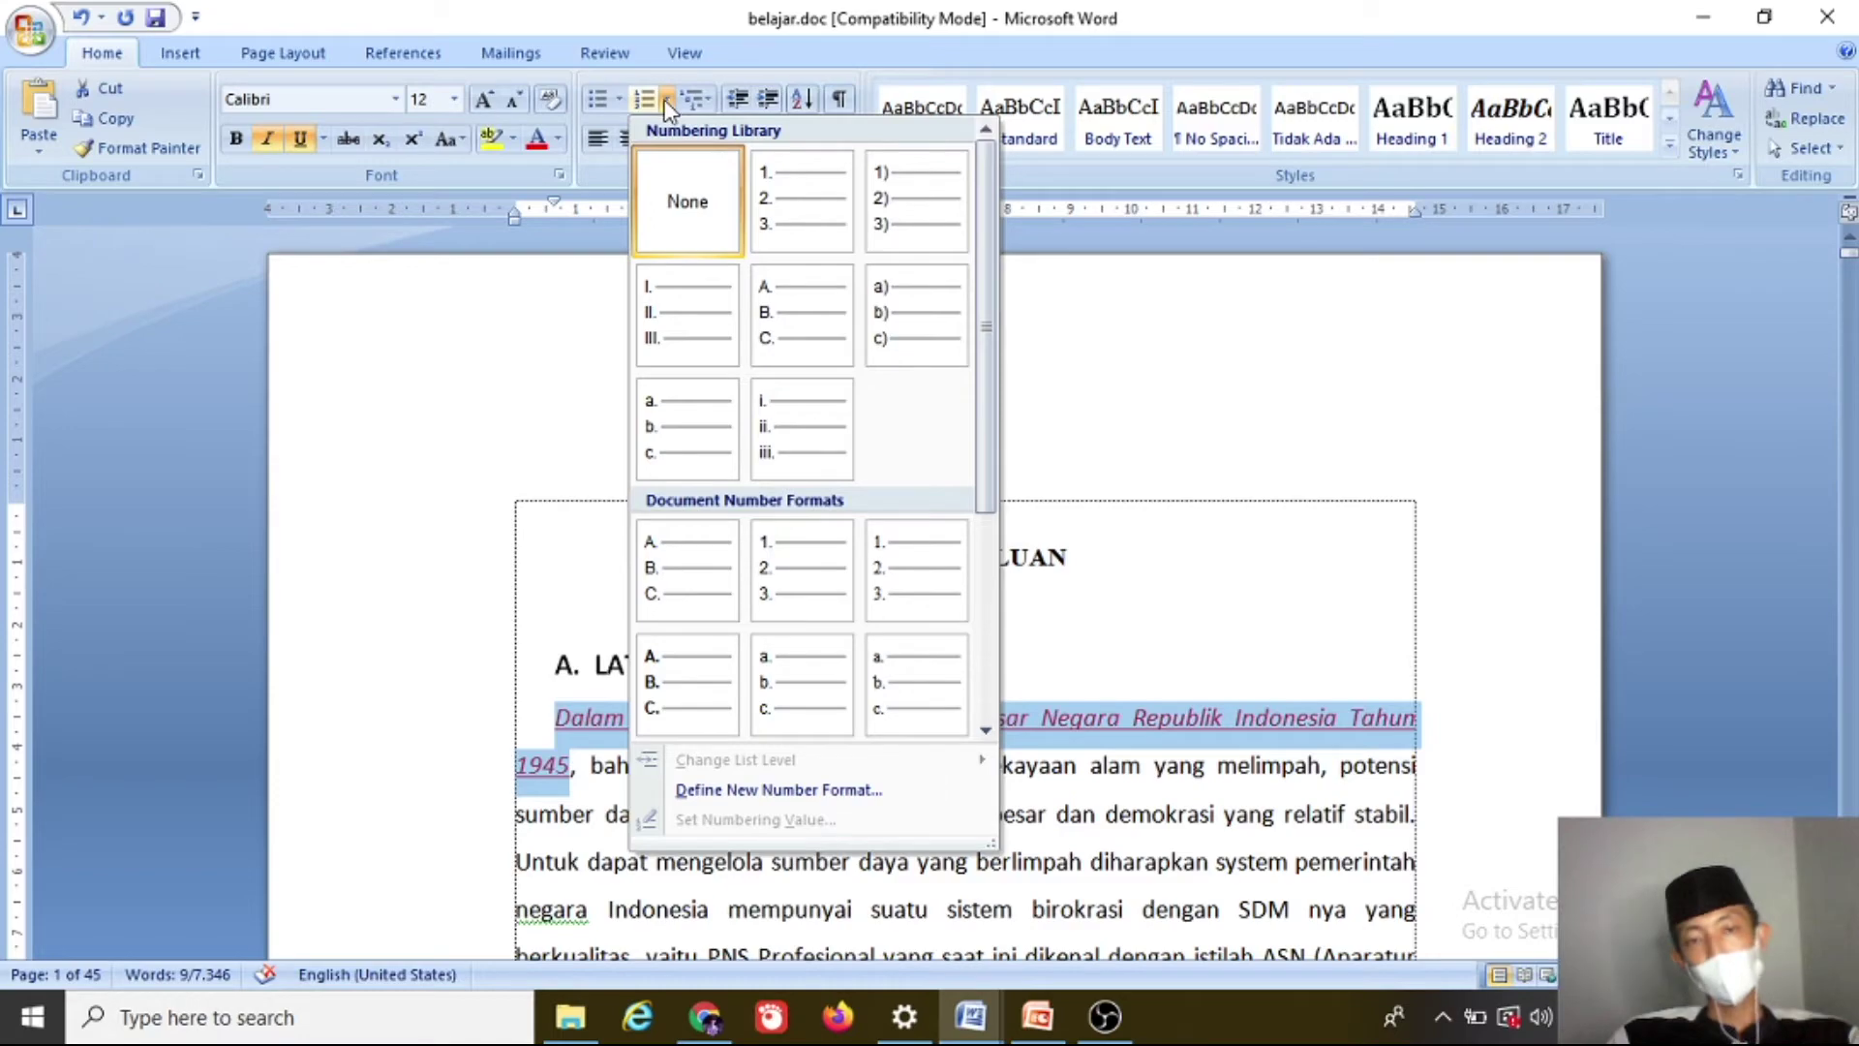
left_click(687, 202)
scroll(838, 673, "down", 15)
scroll(836, 664, "down", 15)
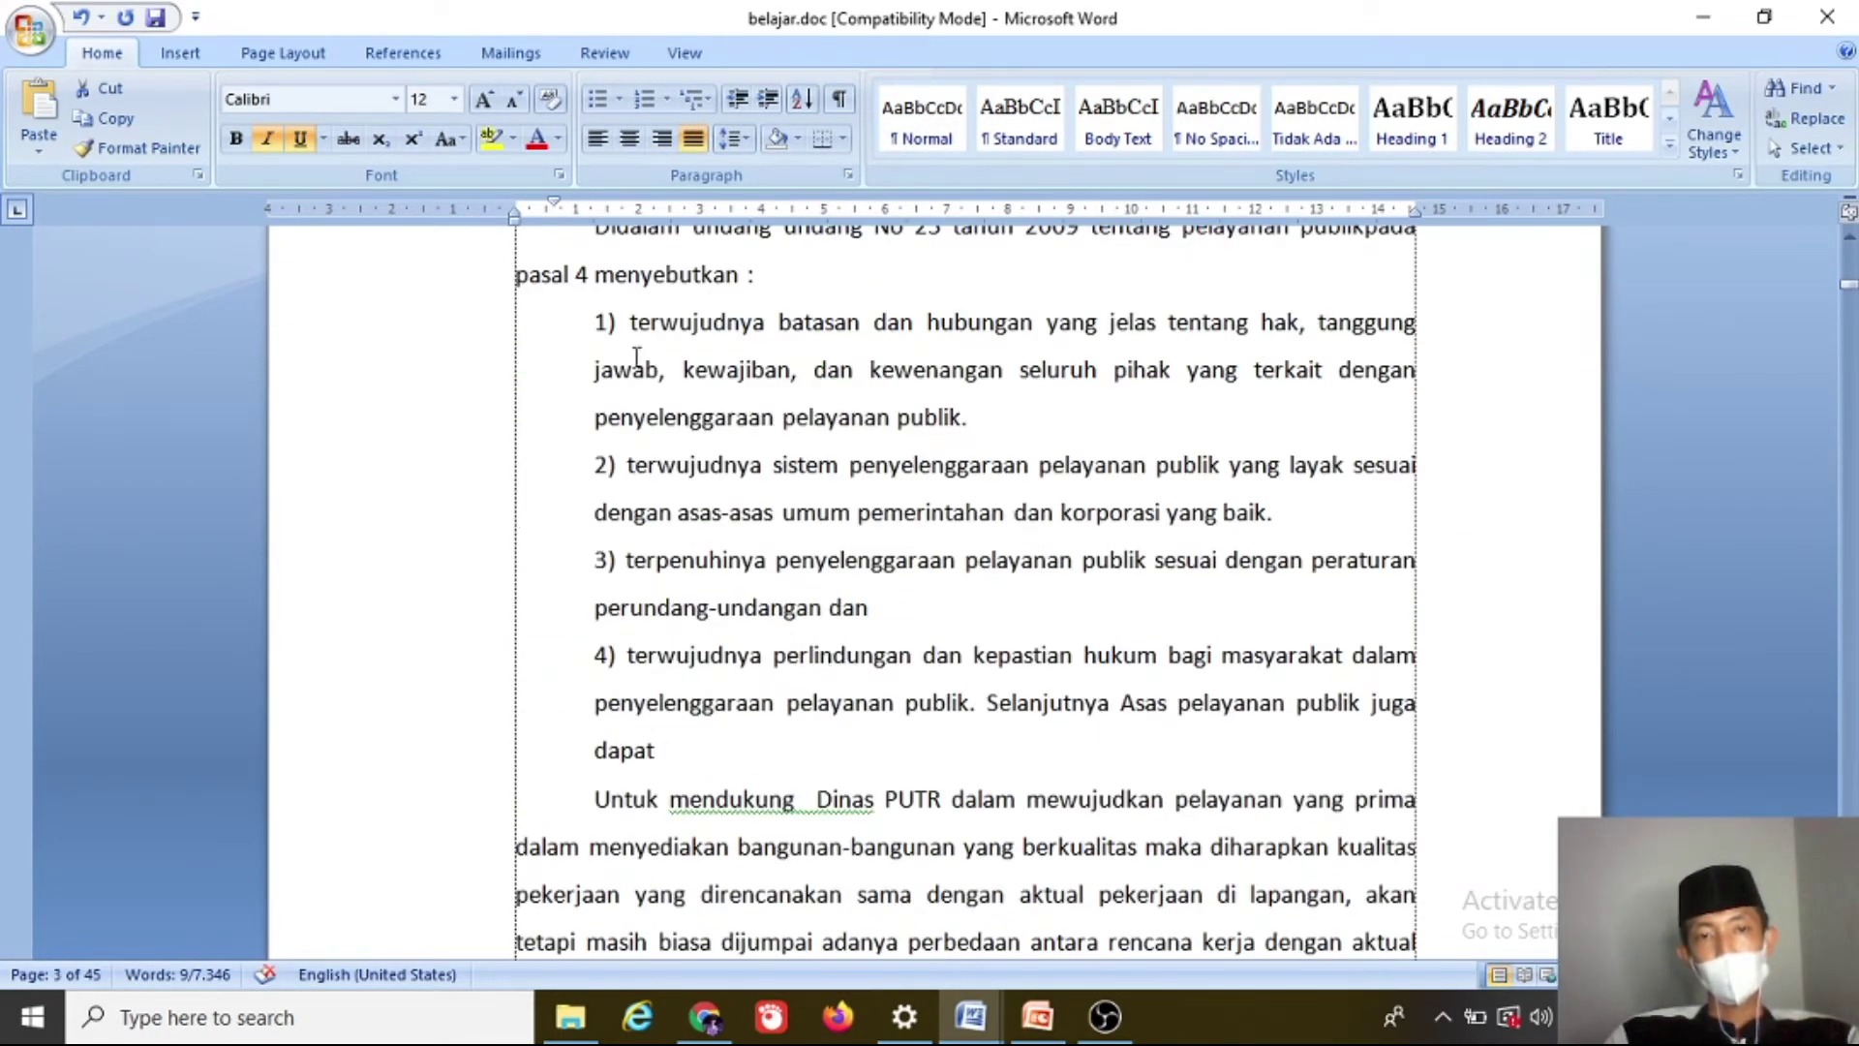
left_click(607, 325)
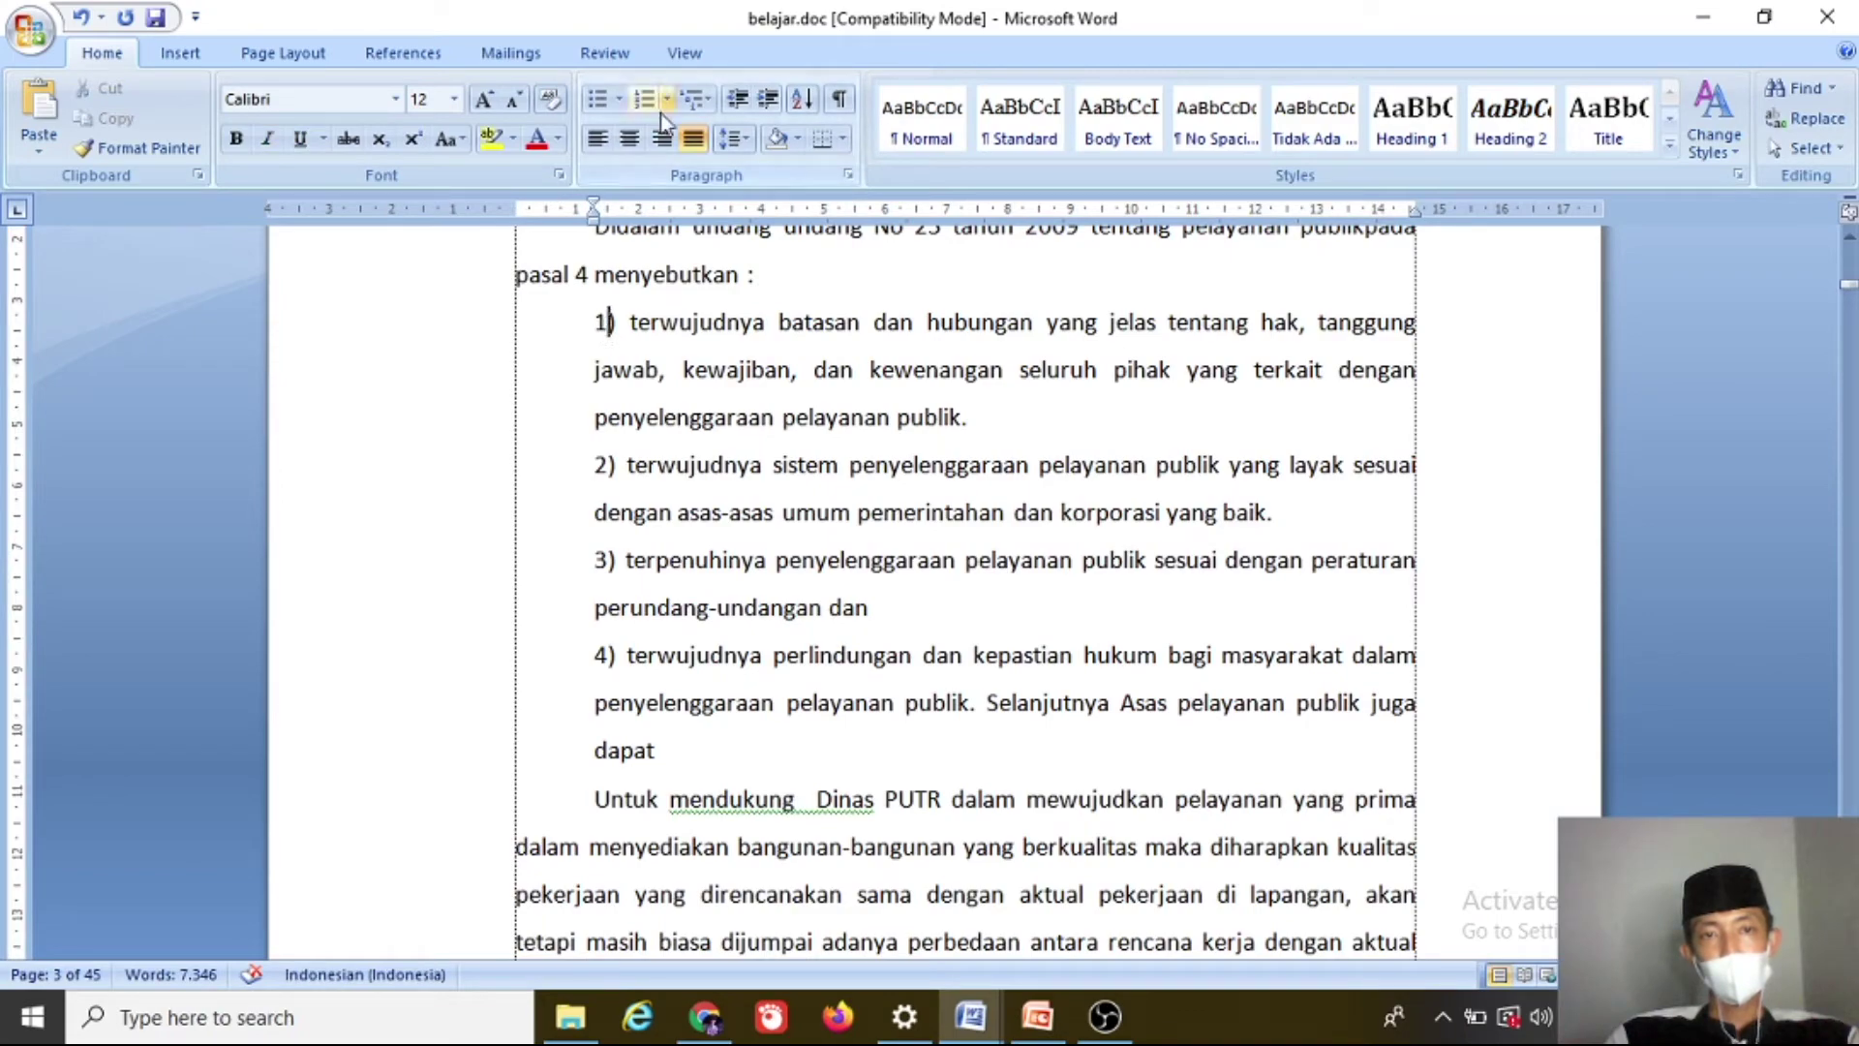
scroll(655, 377, "up", 2)
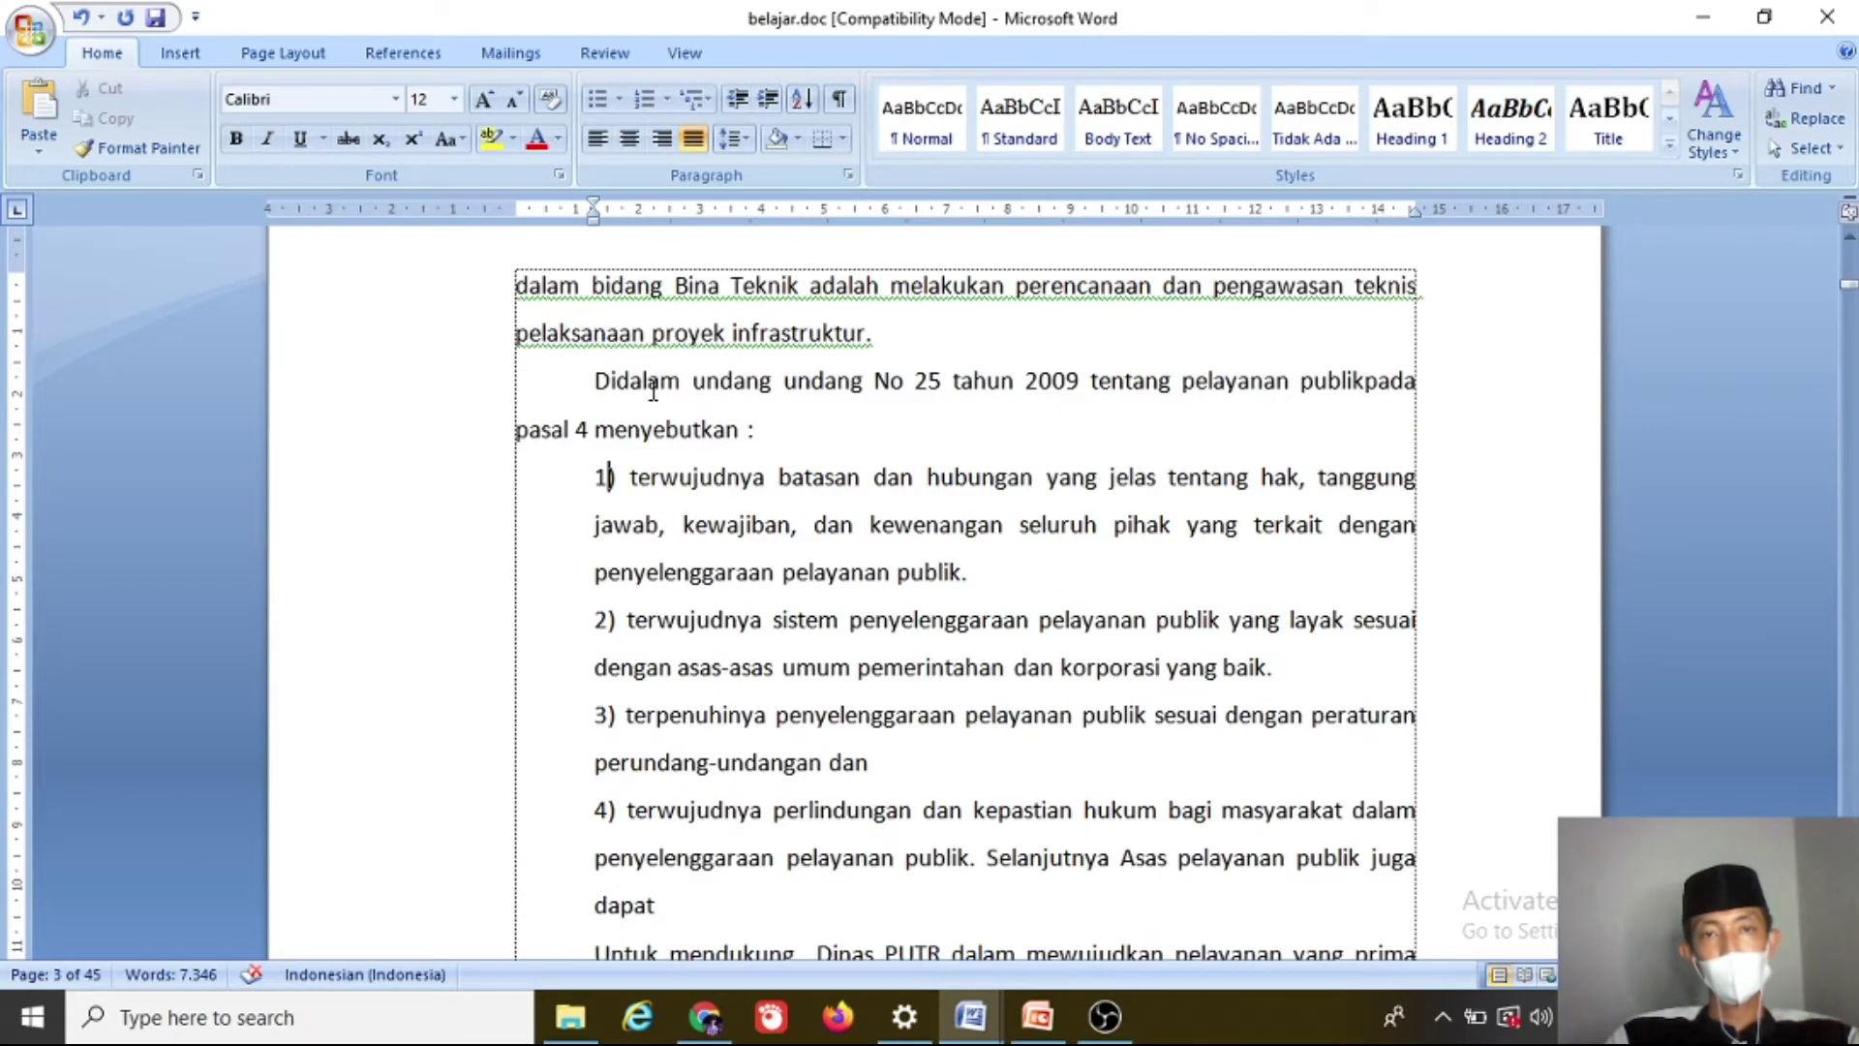
scroll(1514, 414, "down", 20)
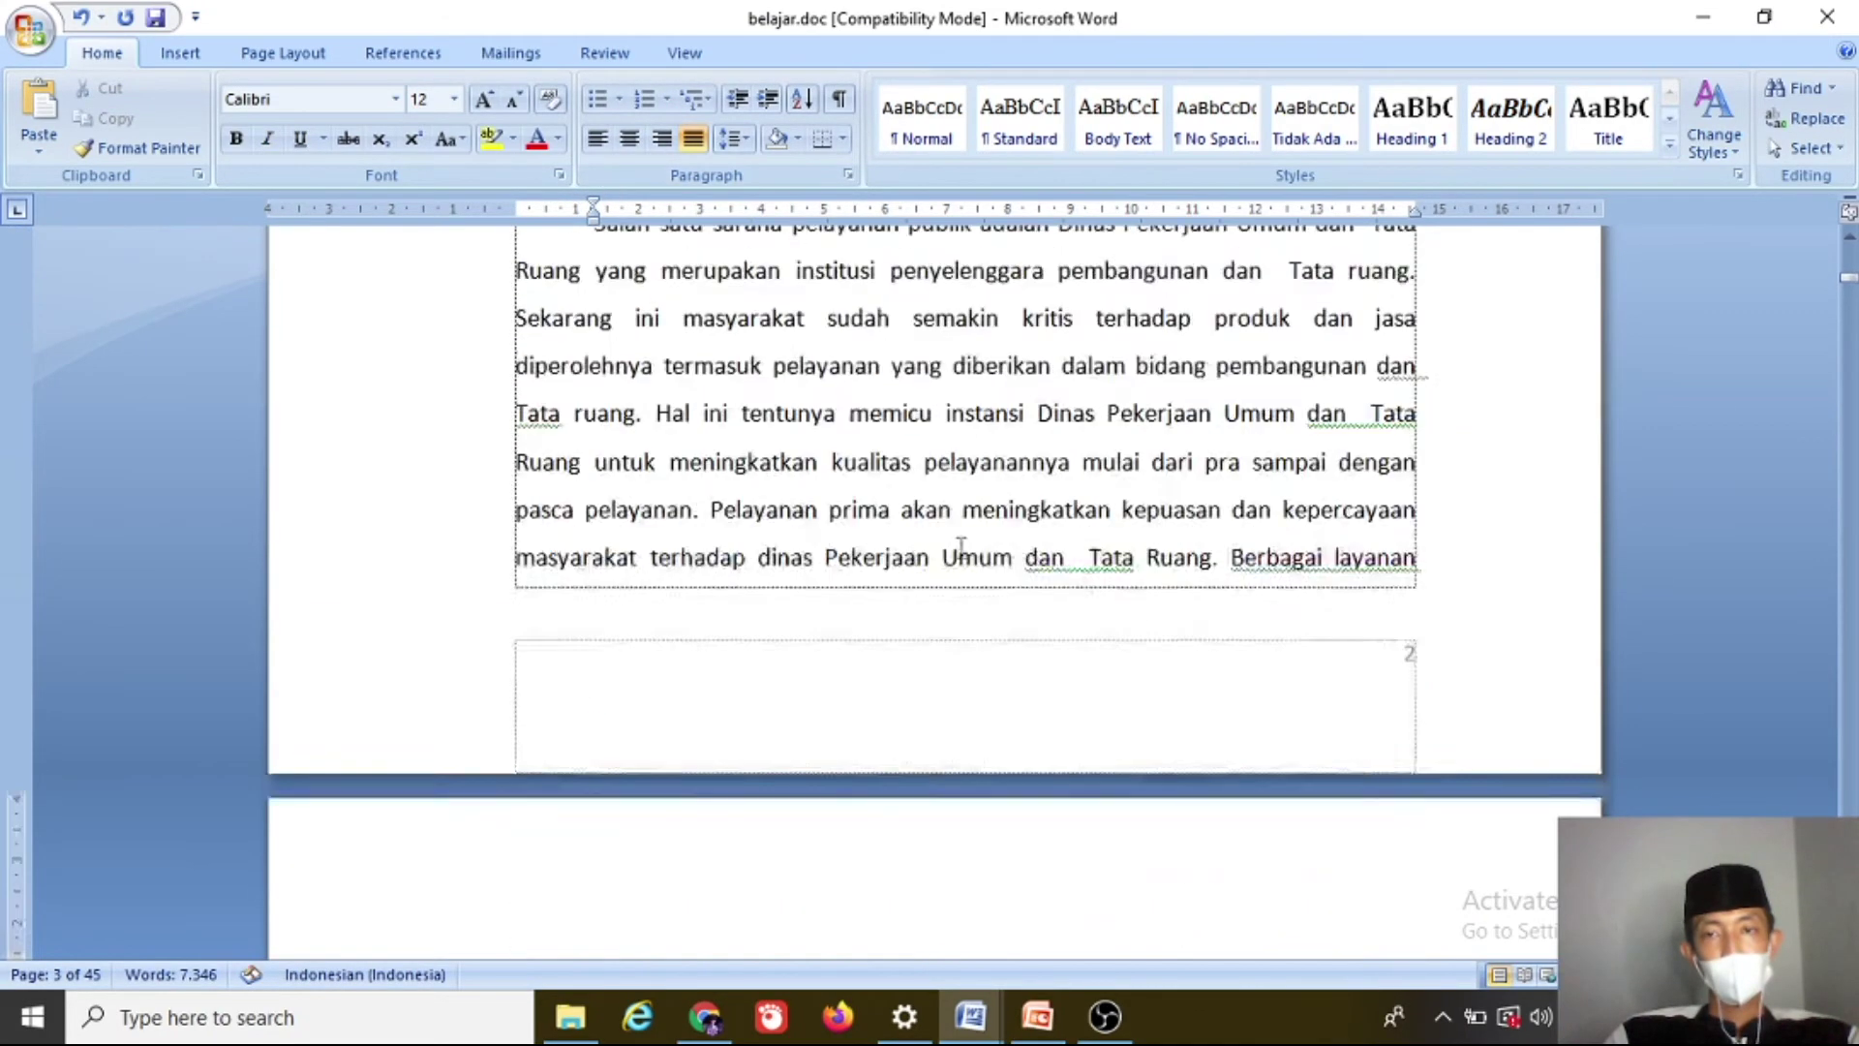
key("ctrl+Home")
scroll(902, 581, "up", 3)
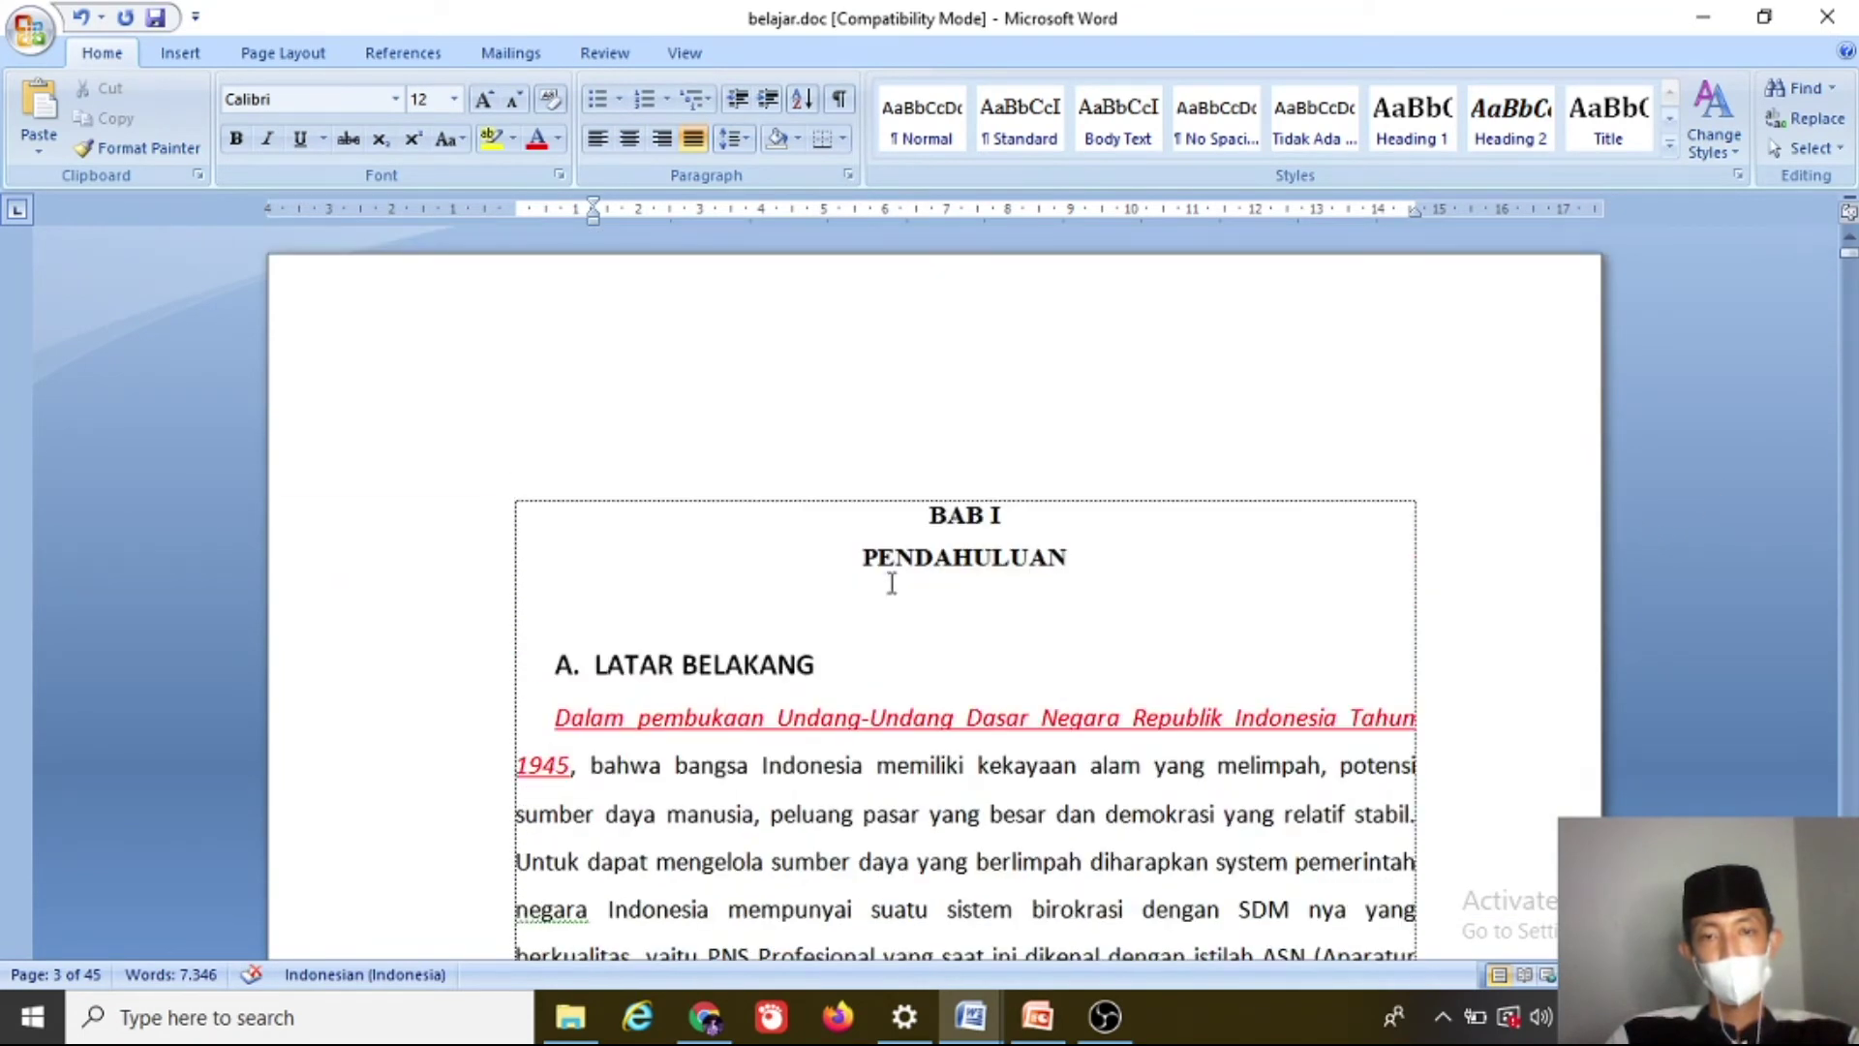
Step: Remove the red colour, underline and italics from the opening phrase "Dalam pembukaan … Tahun 1945"
left_click_drag(556, 736, 597, 751)
key("ctrl+space")
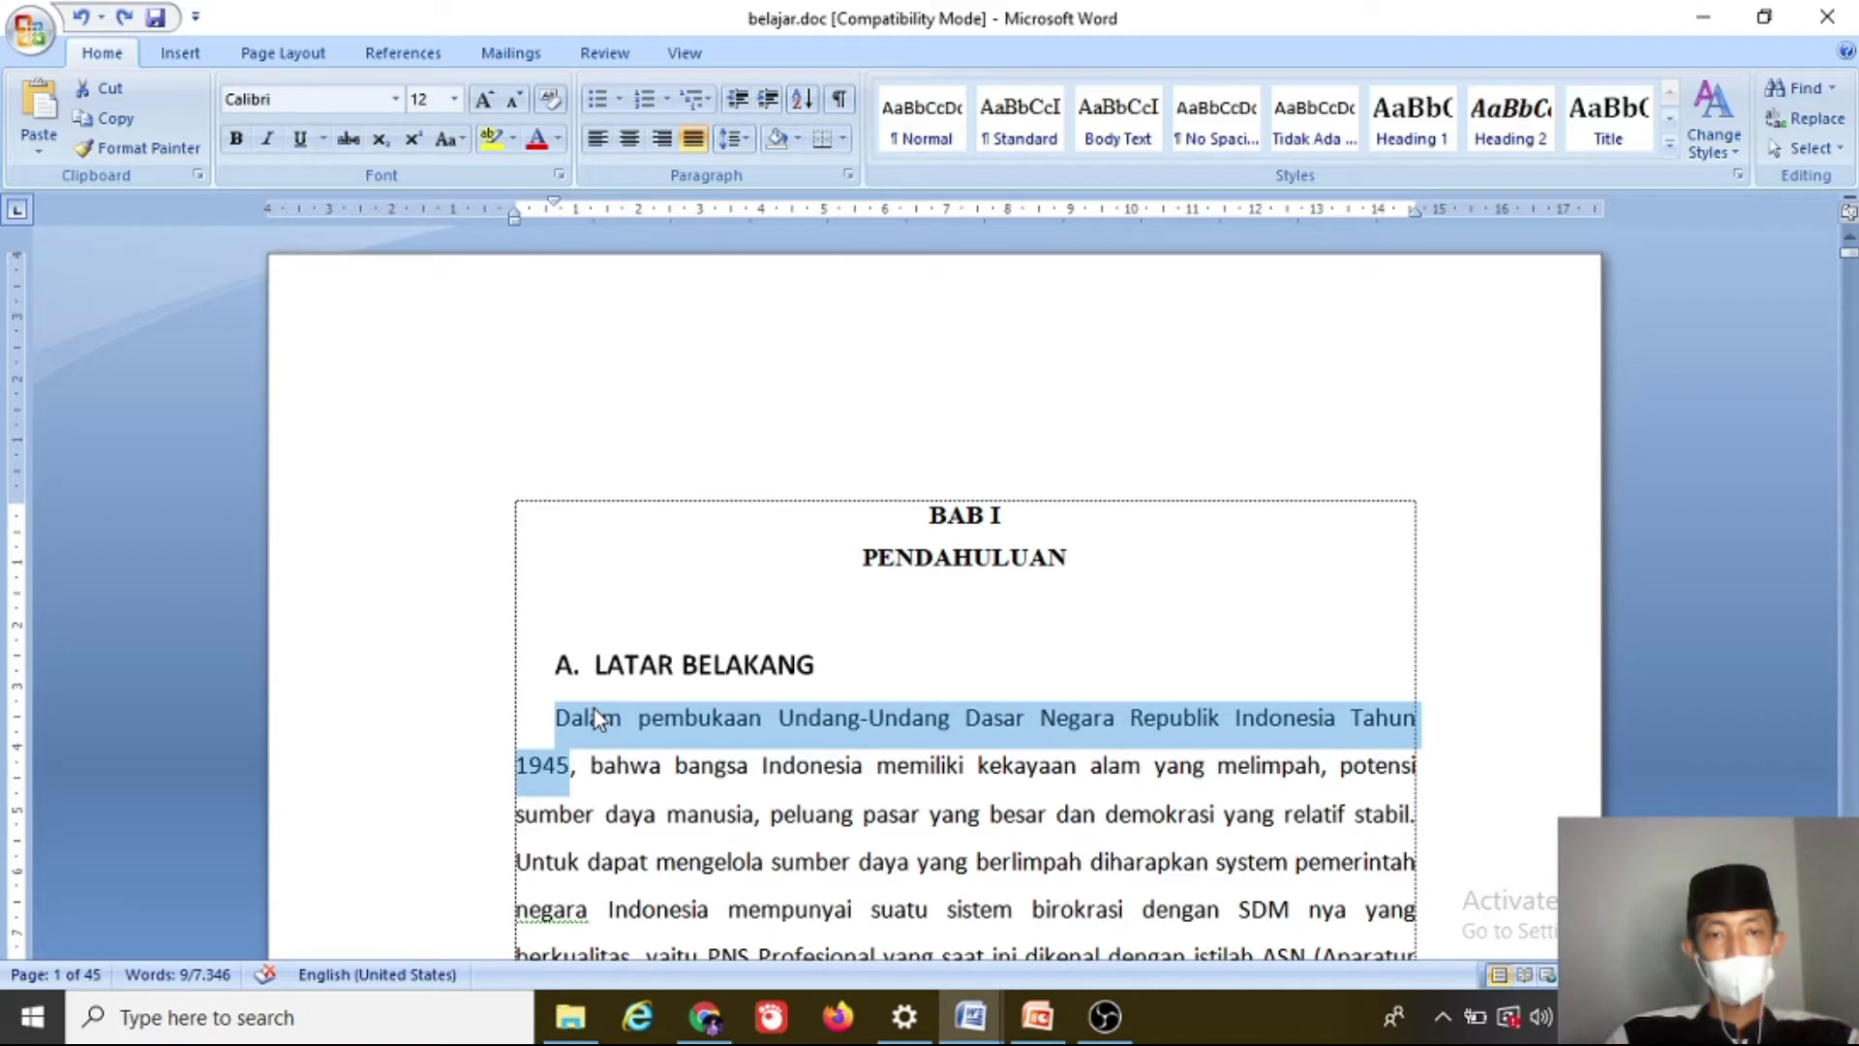
Step: Try left, centred and right alignment on the first paragraph under "LATAR BELAKANG" and return it to justified
scroll(595, 709, "down", 1)
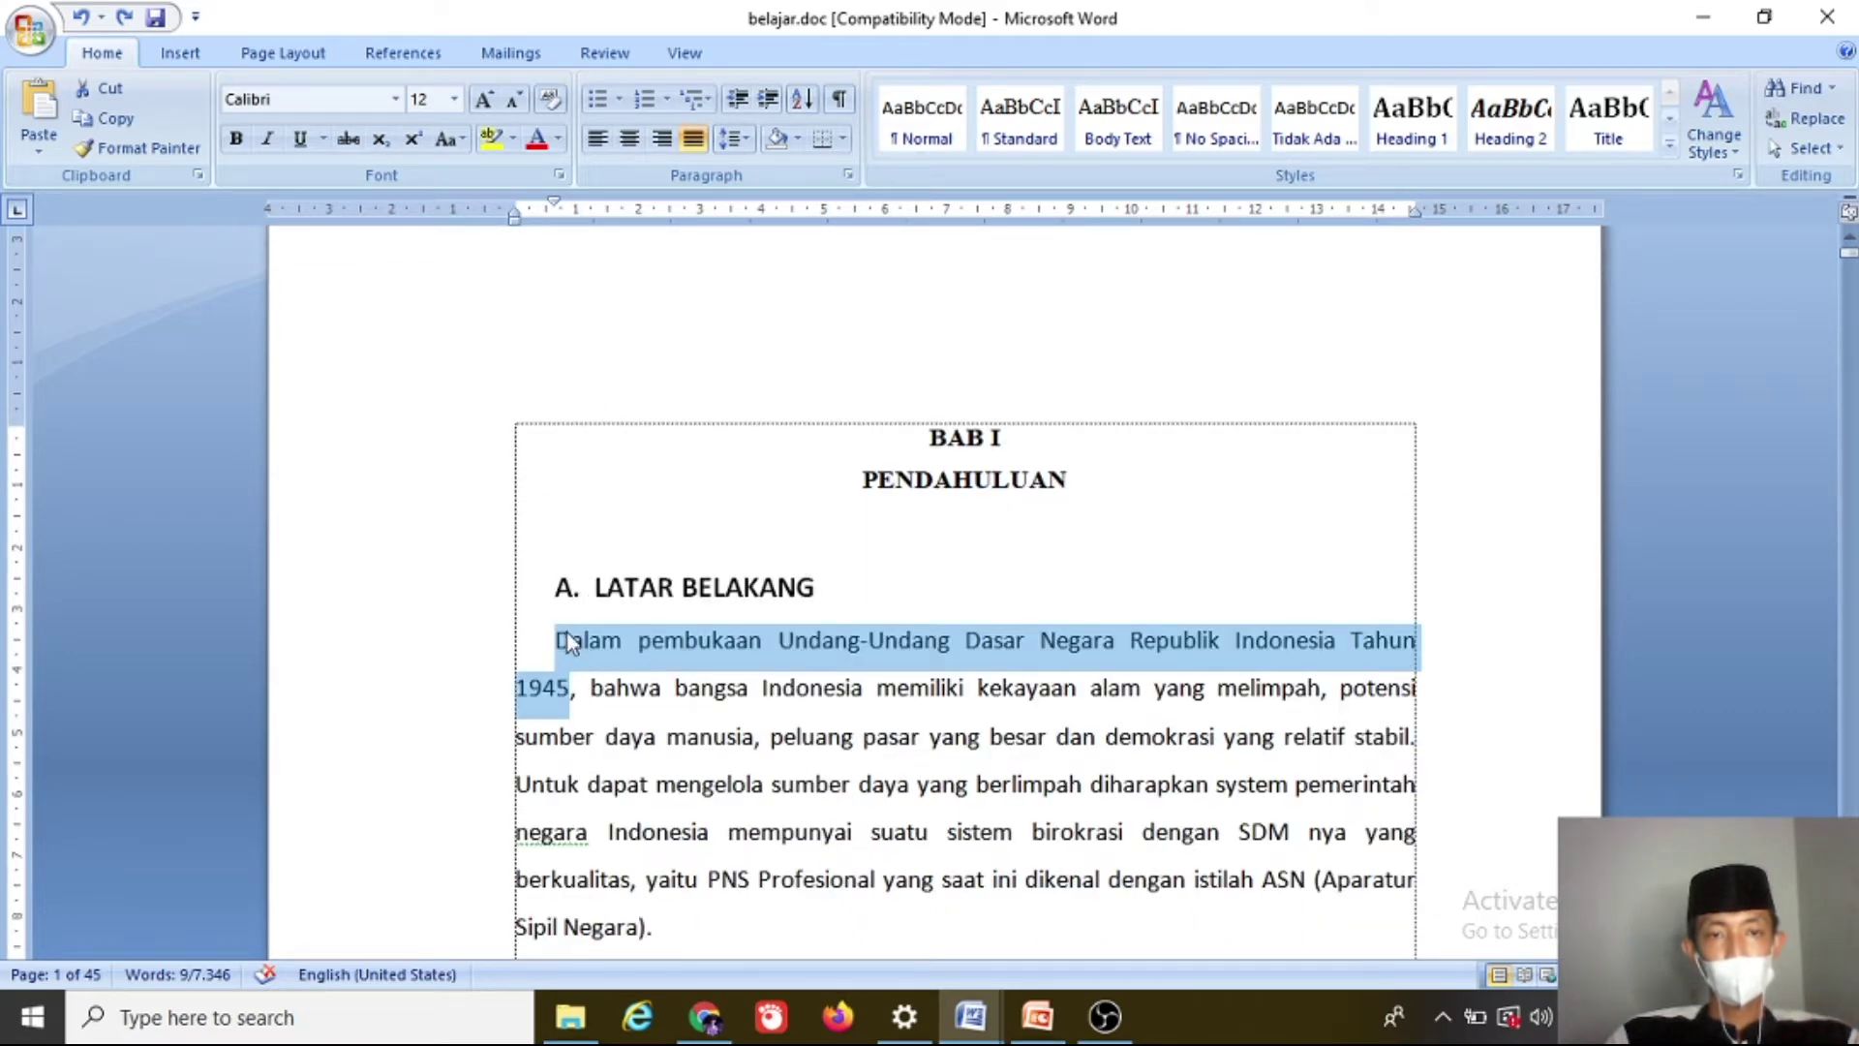
scroll(572, 624, "down", 1)
left_click(562, 550)
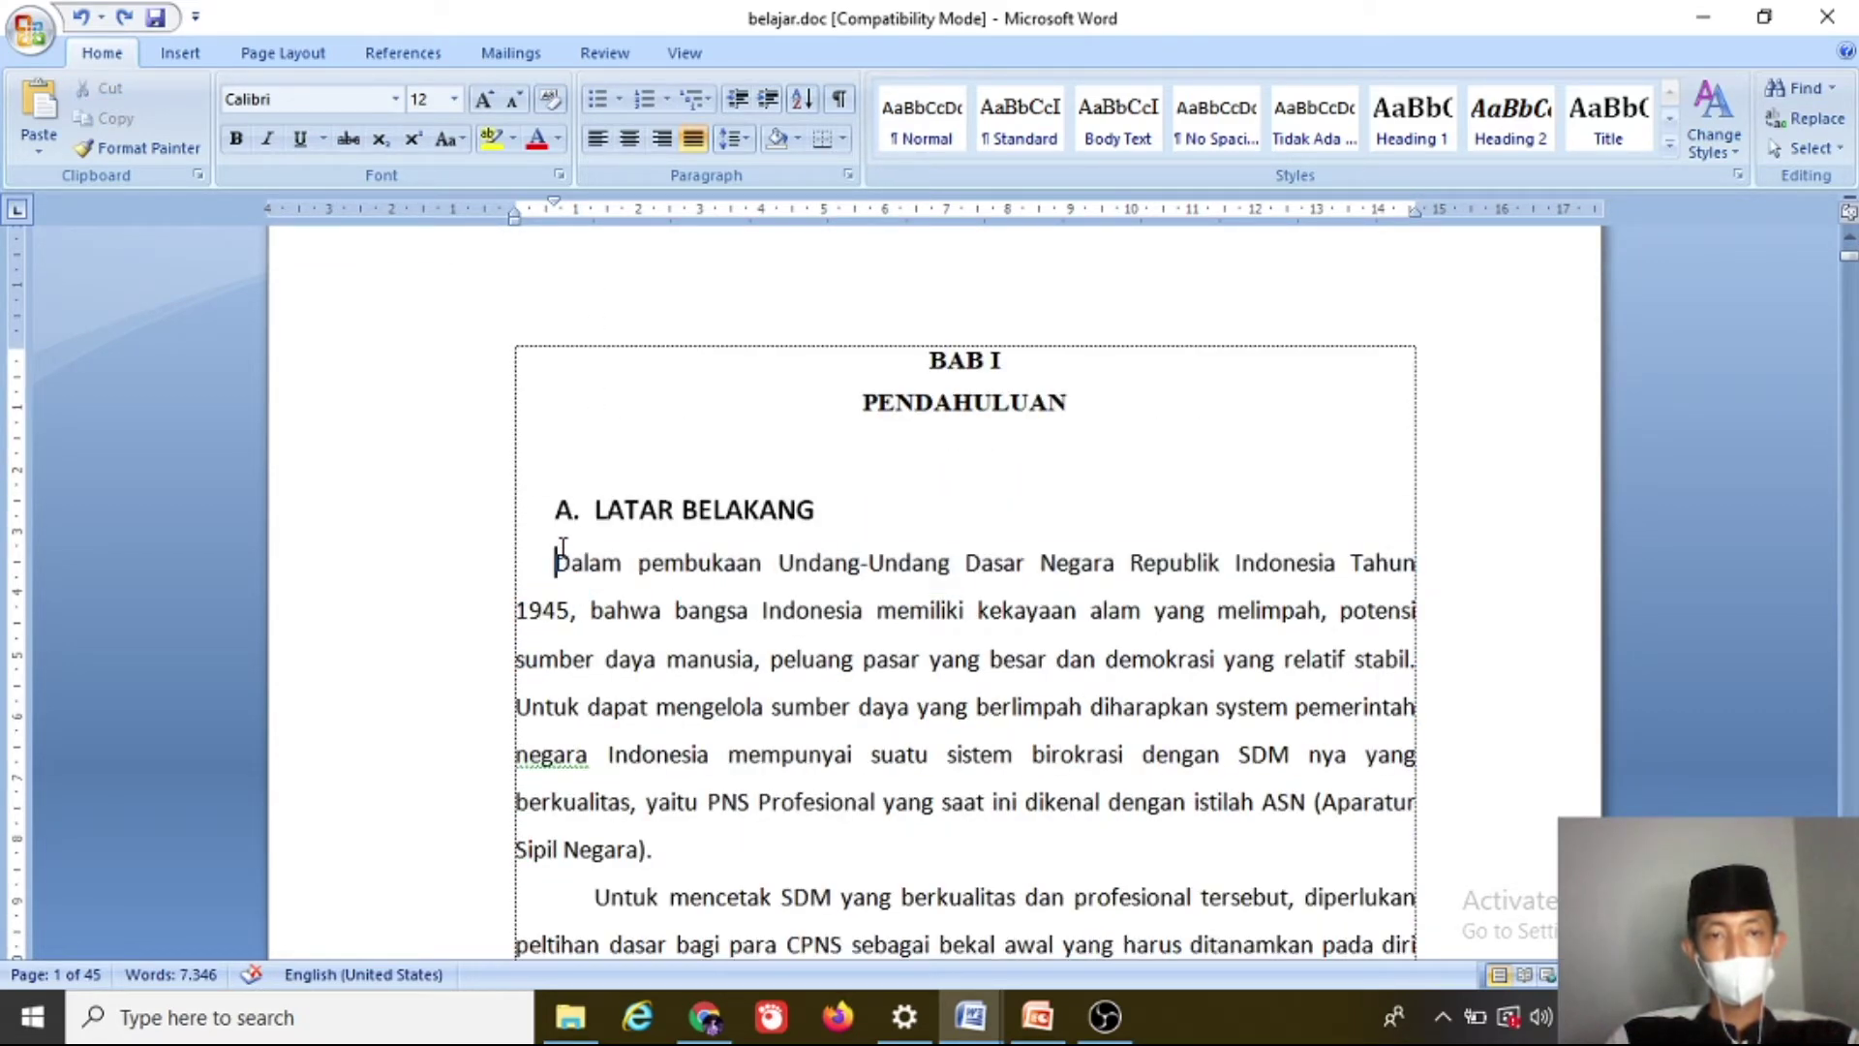
left_click_drag(559, 562, 688, 849)
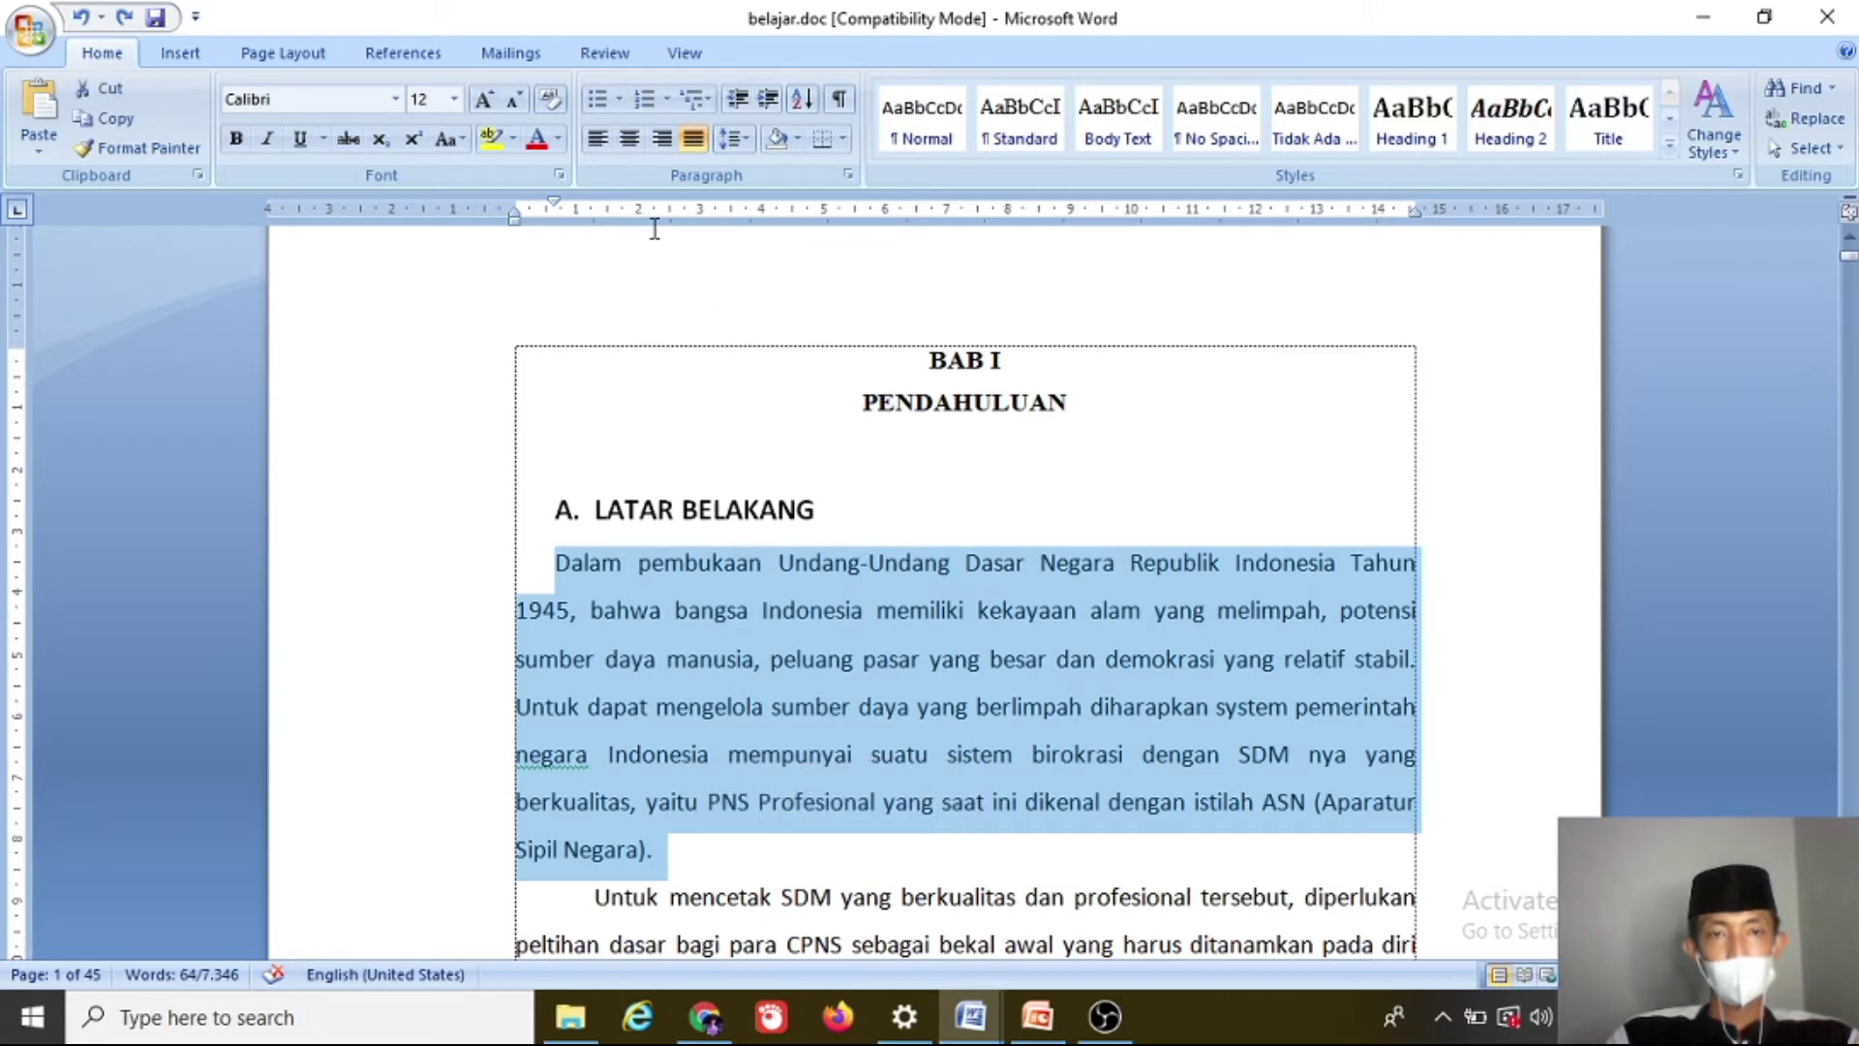
left_click(597, 140)
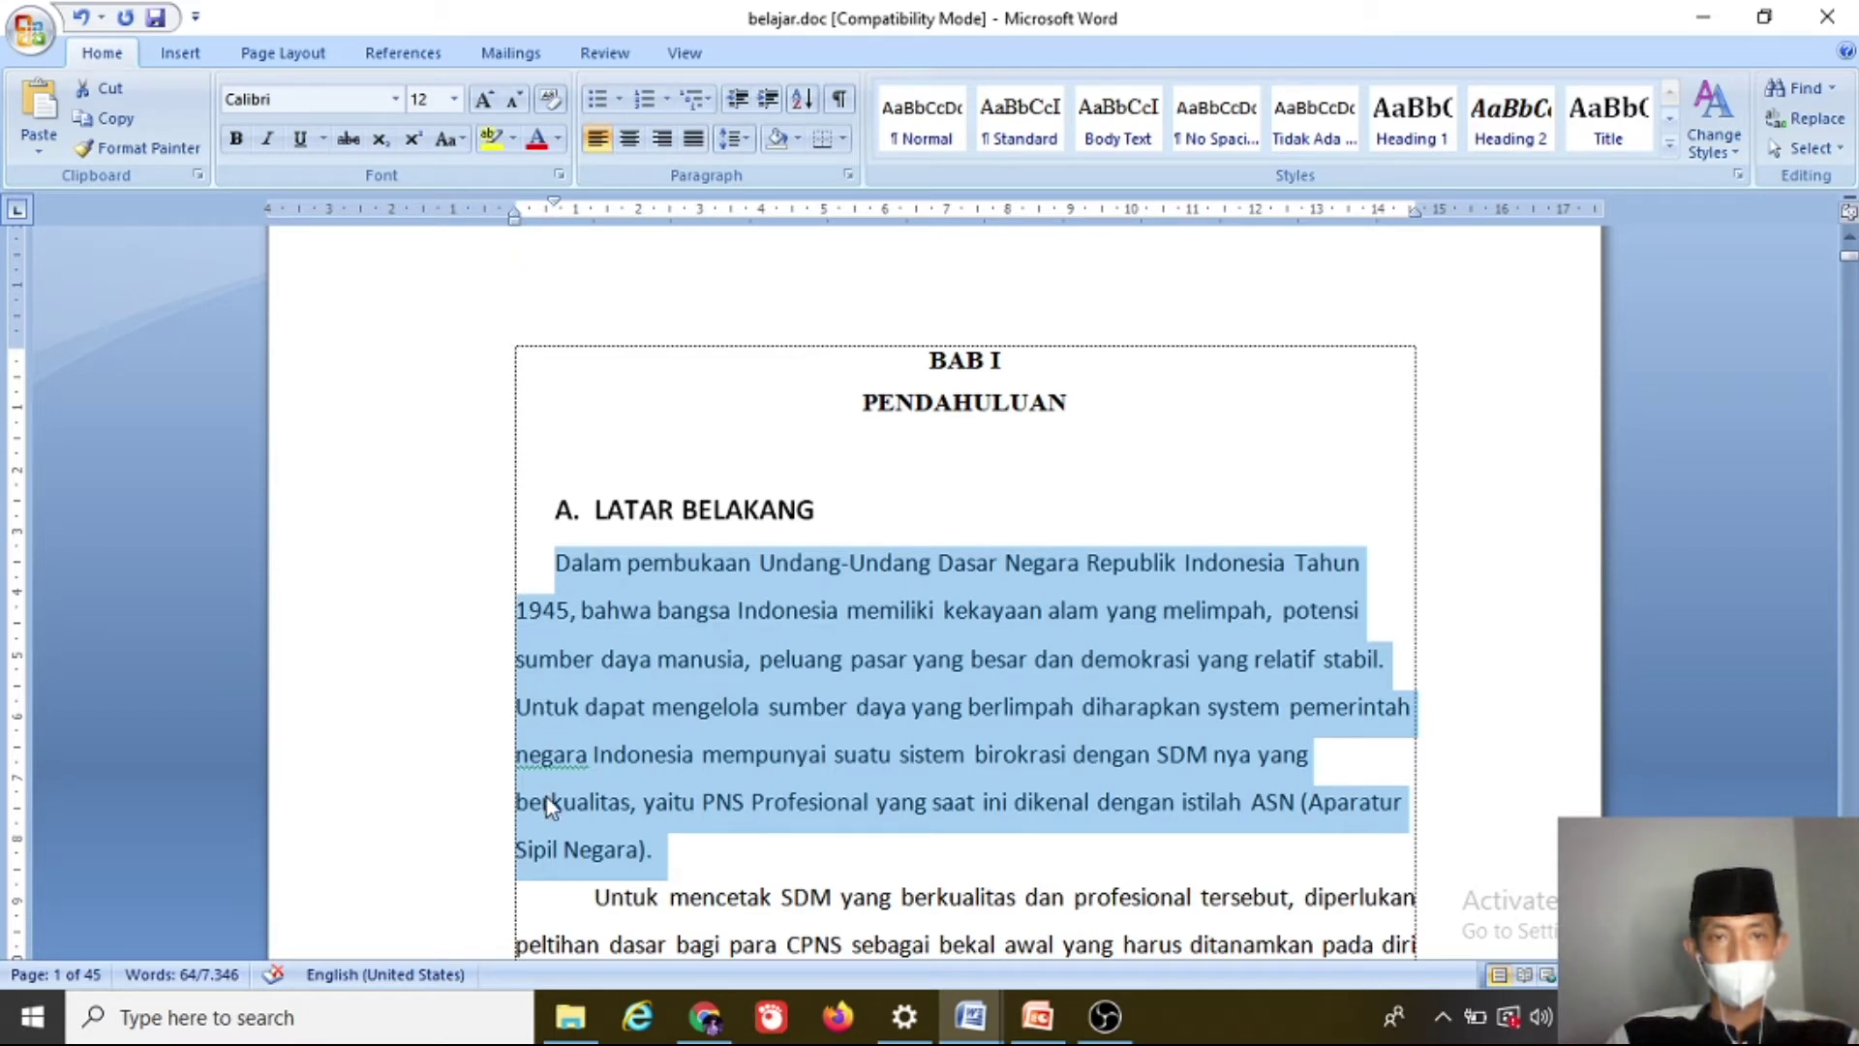
left_click(630, 143)
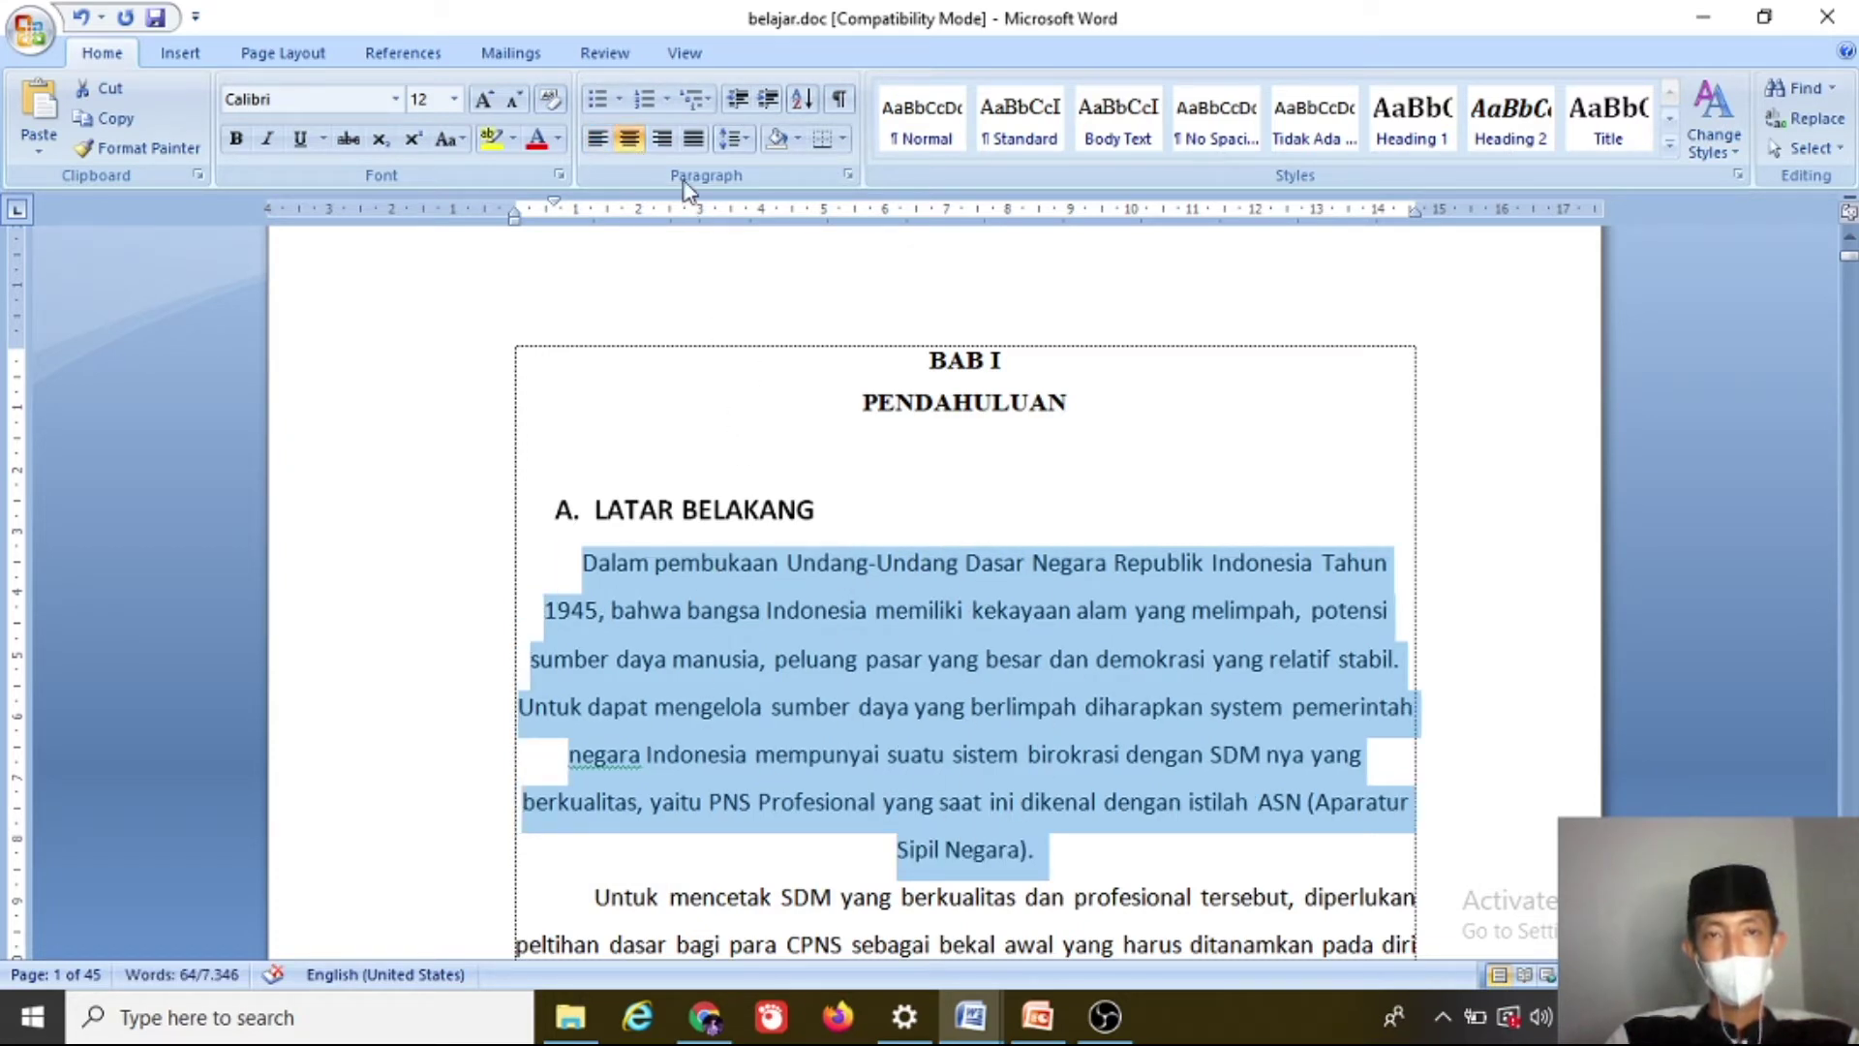
left_click(672, 143)
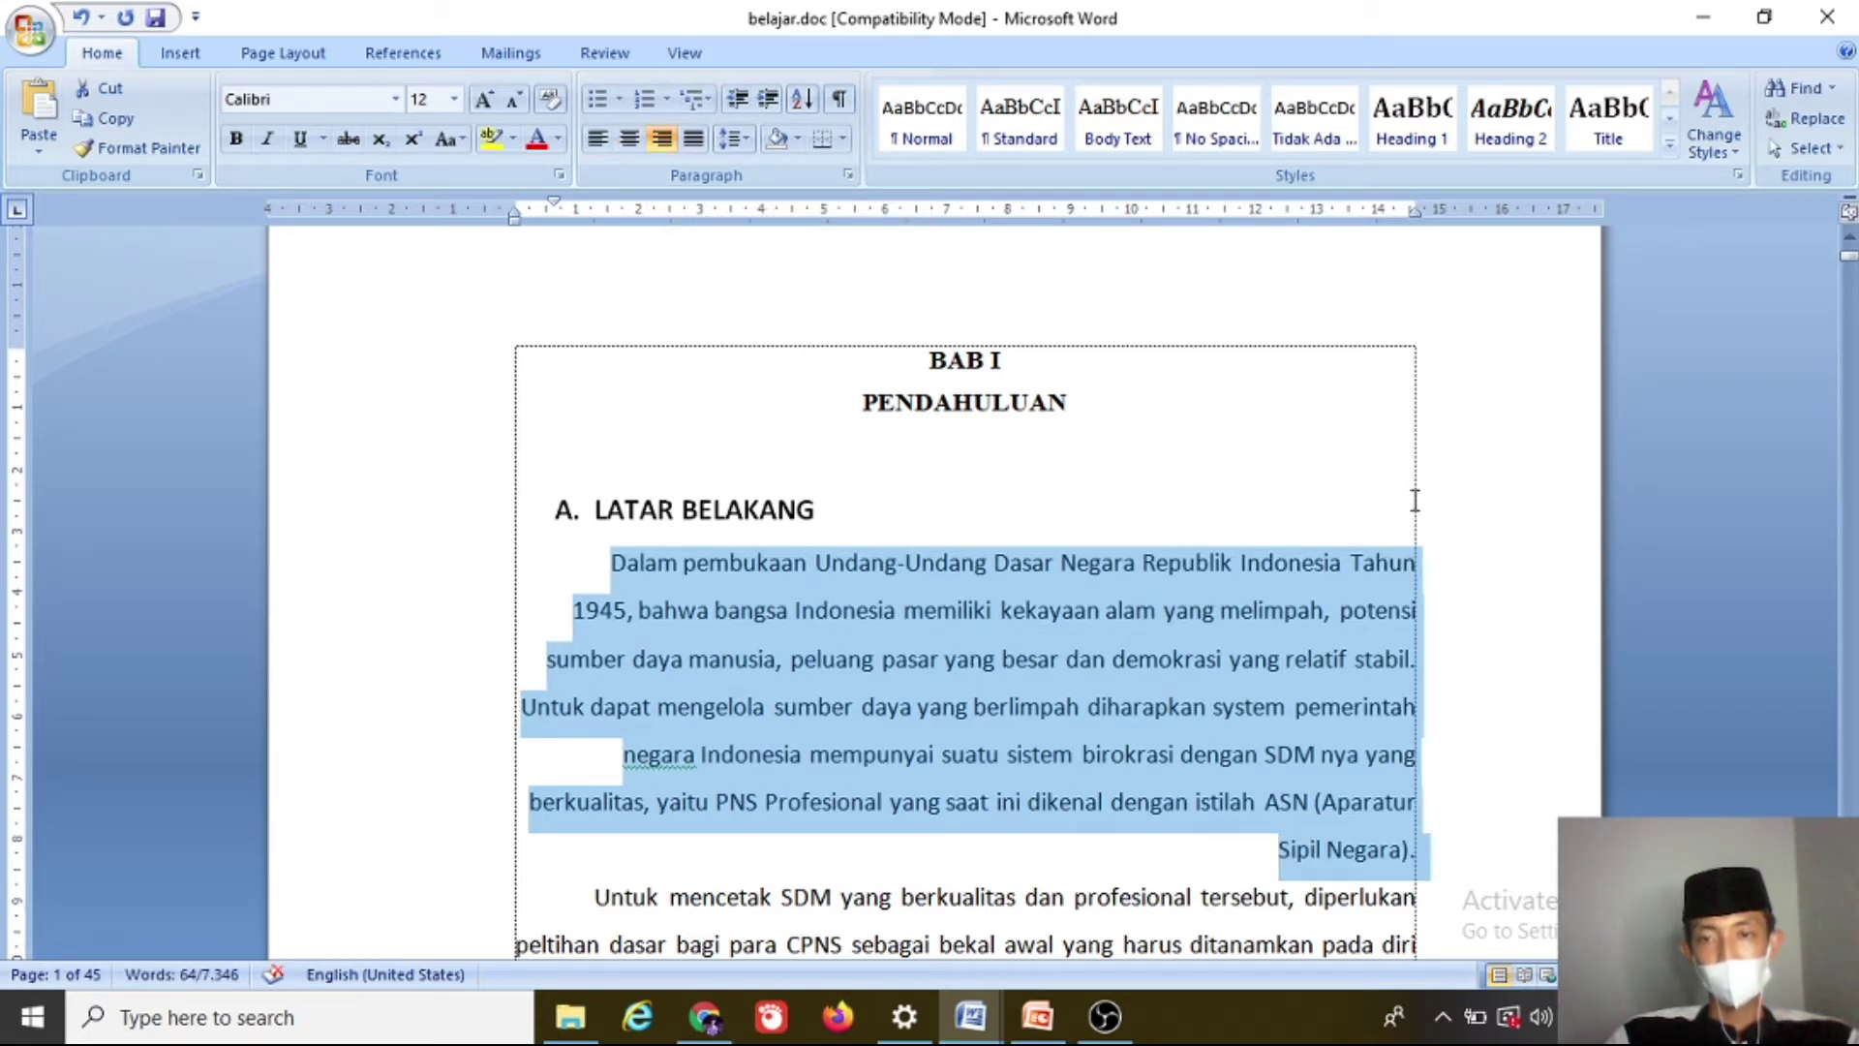
left_click(695, 141)
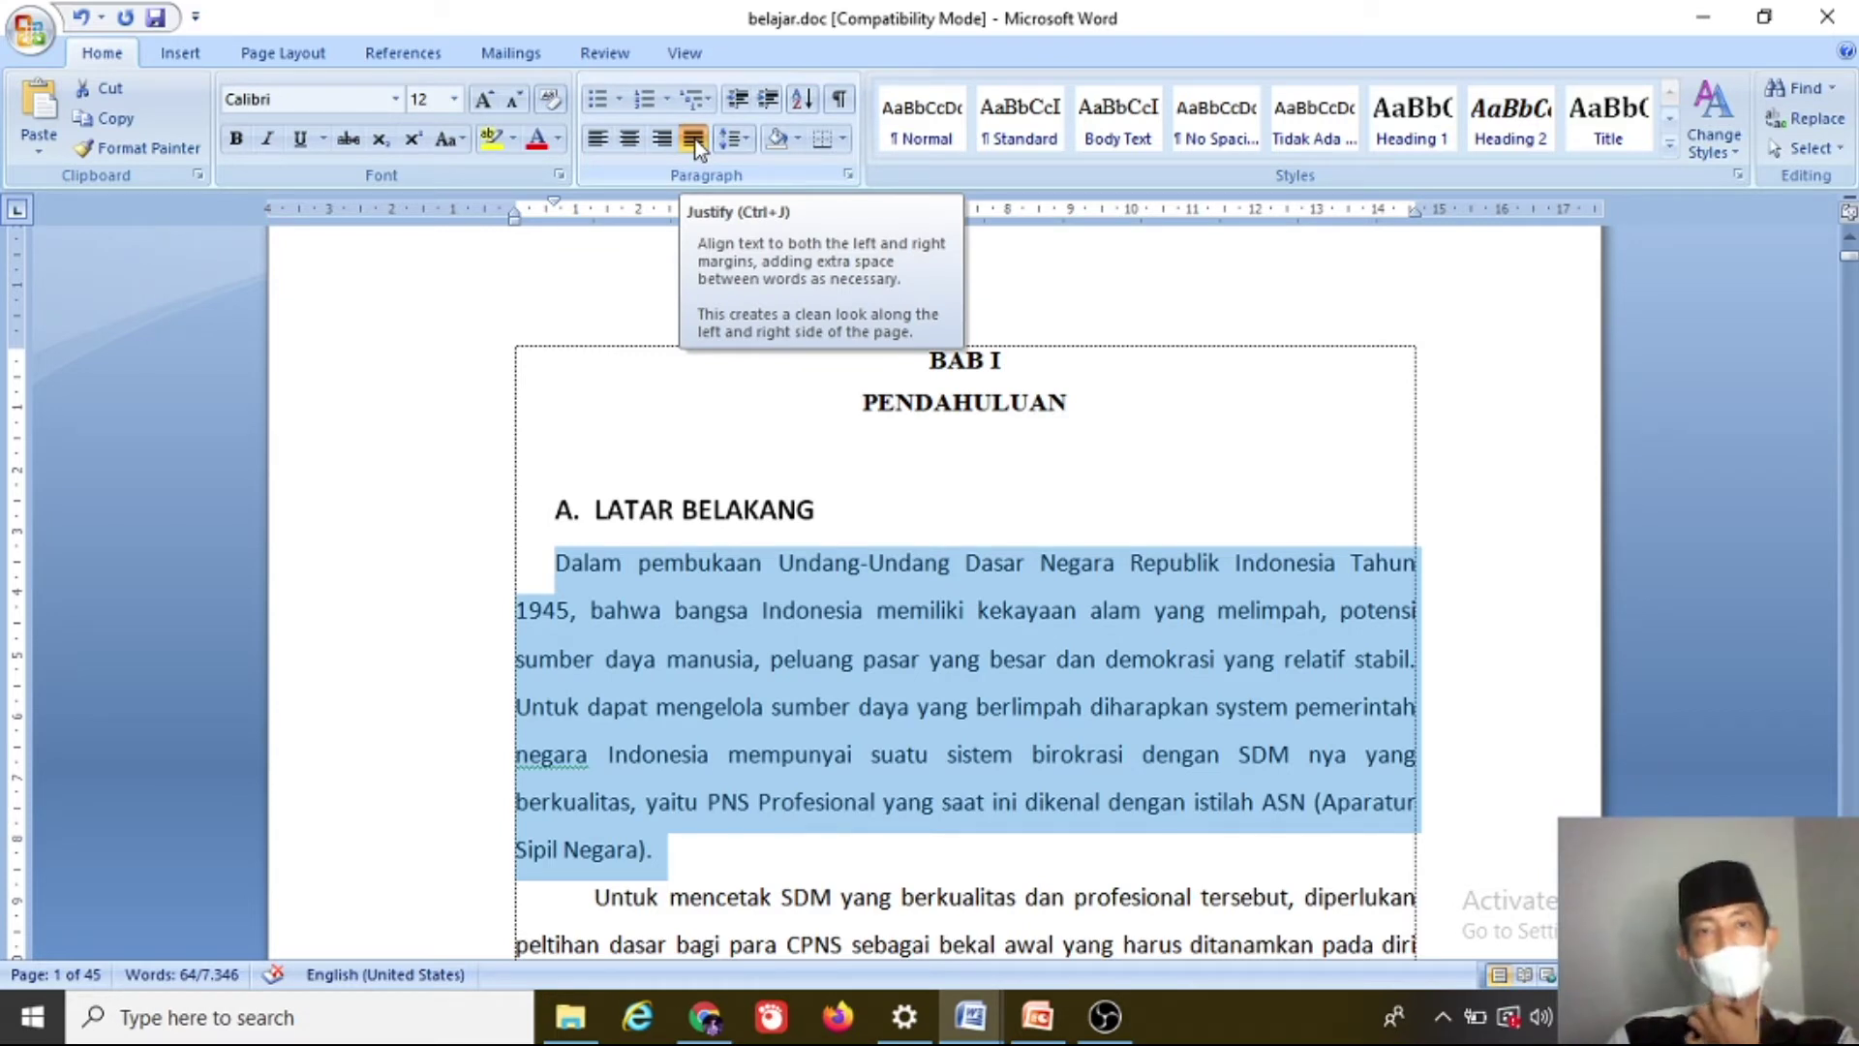
Step: Set the line spacing of the whole first paragraph under "LATAR BELAKANG" to 2,5
left_click(747, 137)
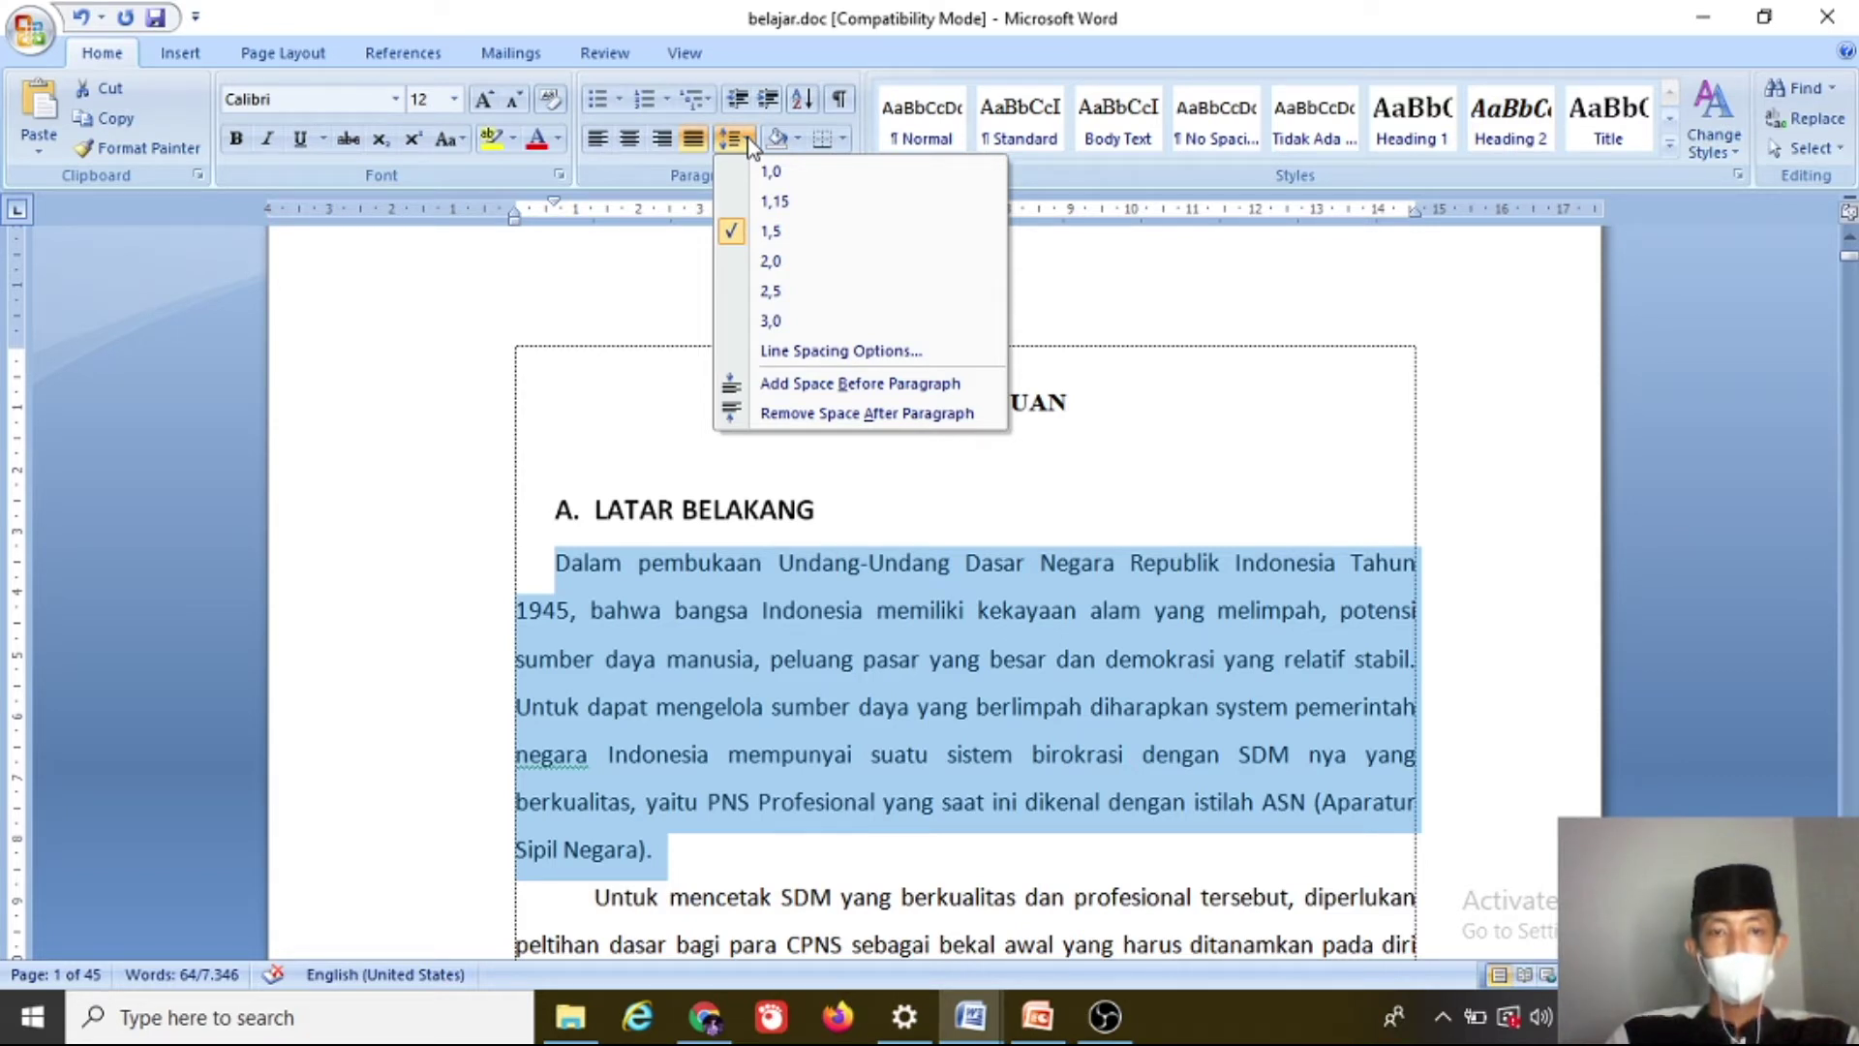
left_click(634, 616)
left_click(616, 575)
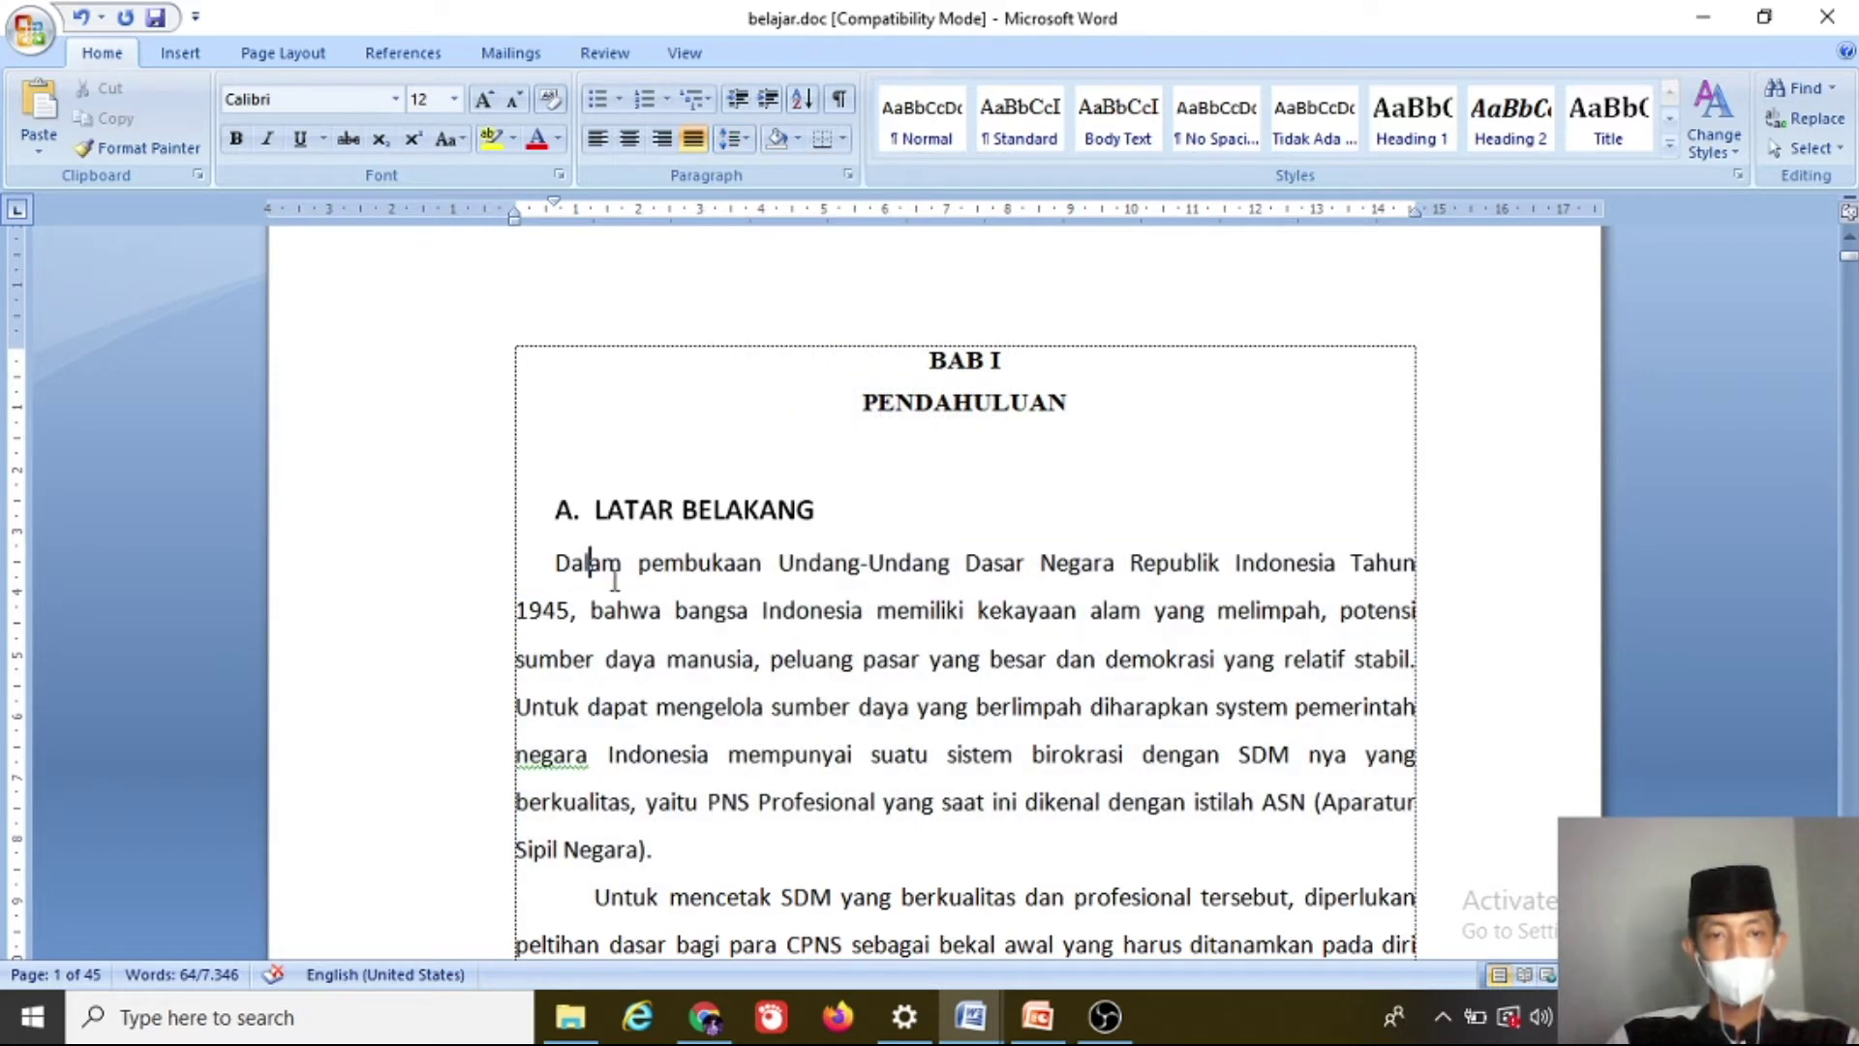
left_click_drag(571, 562, 772, 564)
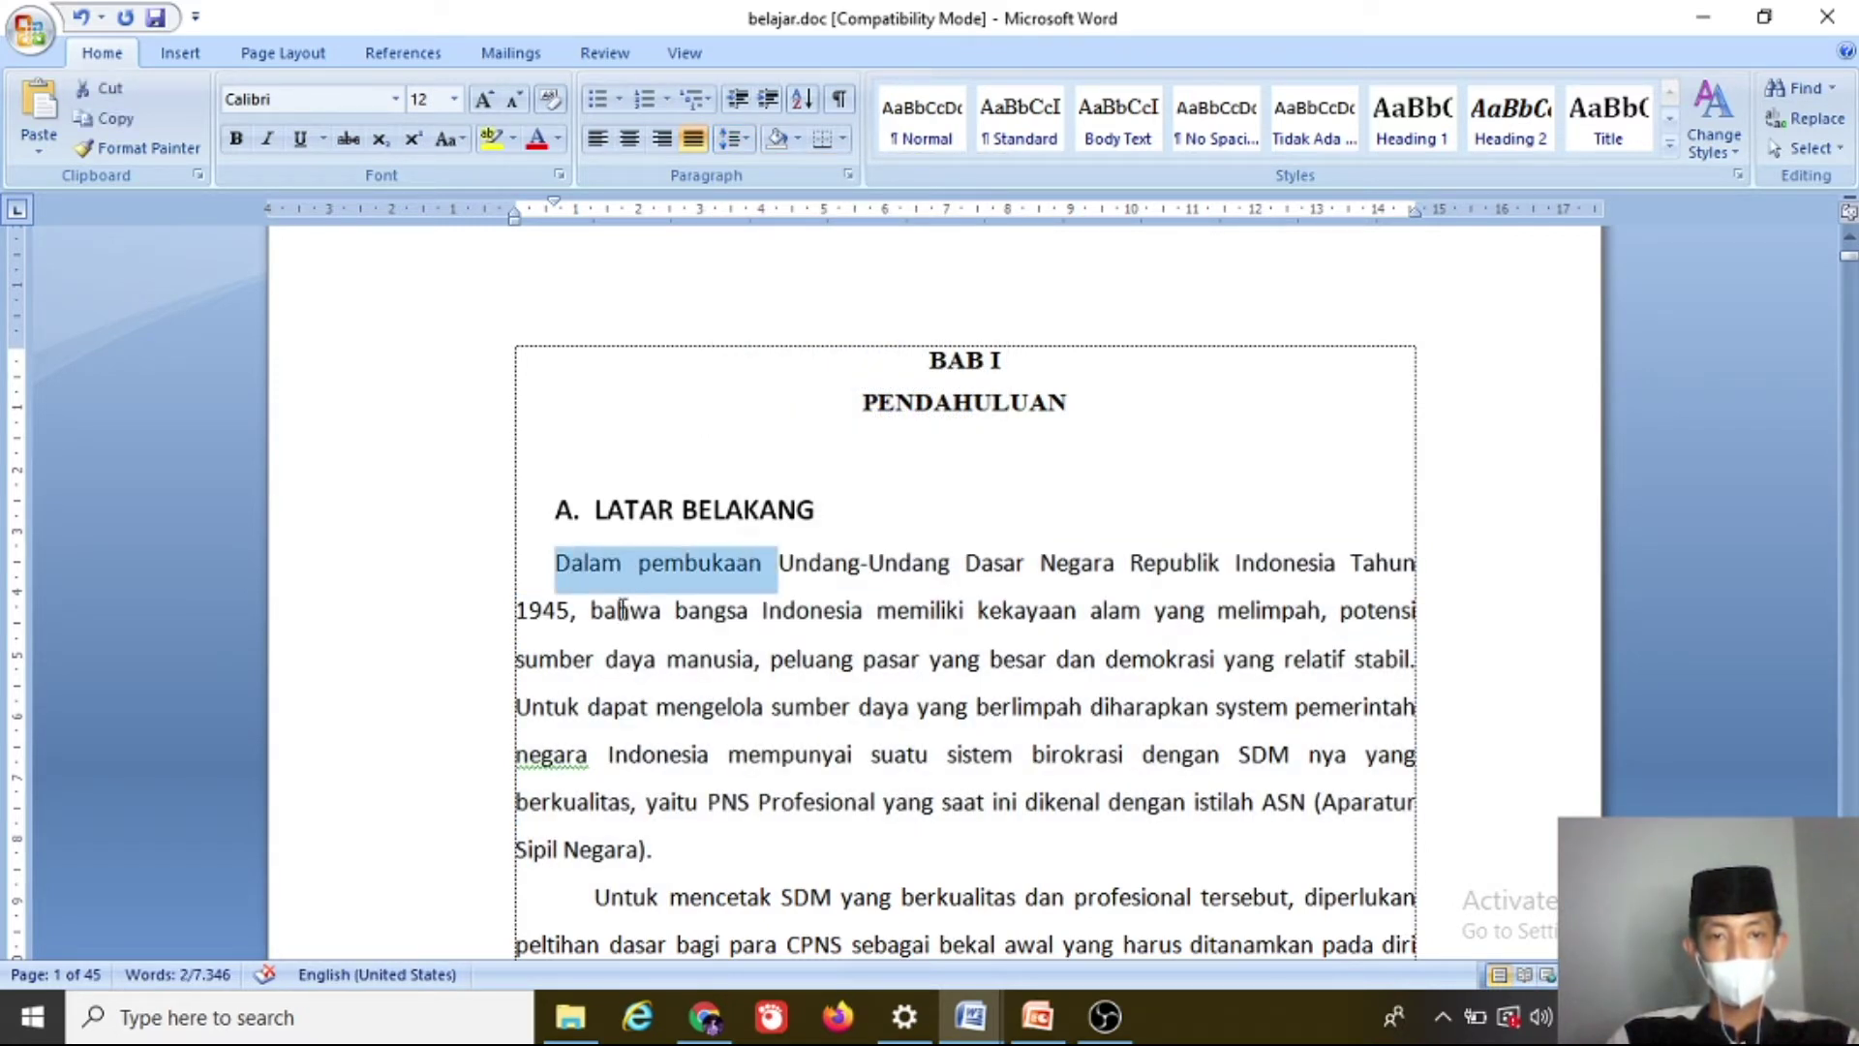
left_click(554, 572)
left_click_drag(554, 573, 677, 855)
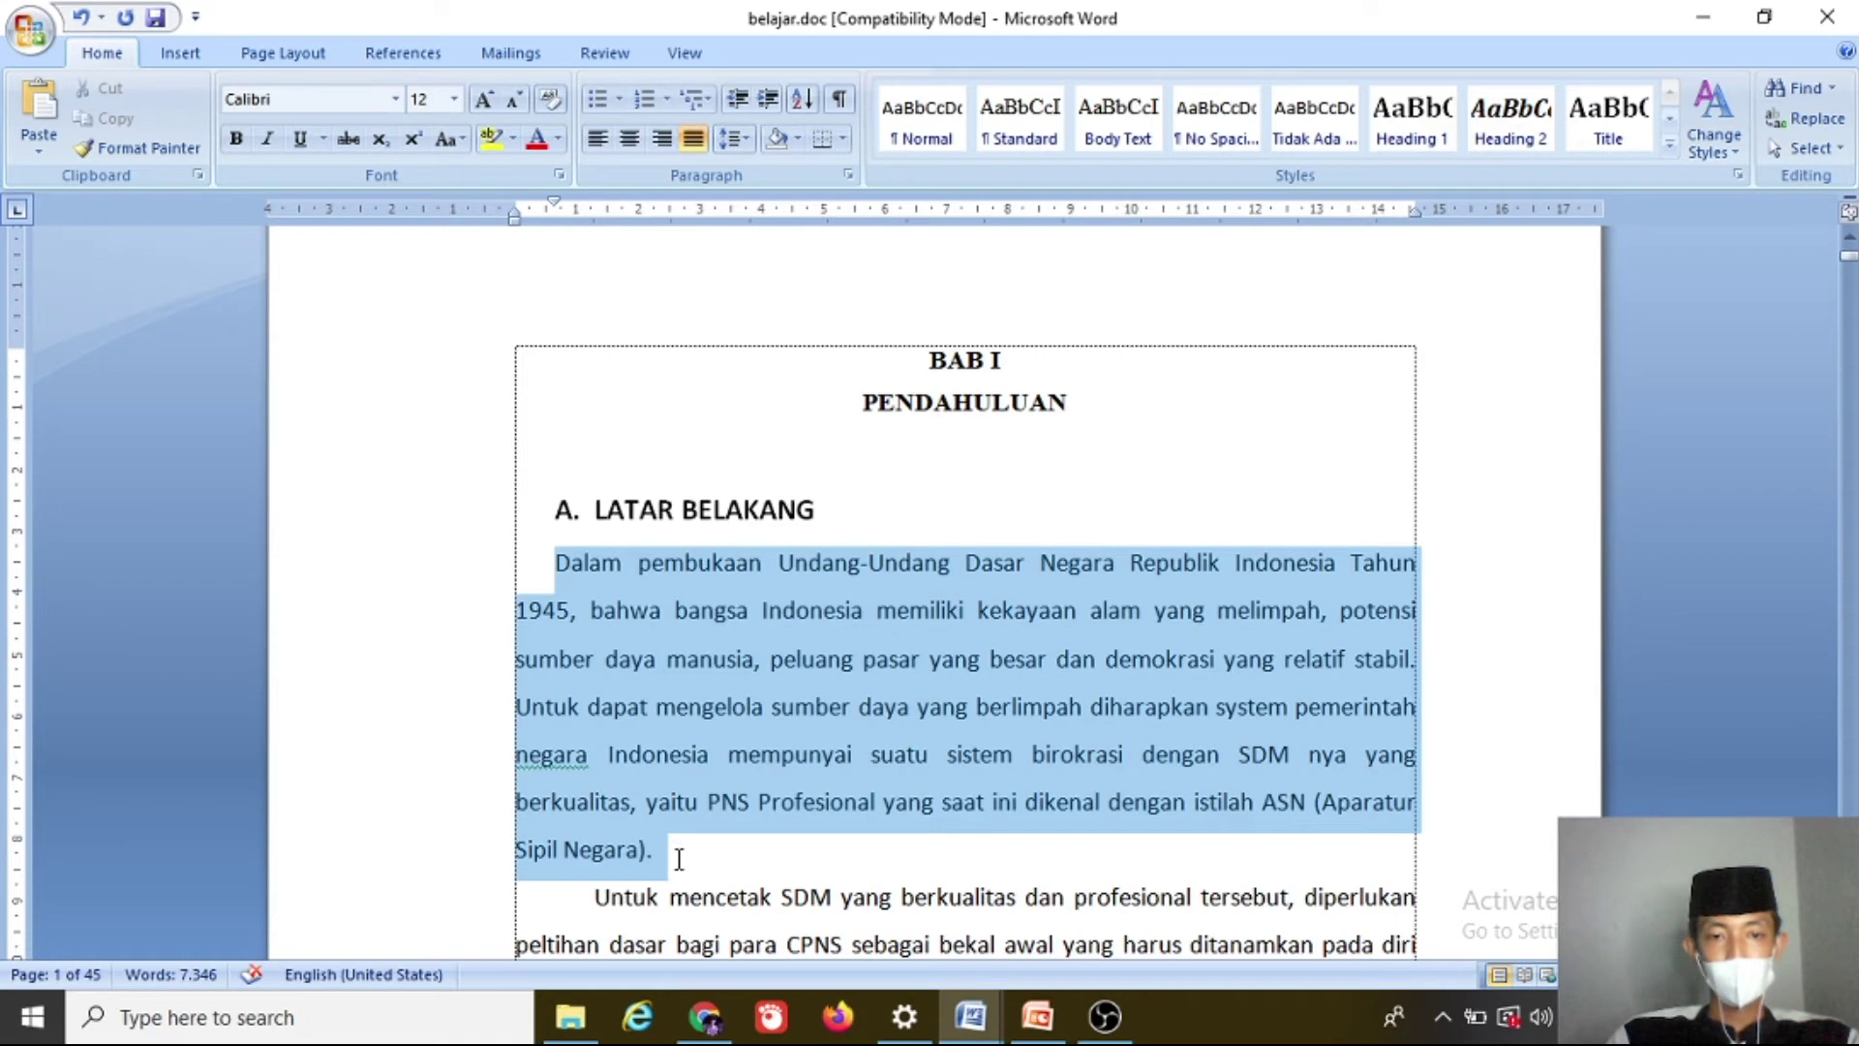
left_click(746, 141)
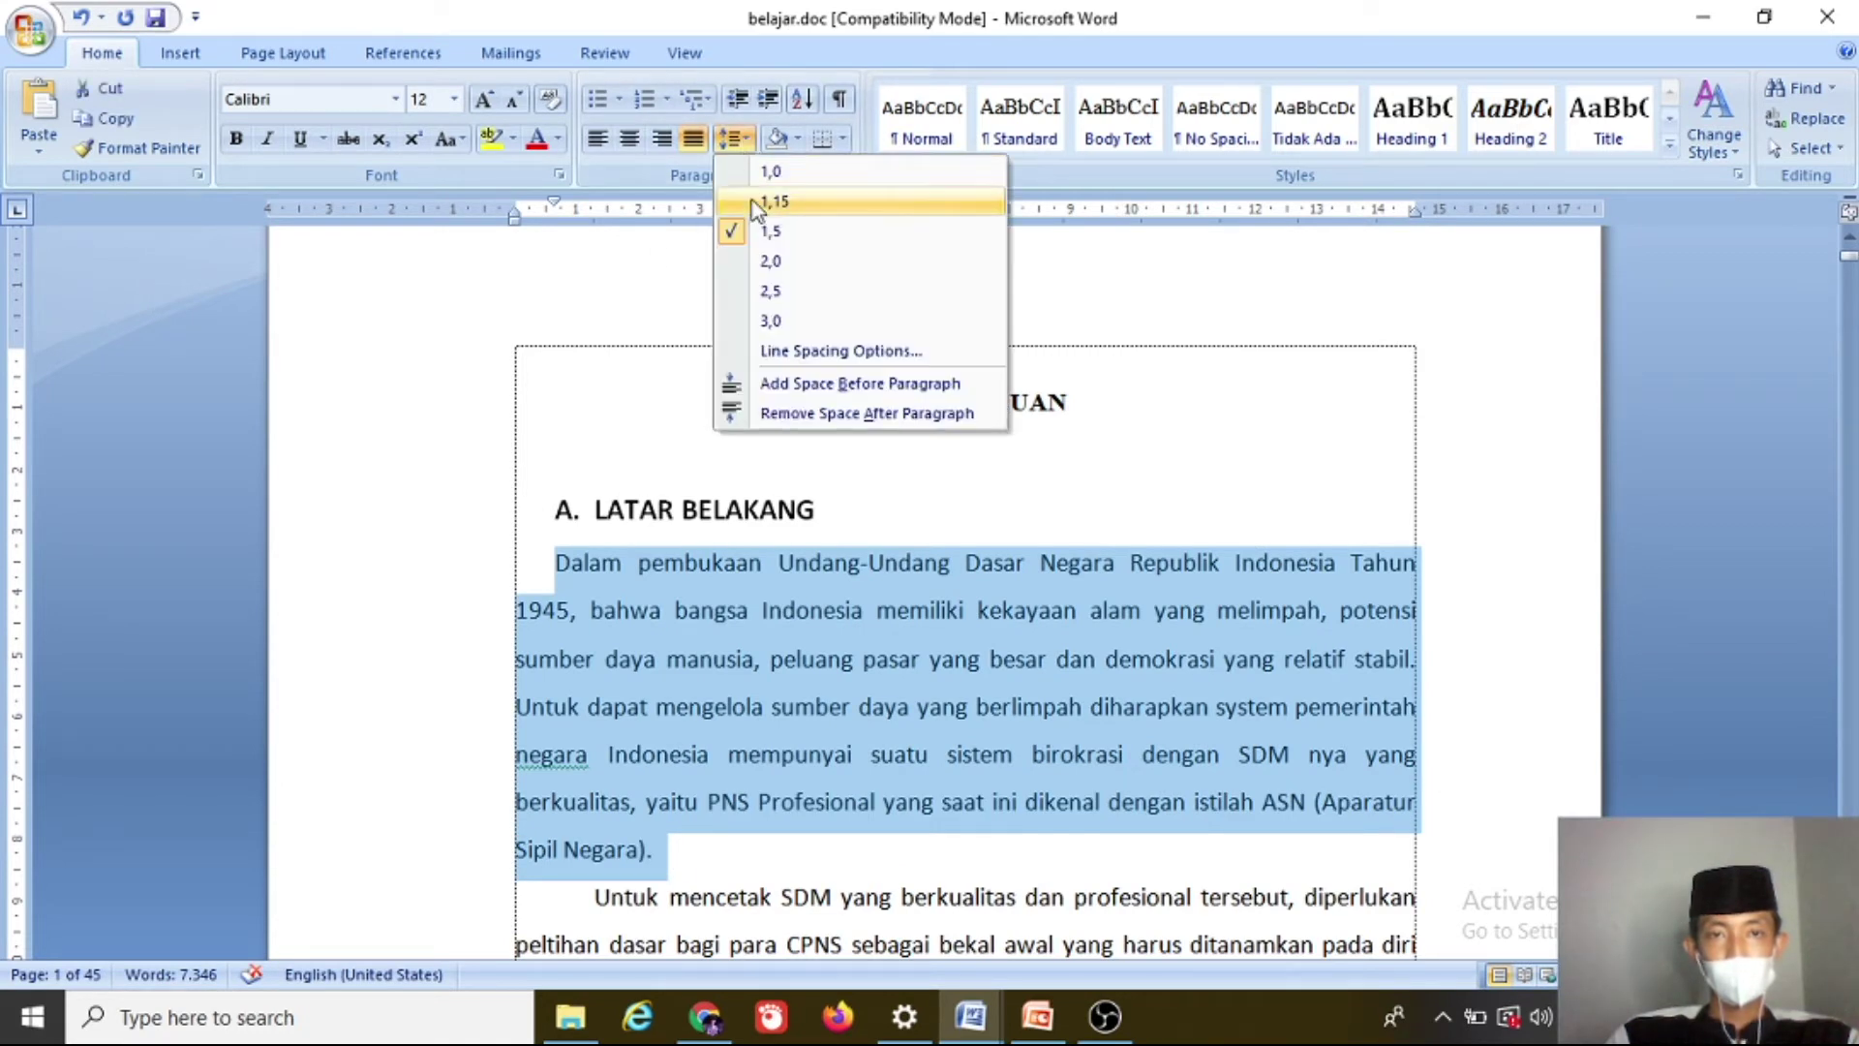
left_click(769, 292)
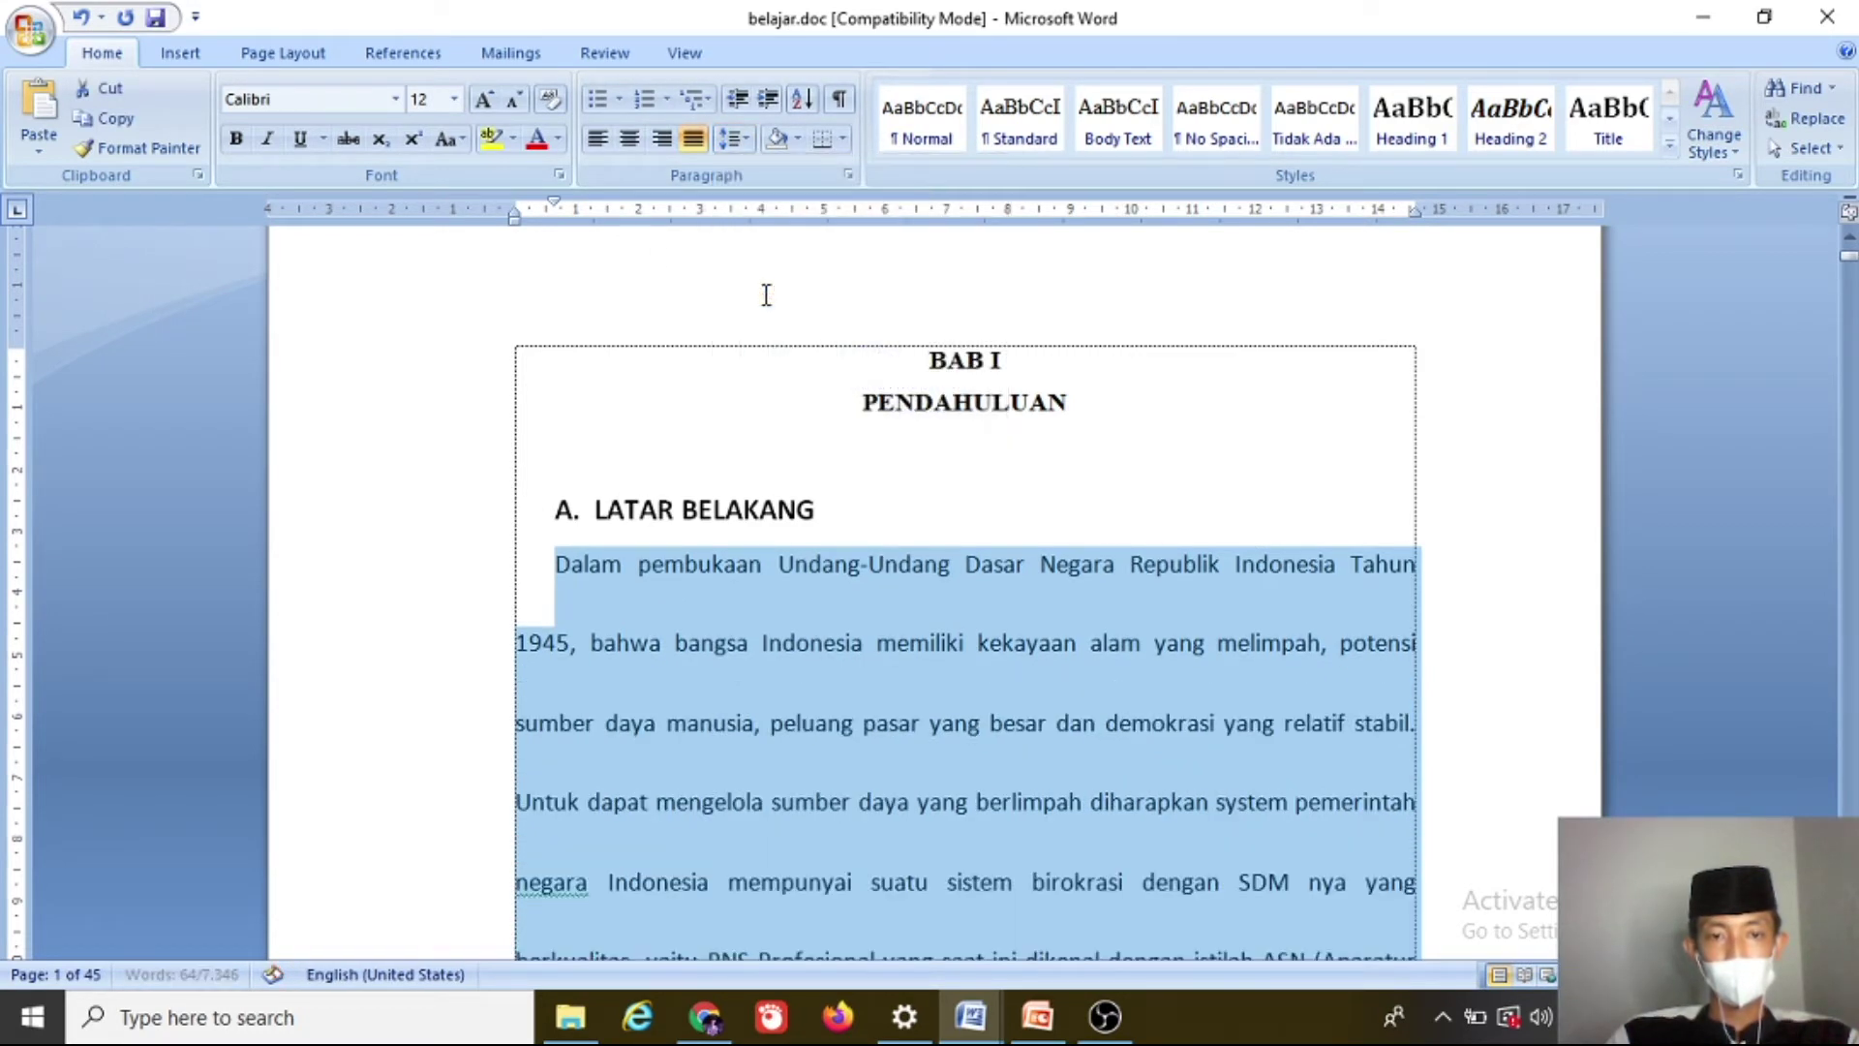
Step: Try line spacing 1,0 and 1,15 on the first paragraph under "LATAR BELAKANG"
left_click(742, 140)
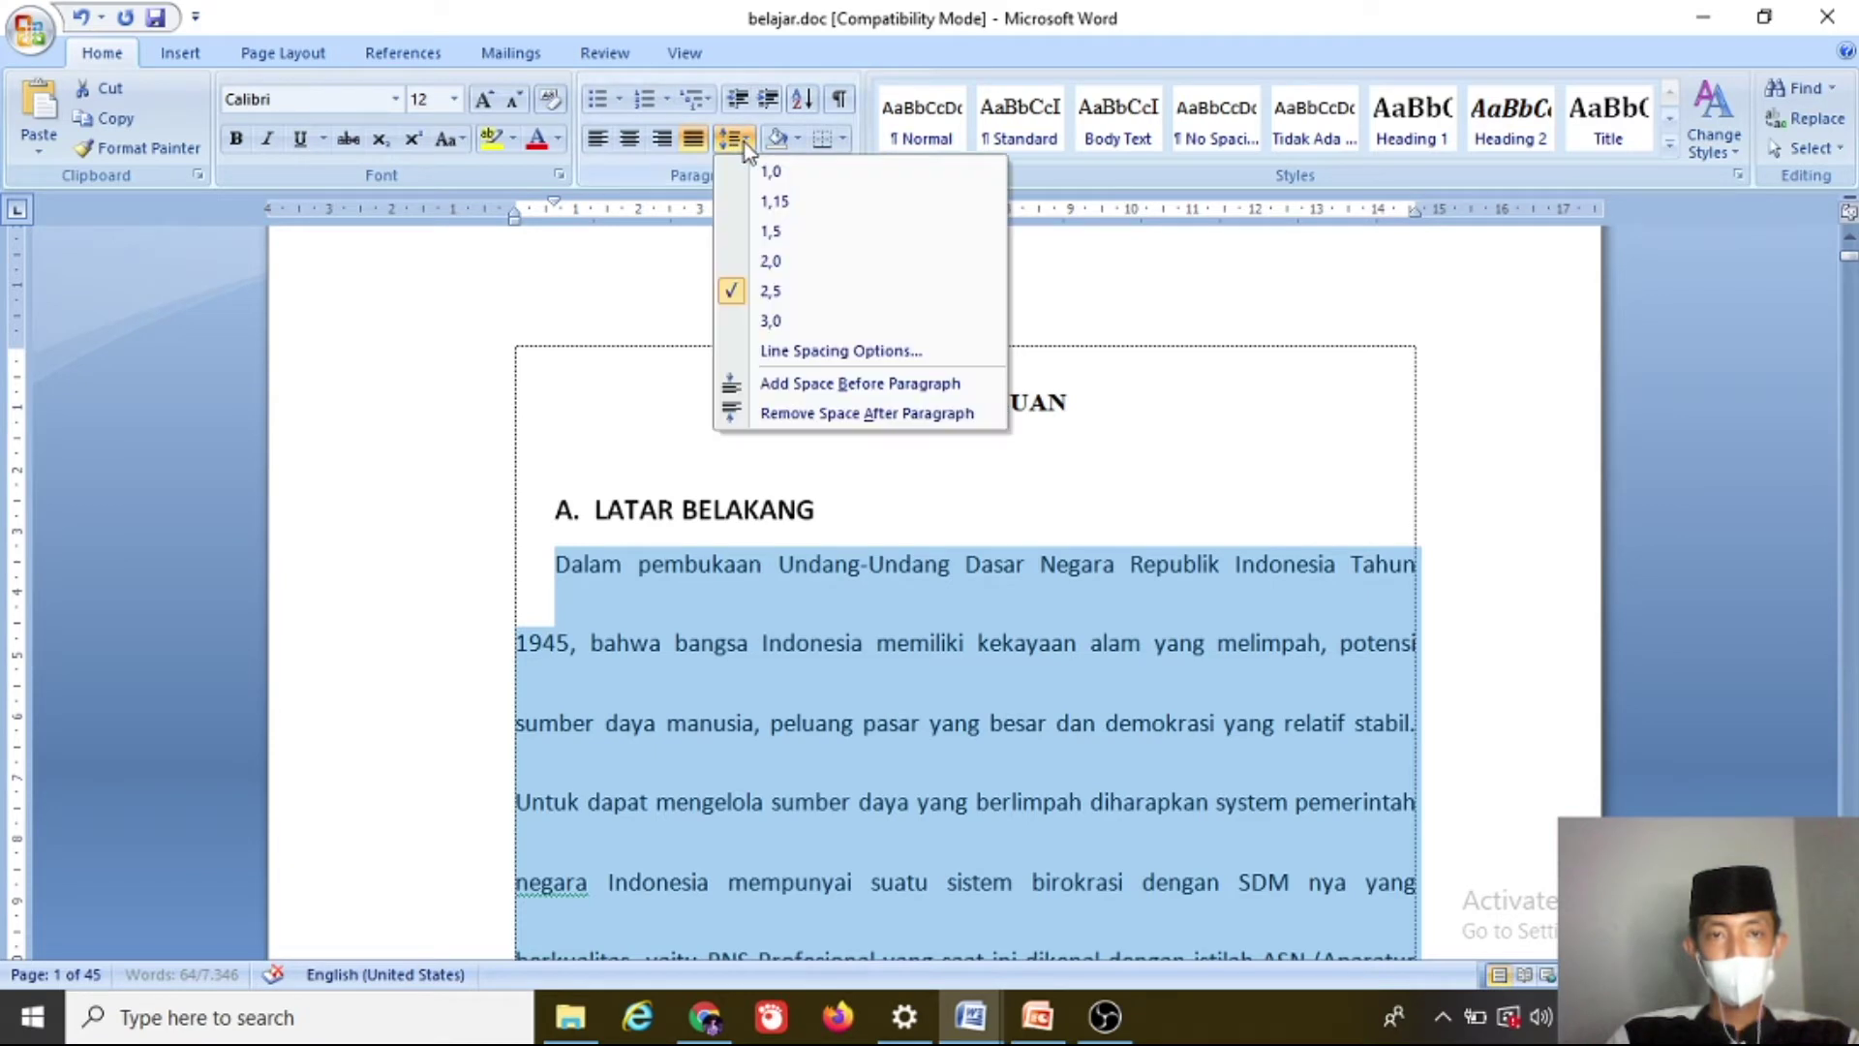
left_click(747, 167)
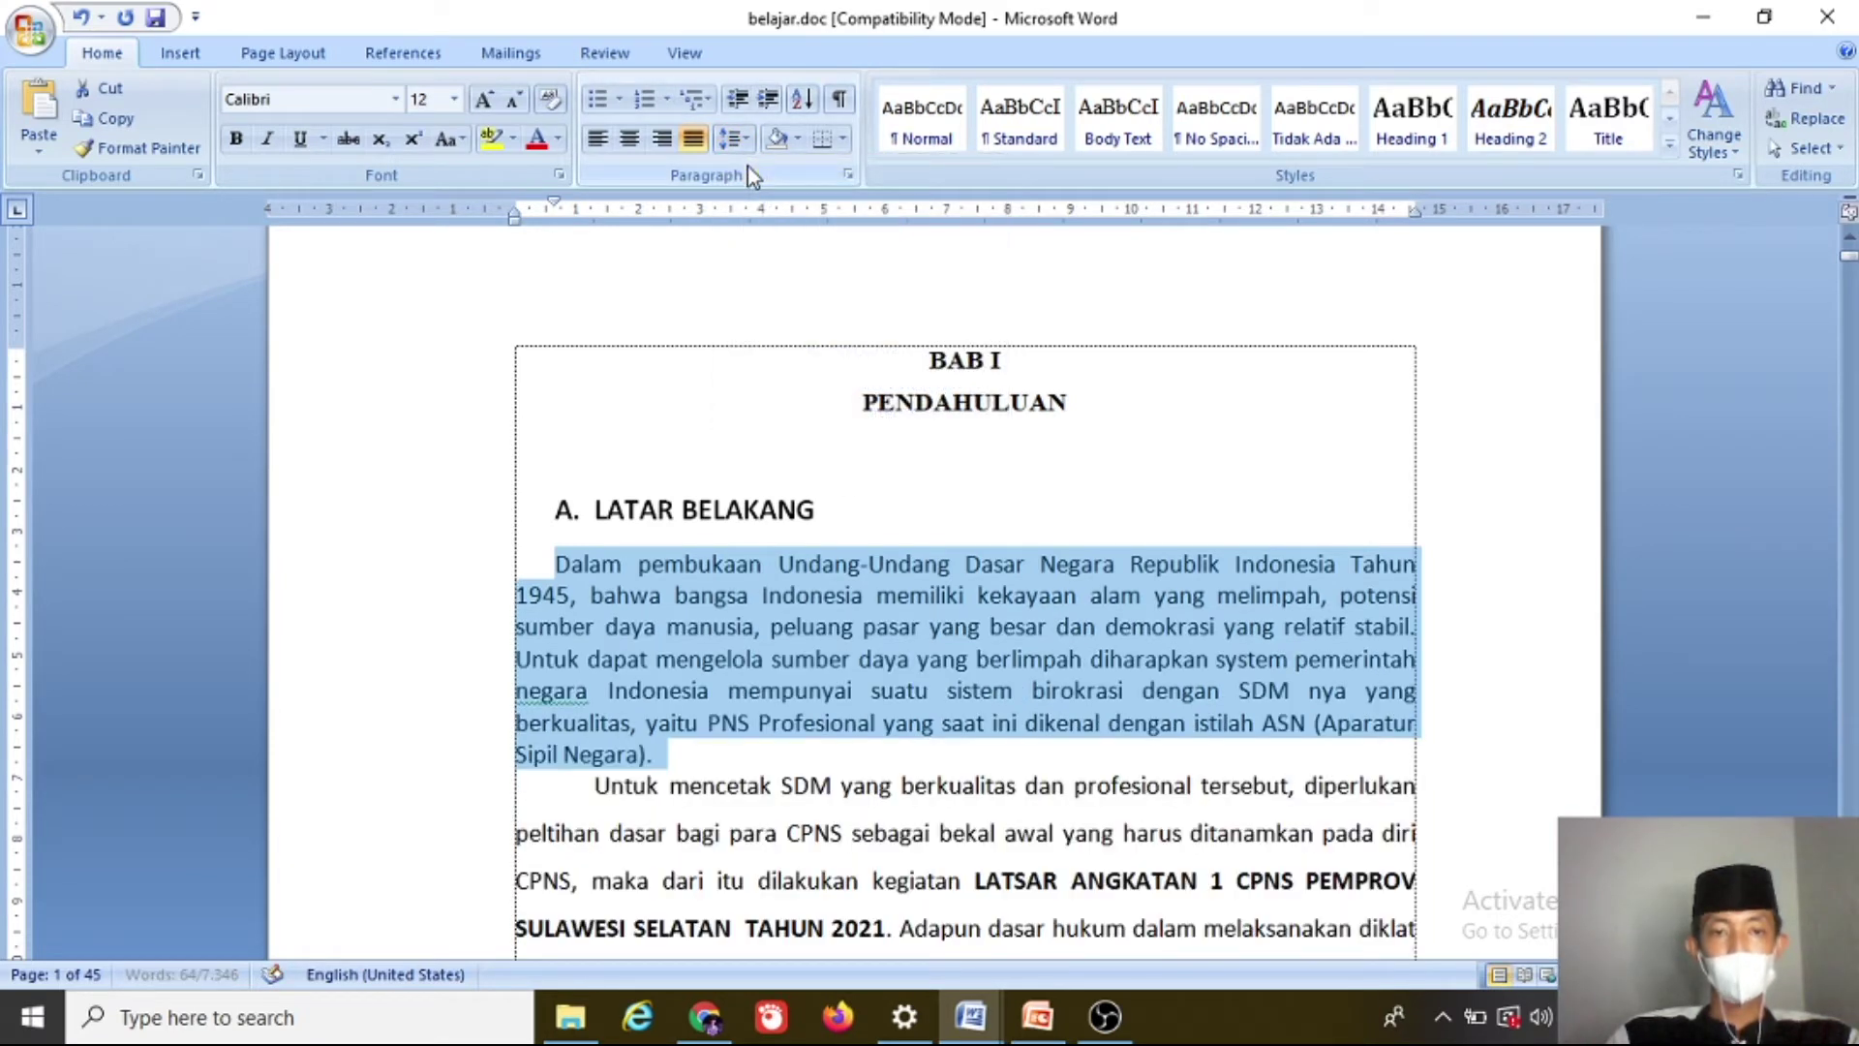
left_click(747, 142)
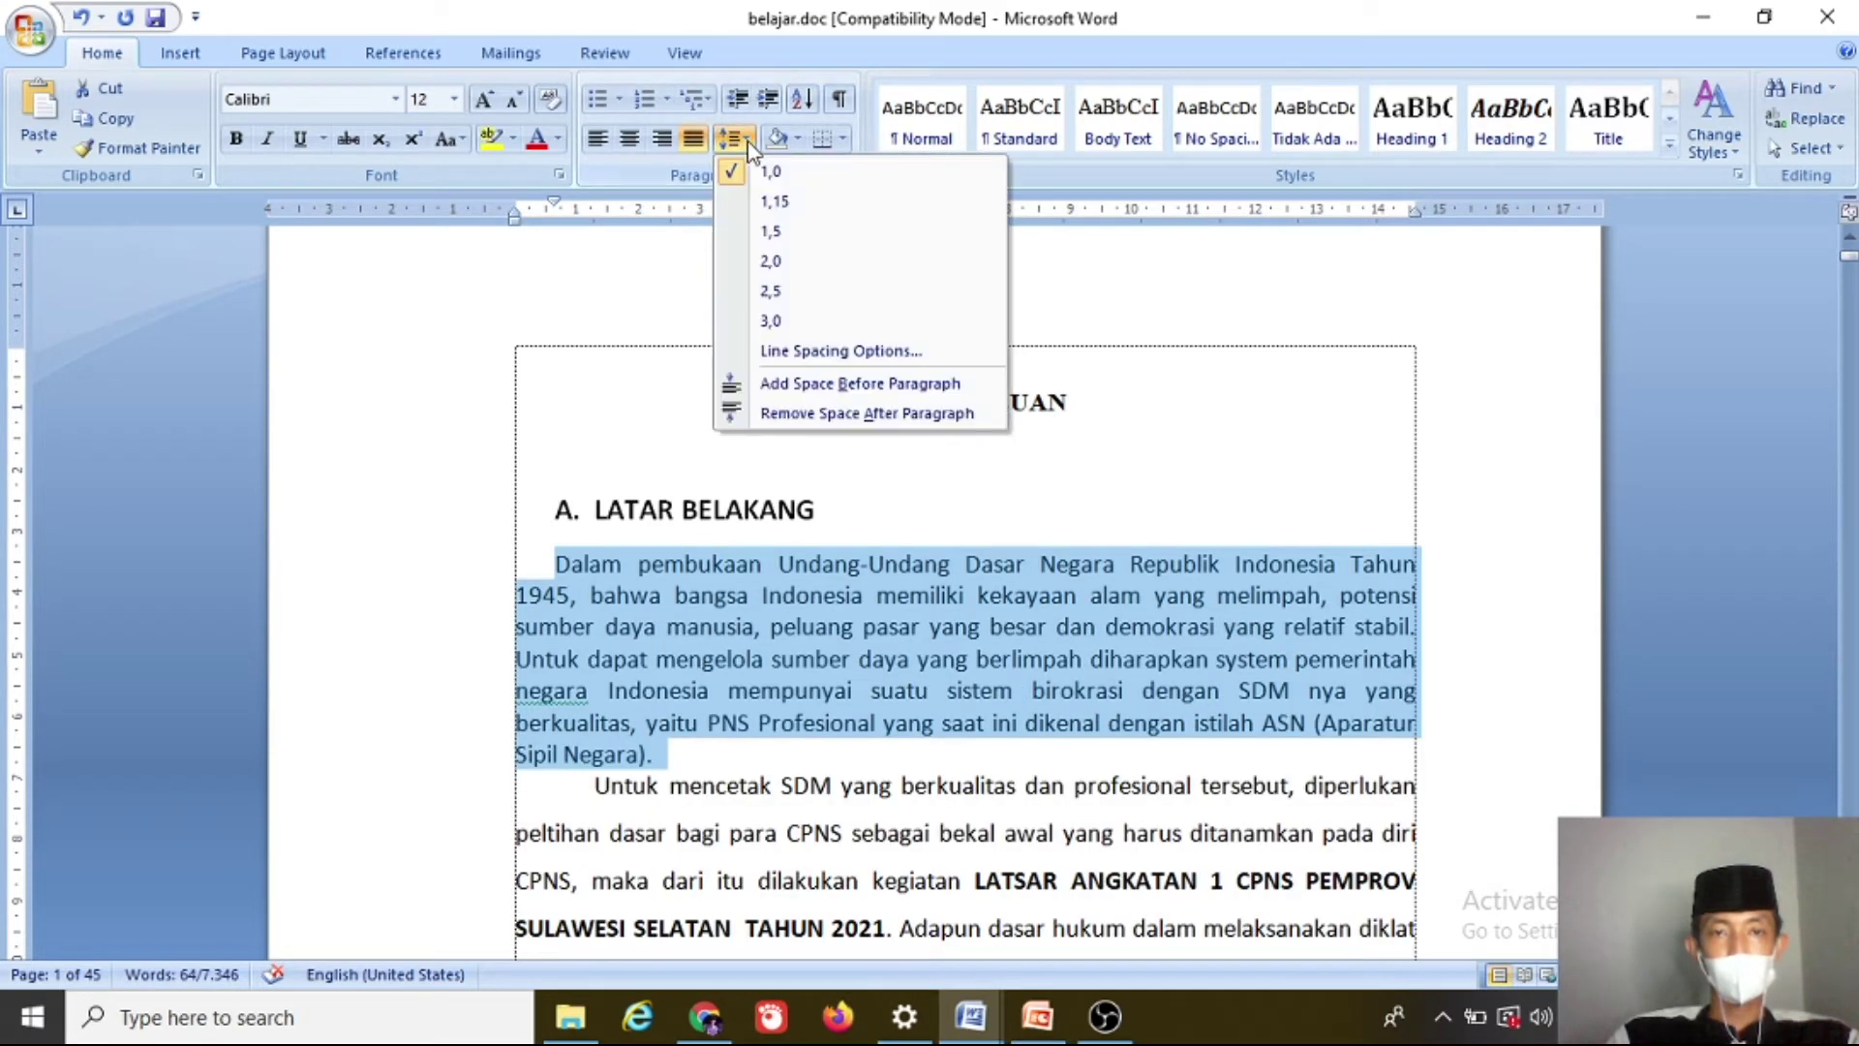
left_click(765, 202)
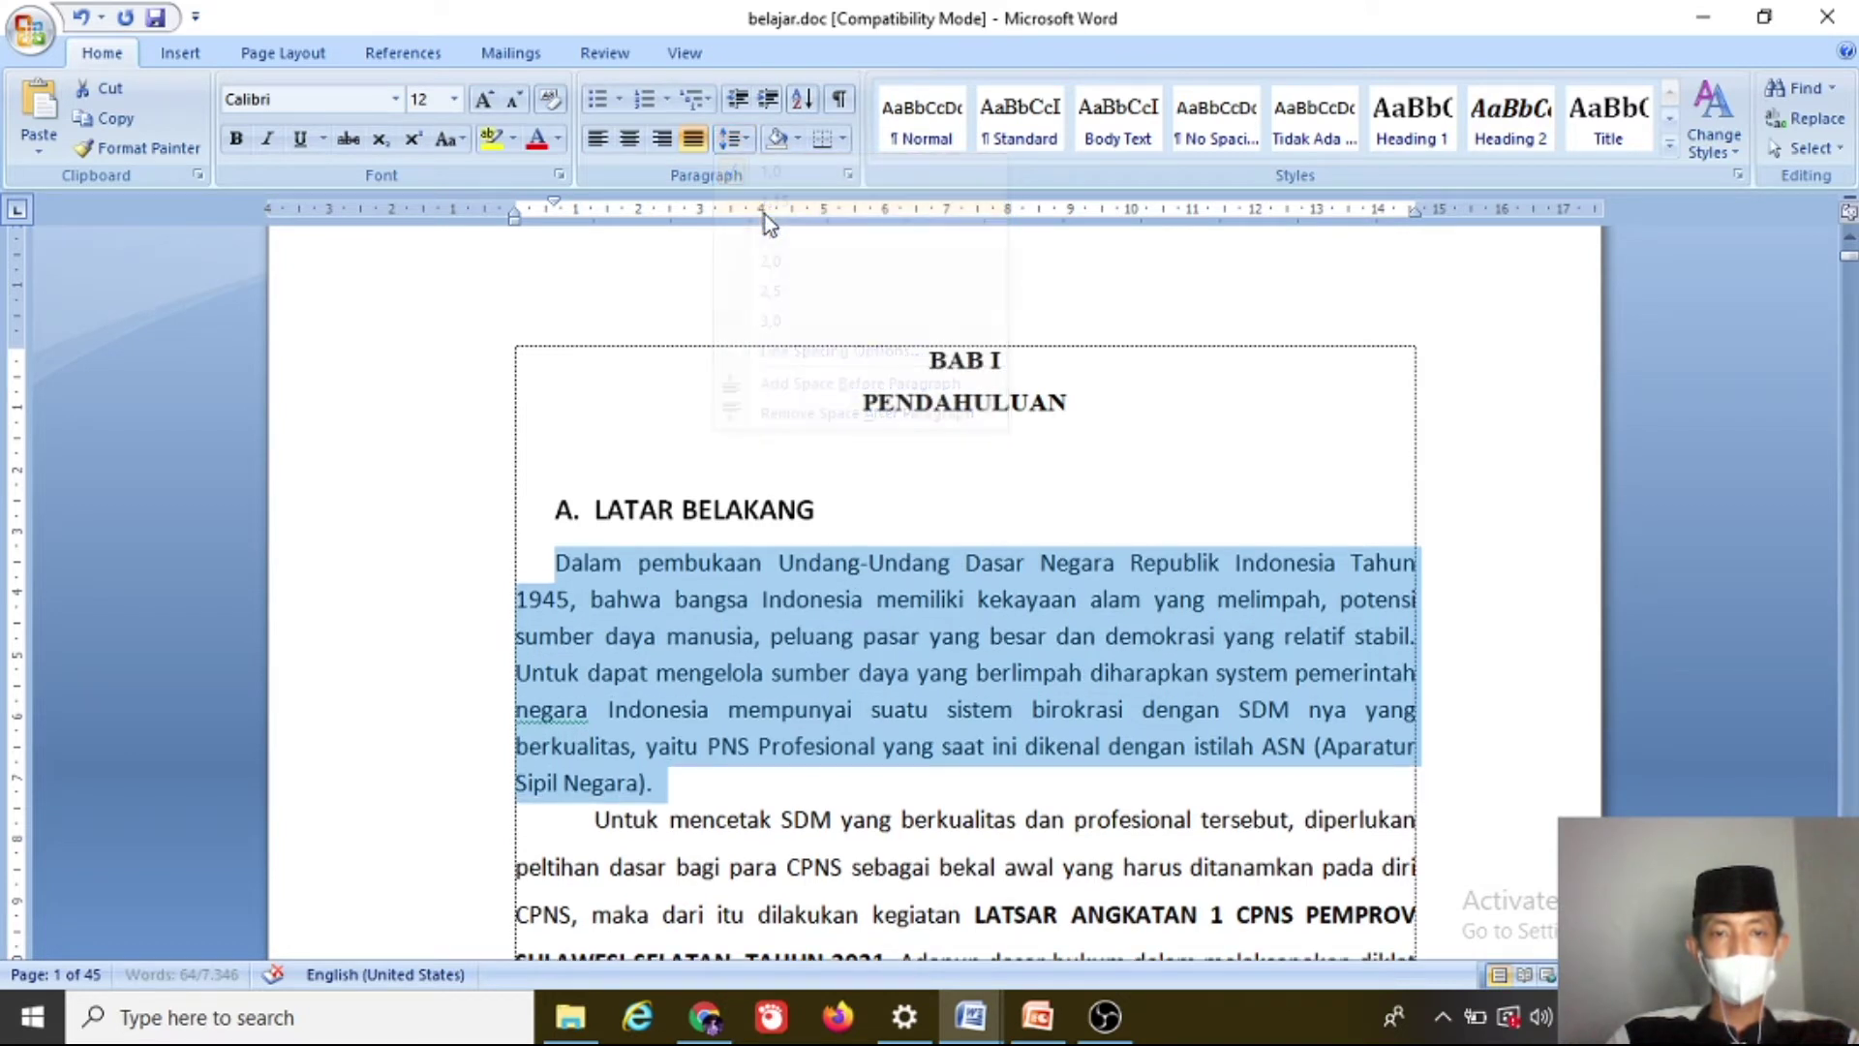
Step: Try a dark olive green shading on the first paragraph under "LATAR BELAKANG" and undo it
left_click(798, 140)
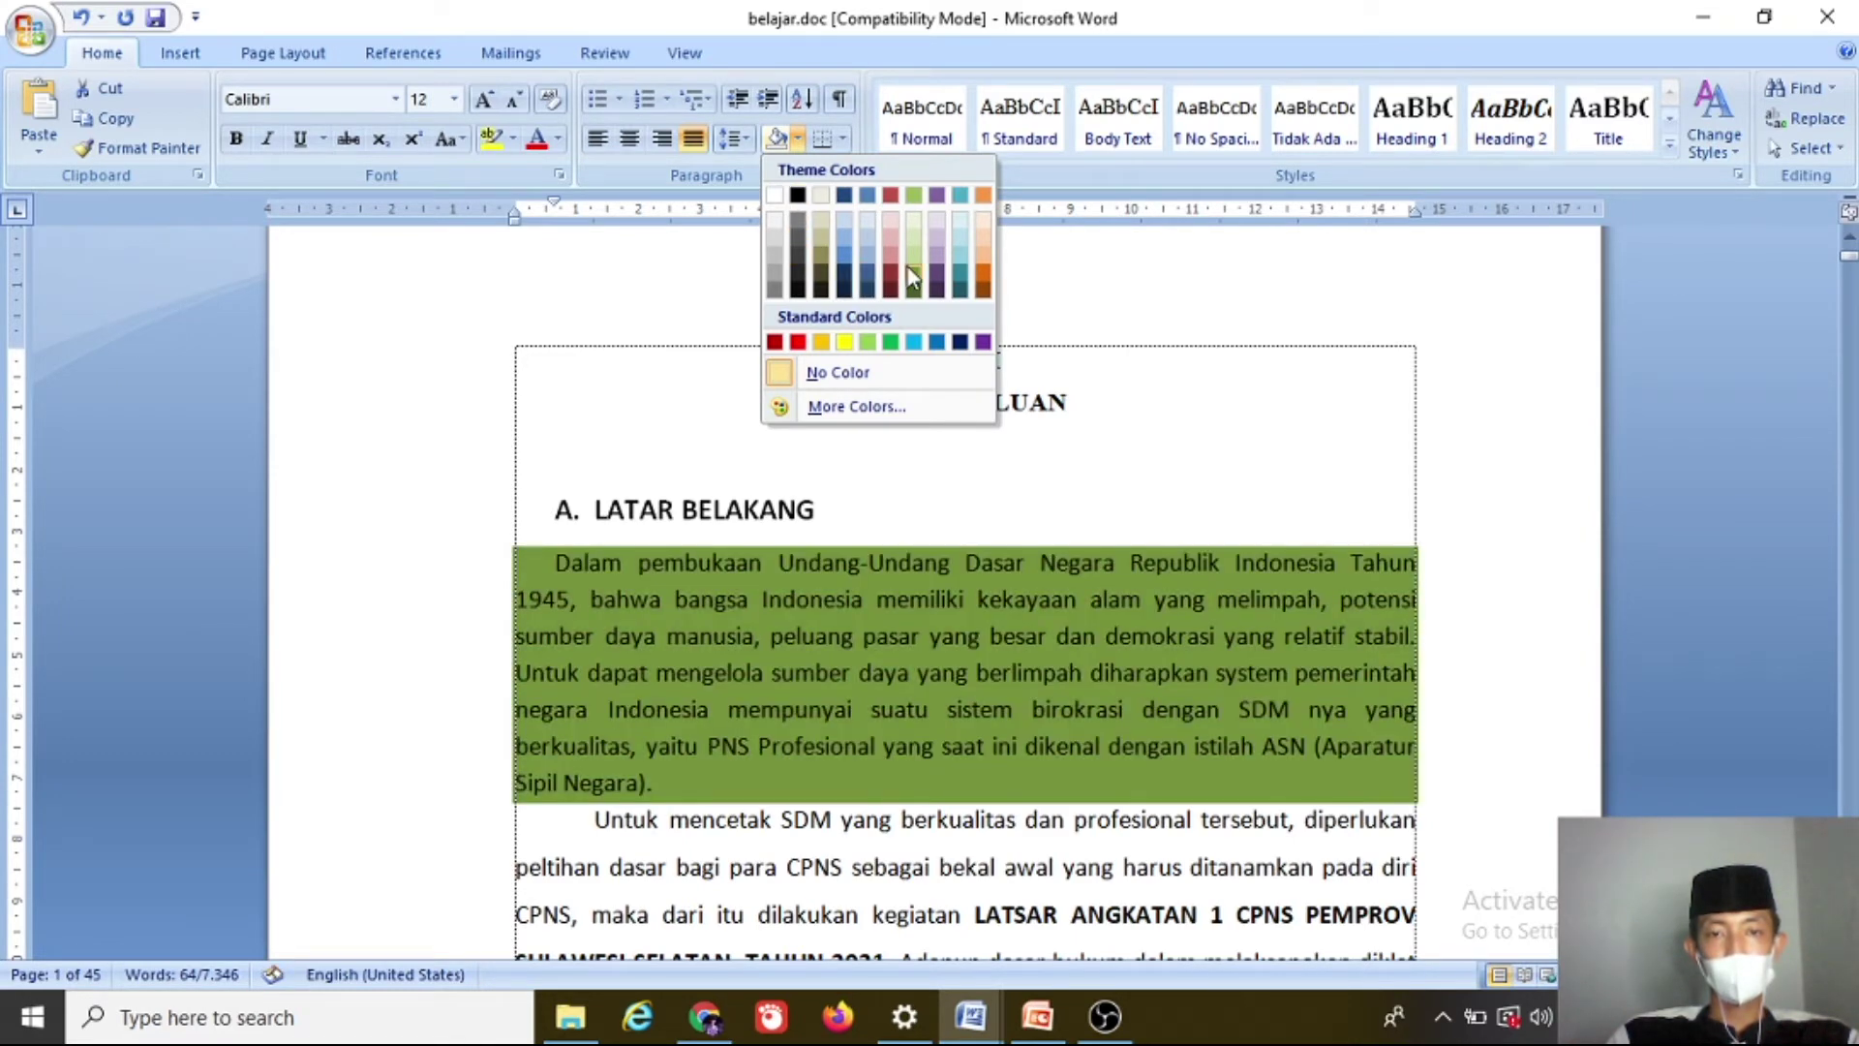
left_click(911, 279)
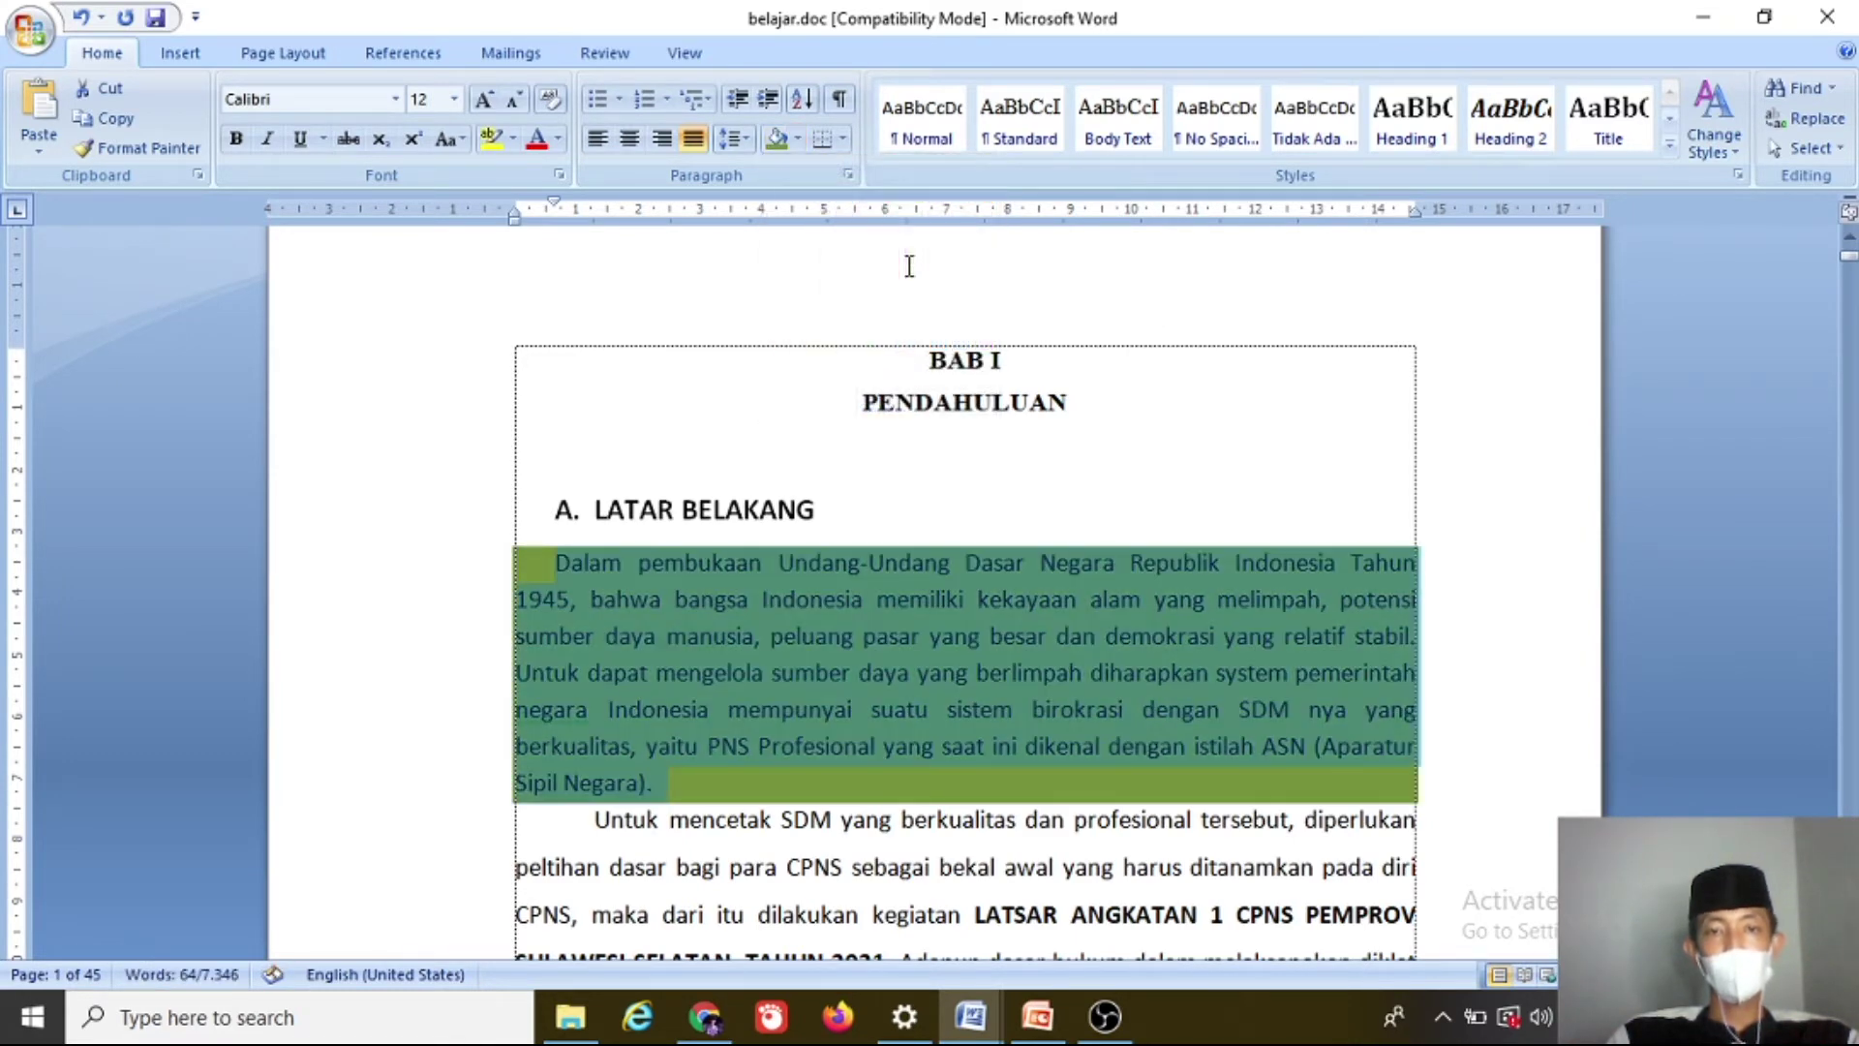
left_click(1016, 592)
key("ctrl+z")
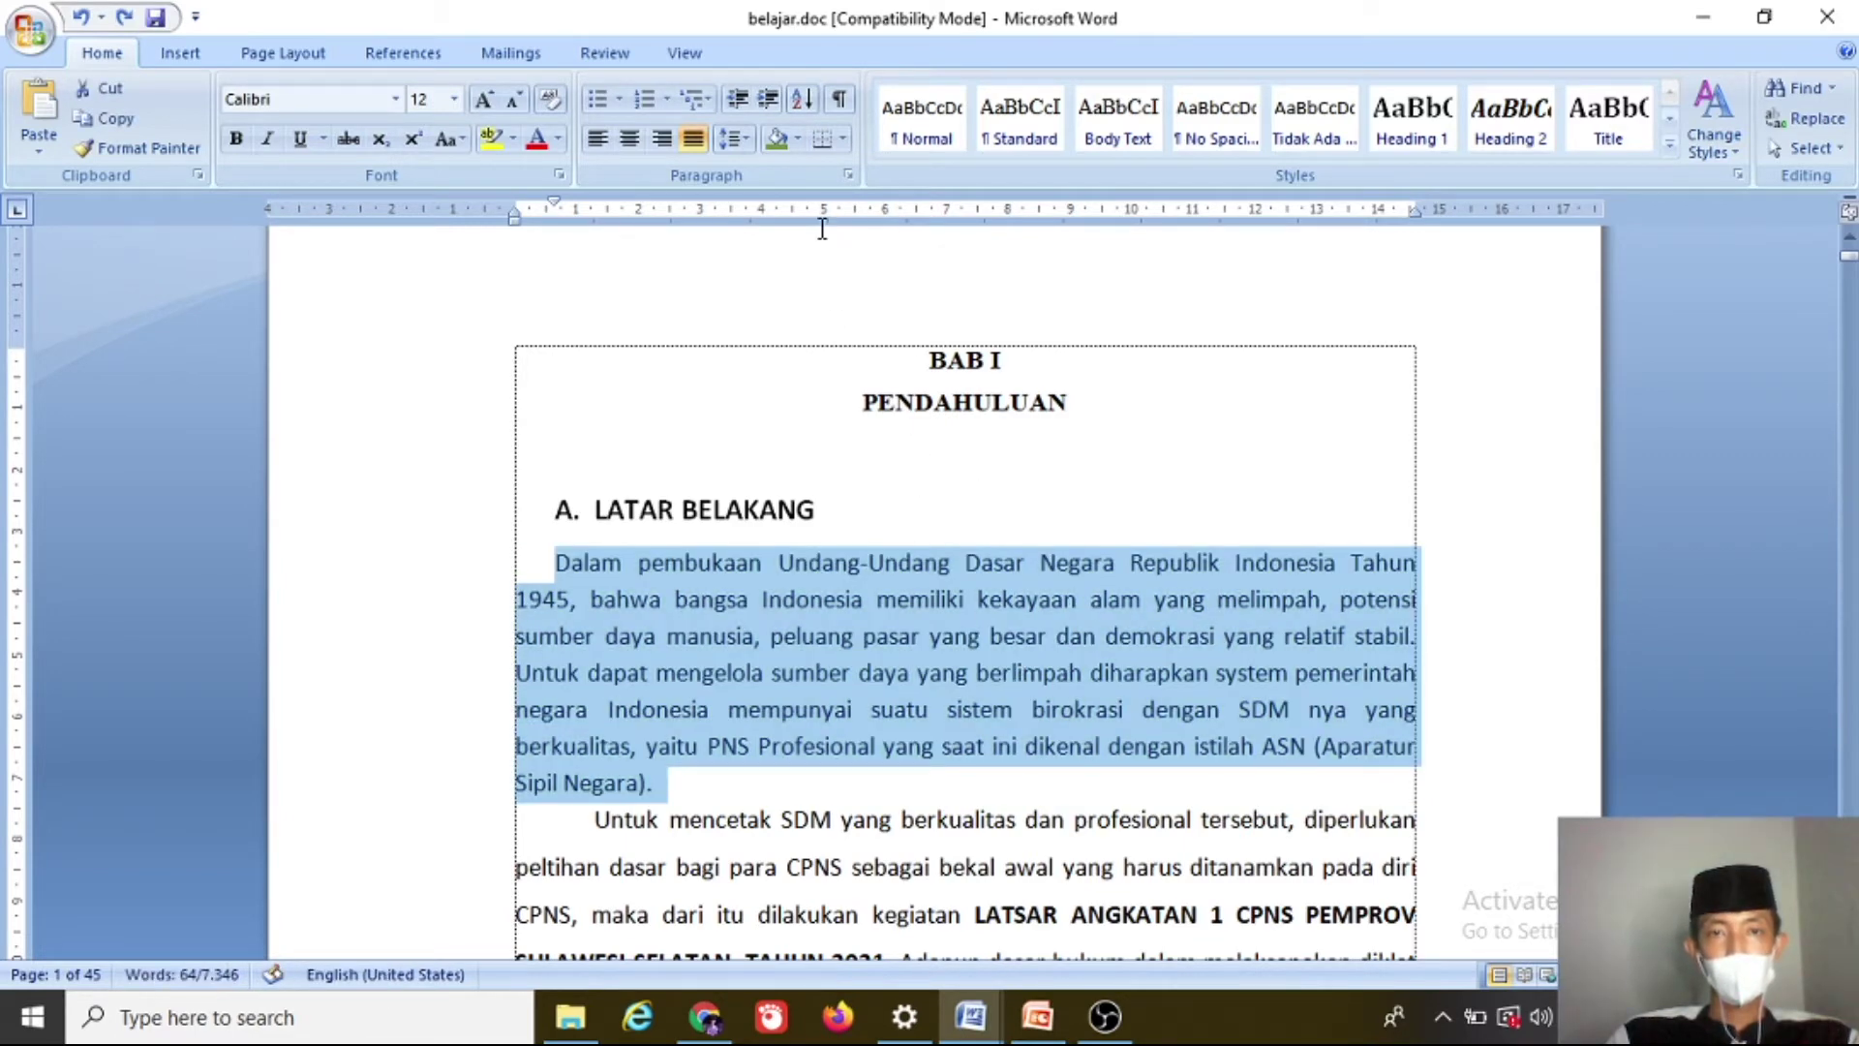
left_click(865, 635)
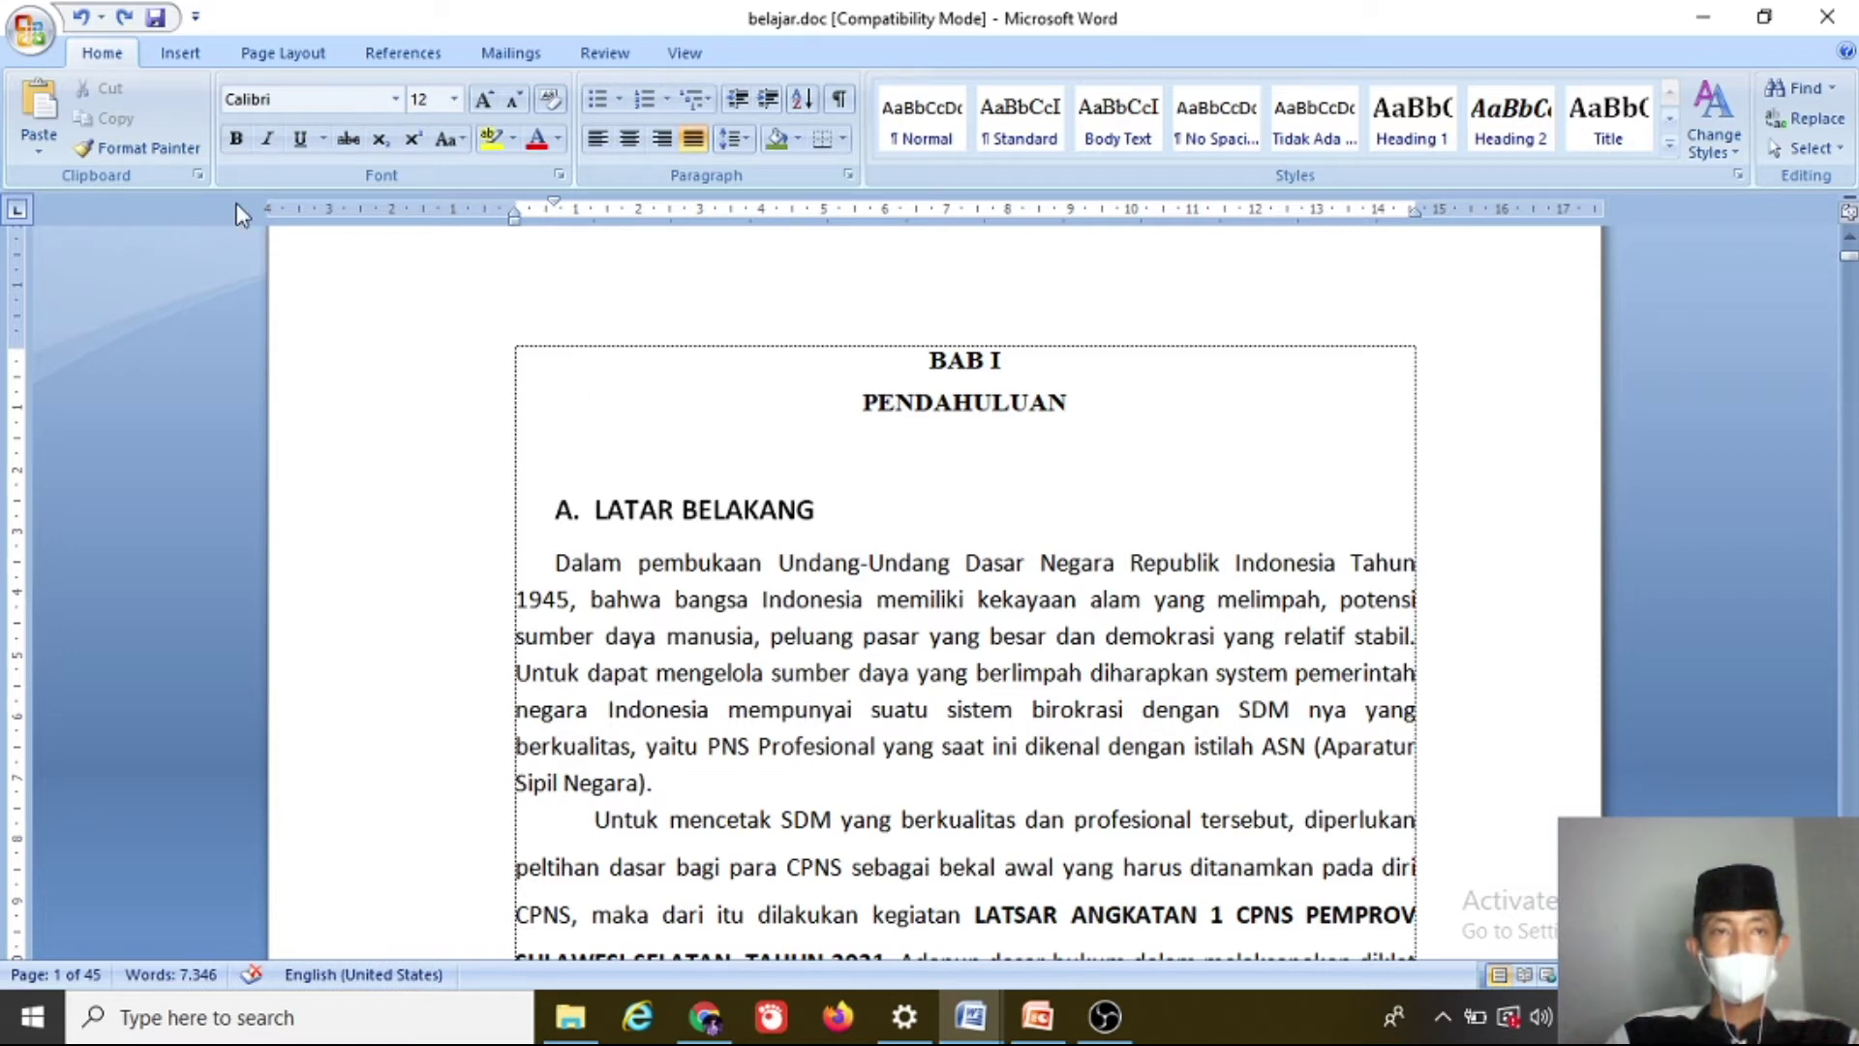
Step: Examine the options for inserting tables, pictures, clip art and shapes without adding anything to the document
left_click(189, 56)
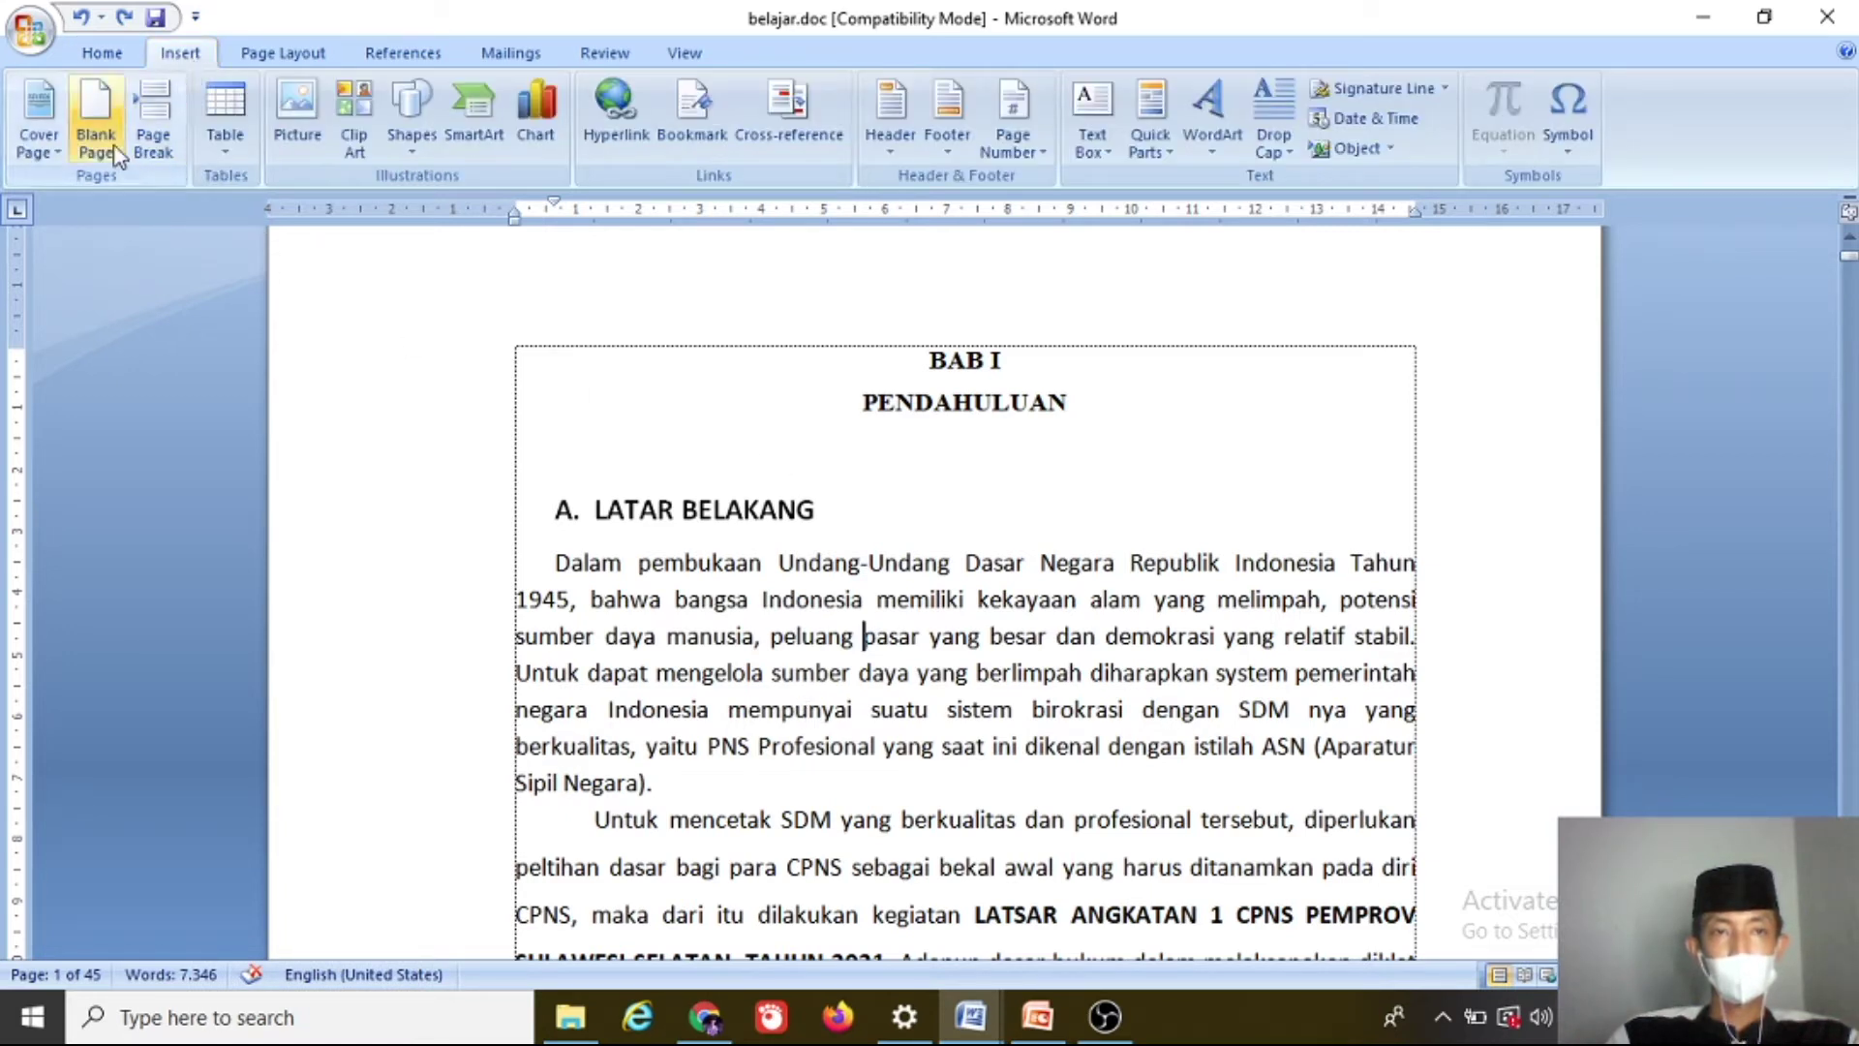
left_click(241, 158)
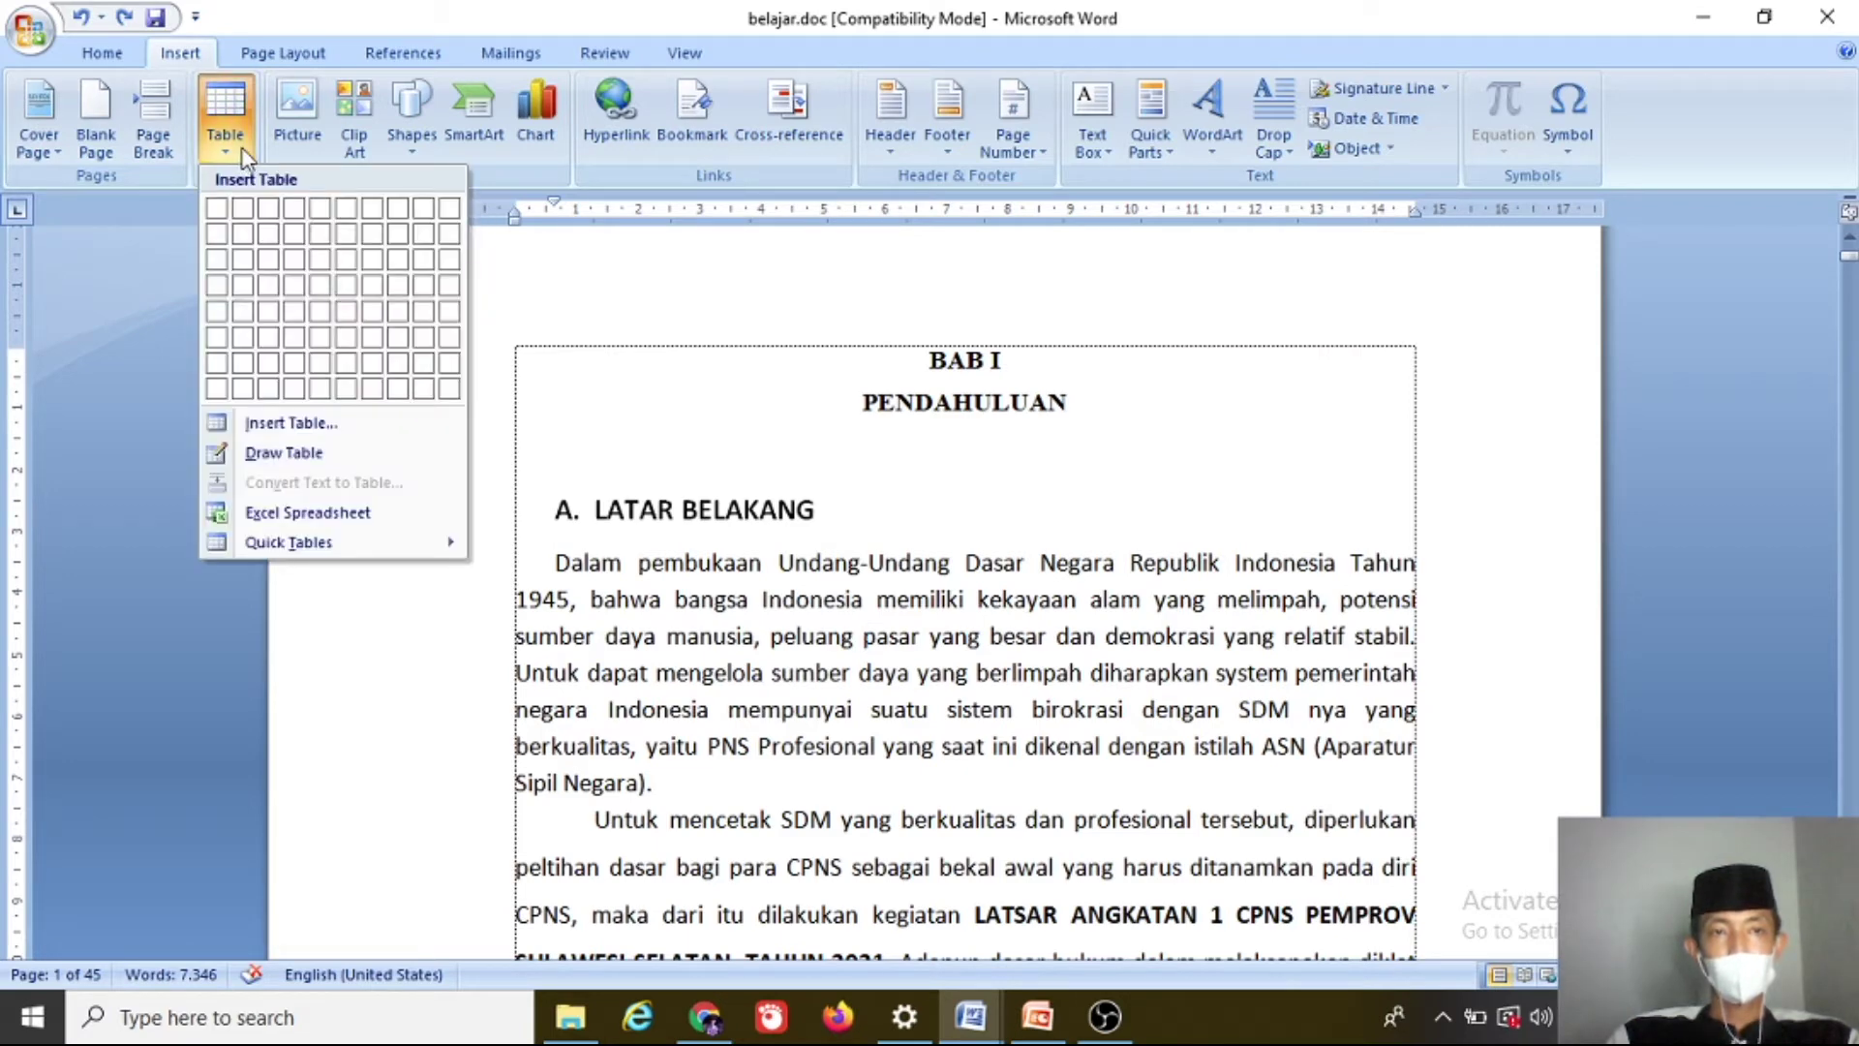
left_click(300, 107)
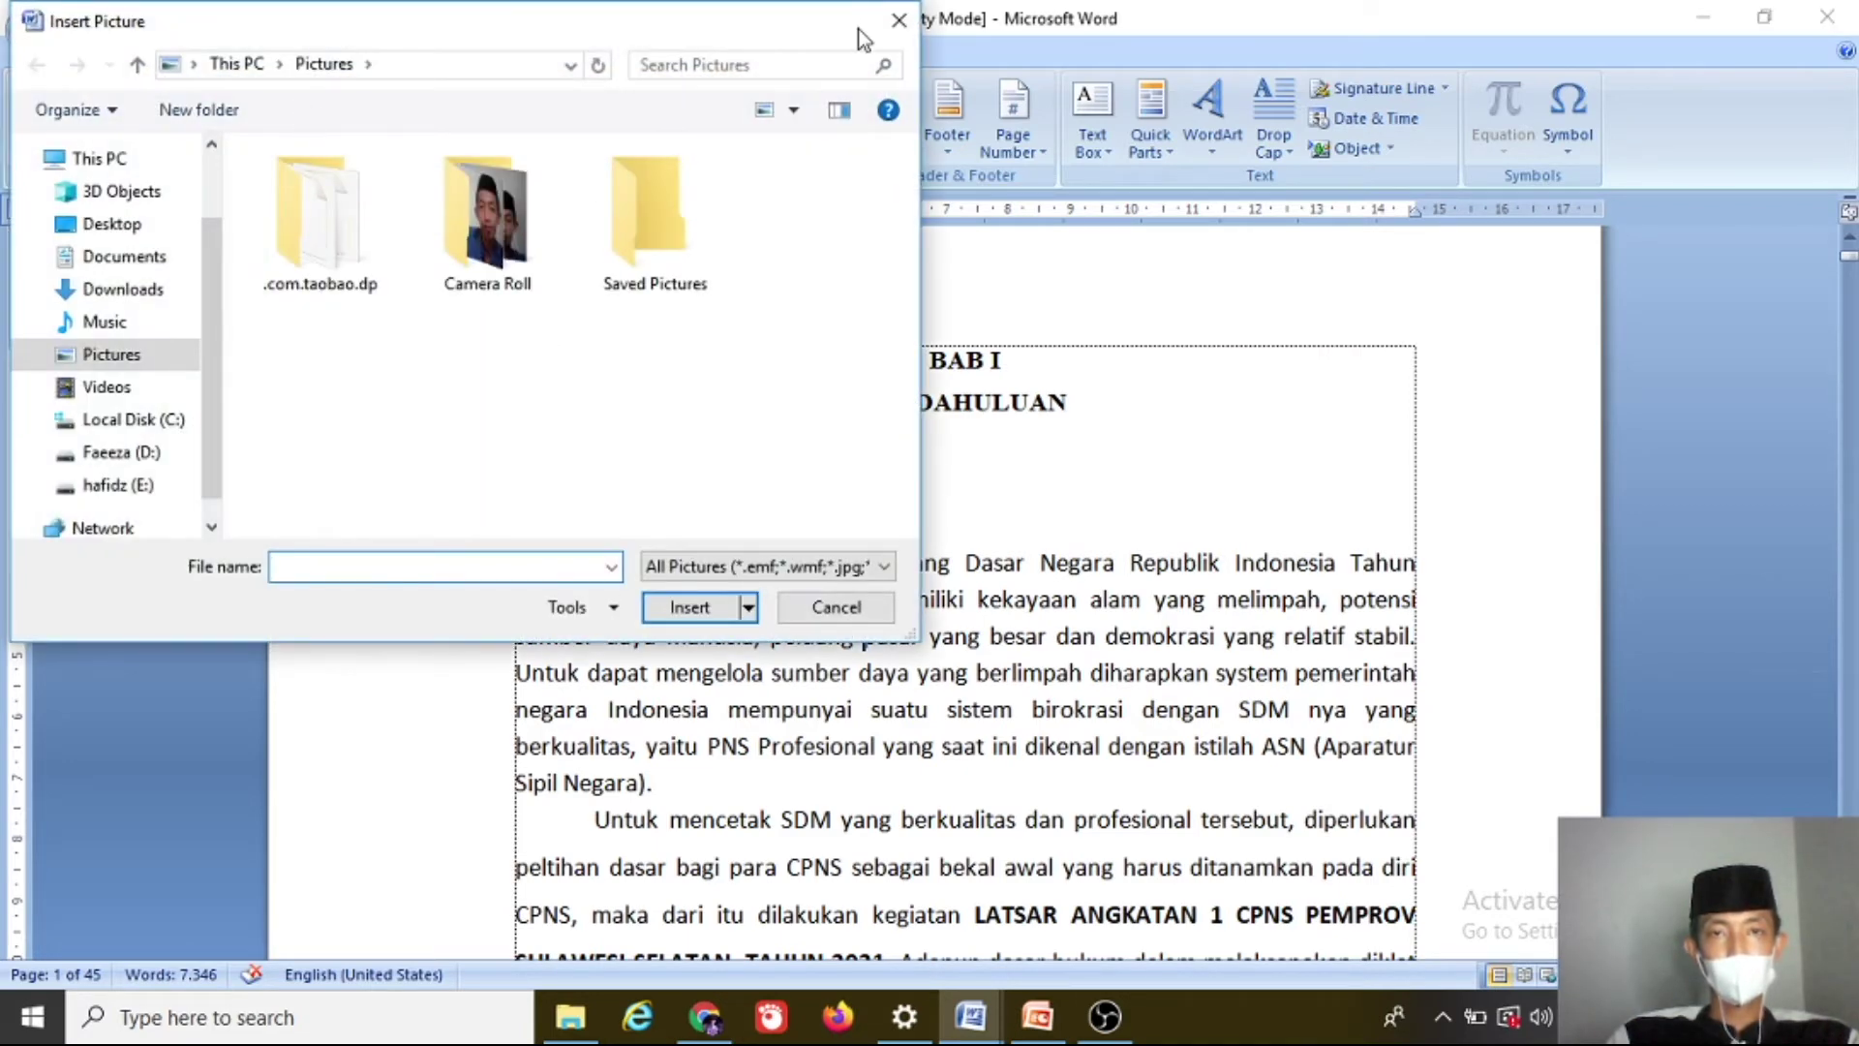
left_click(900, 21)
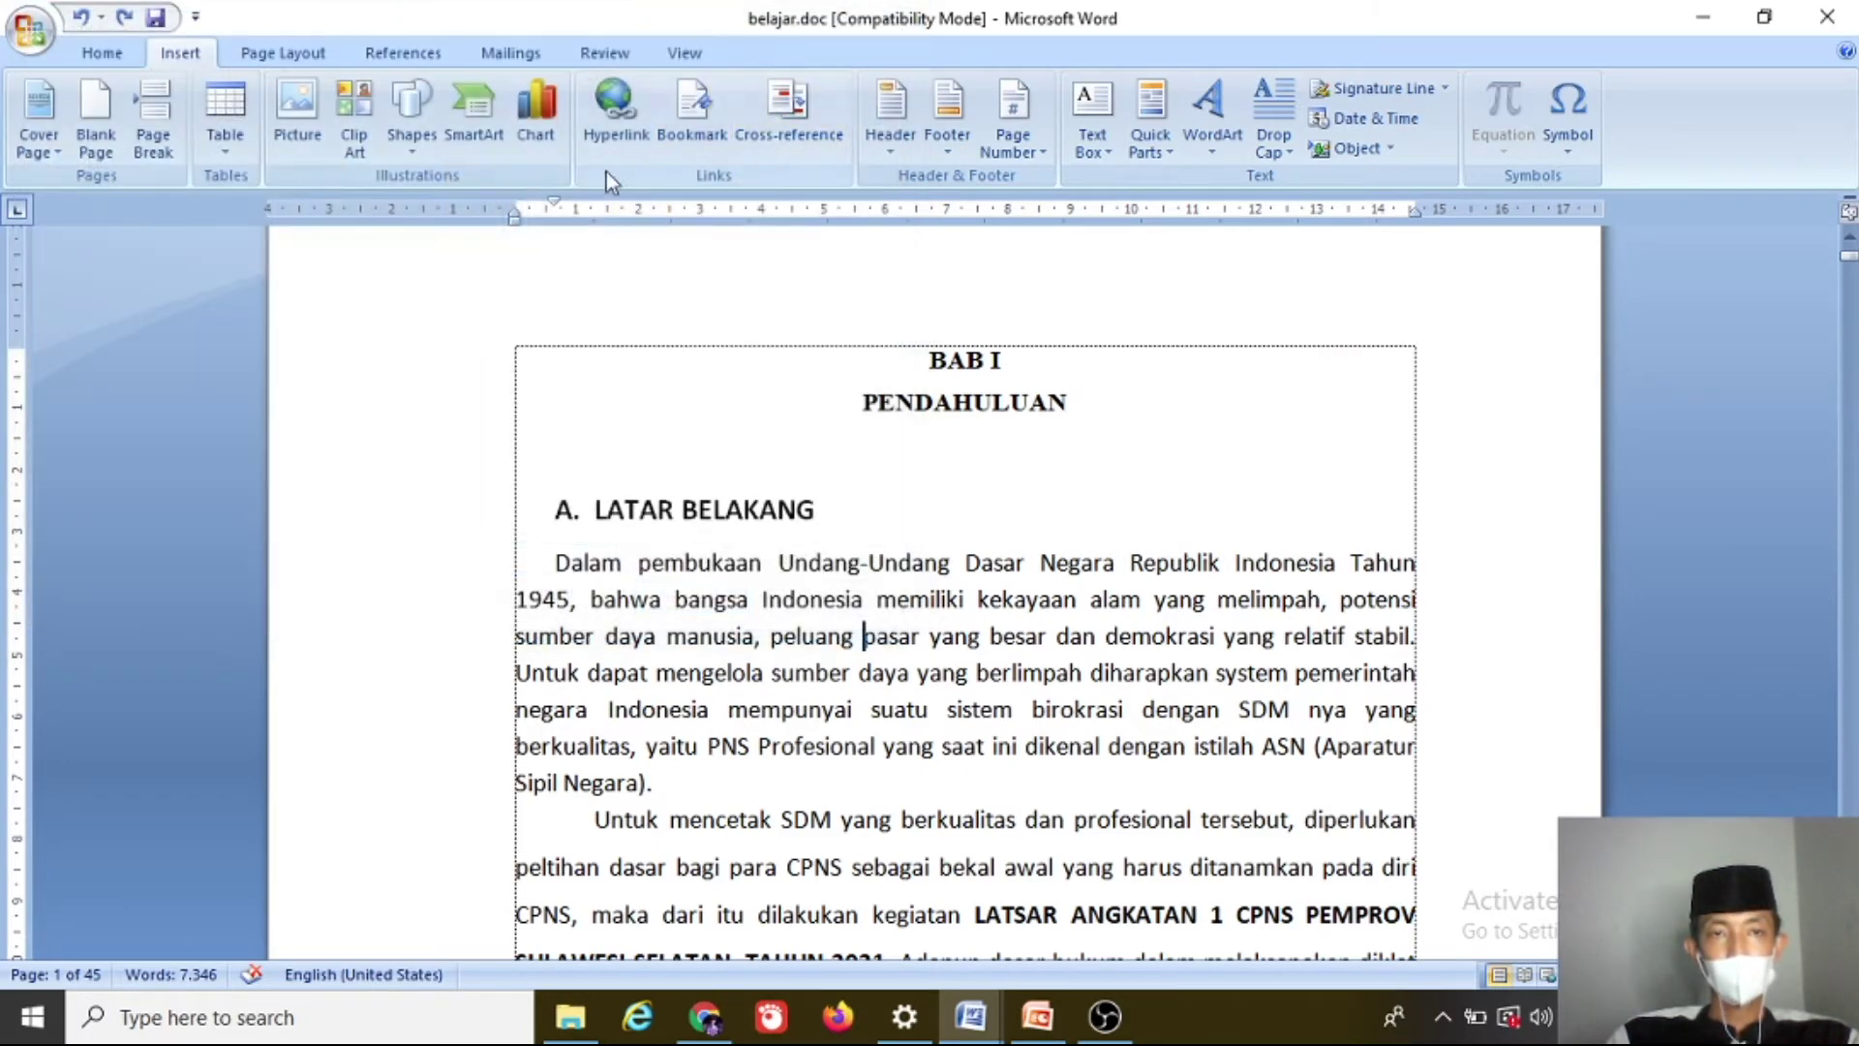
left_click(354, 121)
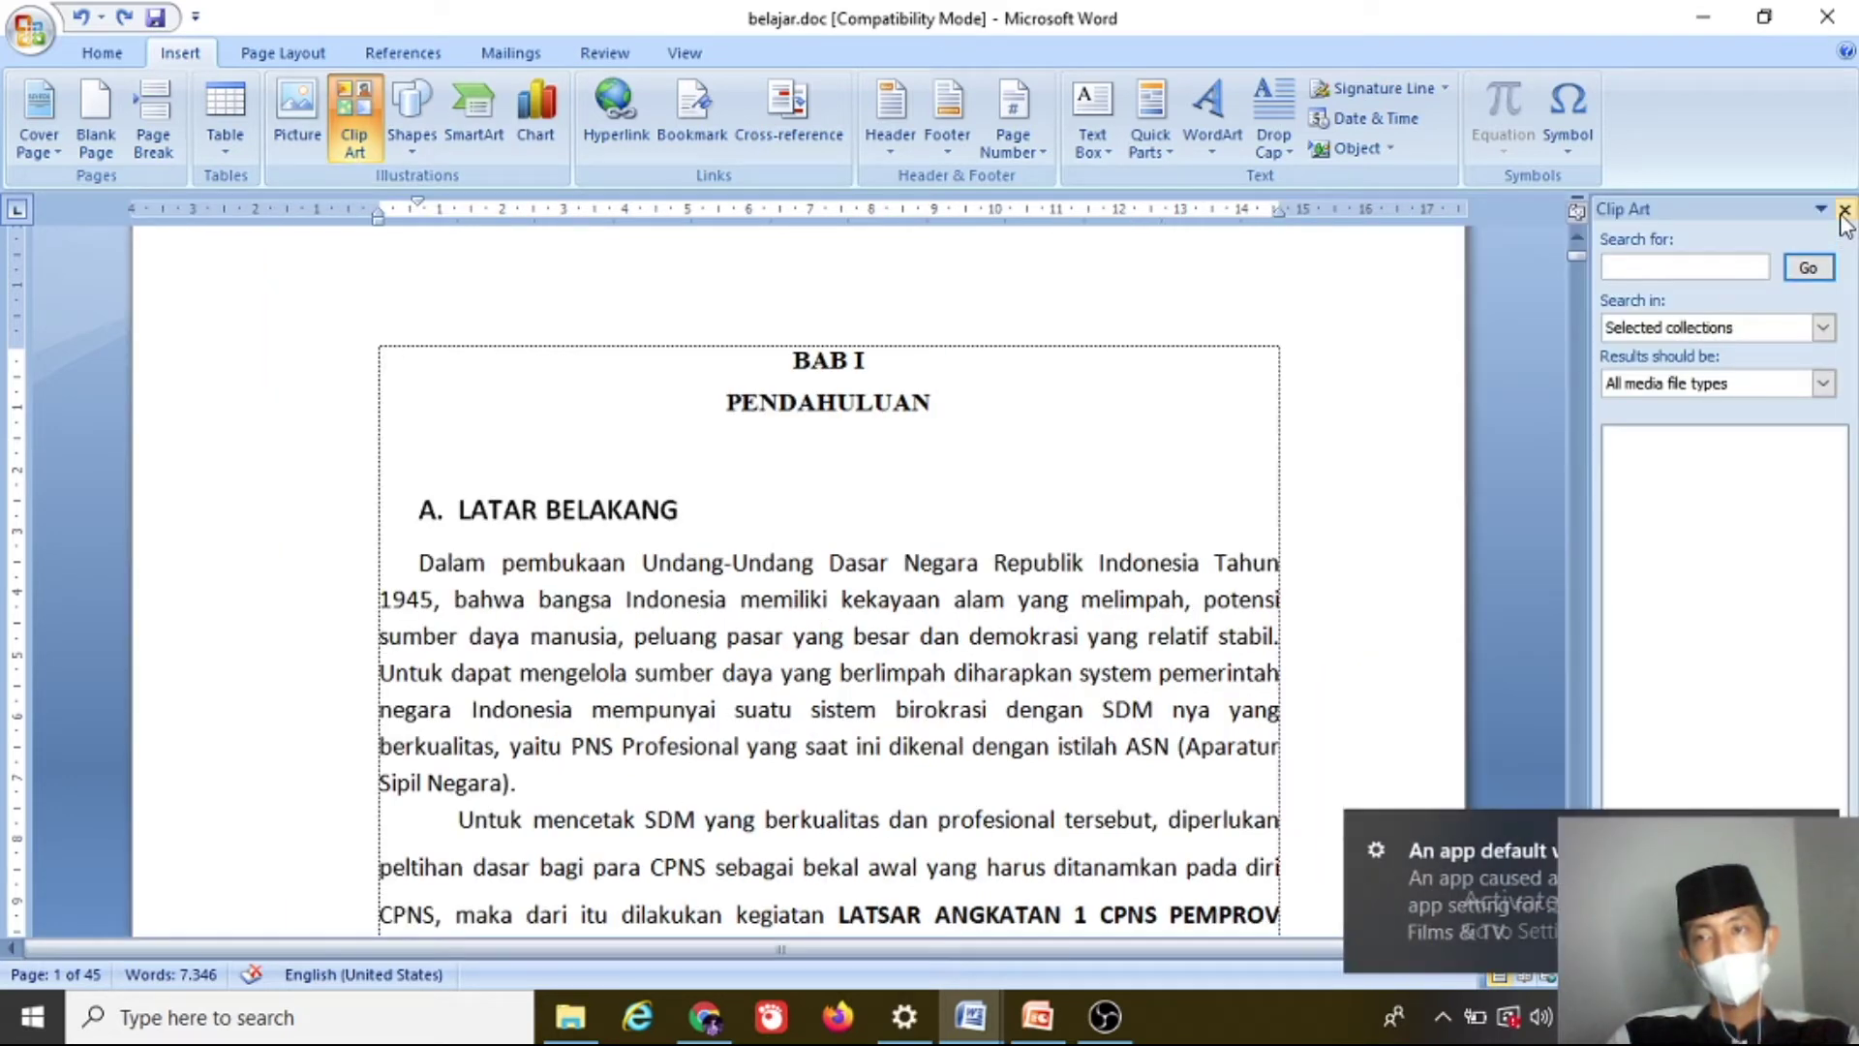
left_click(1843, 206)
left_click(412, 135)
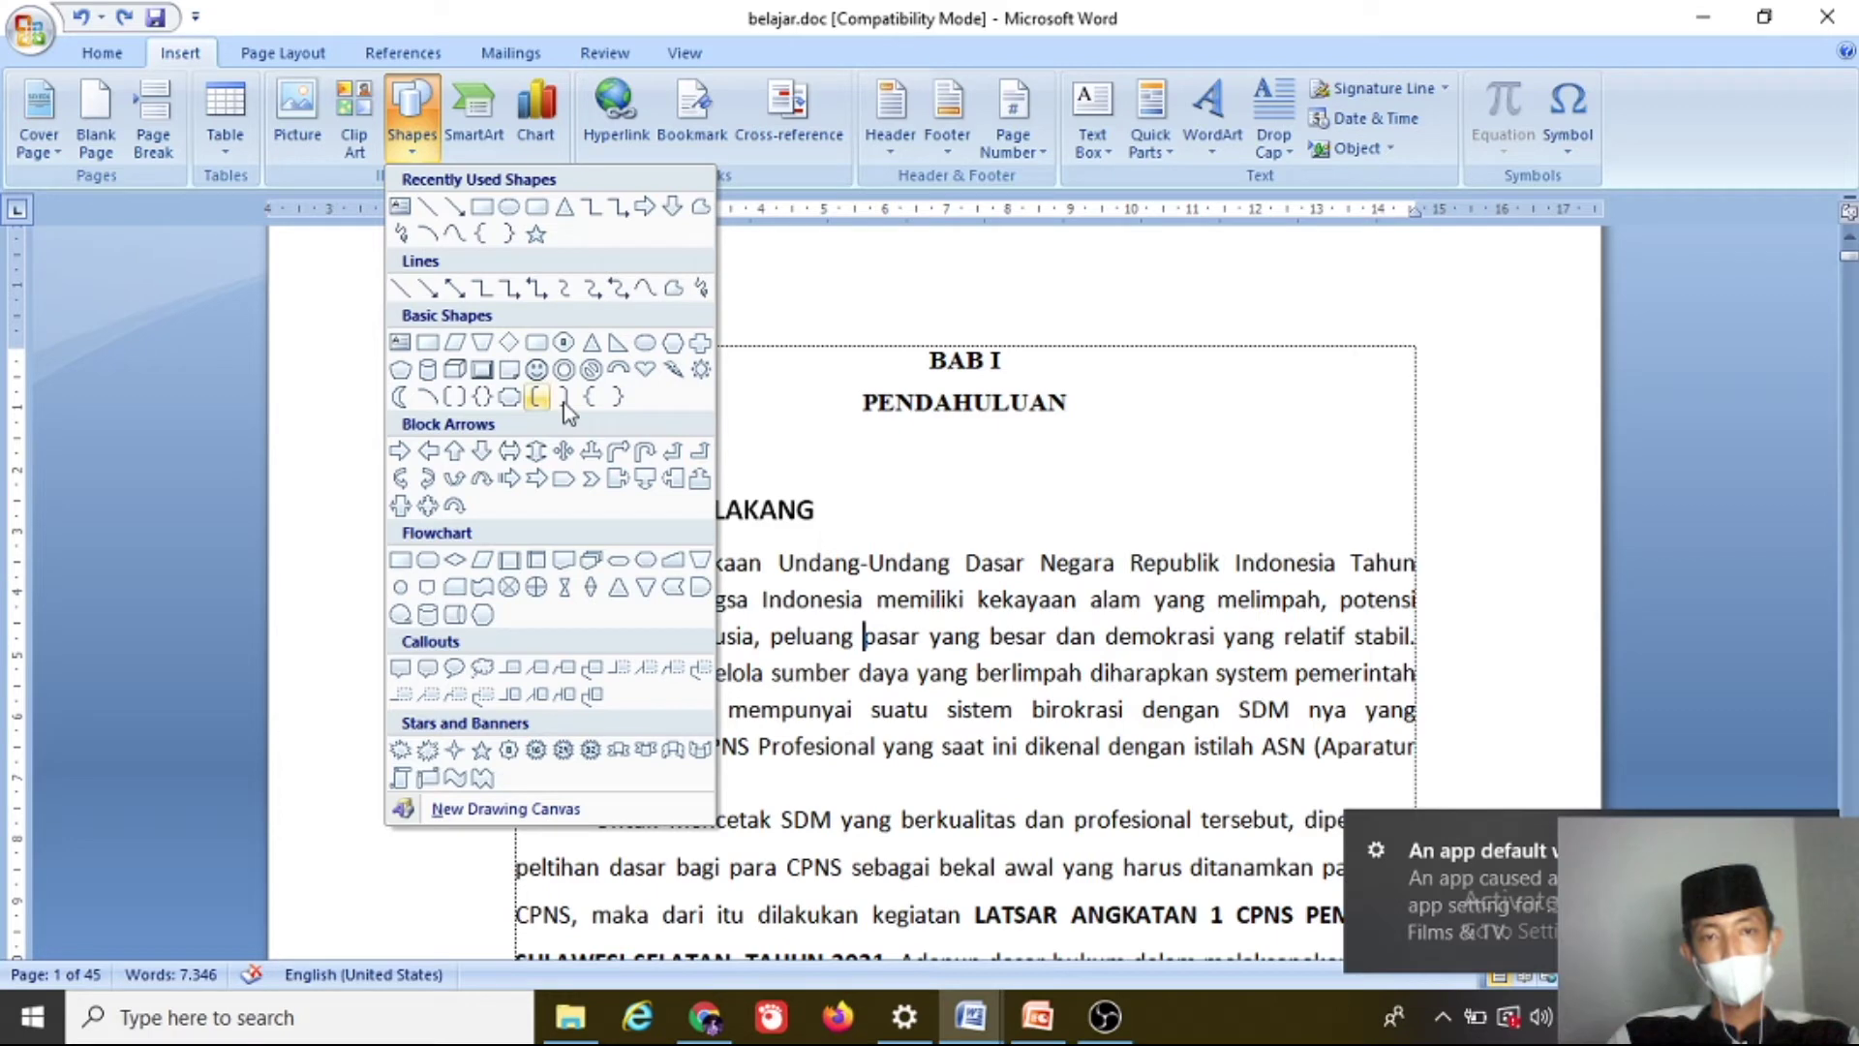
left_click(513, 153)
Step: Try inserting a default chart before "pasar" in the first paragraph, close its datasheet and remove the chart
left_click(544, 128)
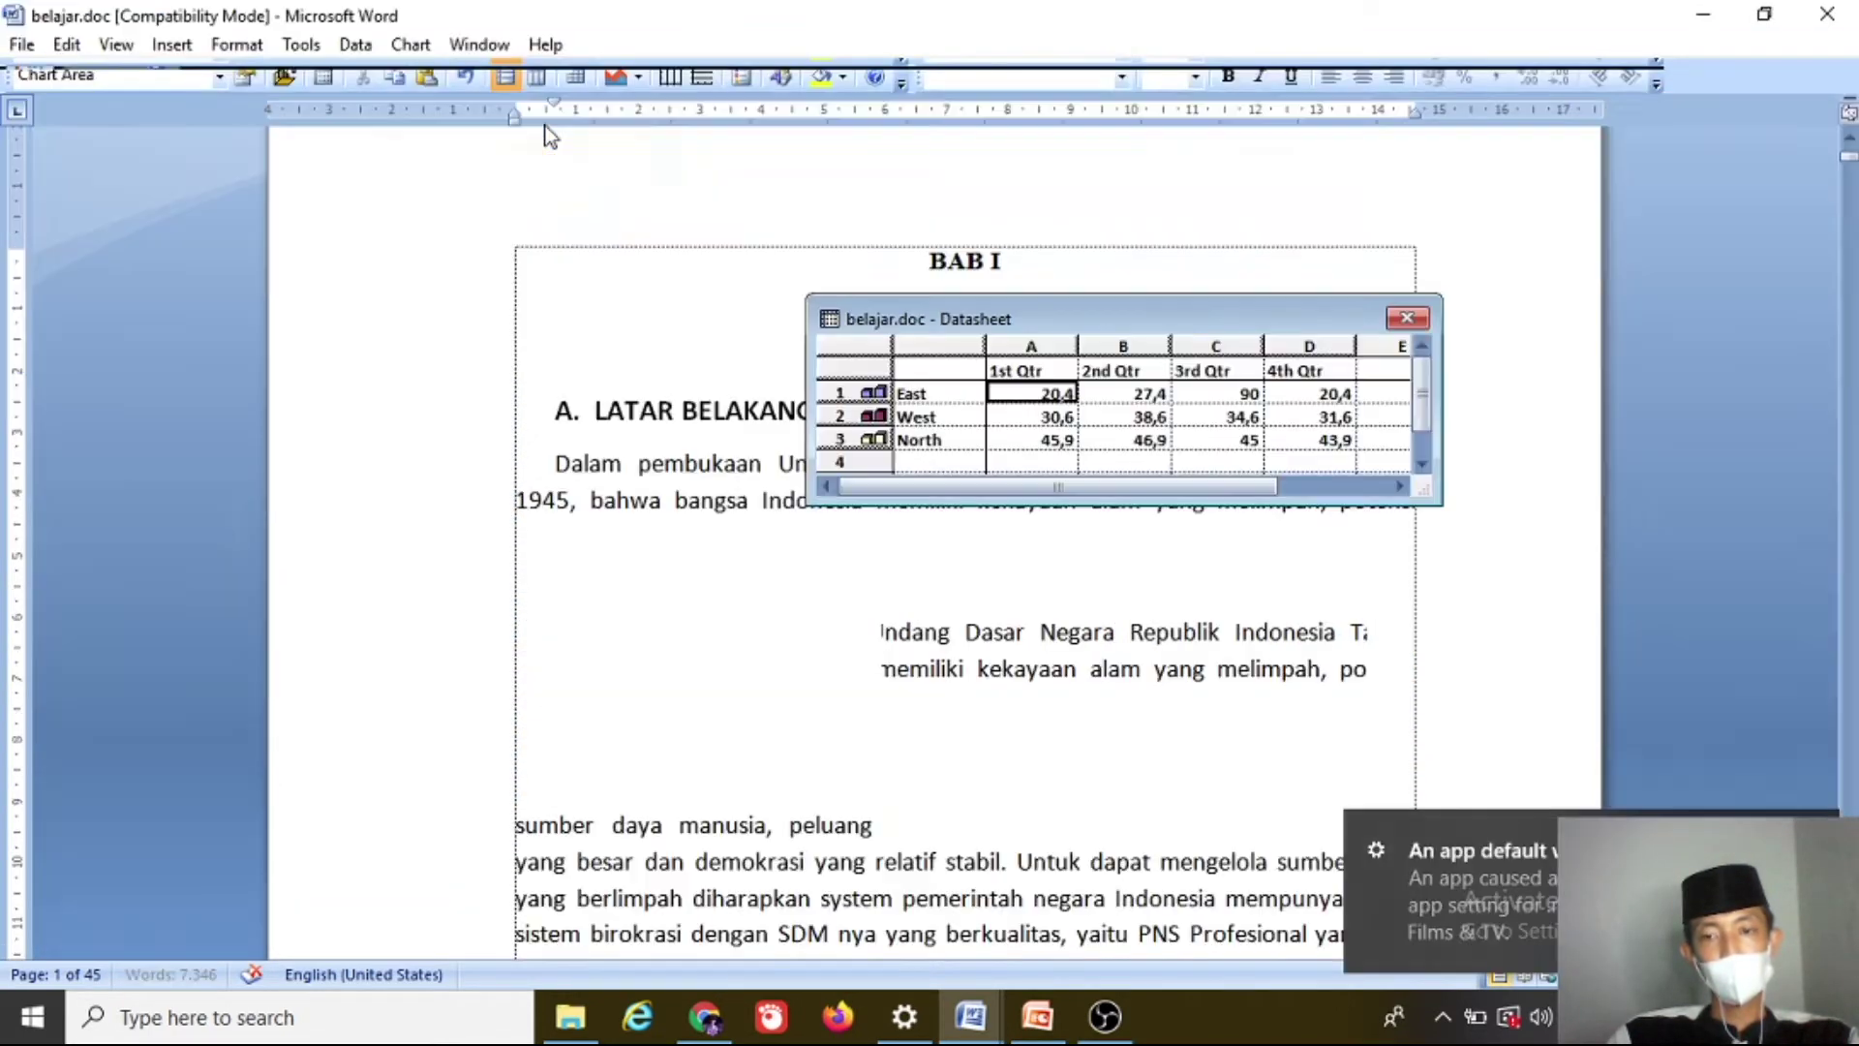
left_click(1409, 319)
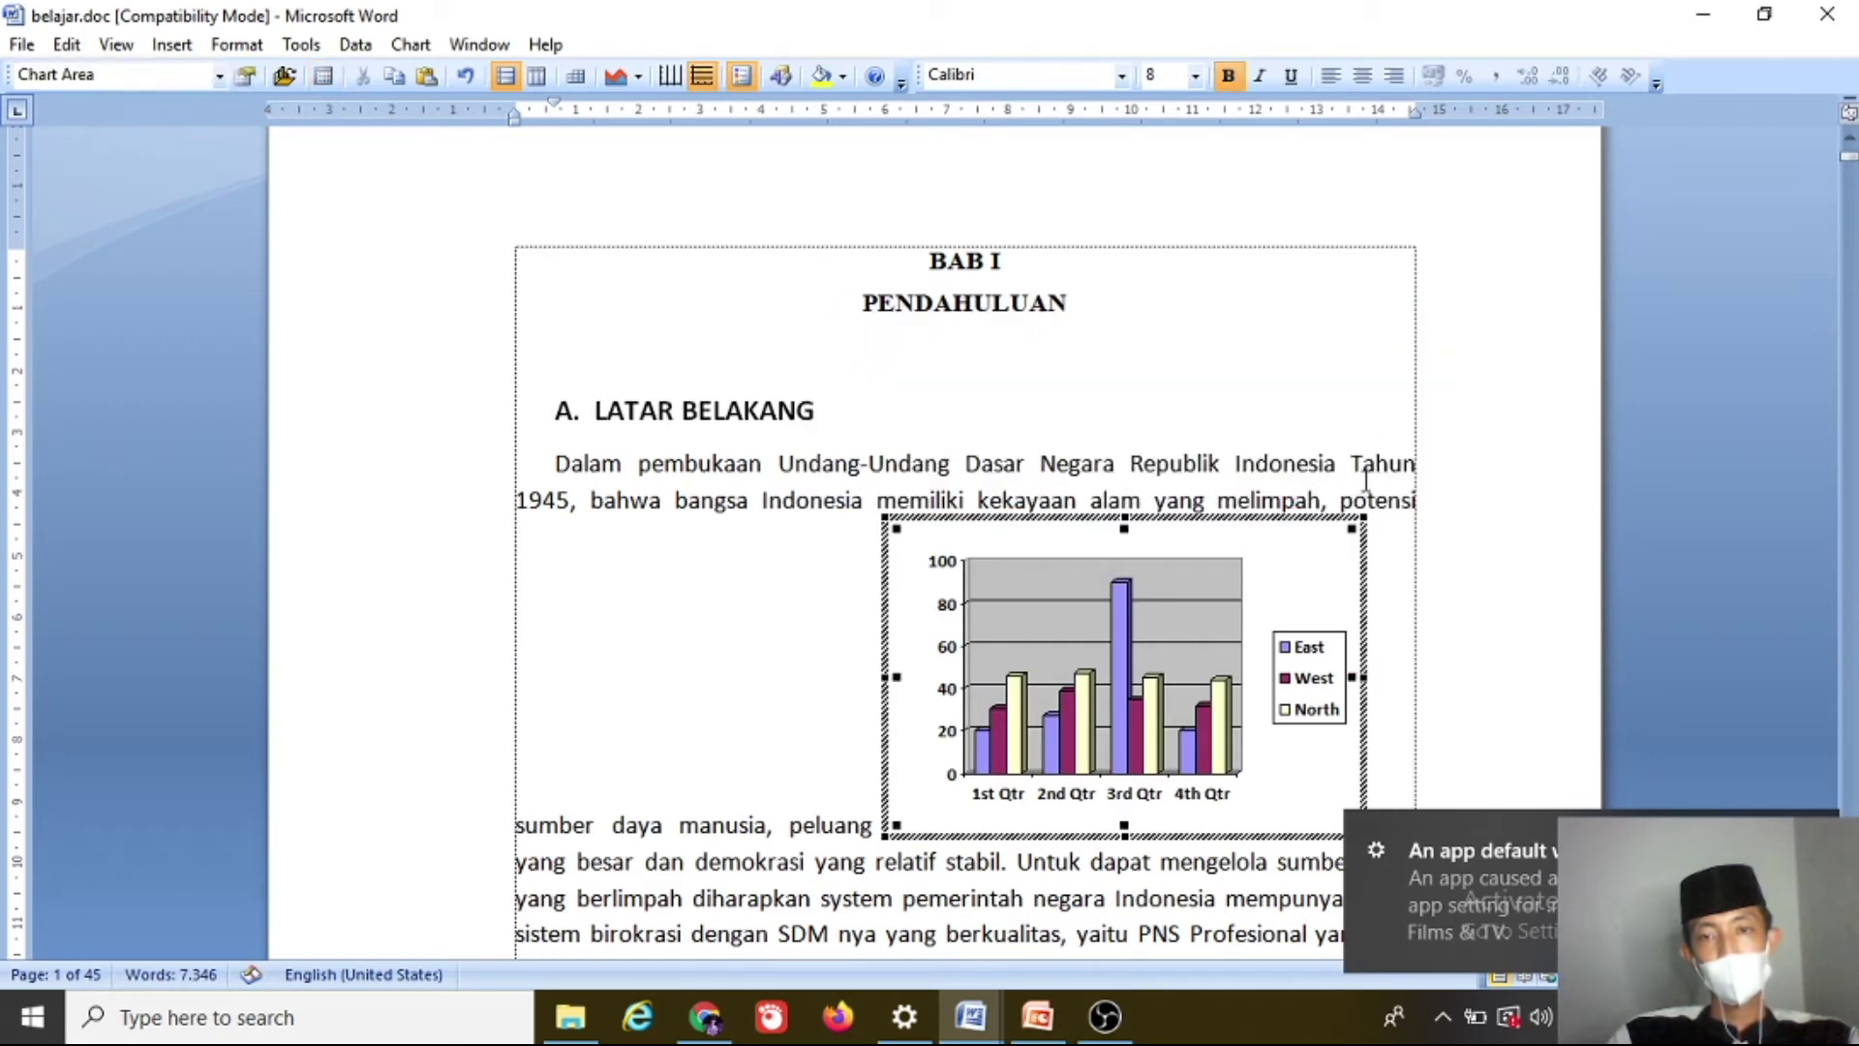
left_click(1378, 599)
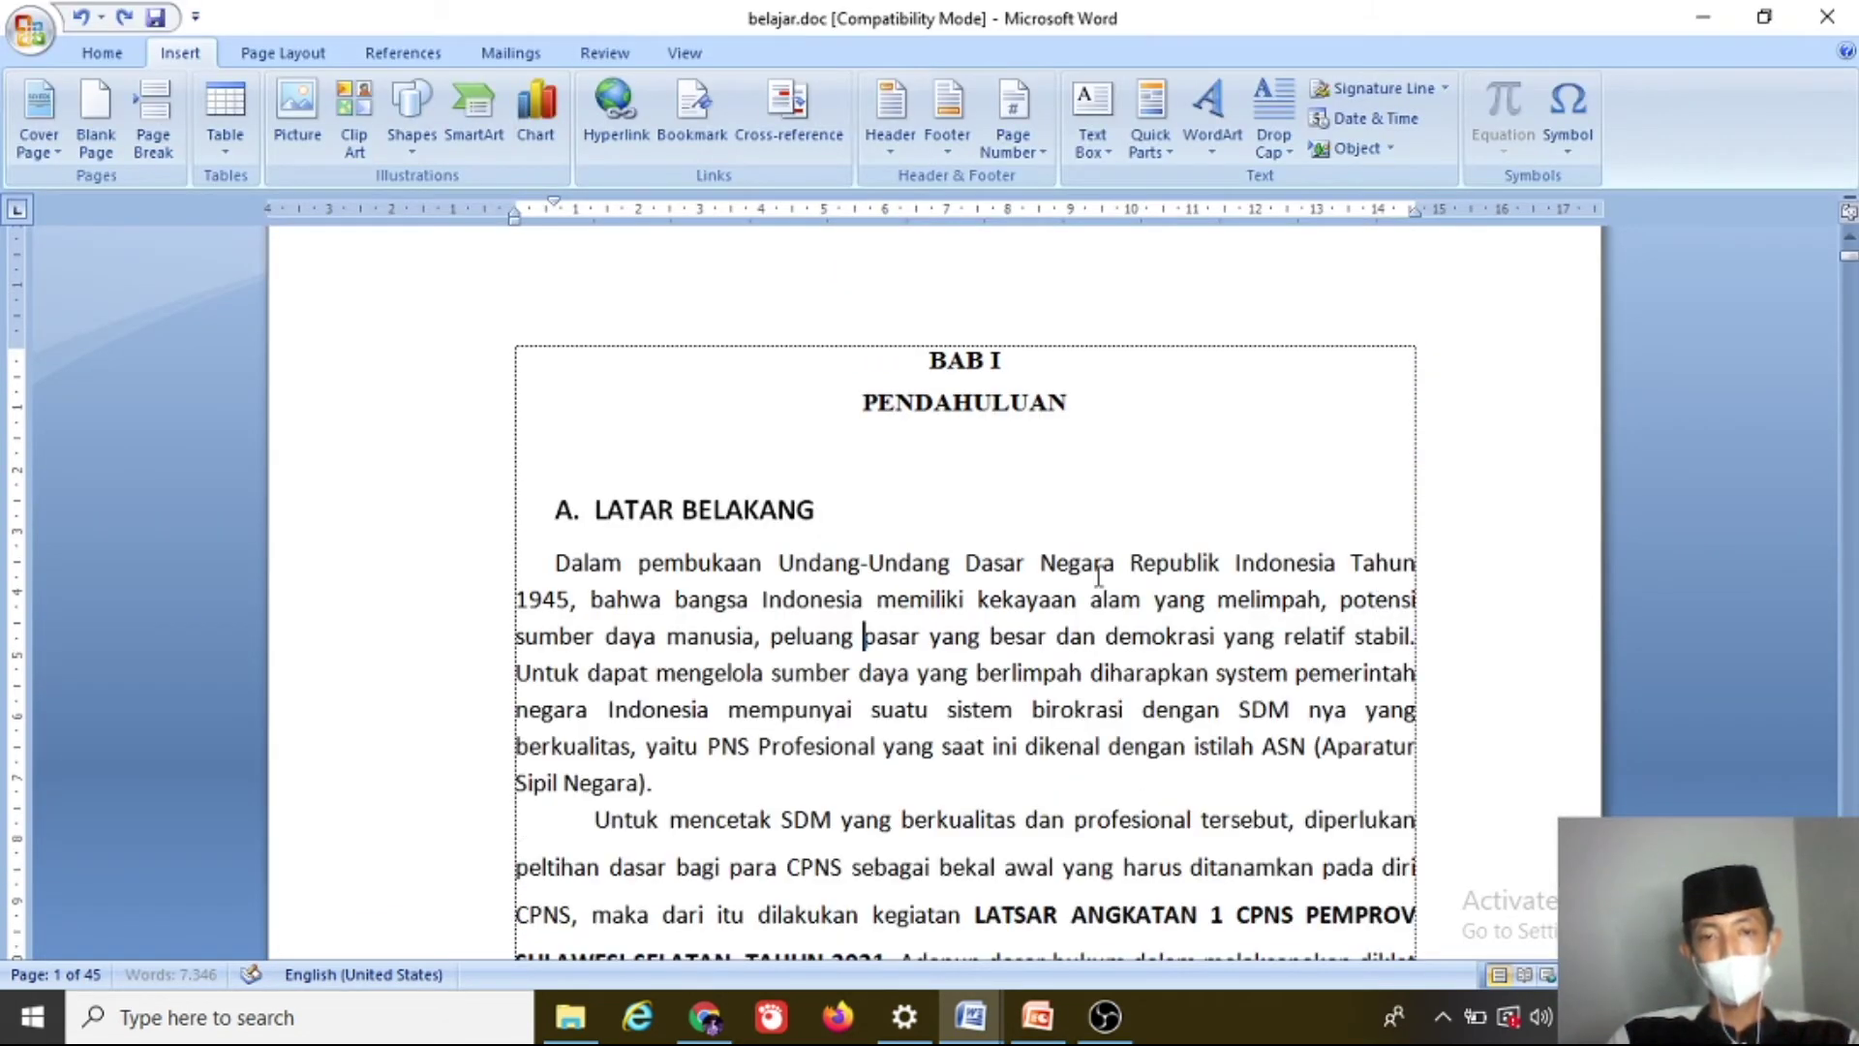
Step: Undo the line spacing changes on the first paragraph under "LATAR BELAKANG"
triple_click(951, 579)
key("ctrl+5")
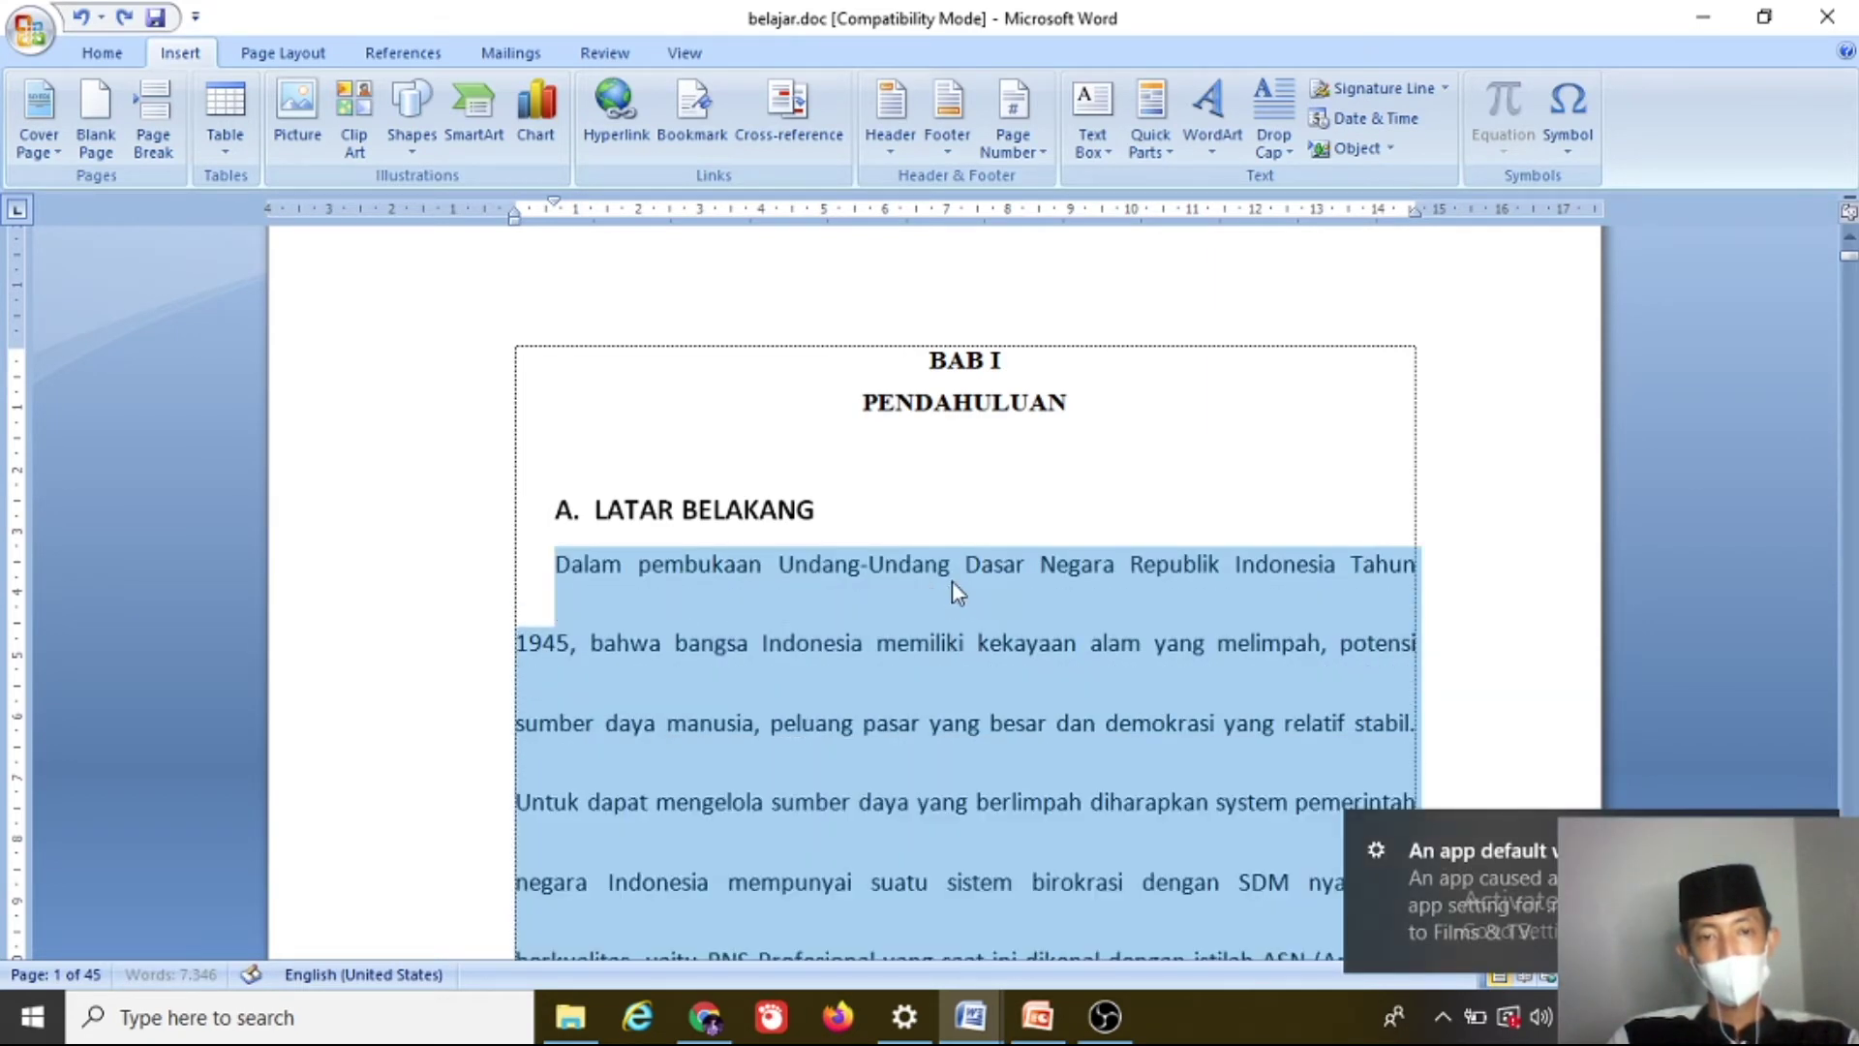
left_click(946, 523)
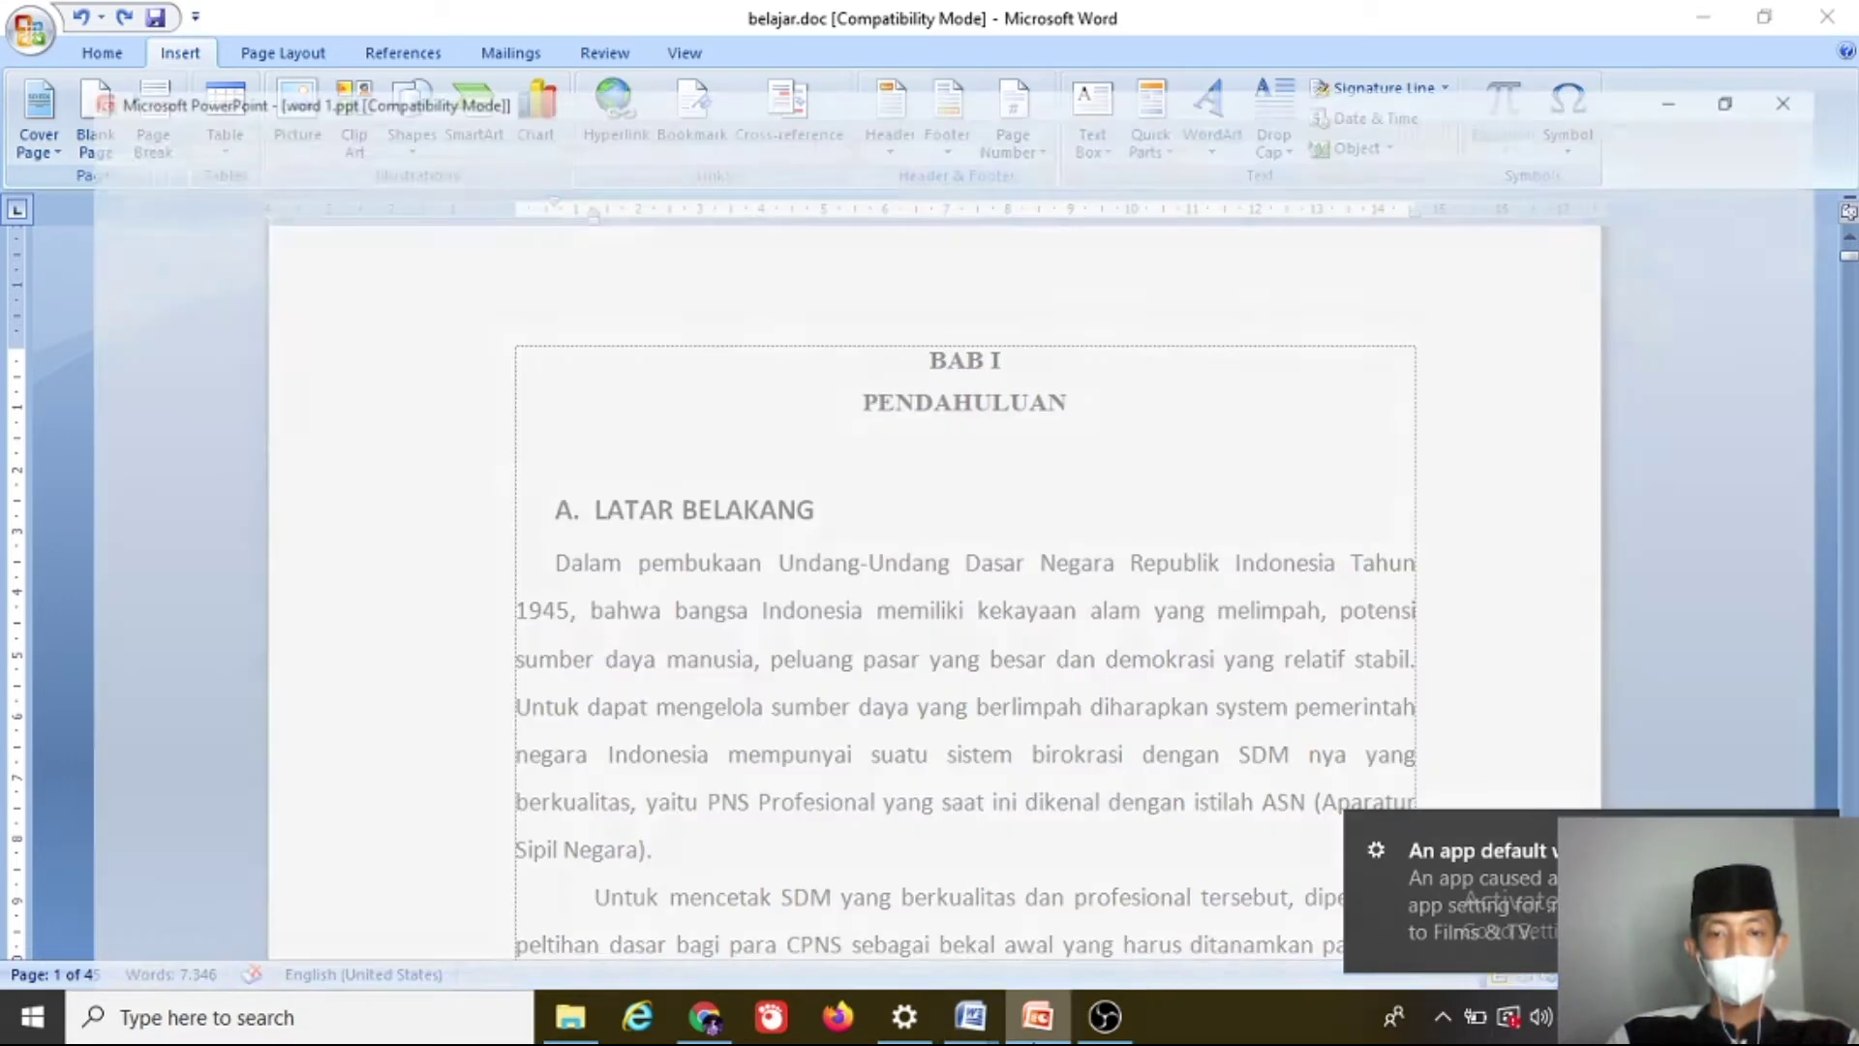
Step: Switch to PowerPoint to review the "TAHAP 1" topics on slide 3, and return to belajar.doc in Word
left_click(1037, 1016)
left_click(166, 625)
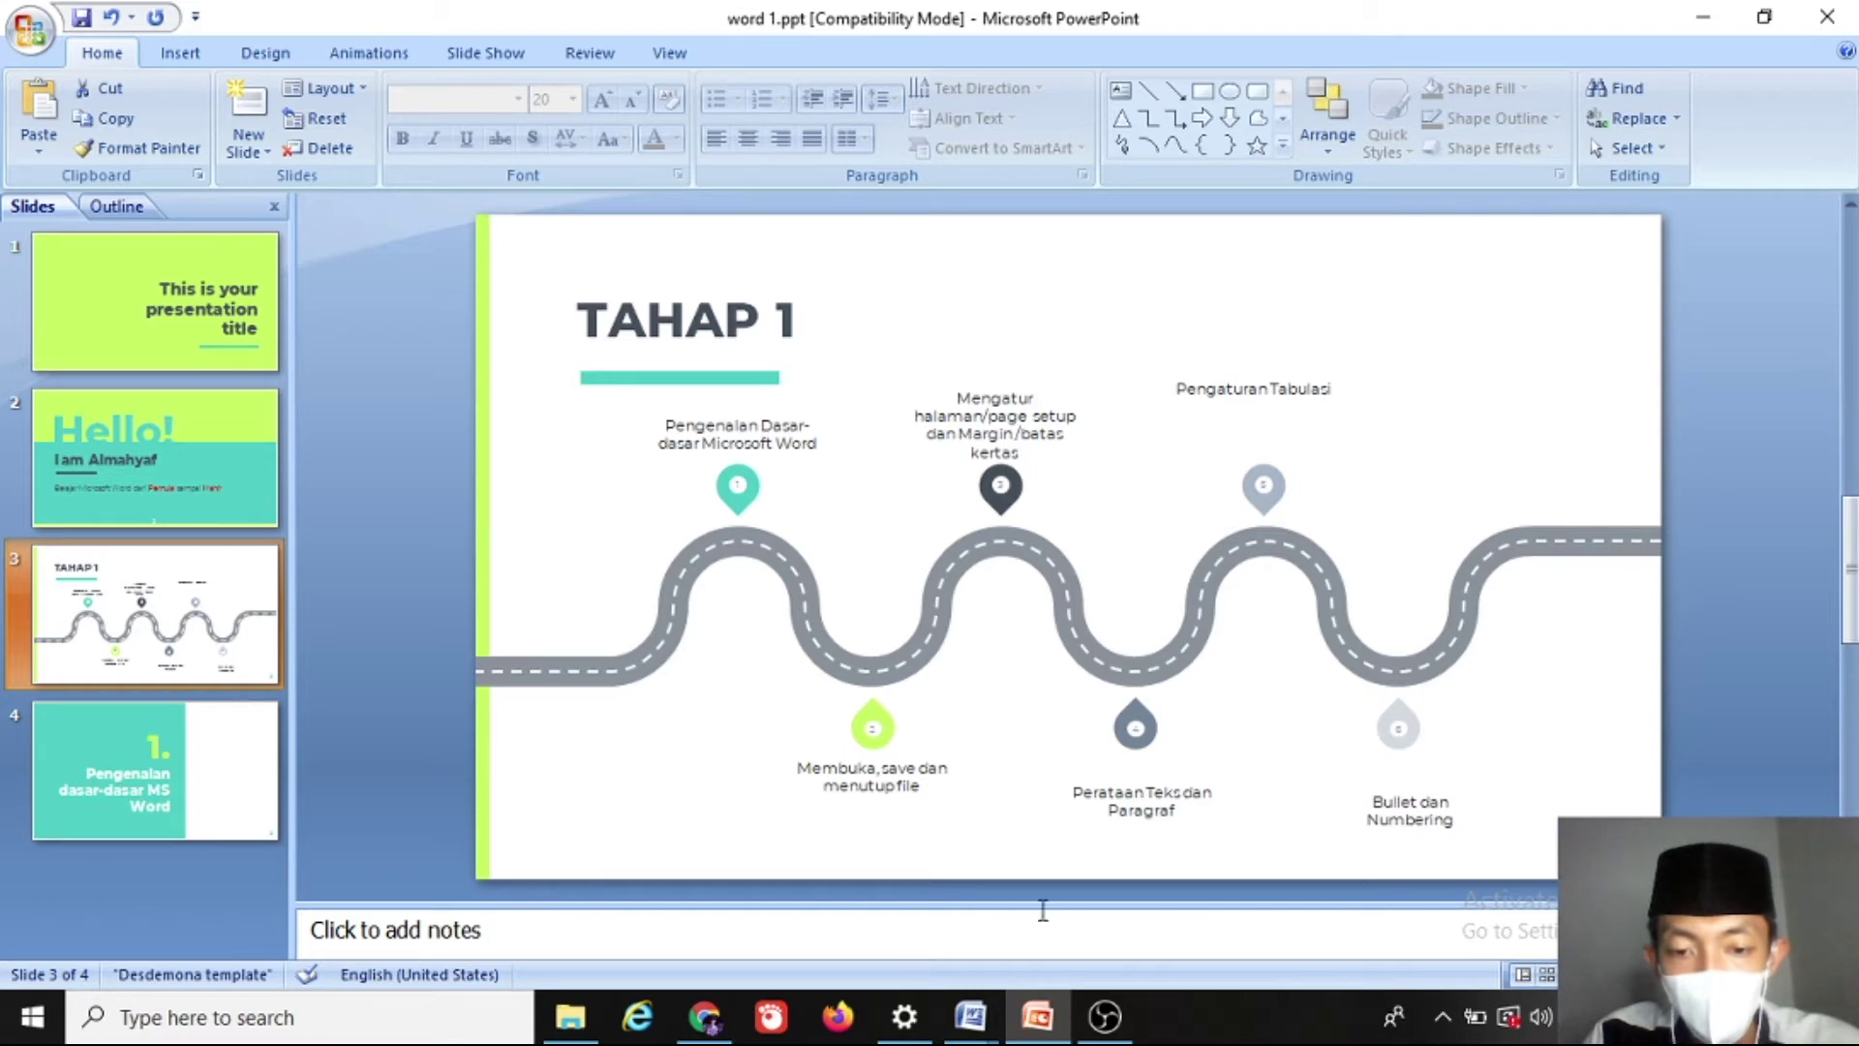
mouse_move(965, 1034)
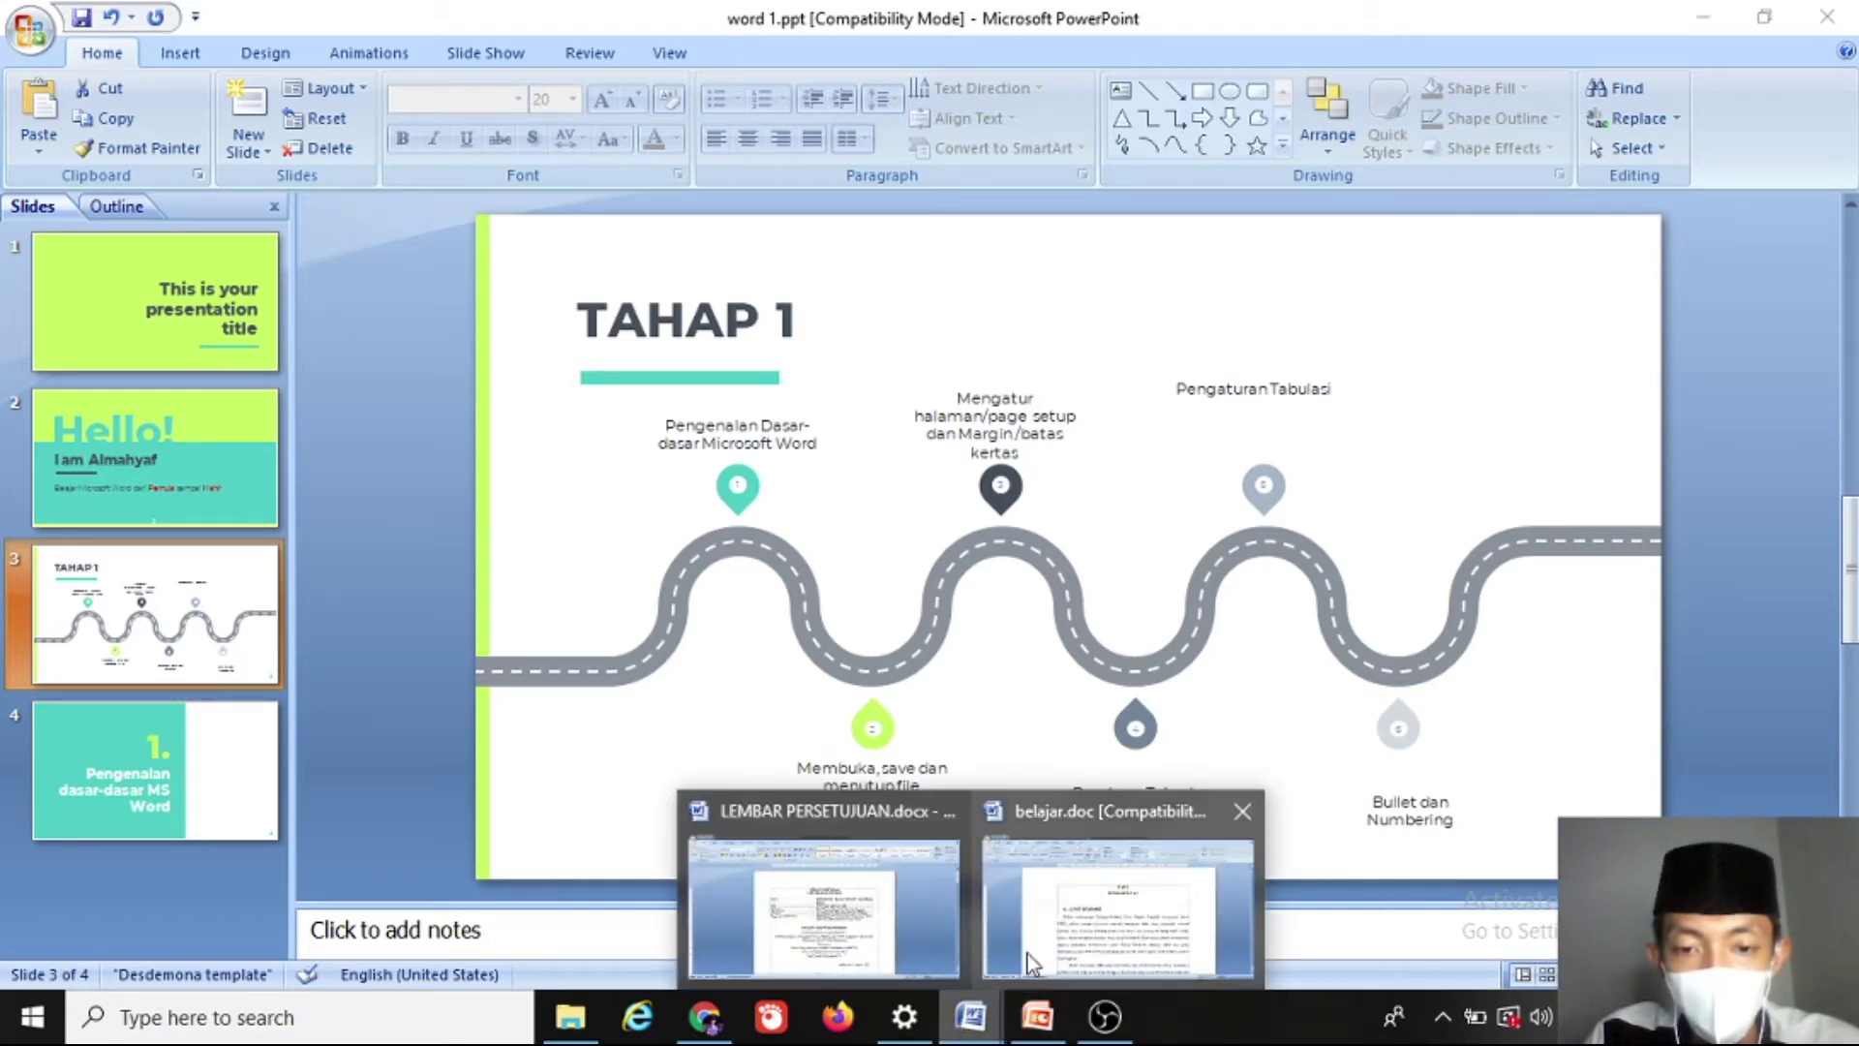
left_click(1027, 955)
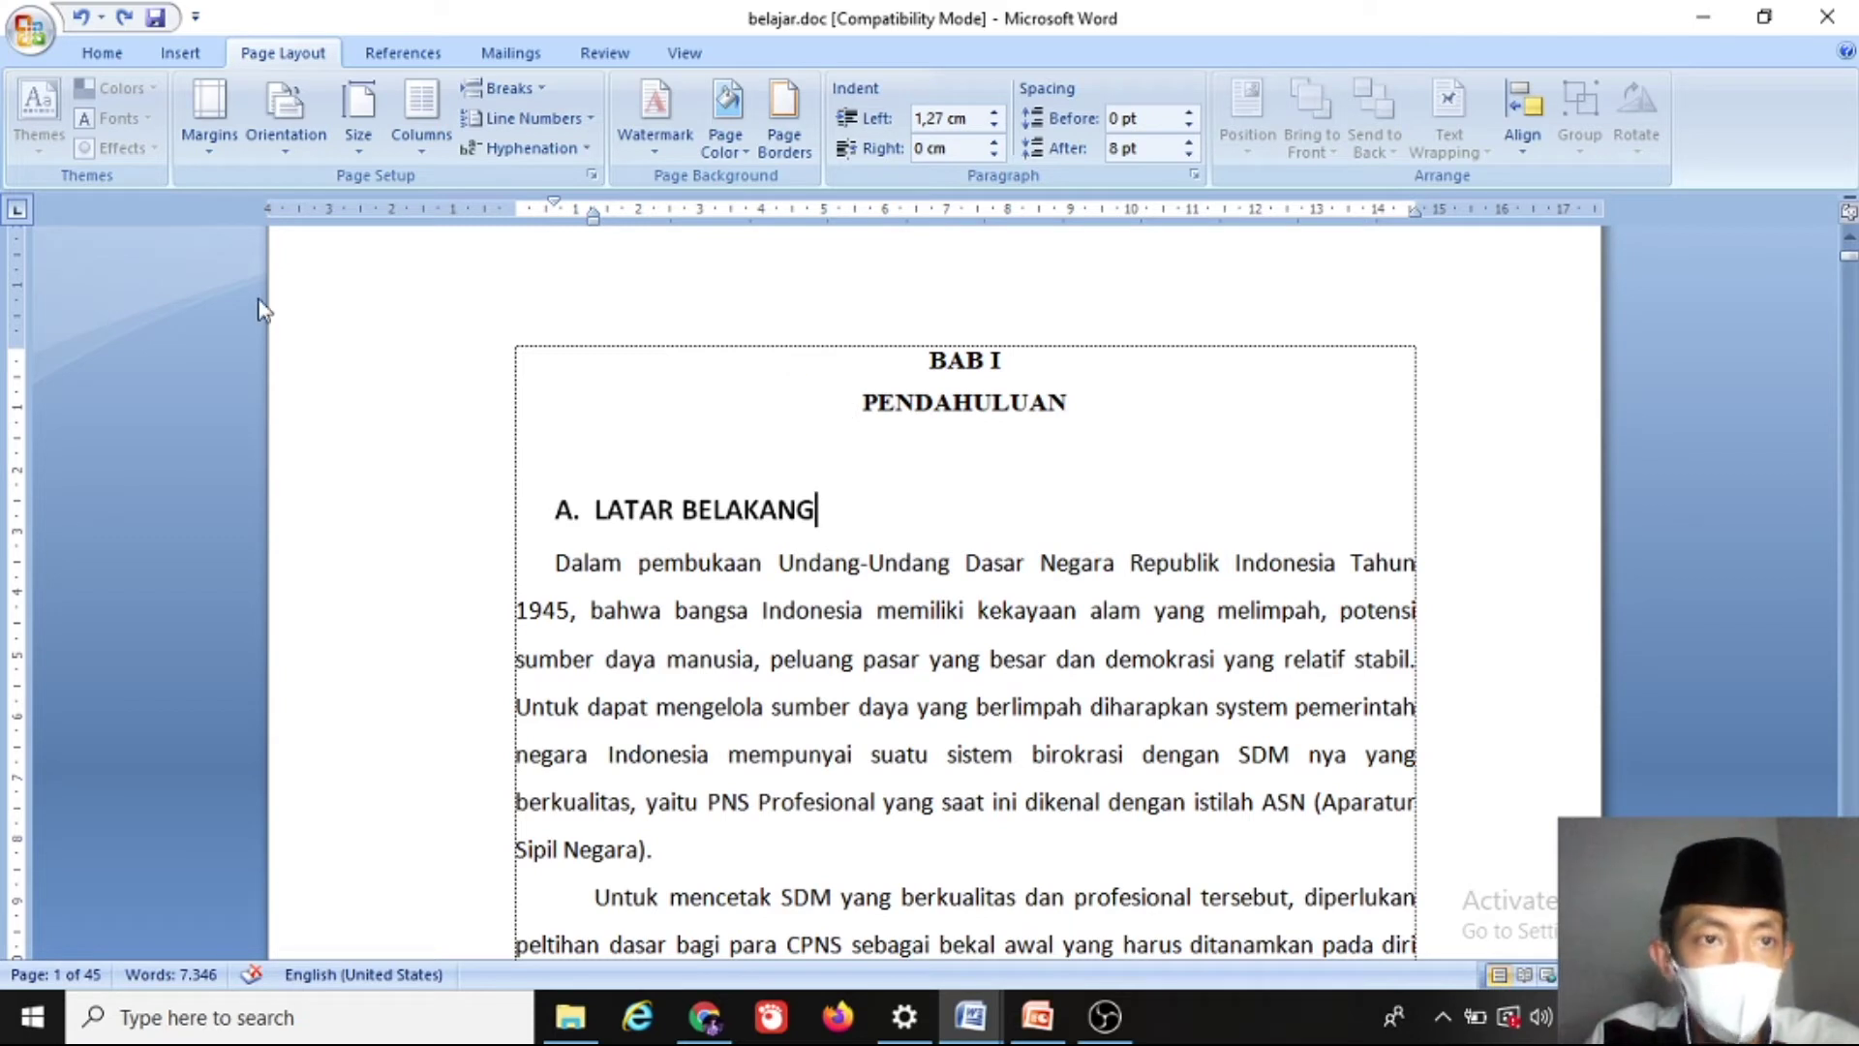
Step: Examine the preset page margins and the custom margin settings in Page Setup, and close the dialog unchanged
left_click(120, 62)
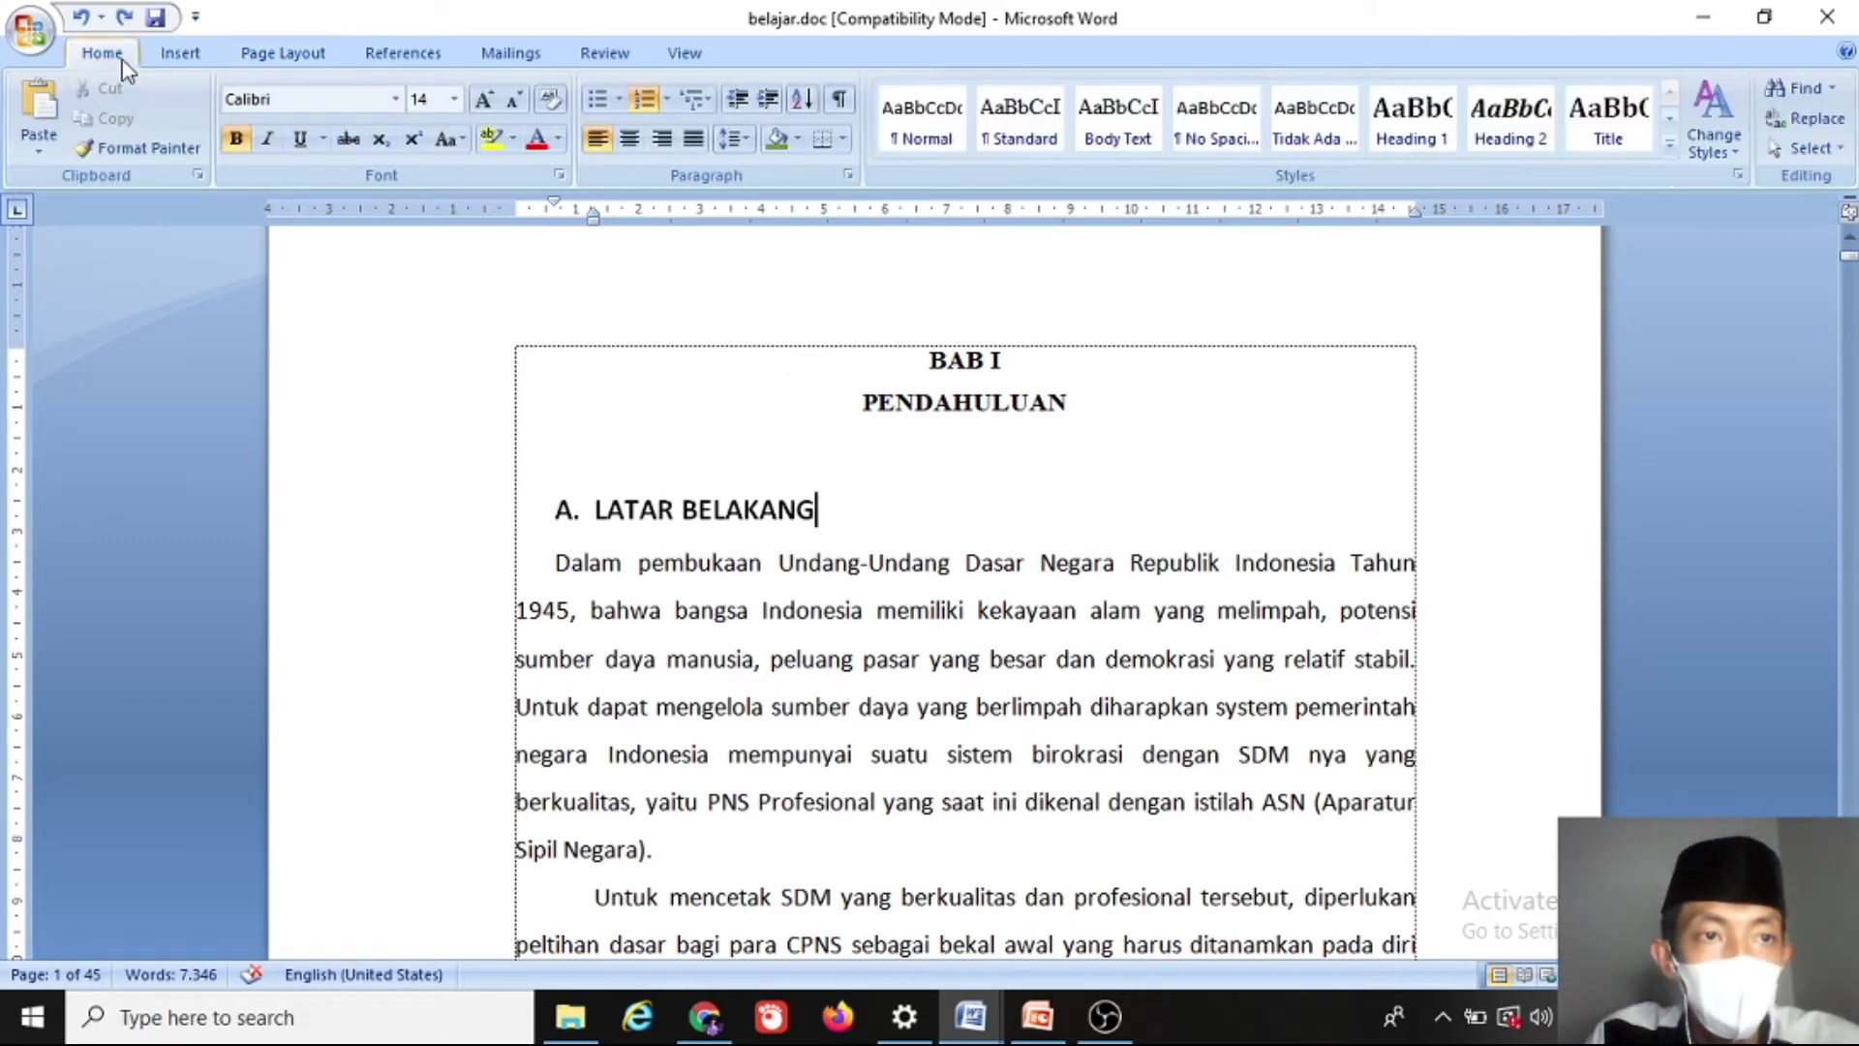
left_click(294, 64)
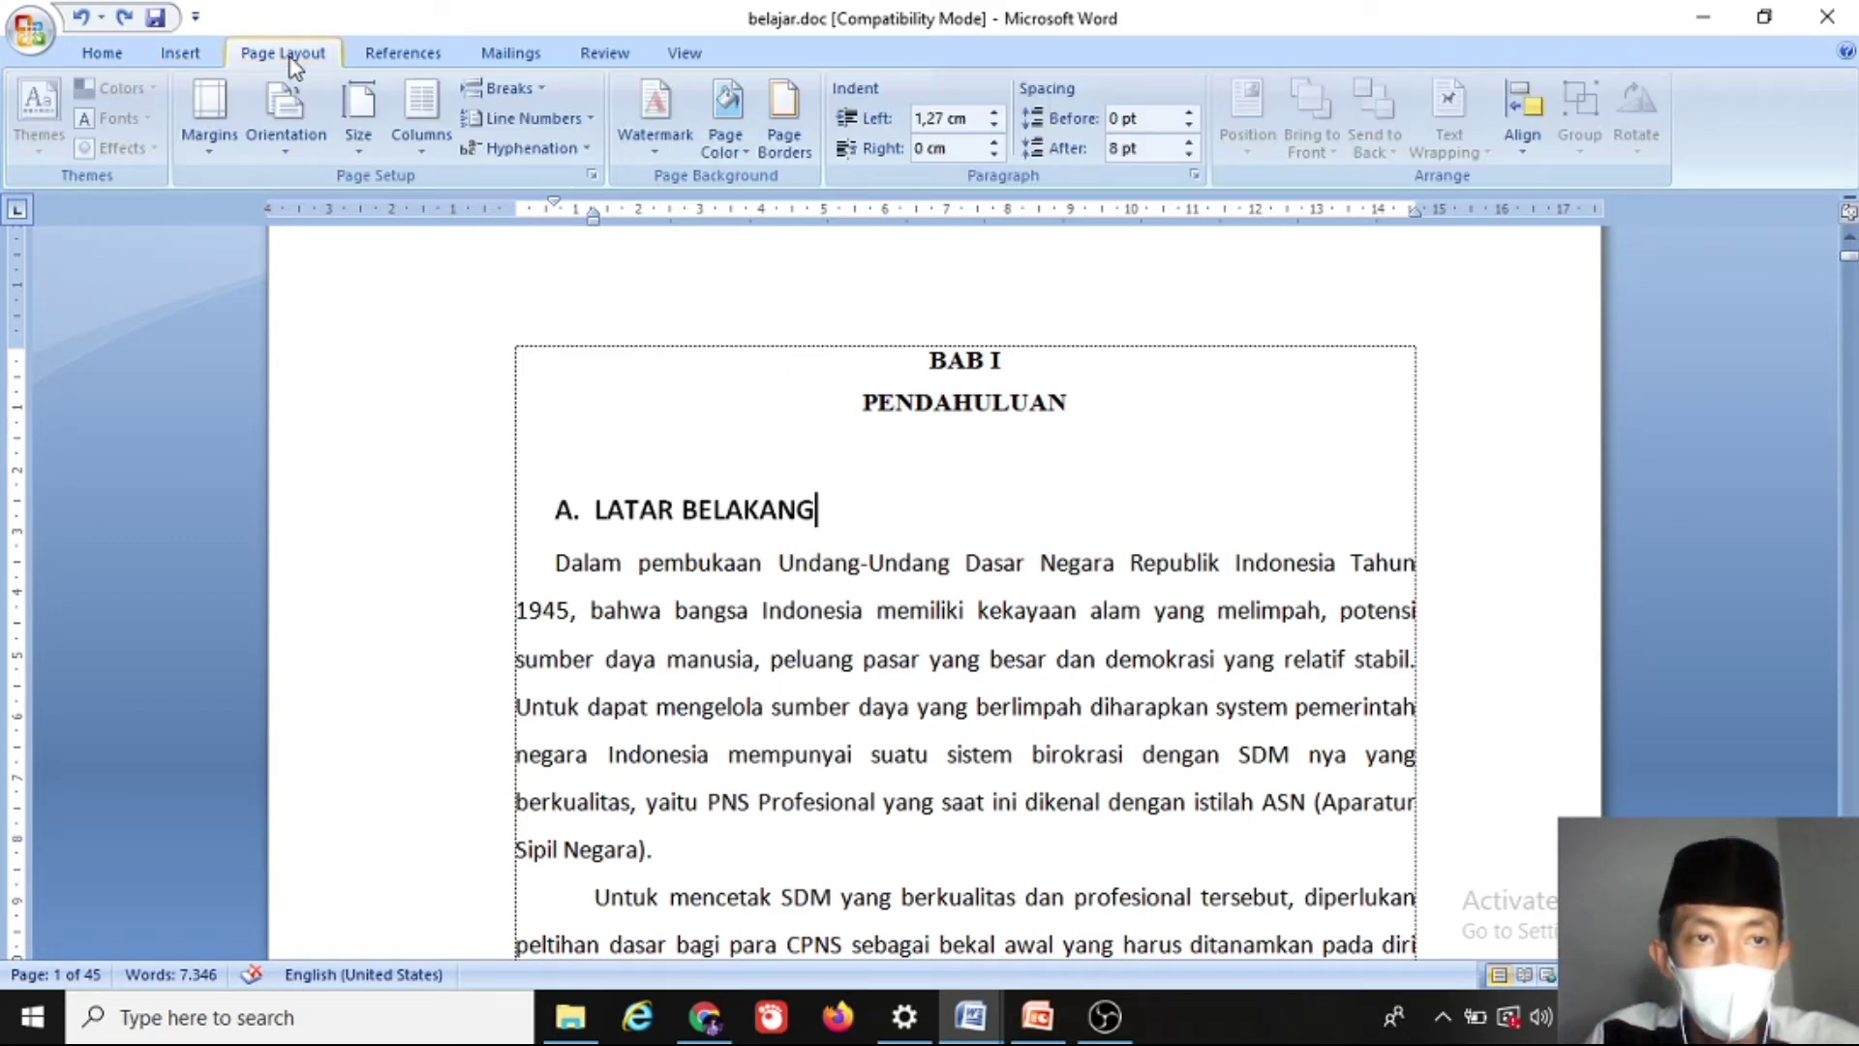
left_click(219, 153)
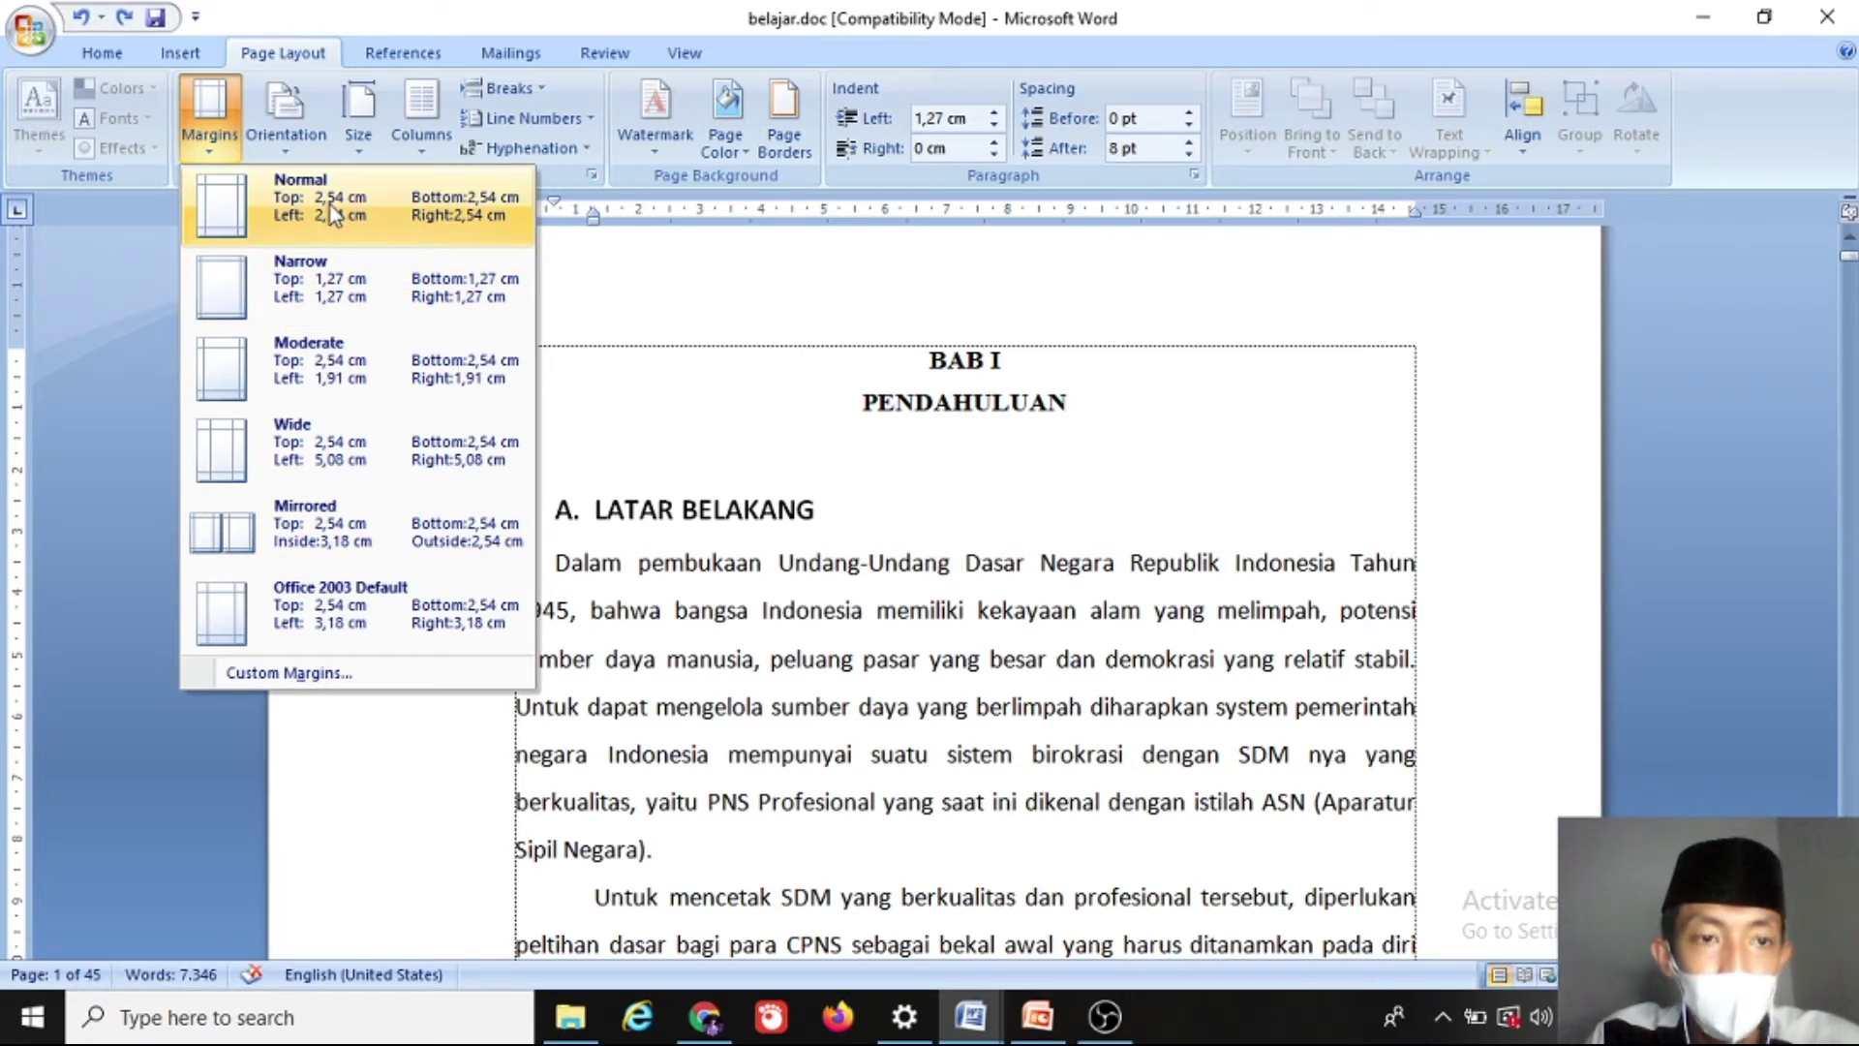
left_click(285, 675)
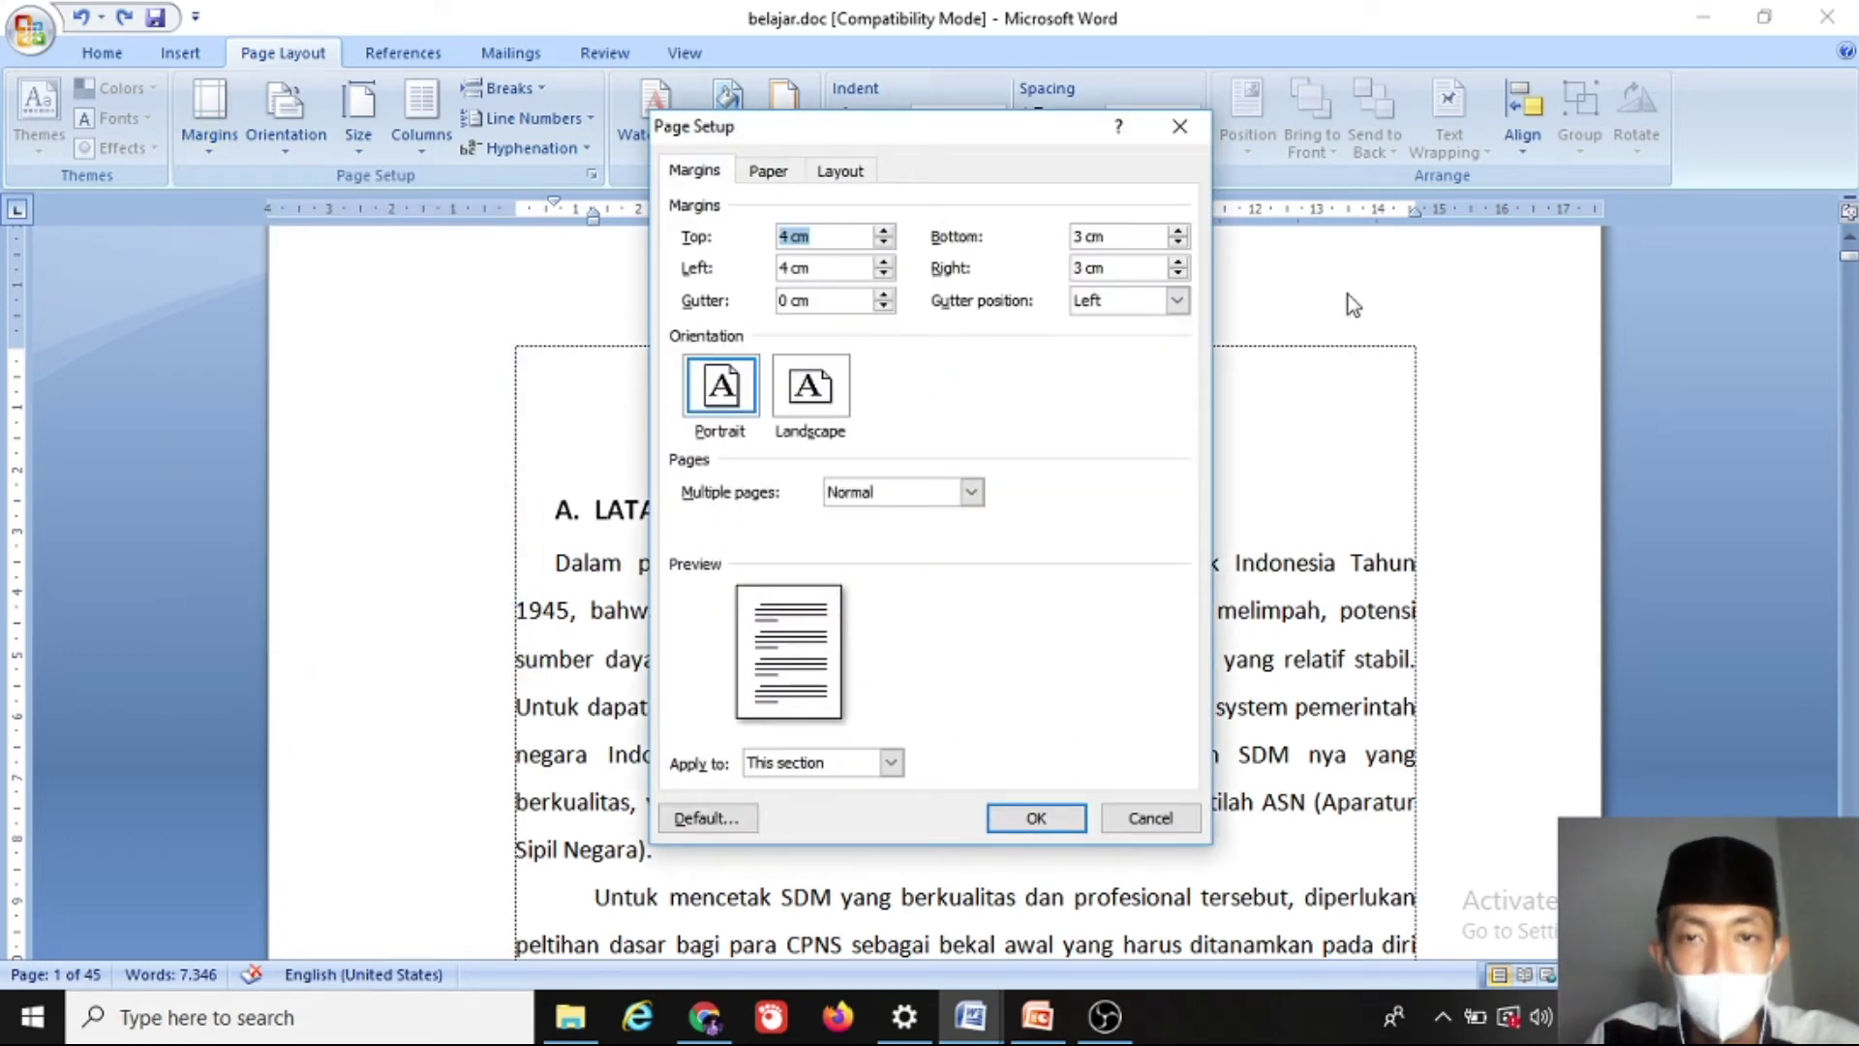
left_click(1191, 132)
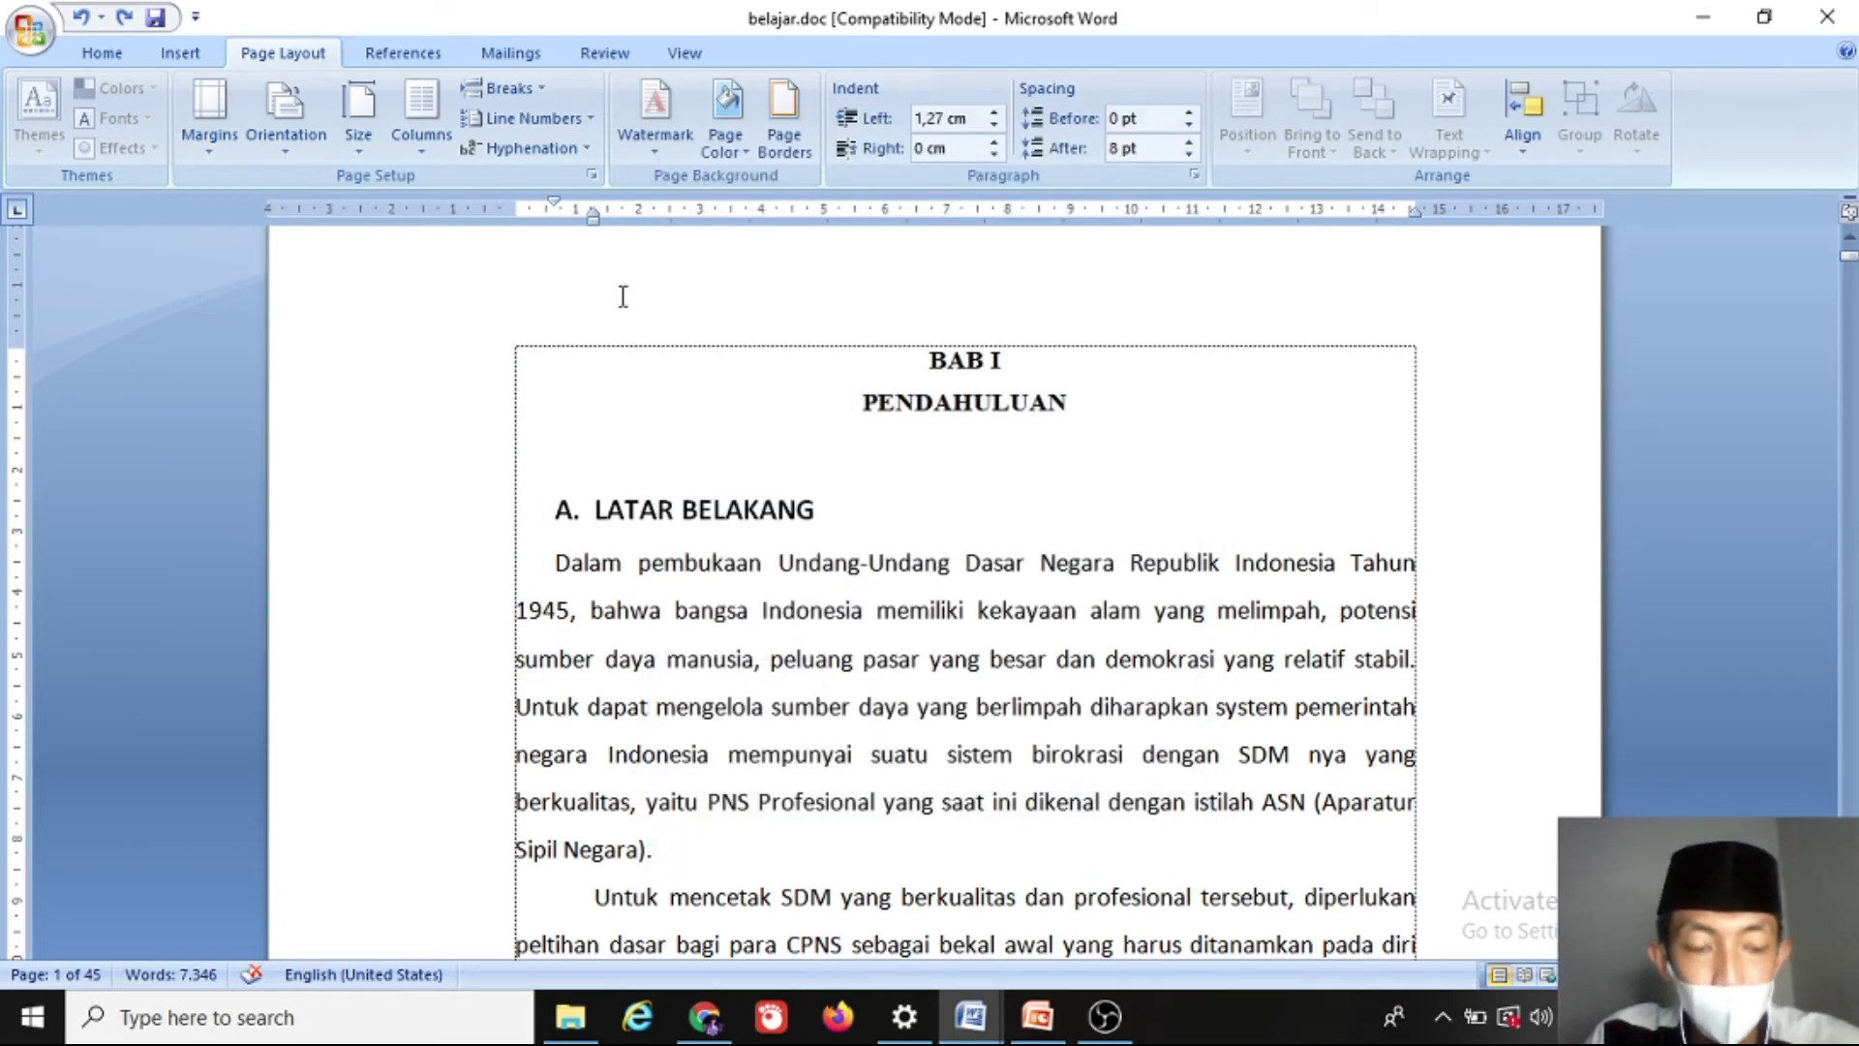
Step: Try the Normal margin preset (2,54 cm on all sides) on the whole document and undo it
key("ctrl+a")
left_click(209, 114)
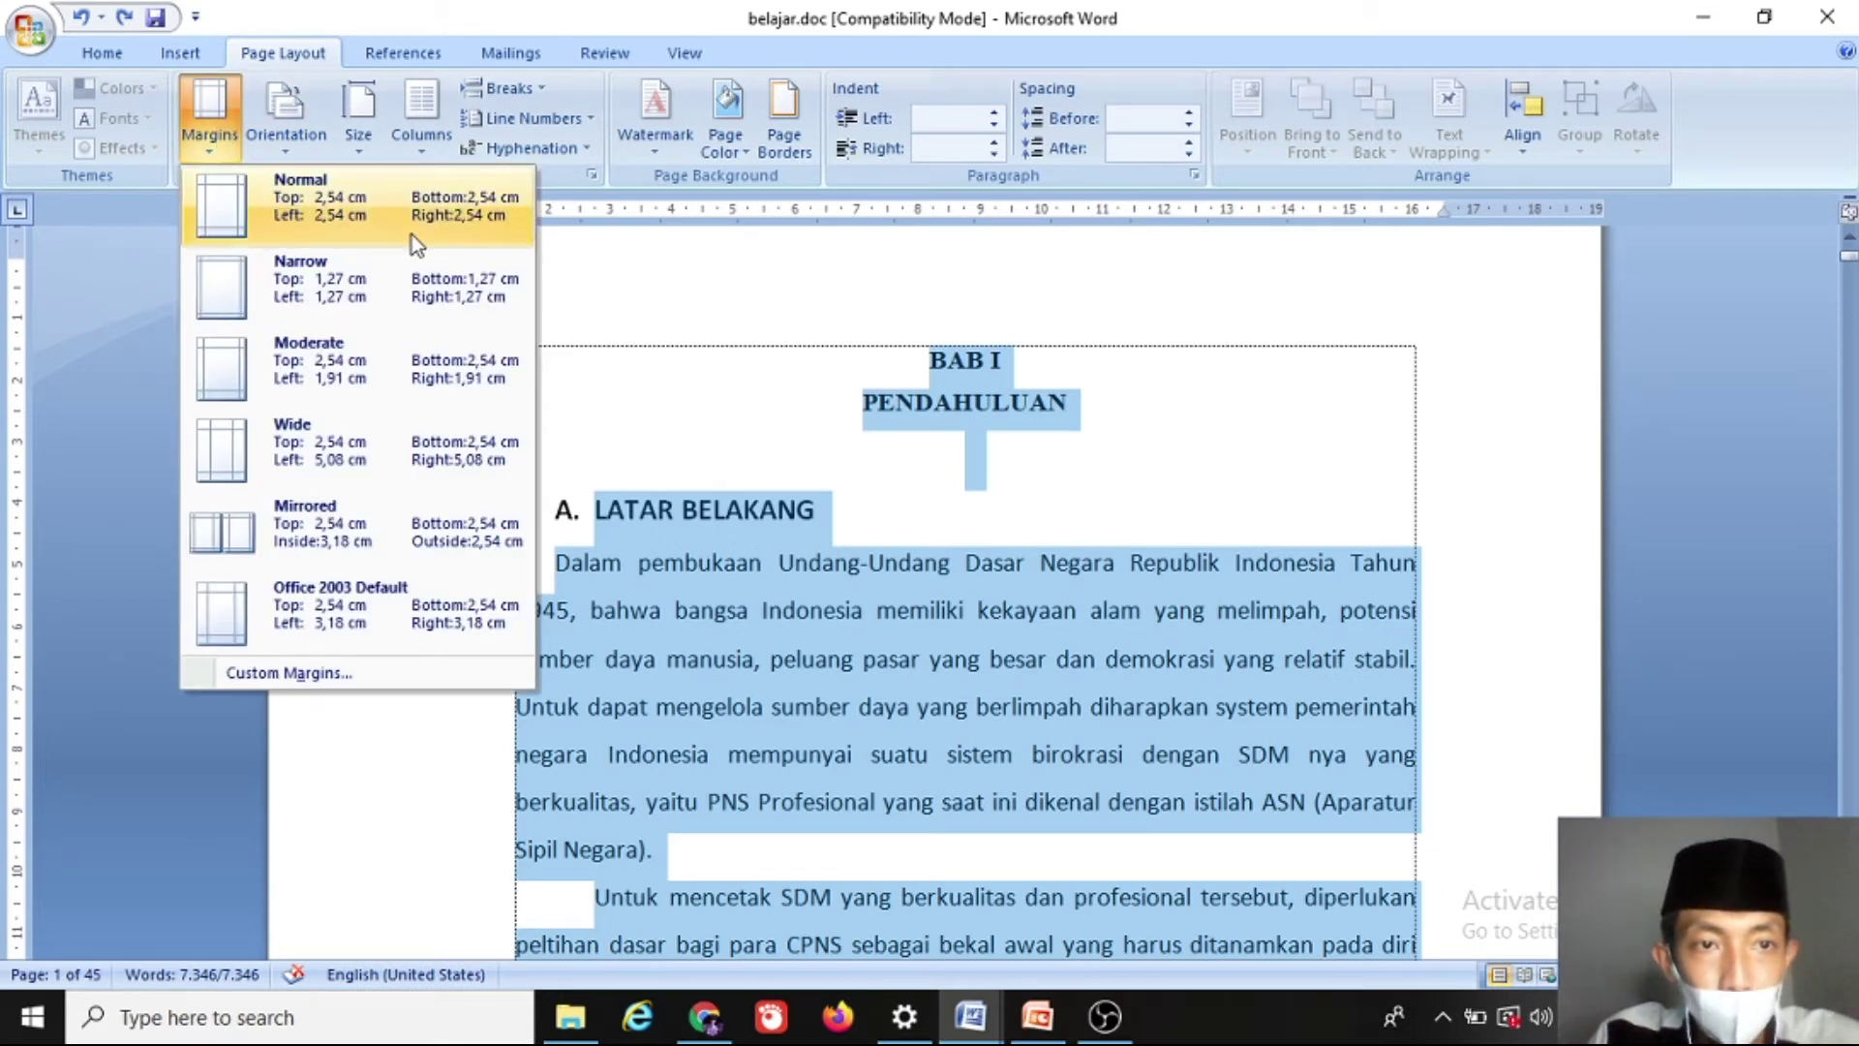
left_click(378, 230)
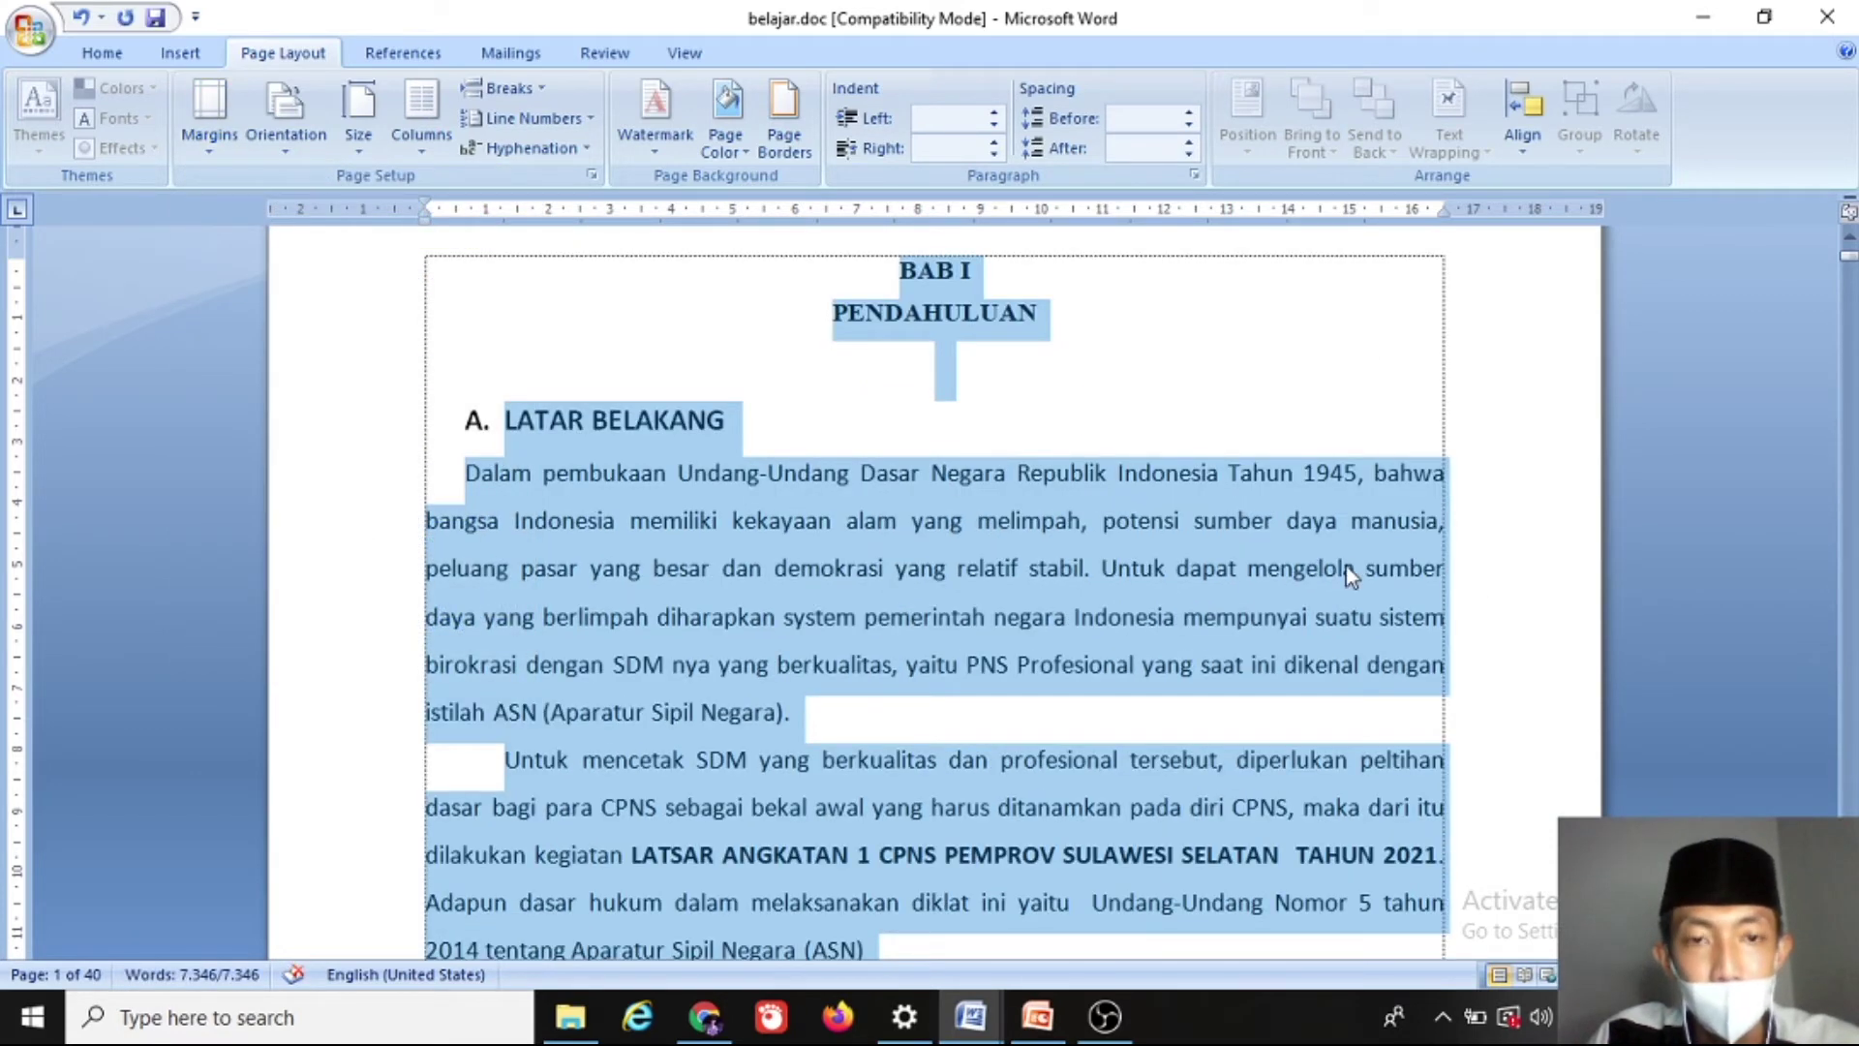
key("ctrl+z")
left_click(936, 508)
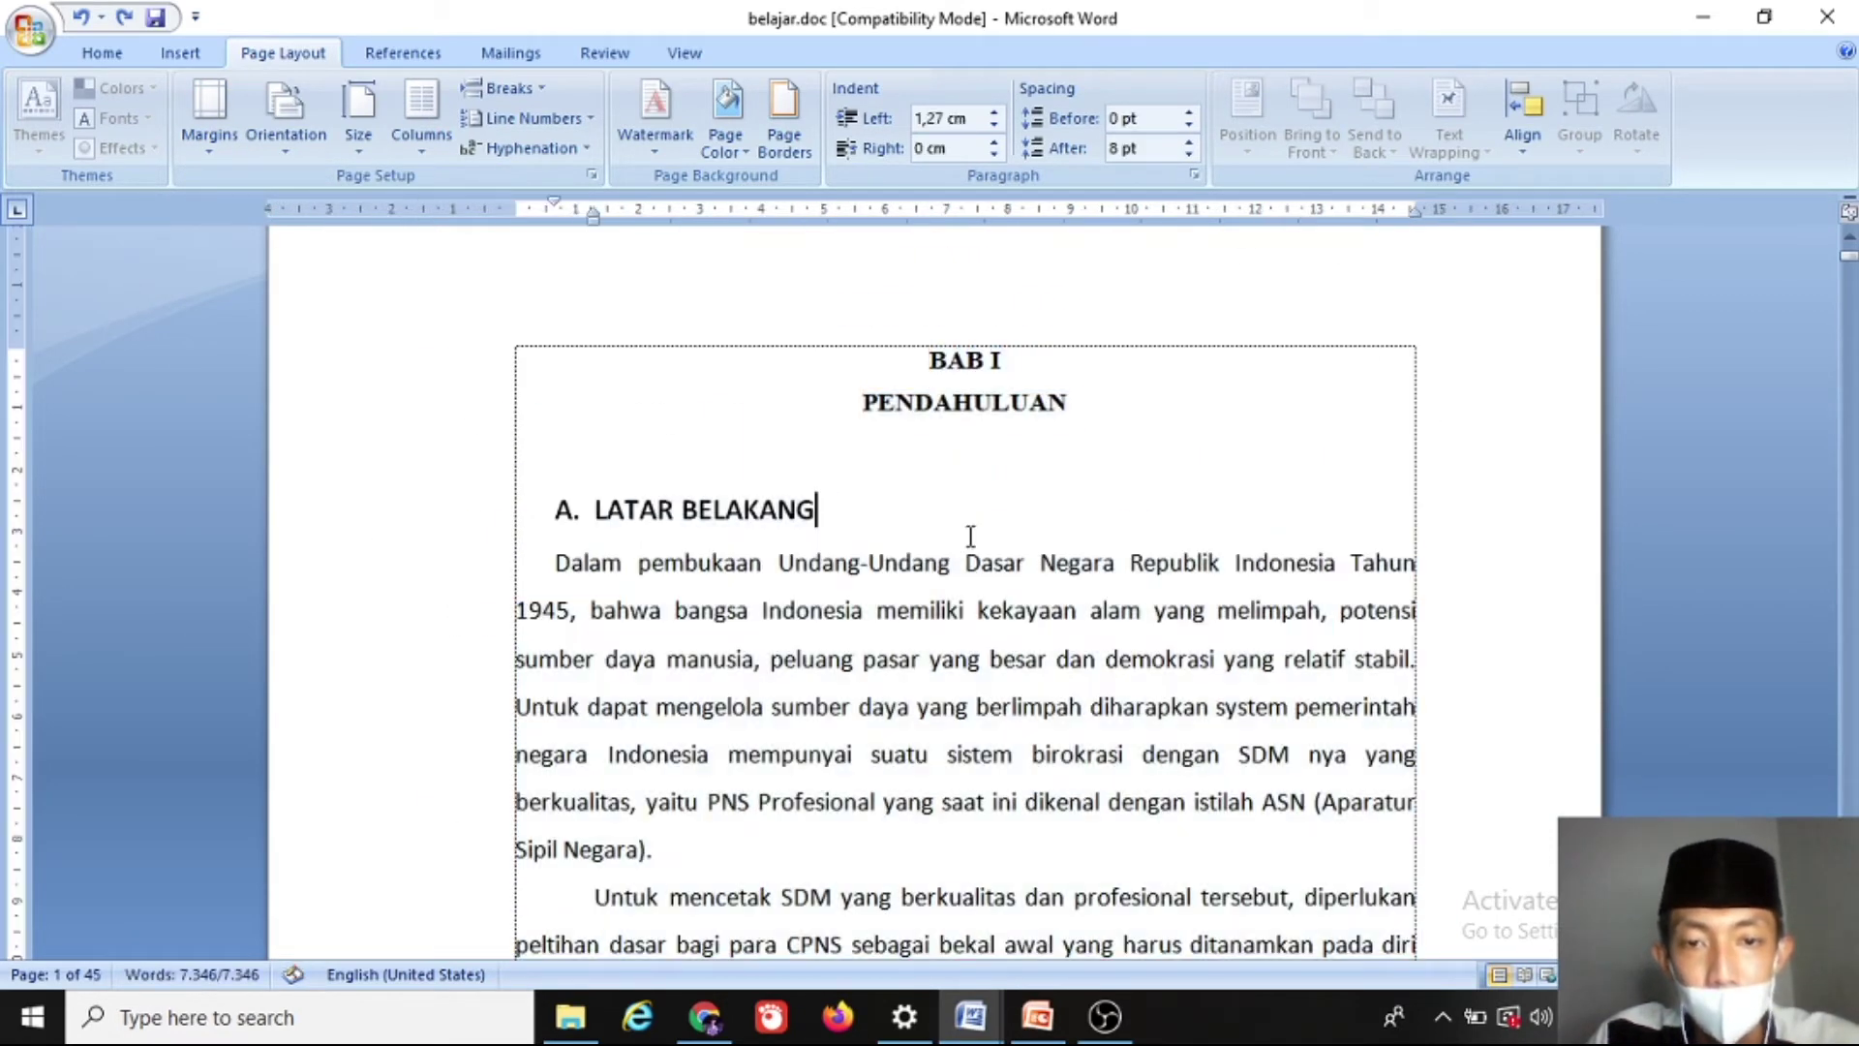
Step: Select the opening text from "BAB I" and examine the custom margin settings in Page Setup, leaving the values unchanged
left_click_drag(897, 365, 1012, 613)
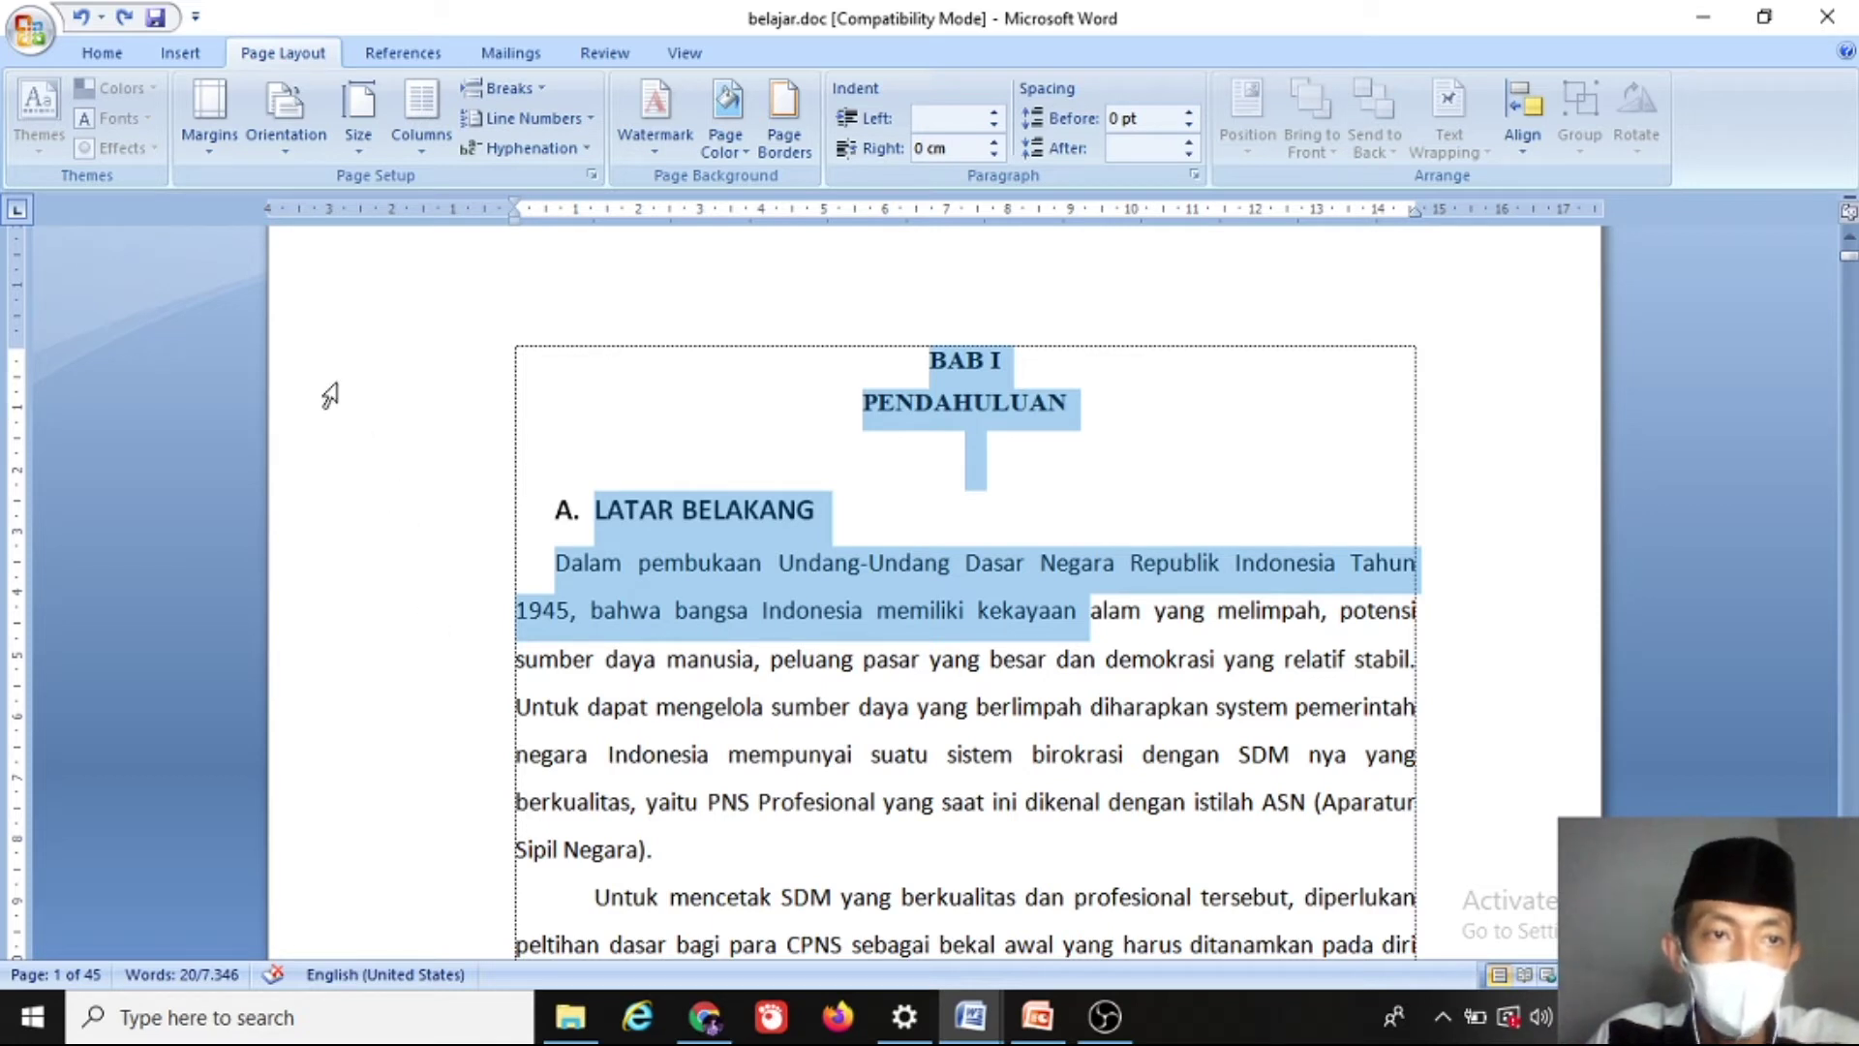
left_click(210, 140)
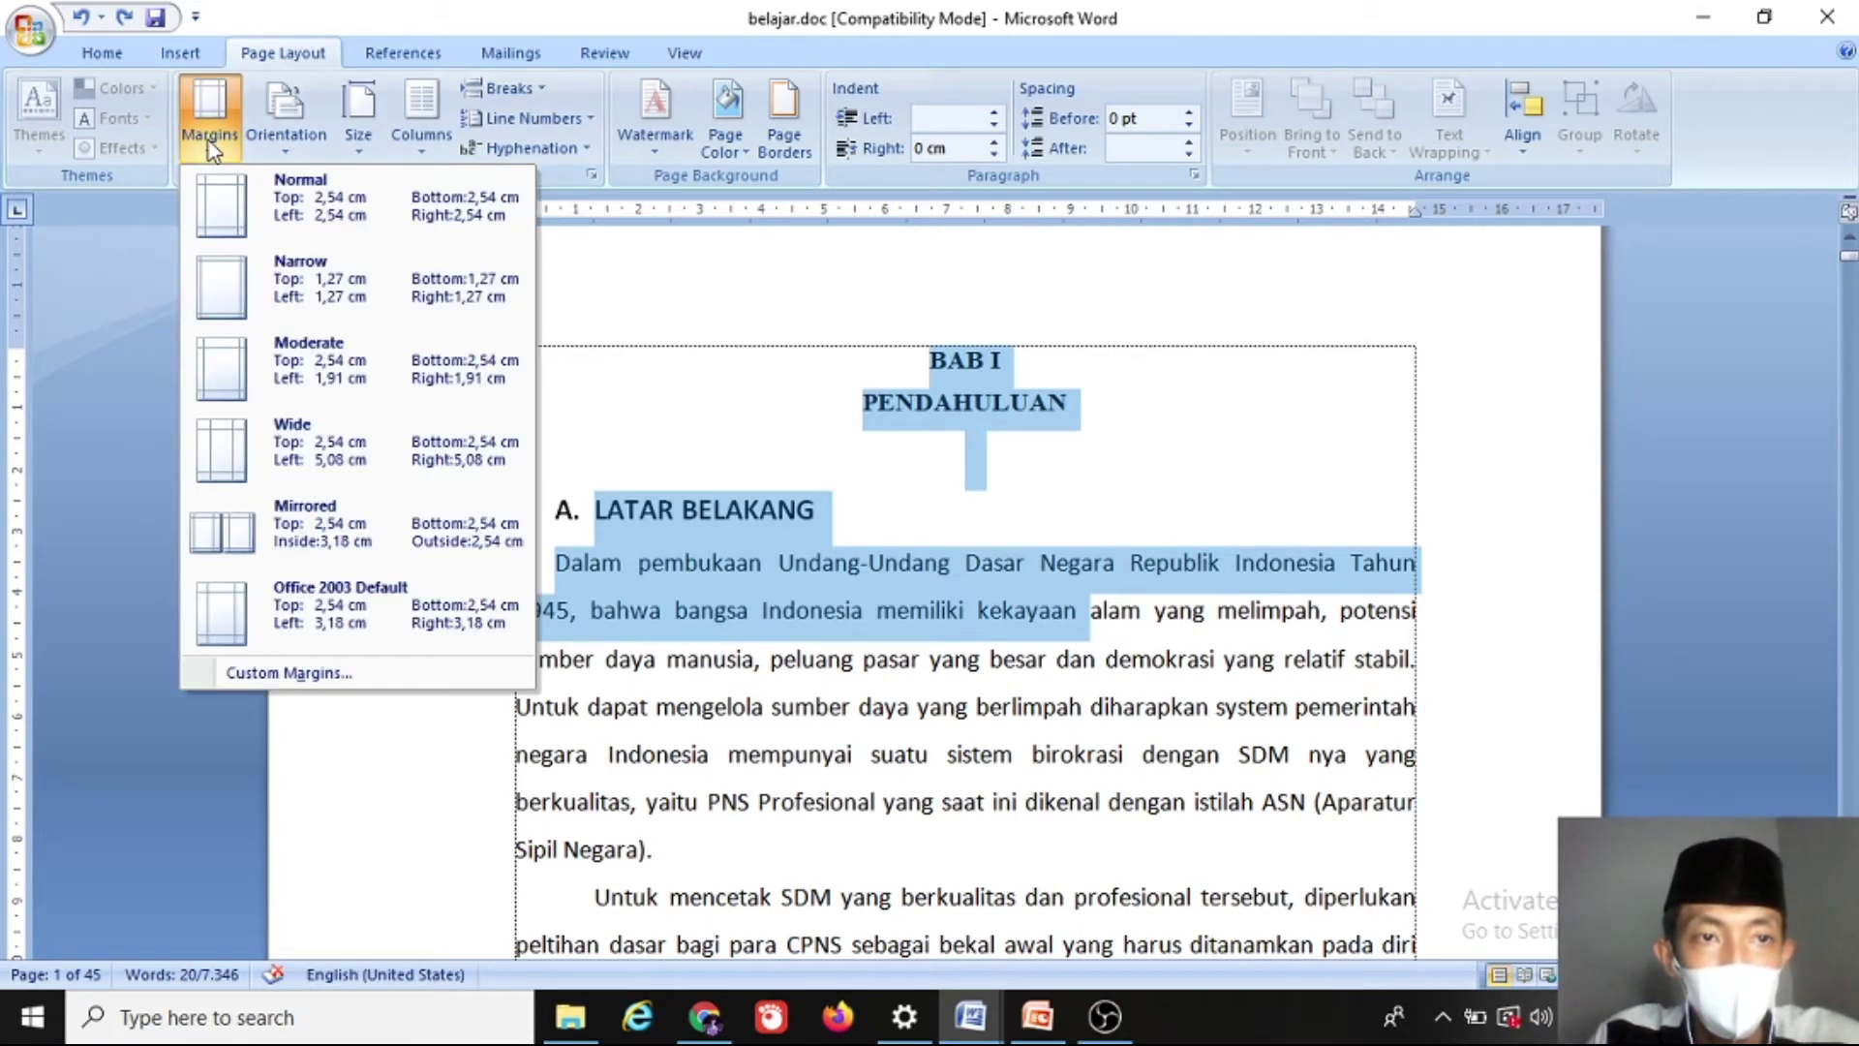
left_click(322, 674)
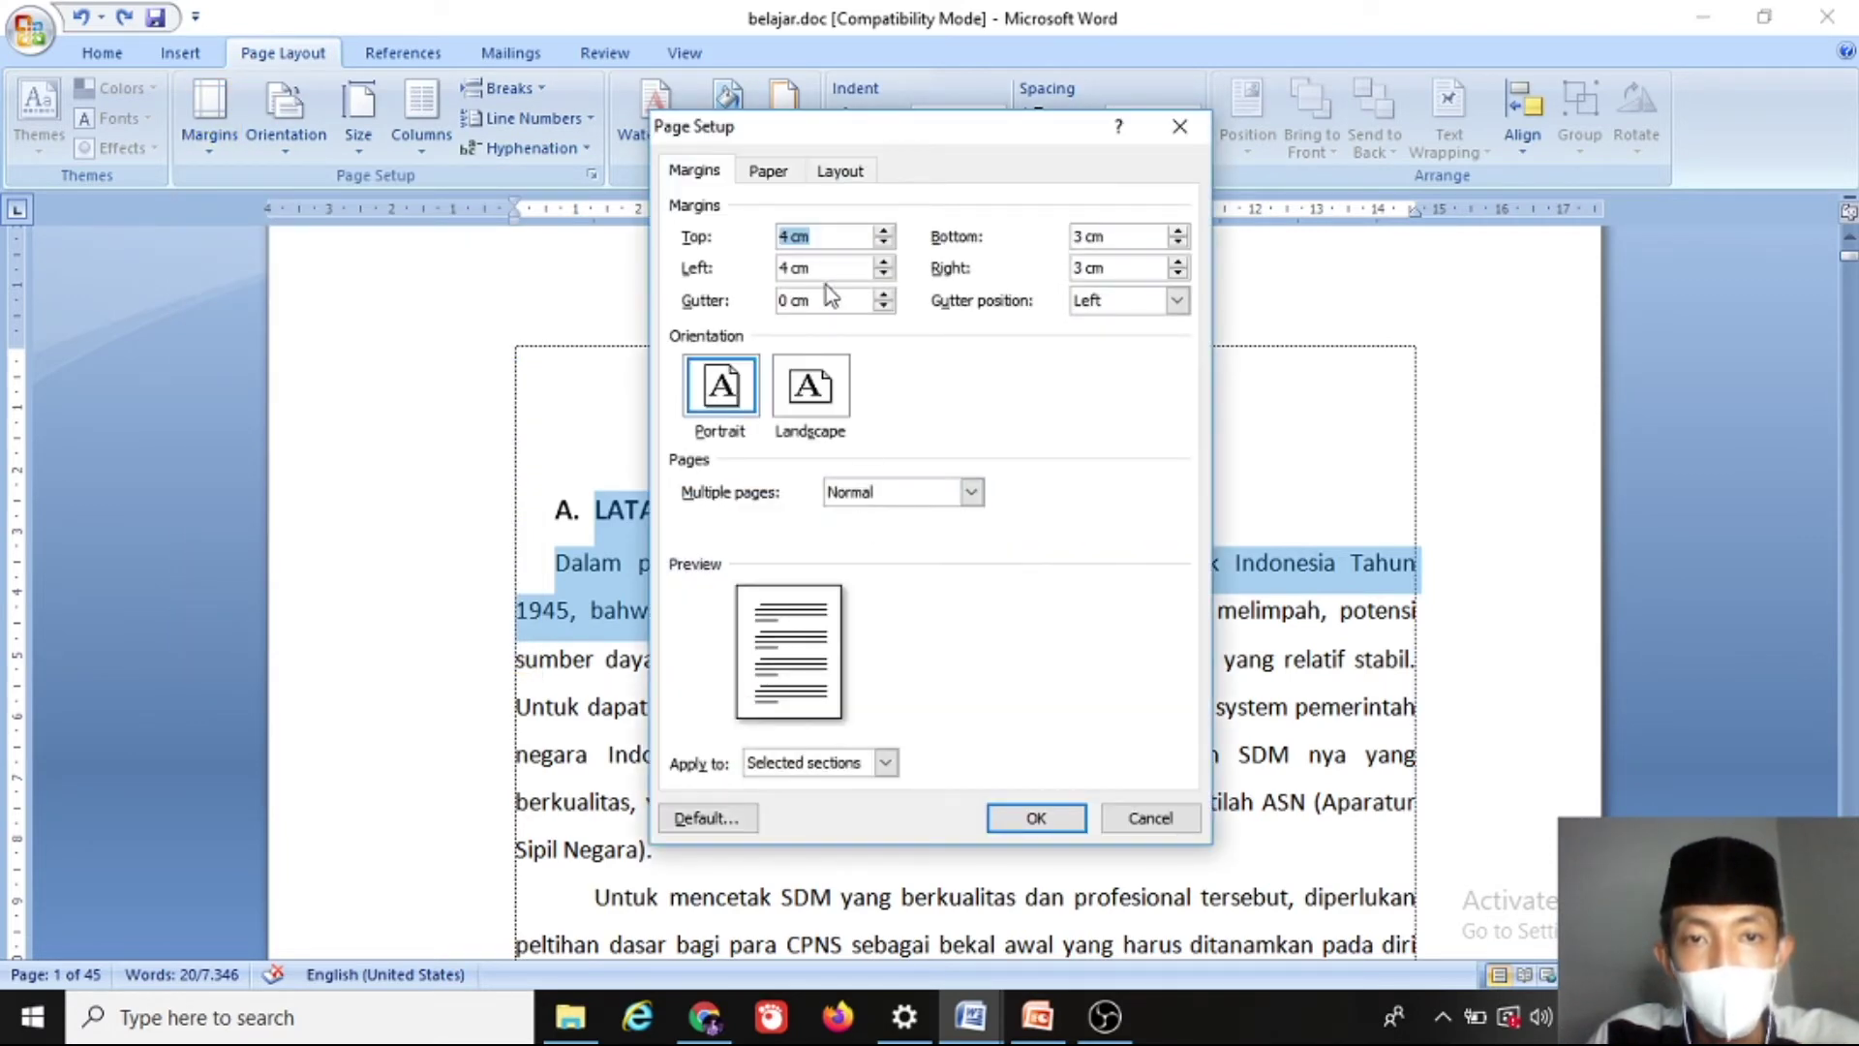
left_click(791, 240)
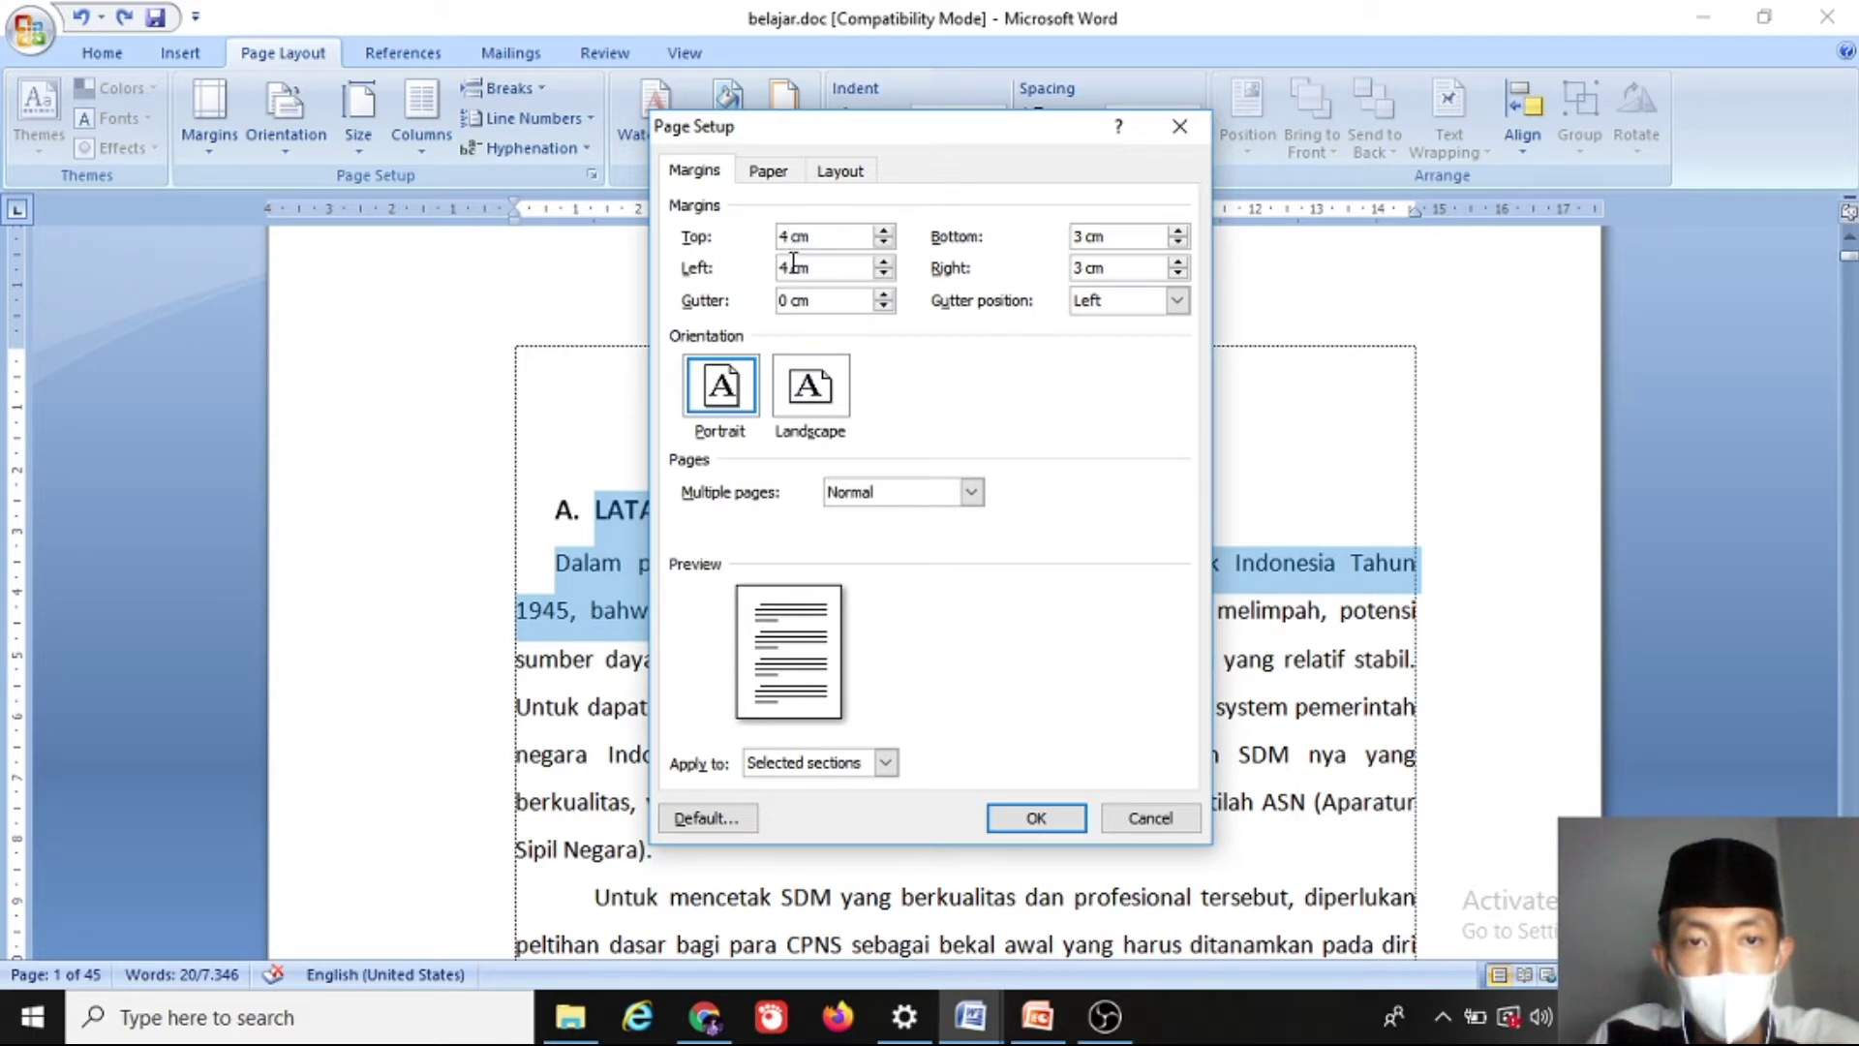
left_click_drag(793, 278, 780, 281)
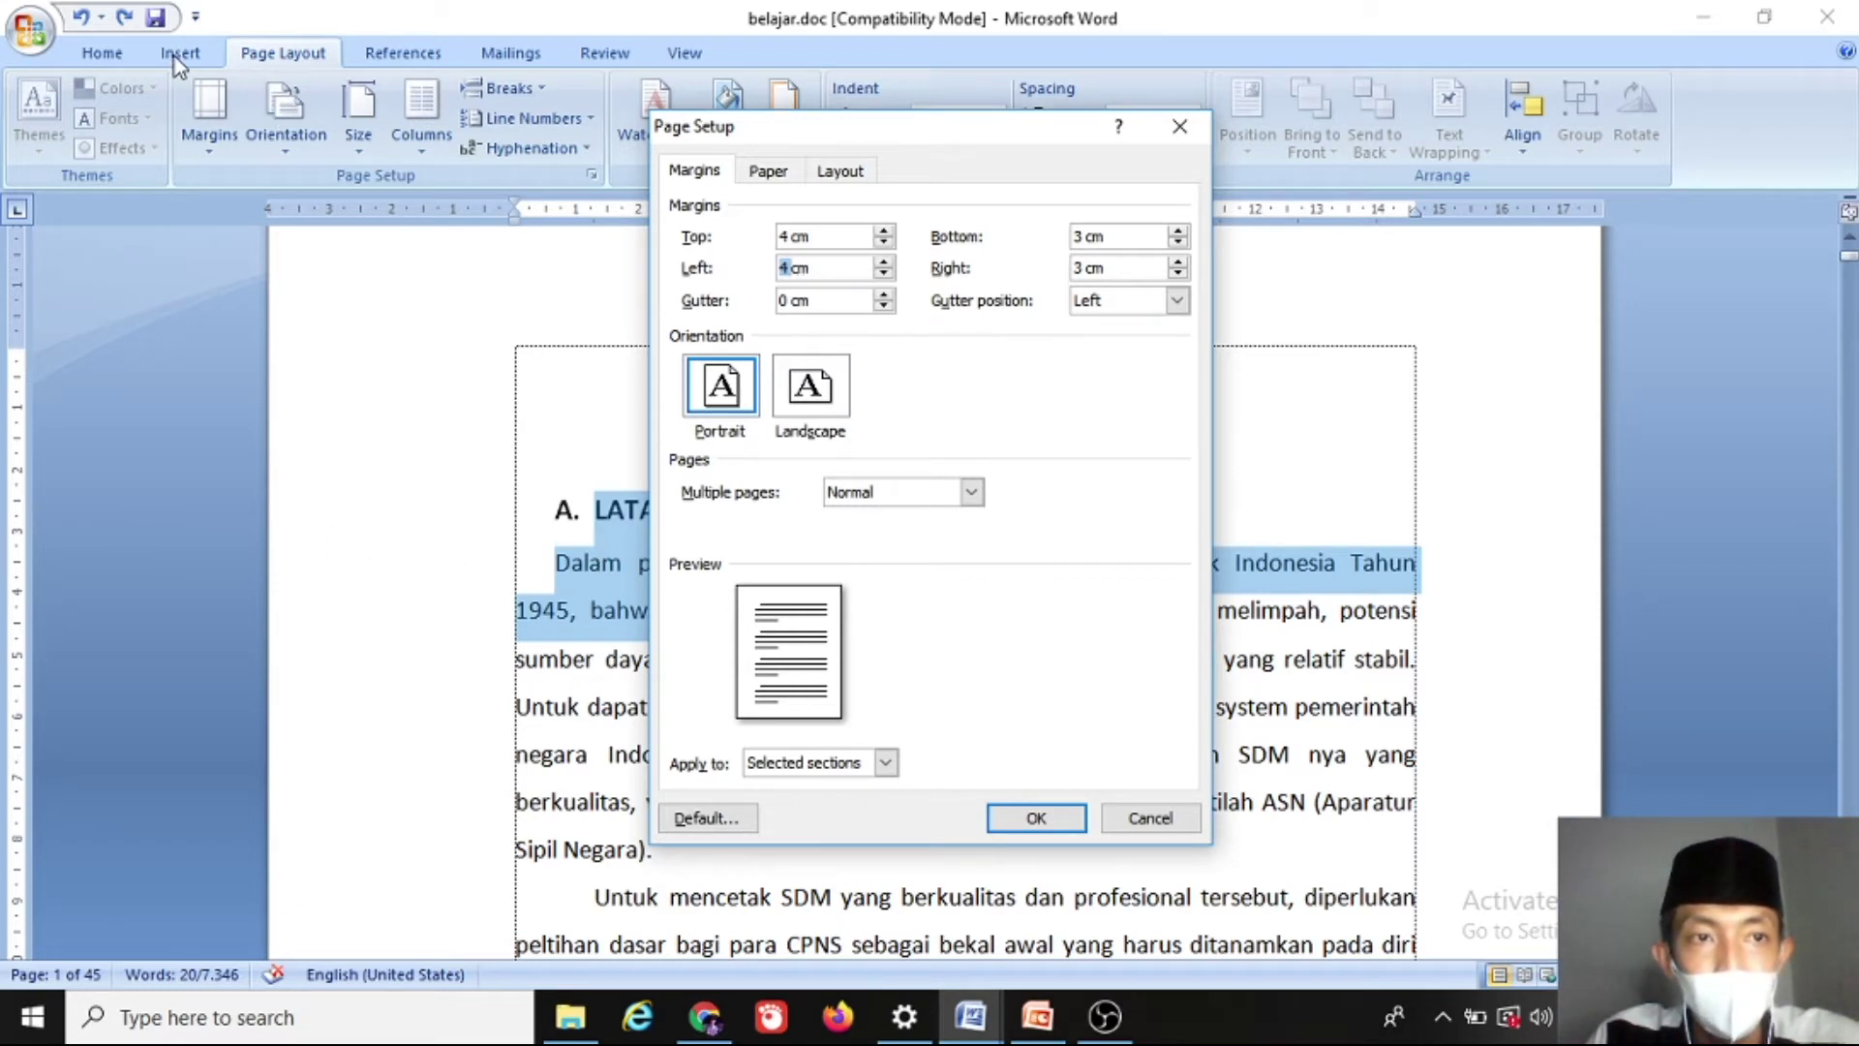
key("Return")
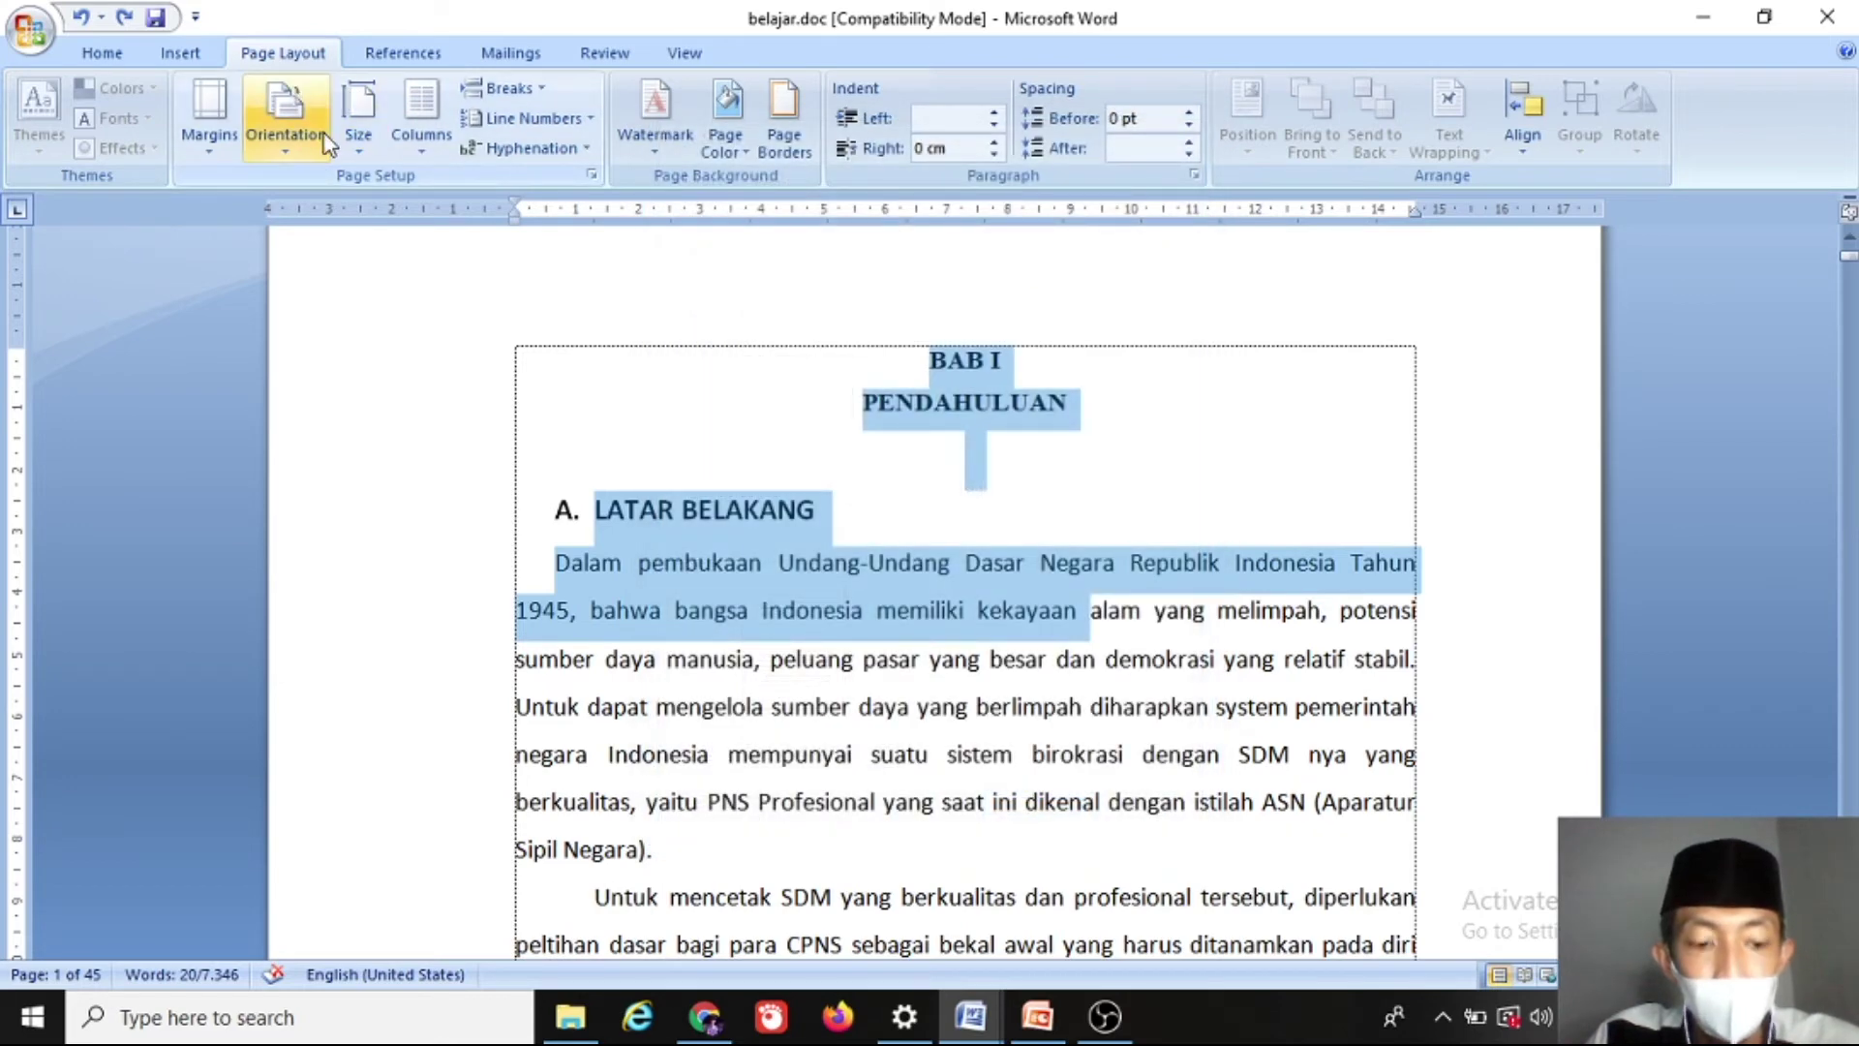
left_click(221, 147)
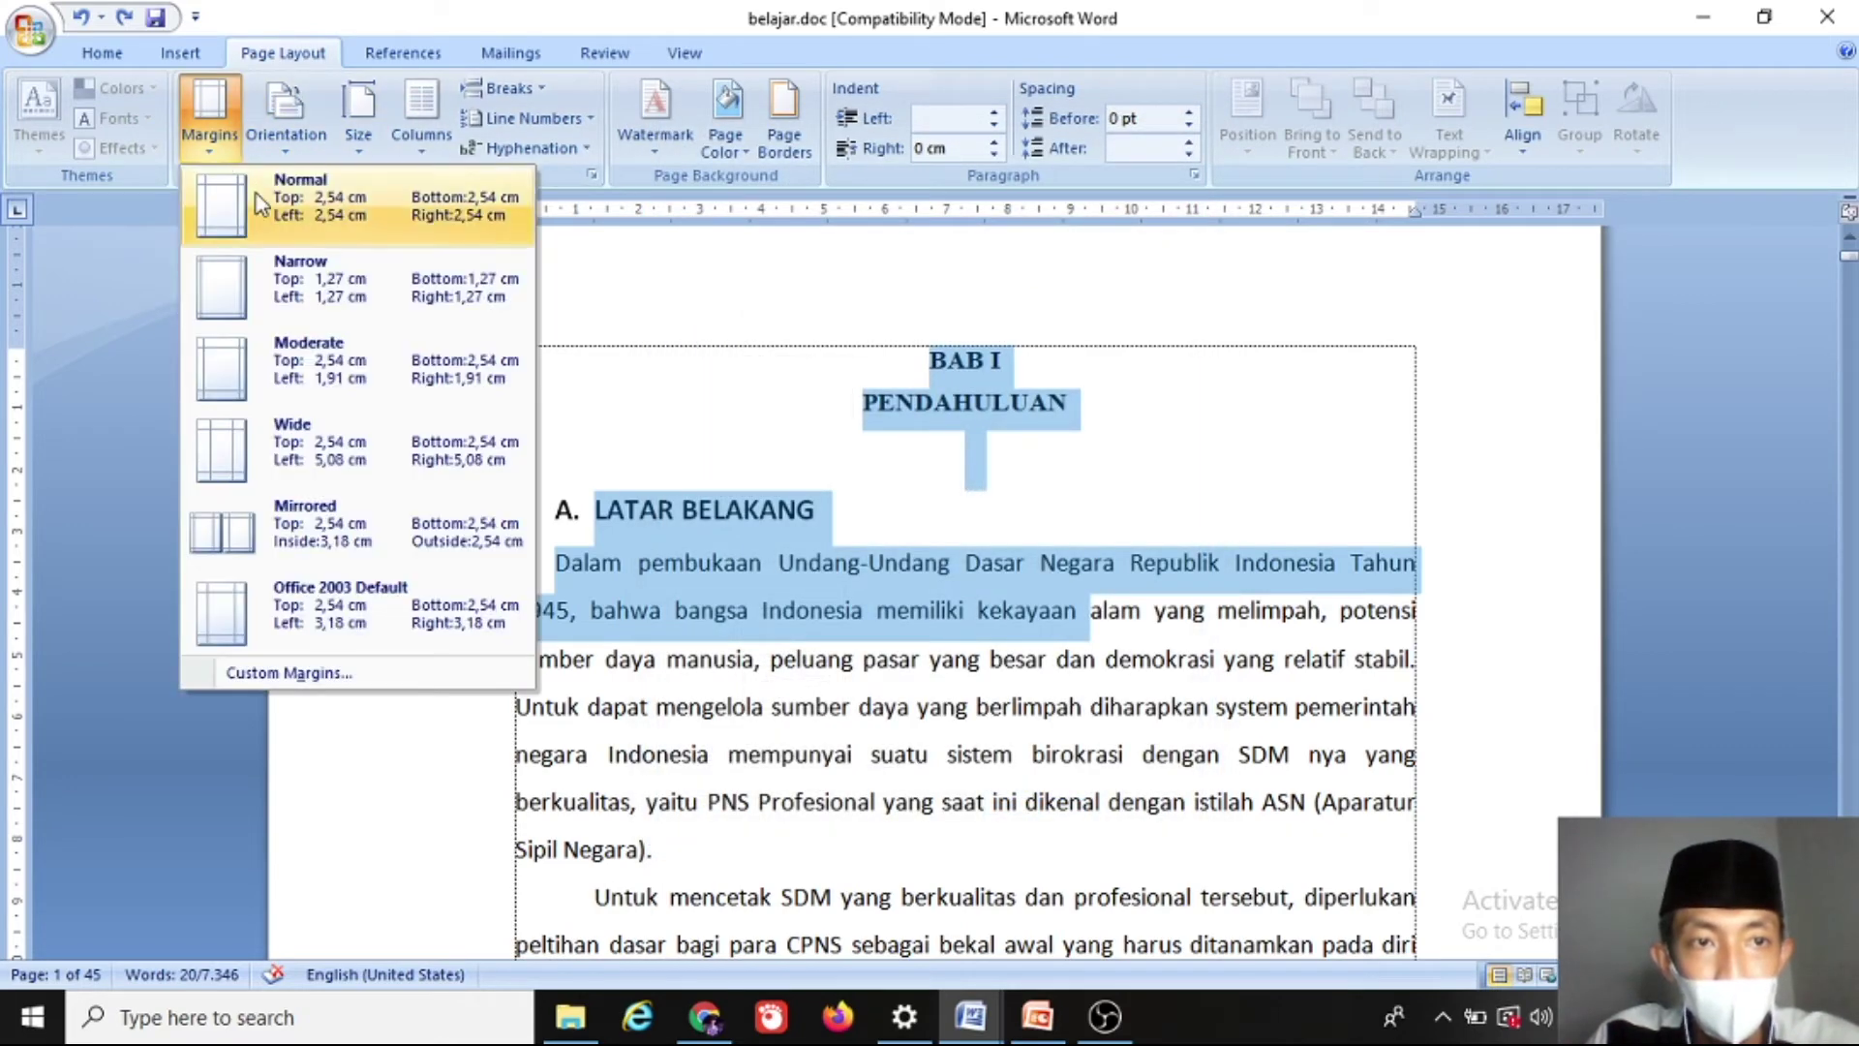
left_click(323, 675)
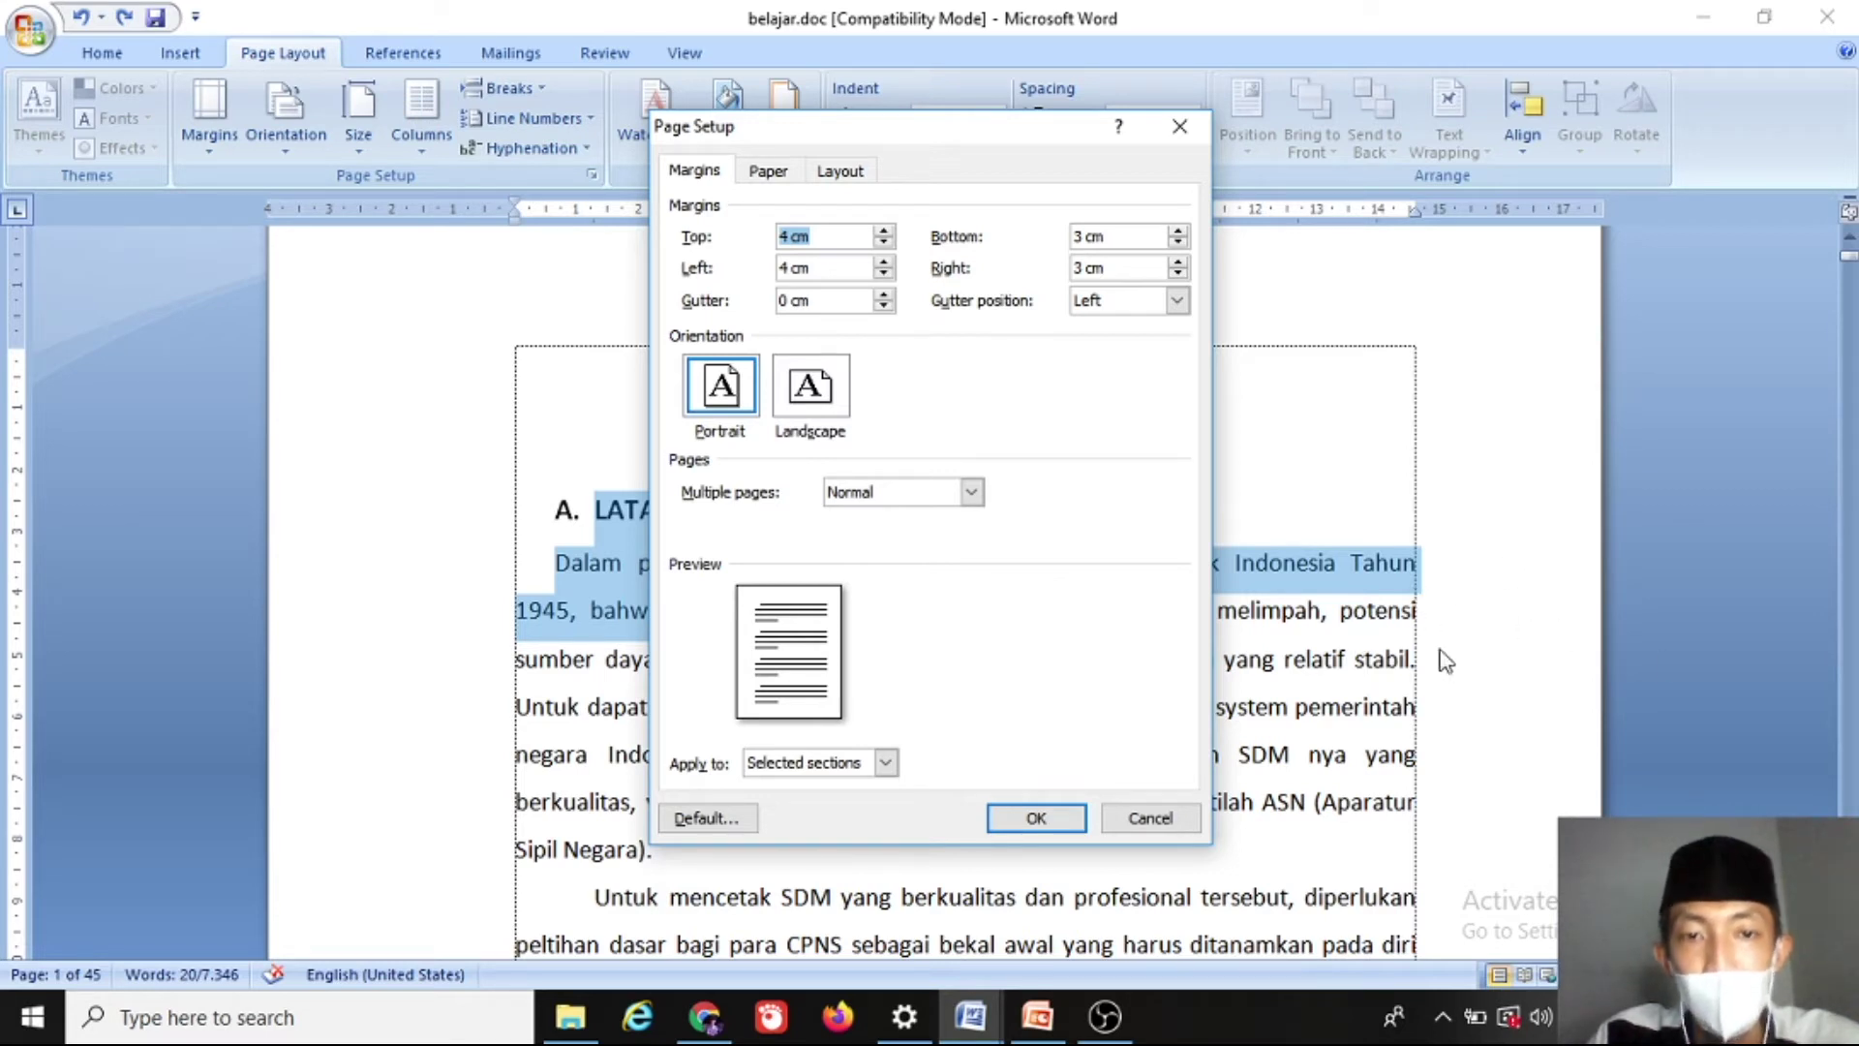
left_click(1174, 819)
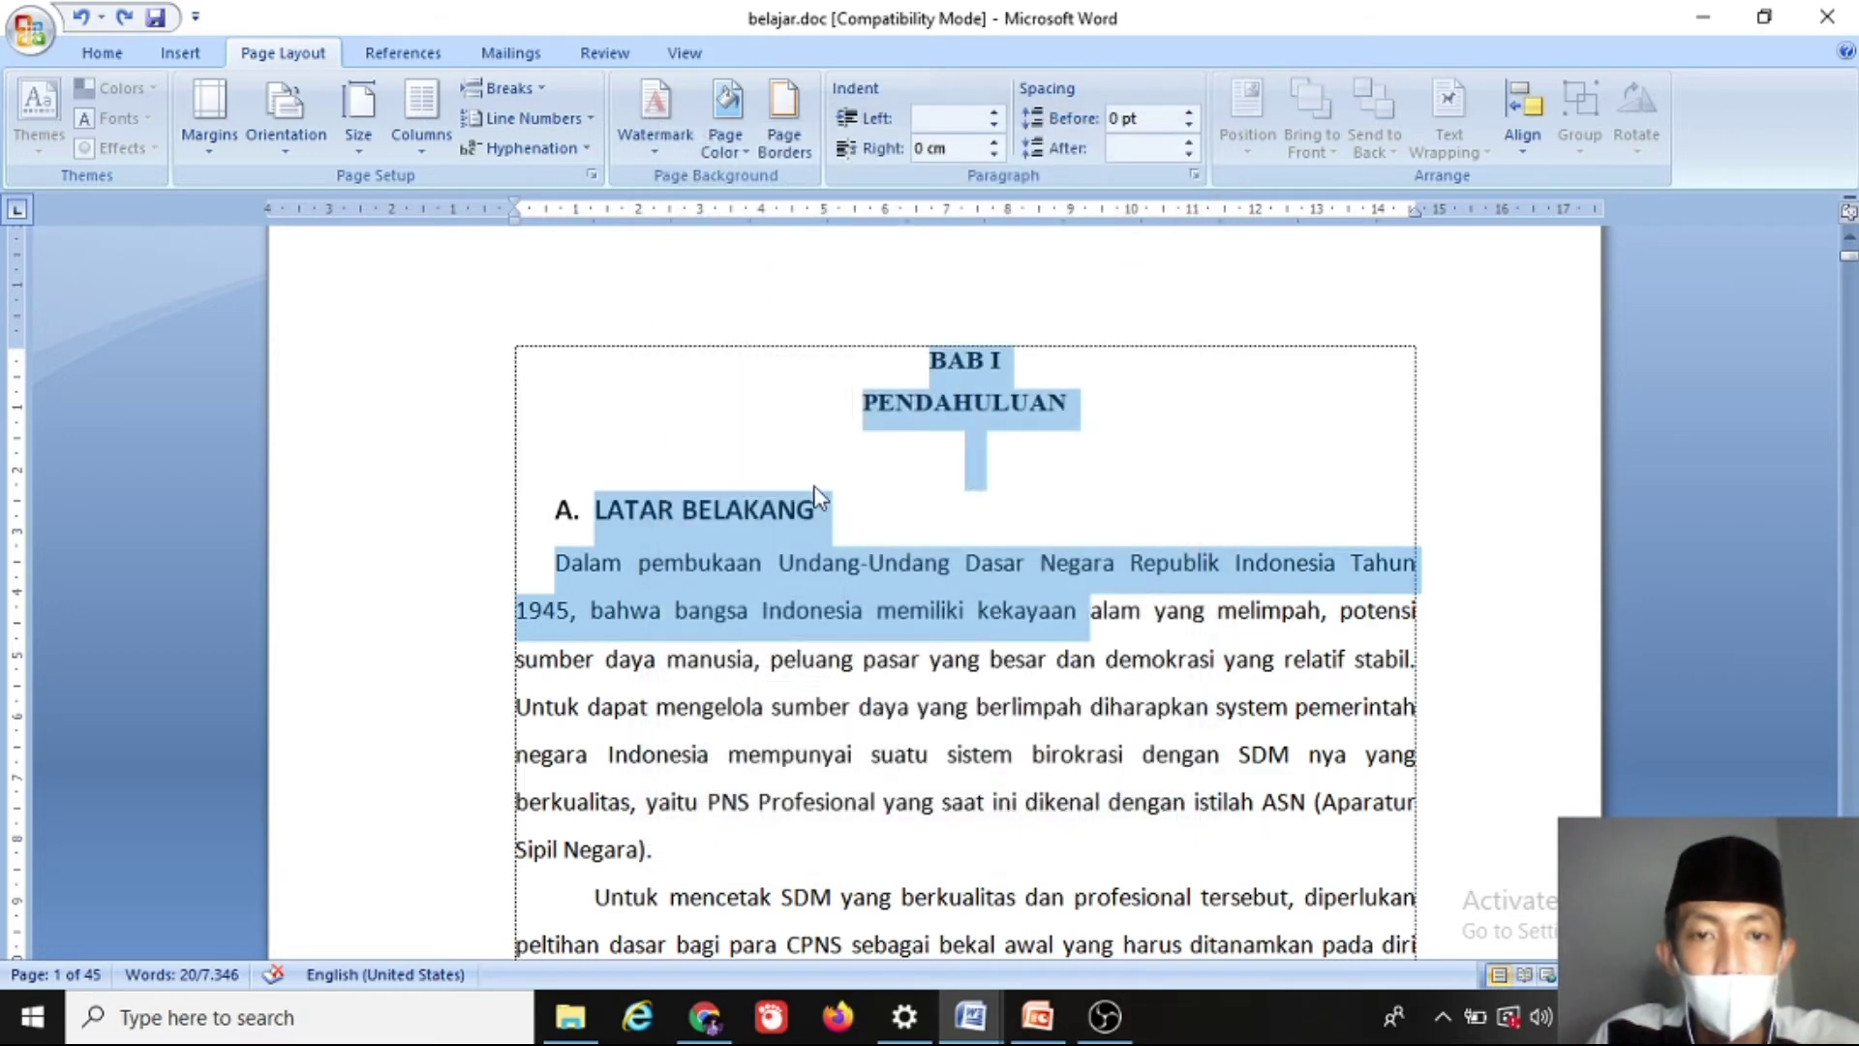
left_click(825, 407)
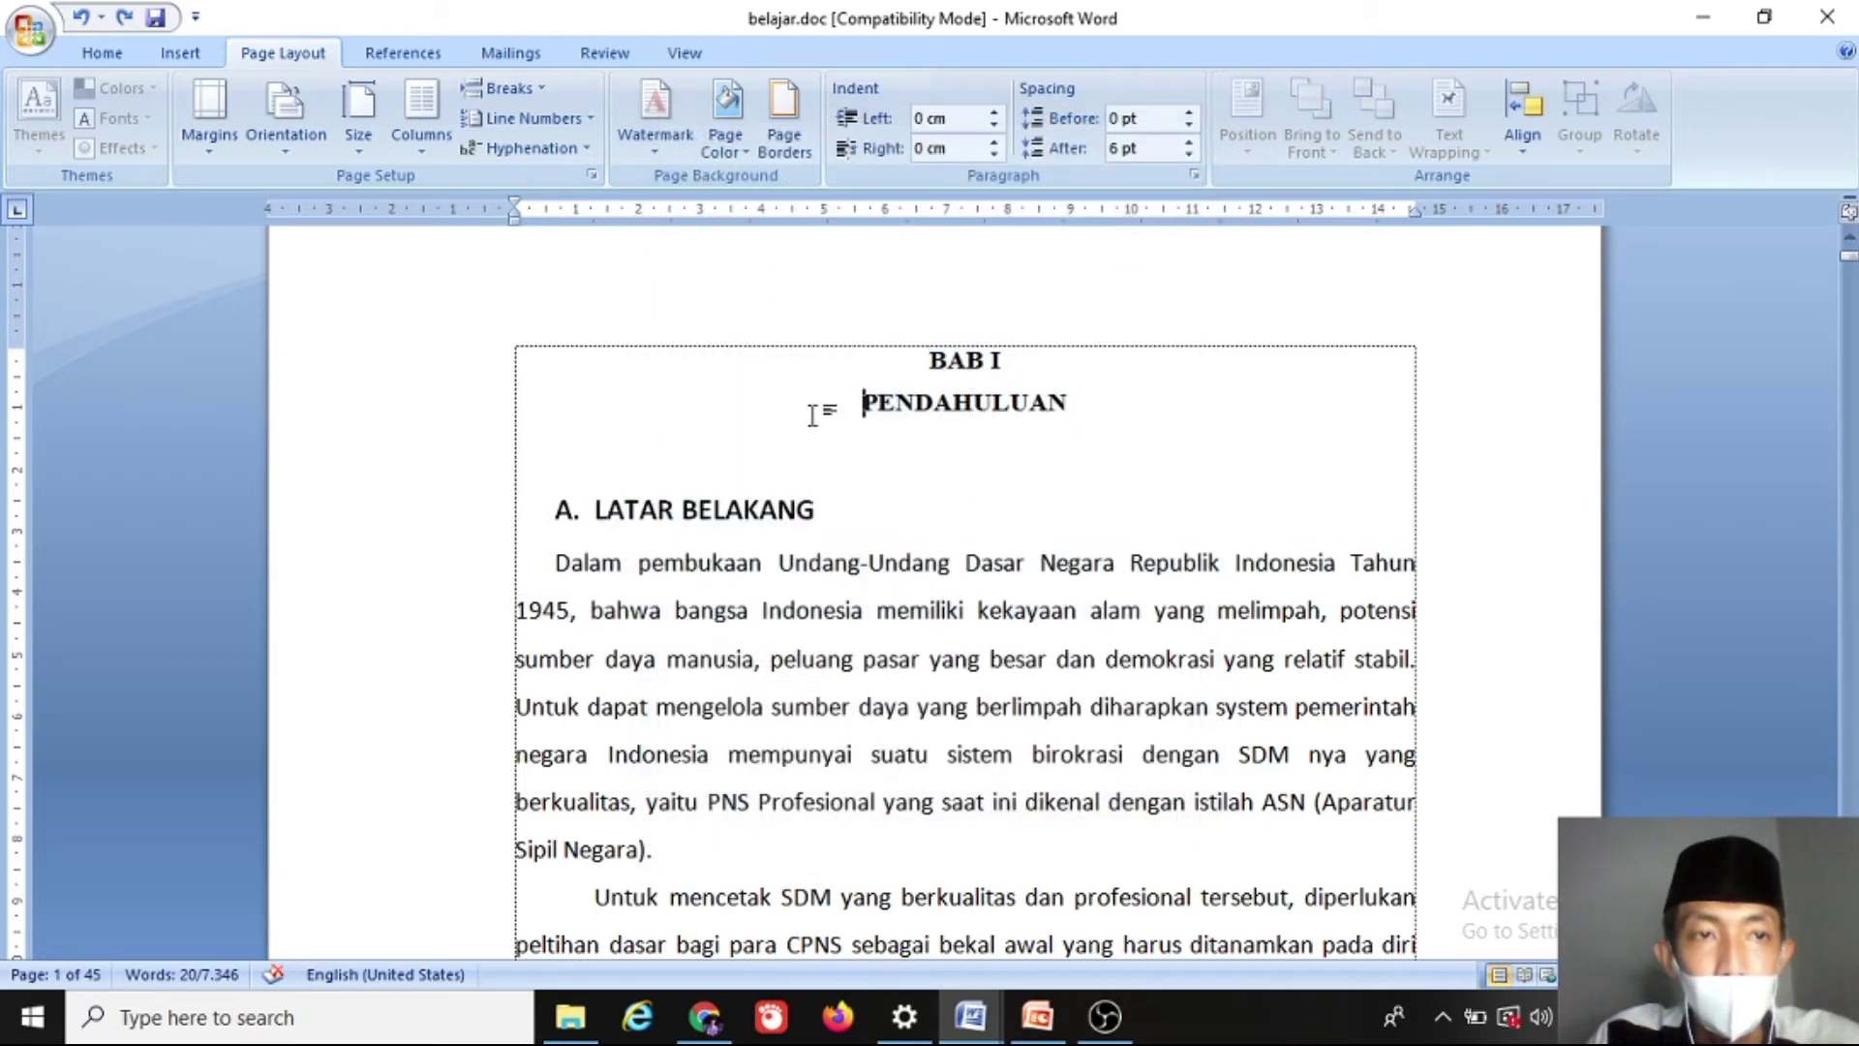
Step: Try the Landscape page orientation and return the pages to Portrait
left_click(299, 151)
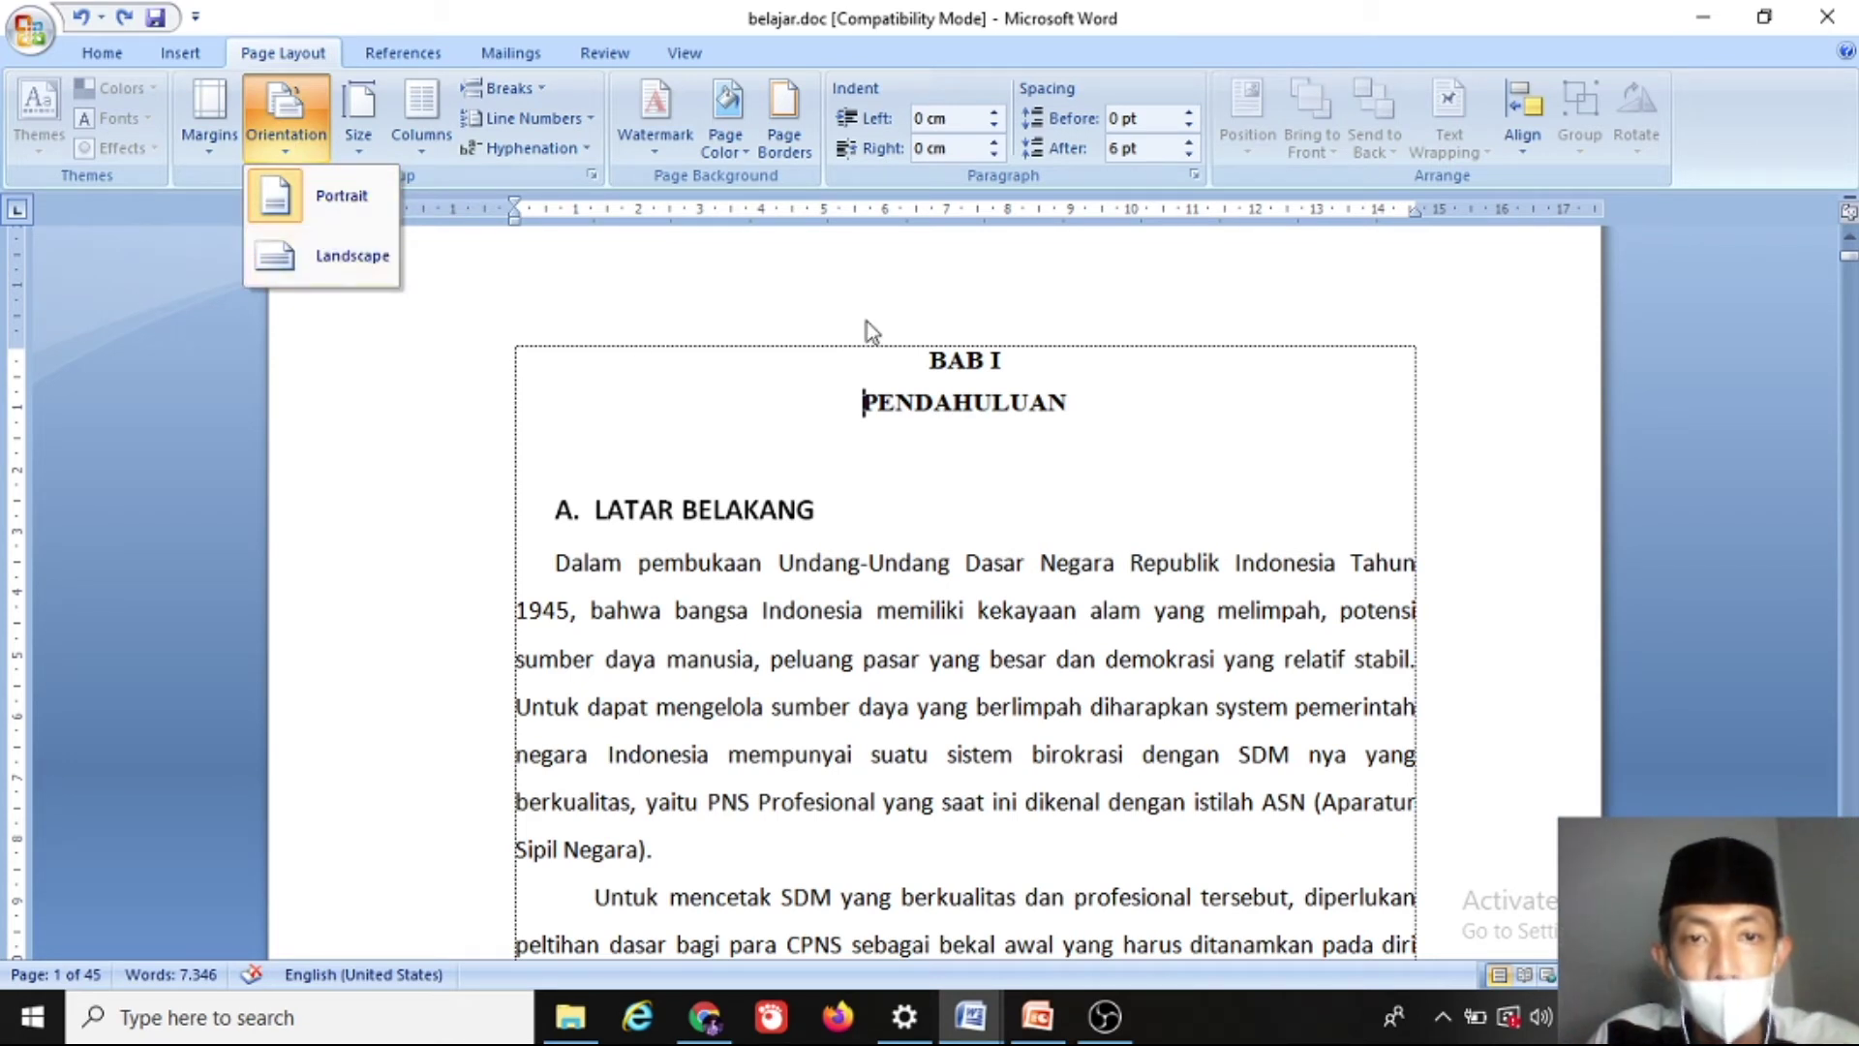
left_click(952, 527)
scroll(952, 528, "down", 3)
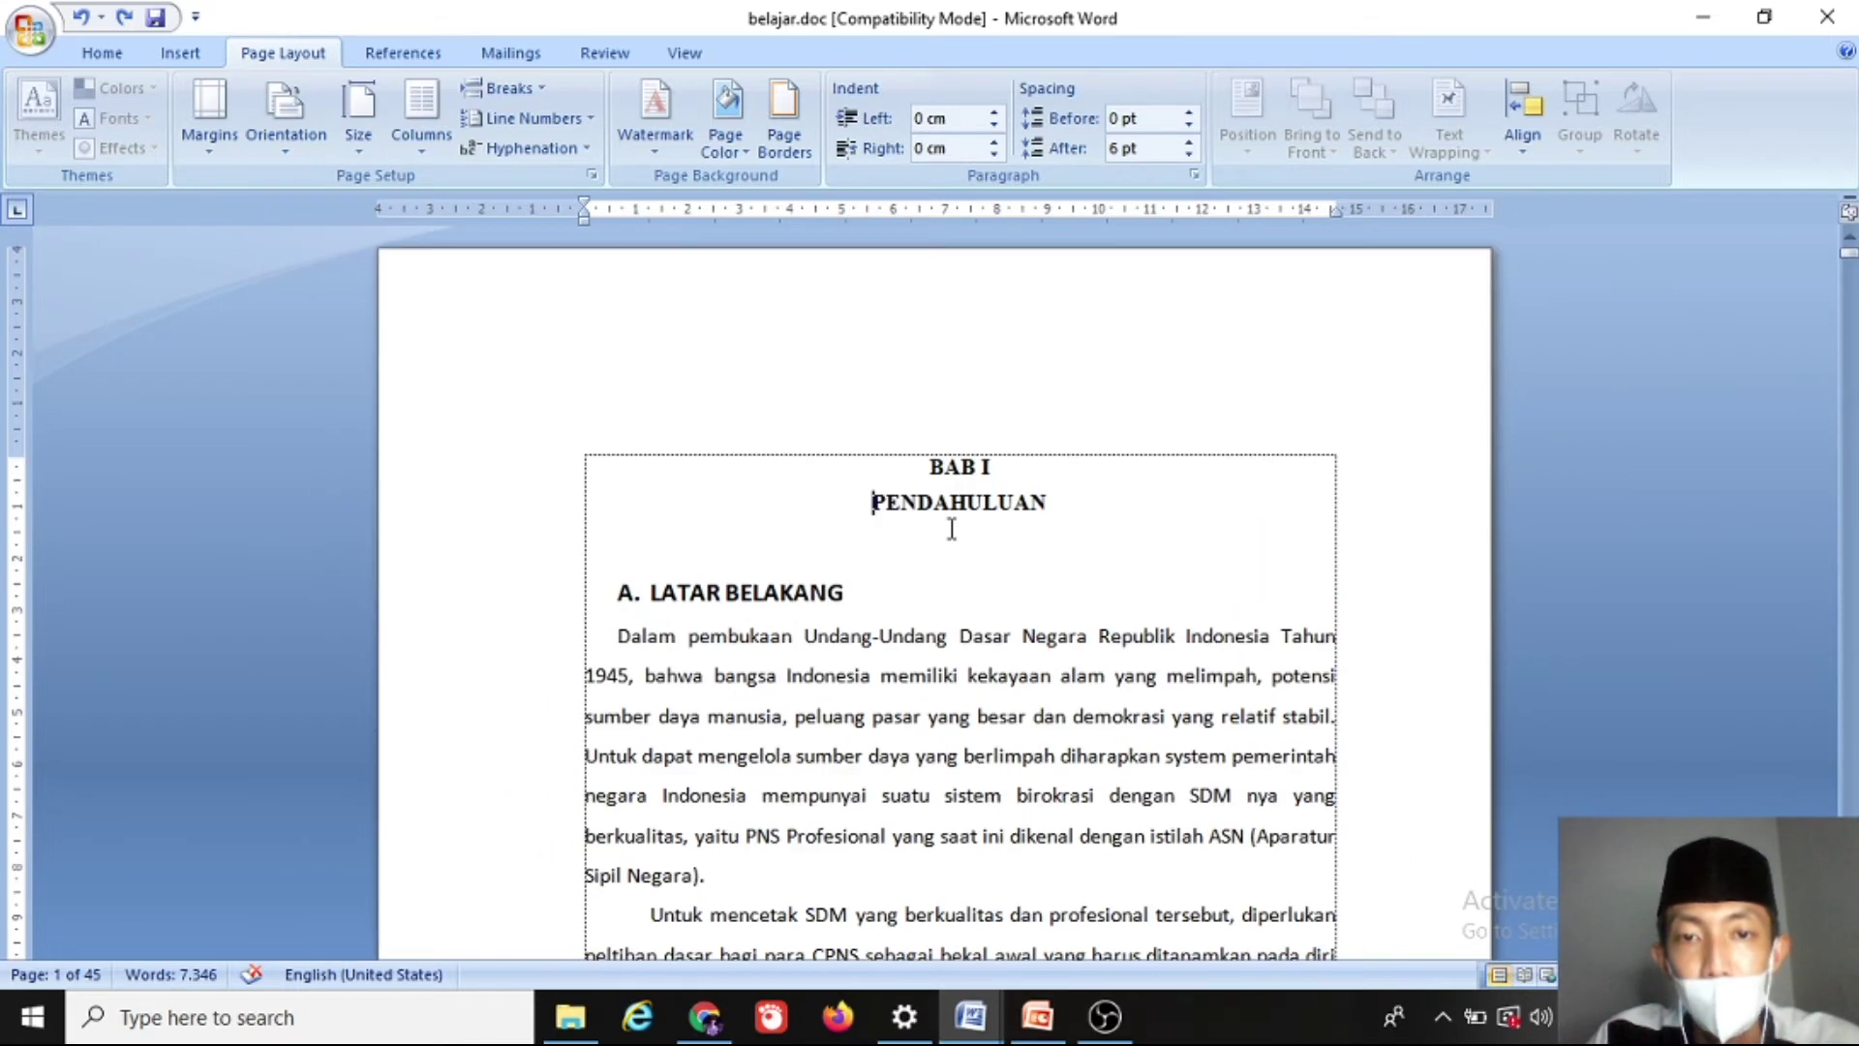
scroll(952, 535, "down", 2)
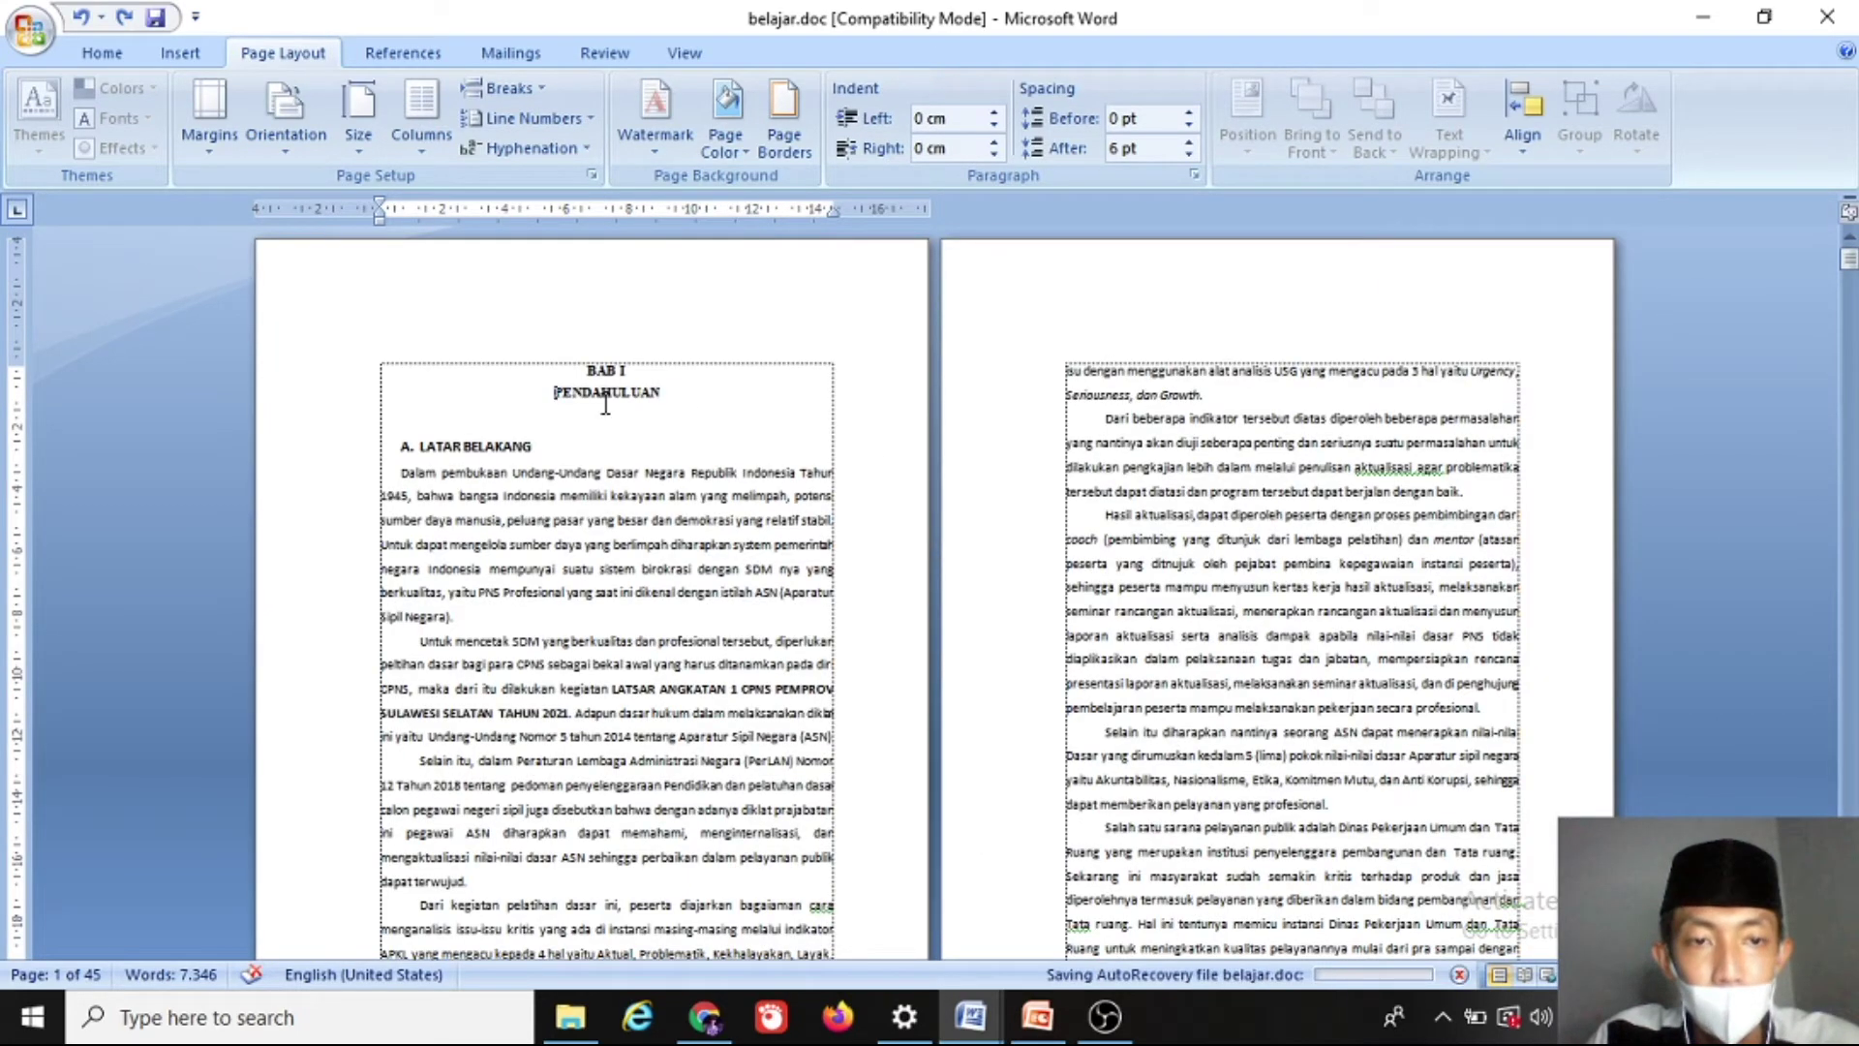
scroll(594, 399, "down", 1)
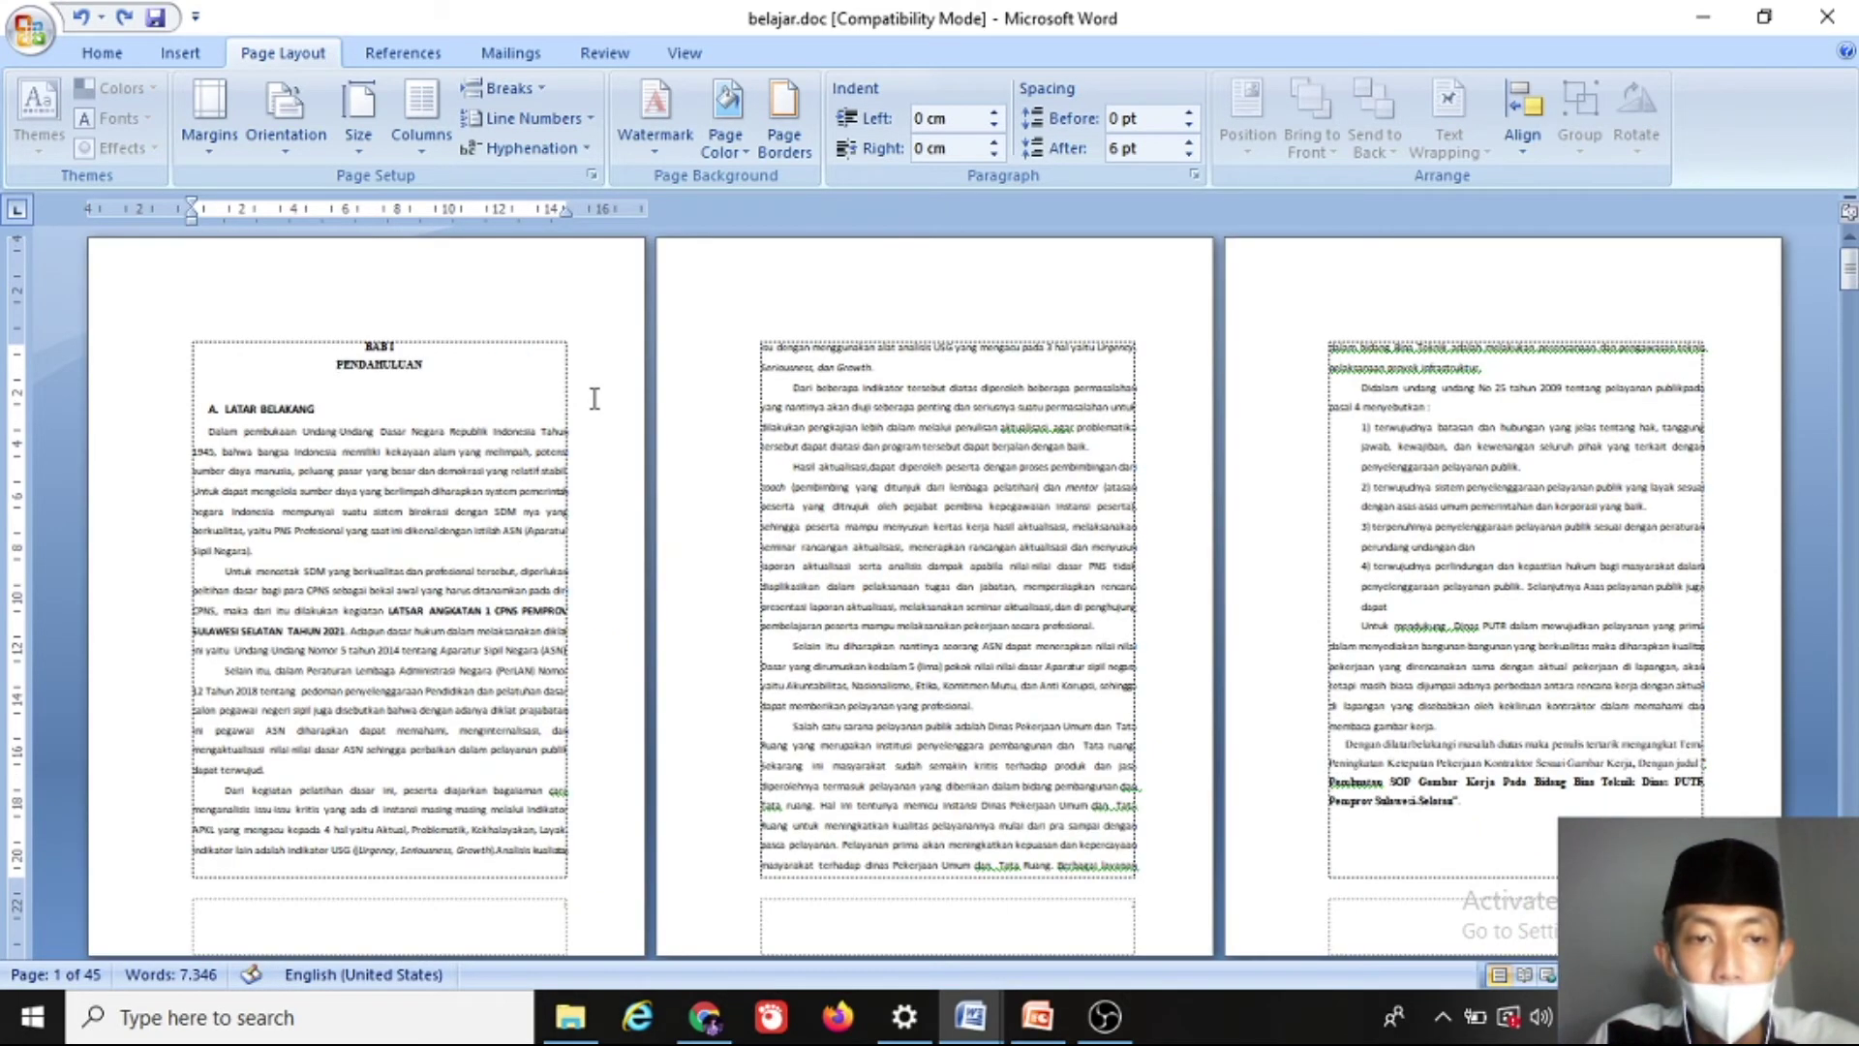
scroll(595, 399, "up", 1)
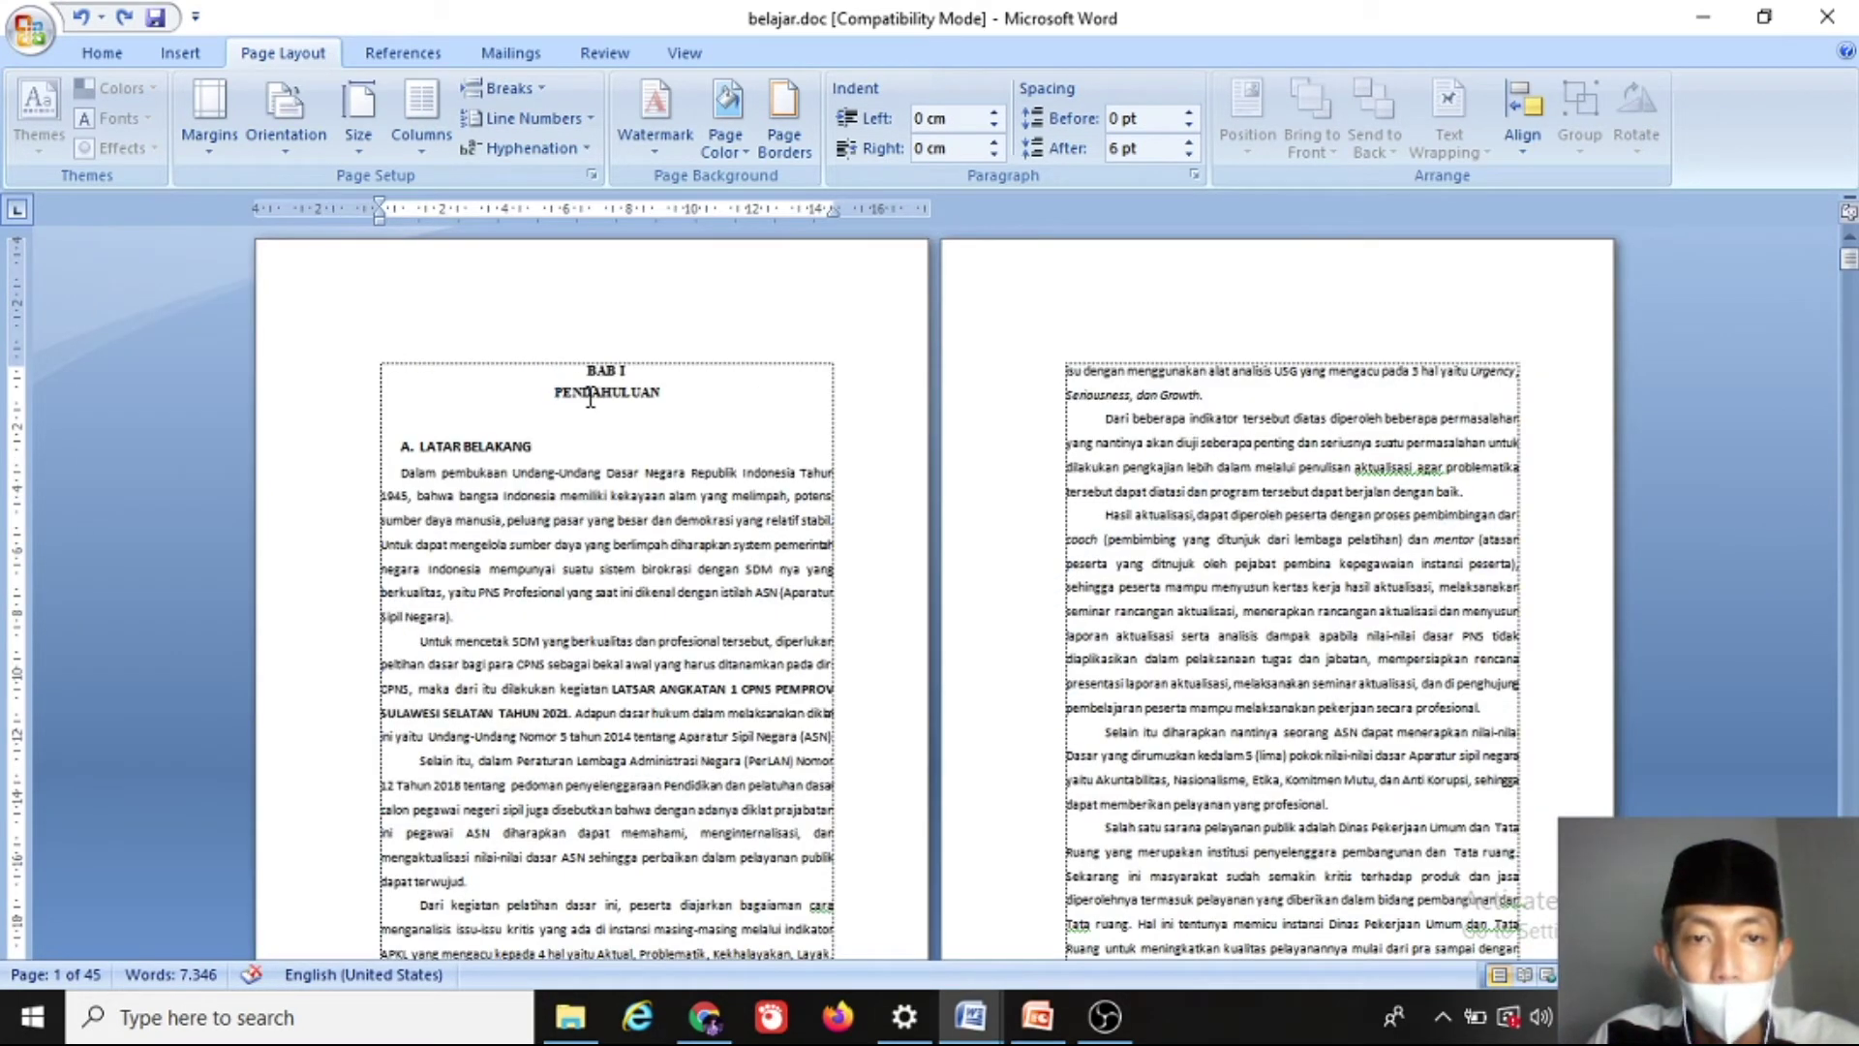
left_click(301, 154)
left_click(334, 253)
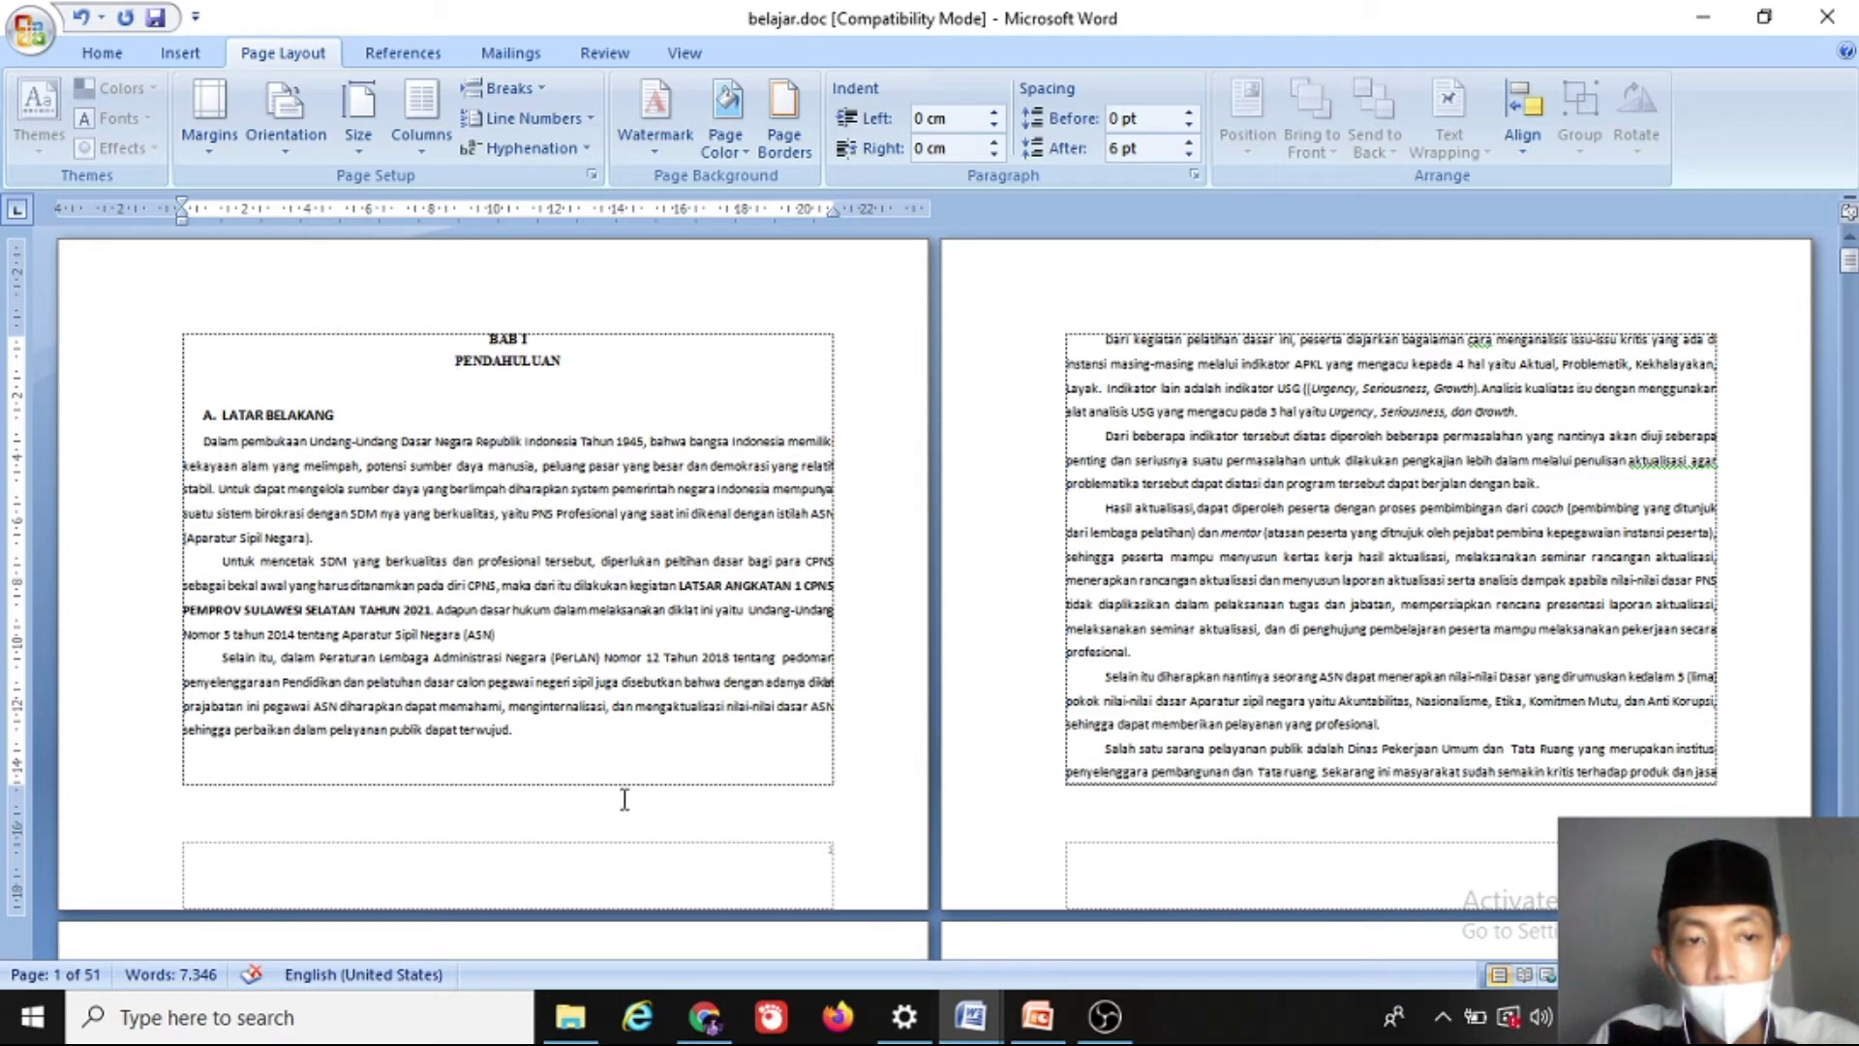
left_click(287, 135)
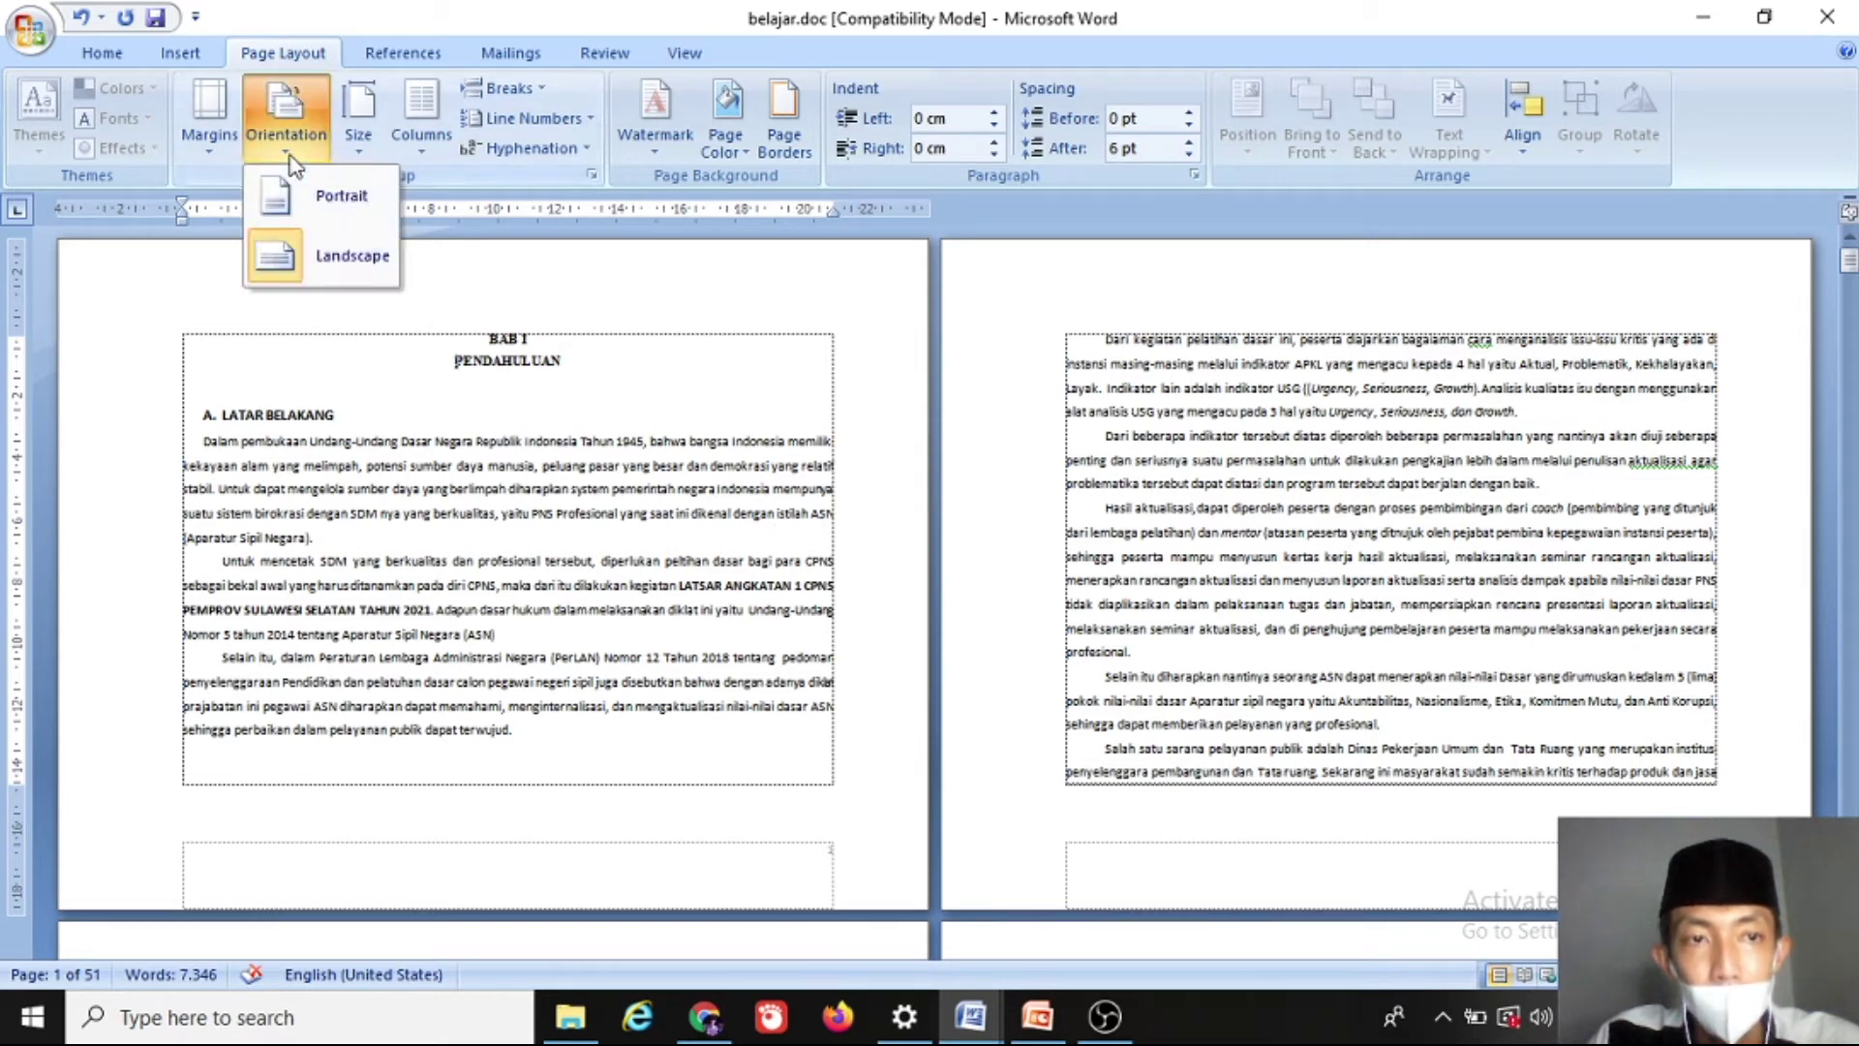
left_click(334, 219)
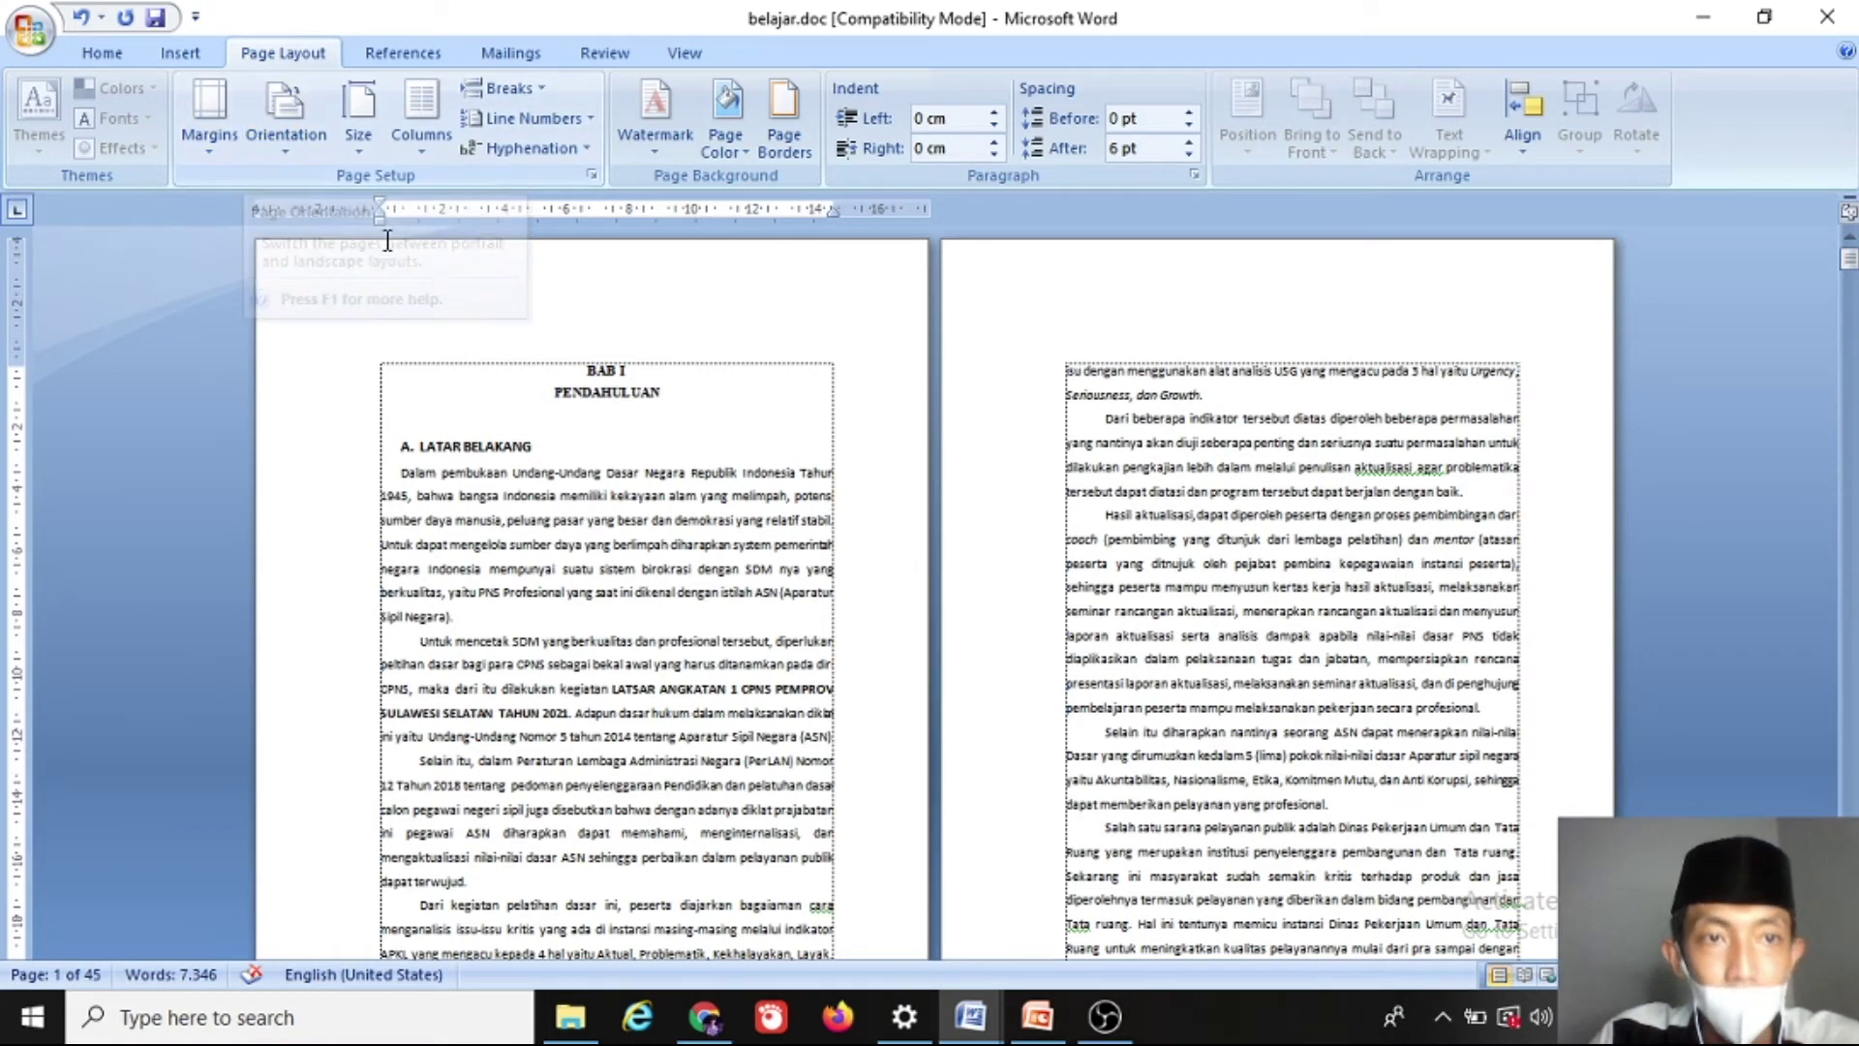
Step: Examine the preset paper sizes, including A4, A5, Letter, Legal and A3, without choosing one
left_click(361, 157)
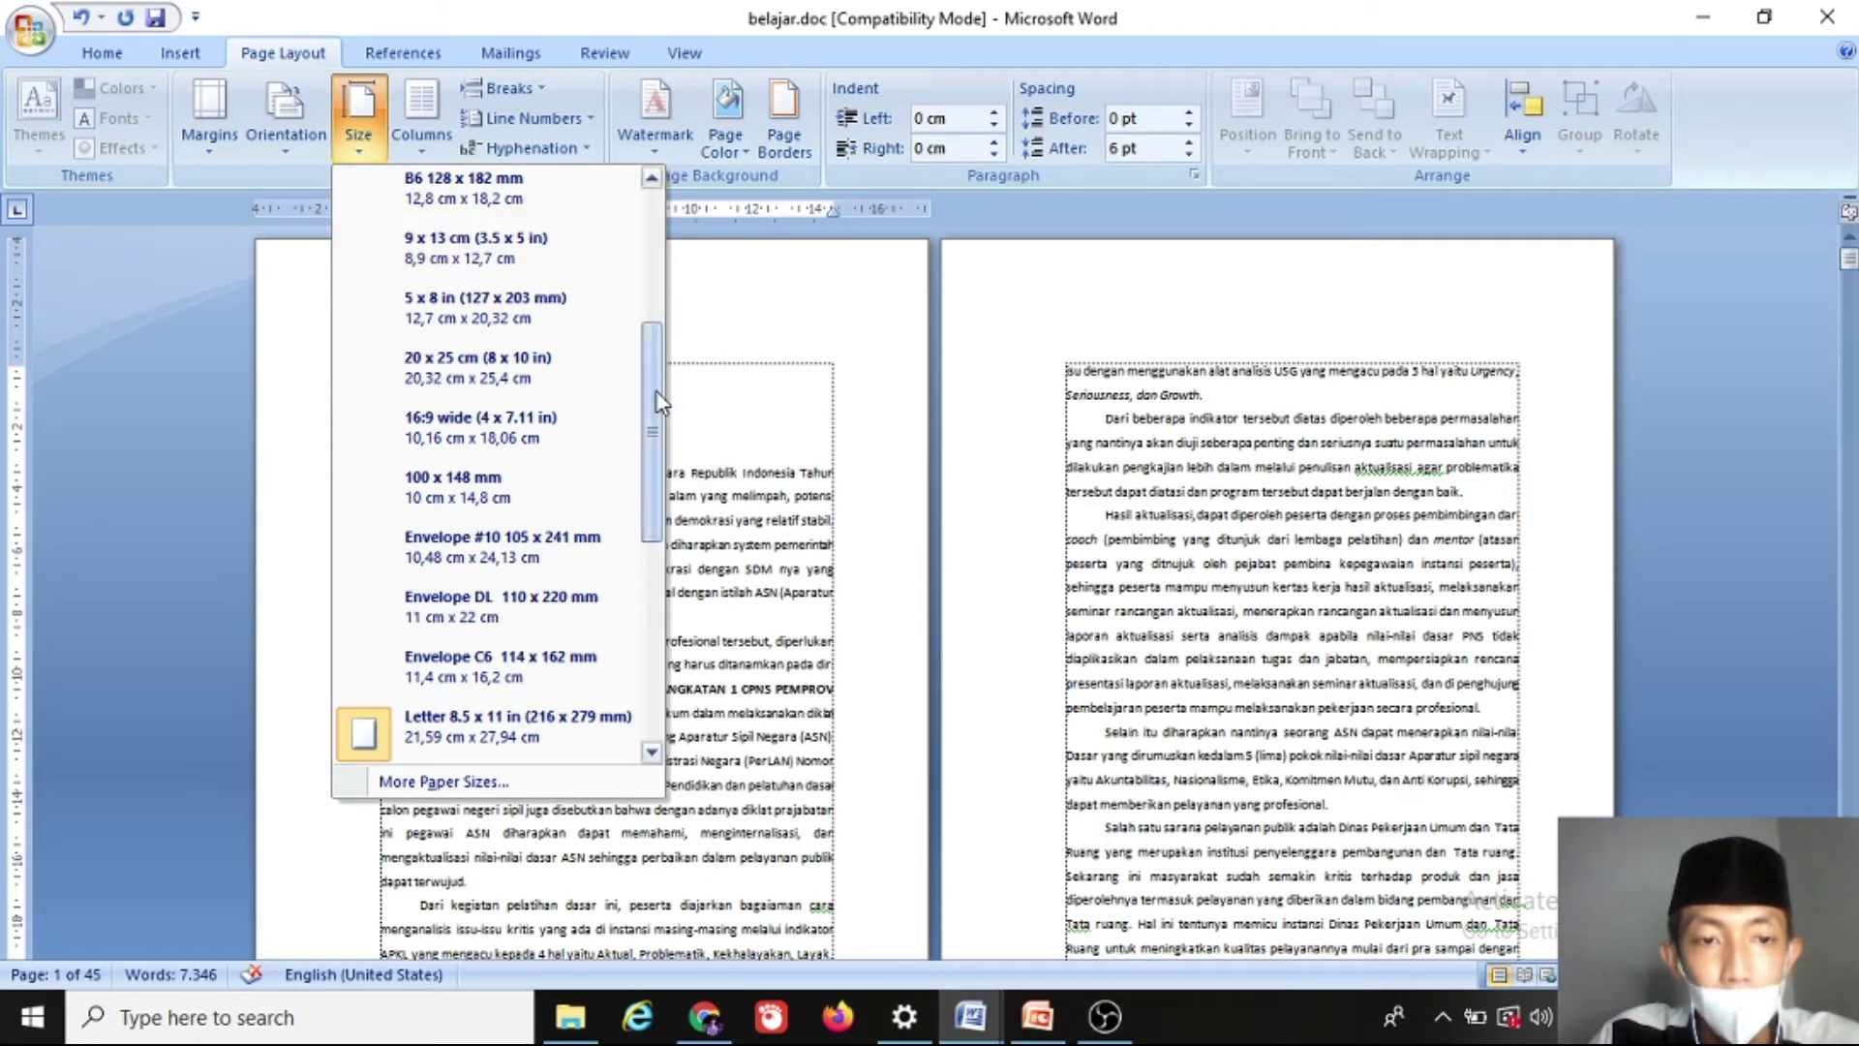
left_click_drag(656, 402, 649, 230)
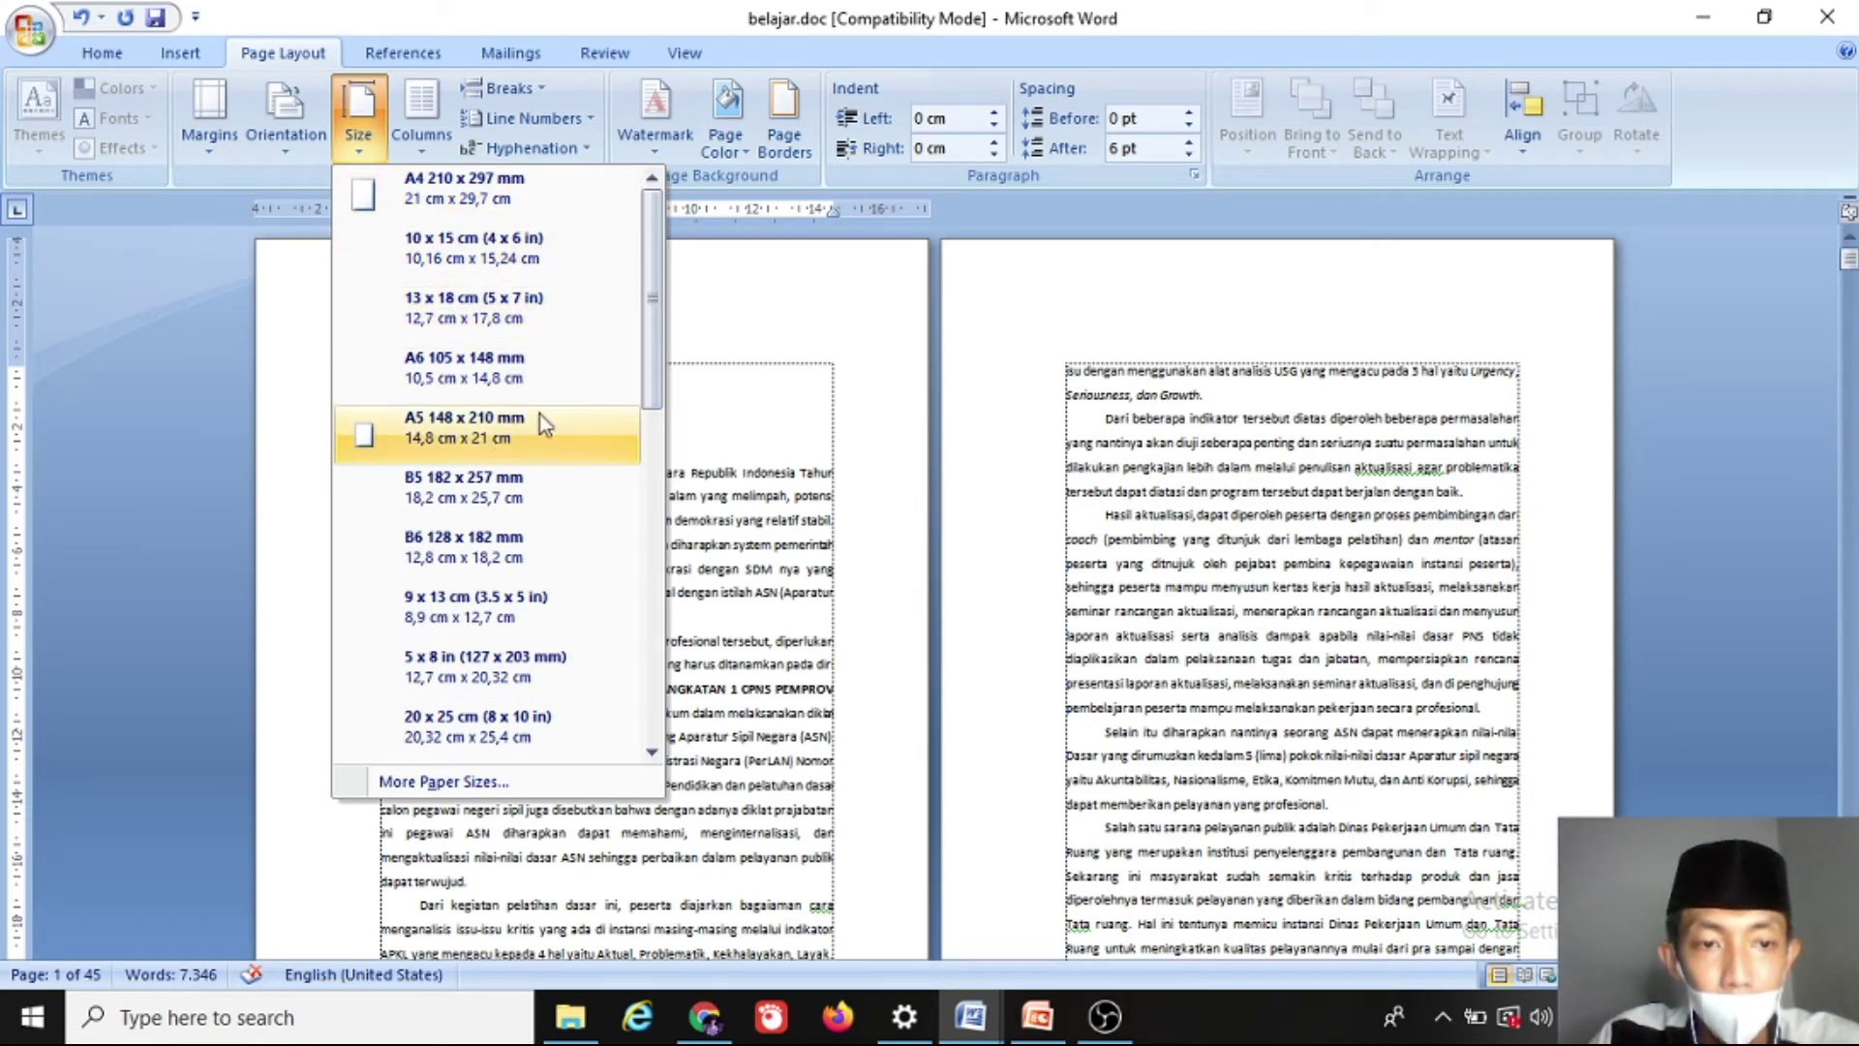
left_click_drag(649, 290, 631, 566)
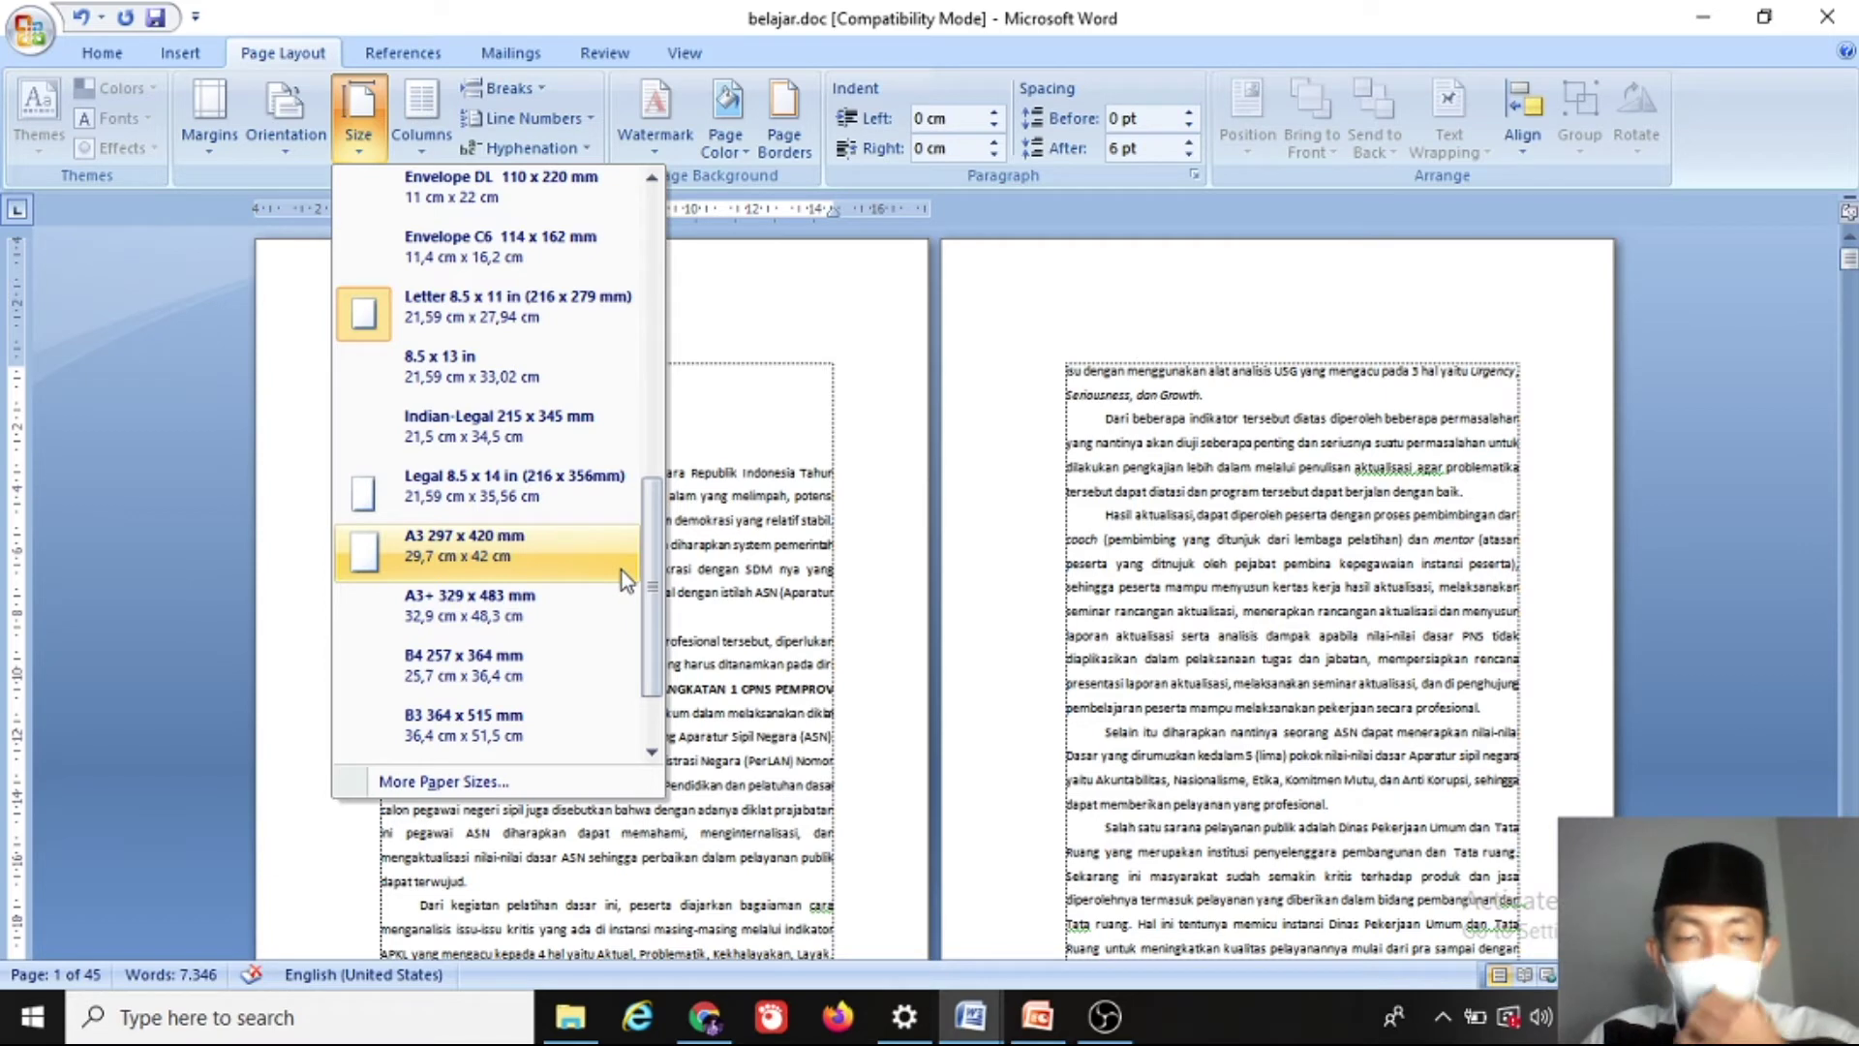
left_click(743, 445)
Step: Try the A4 and A5 paper sizes on the whole document and undo both changes
key("ctrl+a")
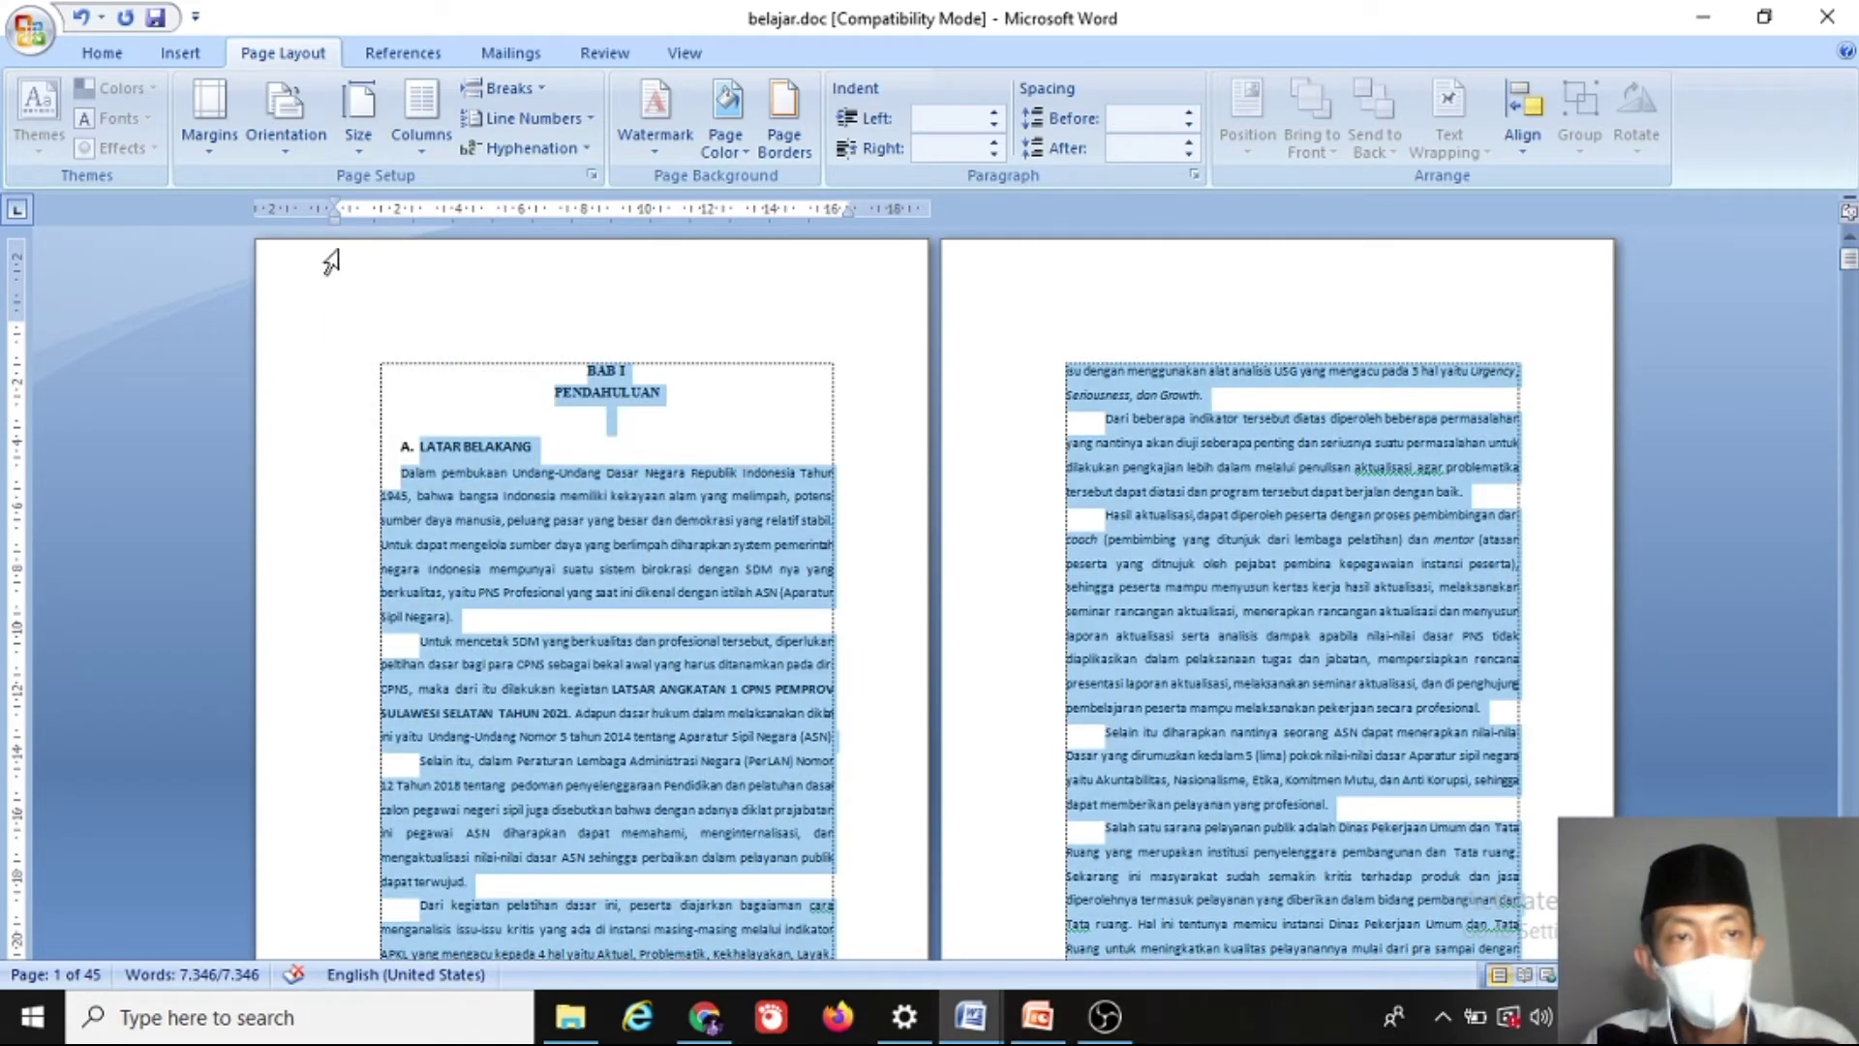
left_click(359, 122)
left_click(410, 188)
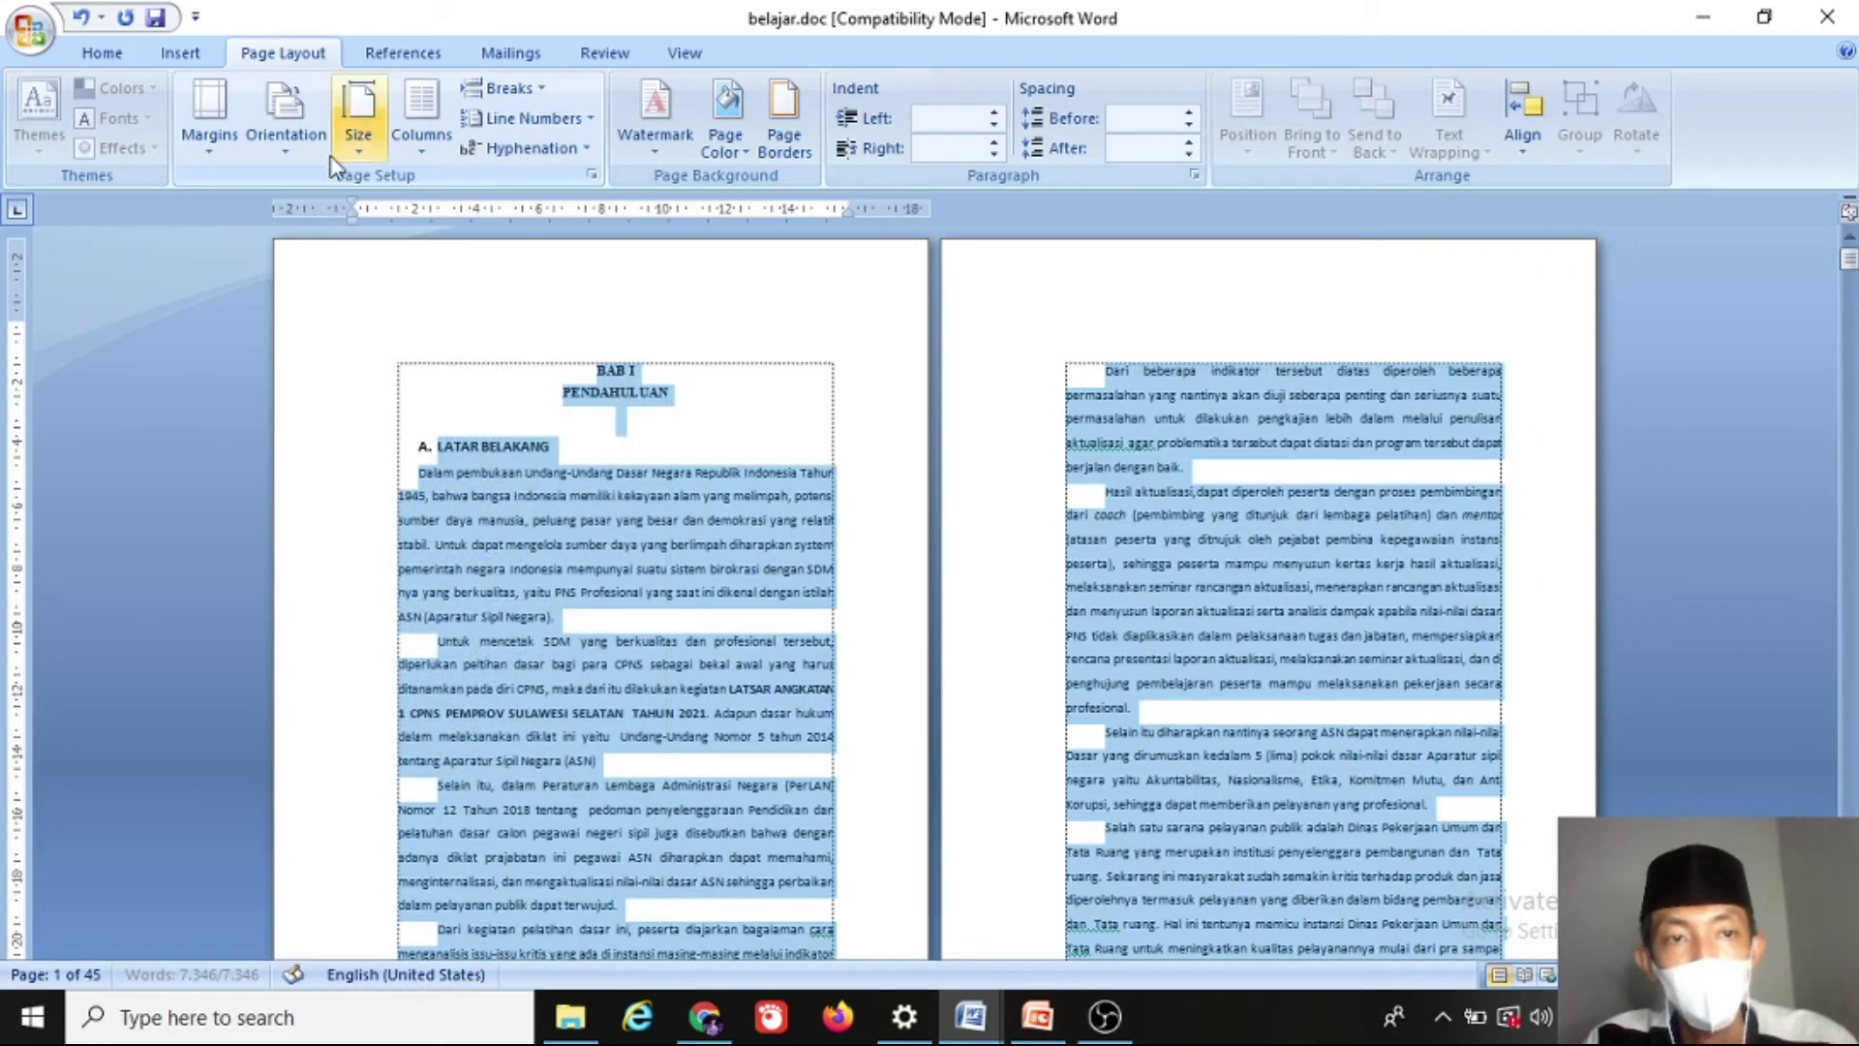
left_click(351, 153)
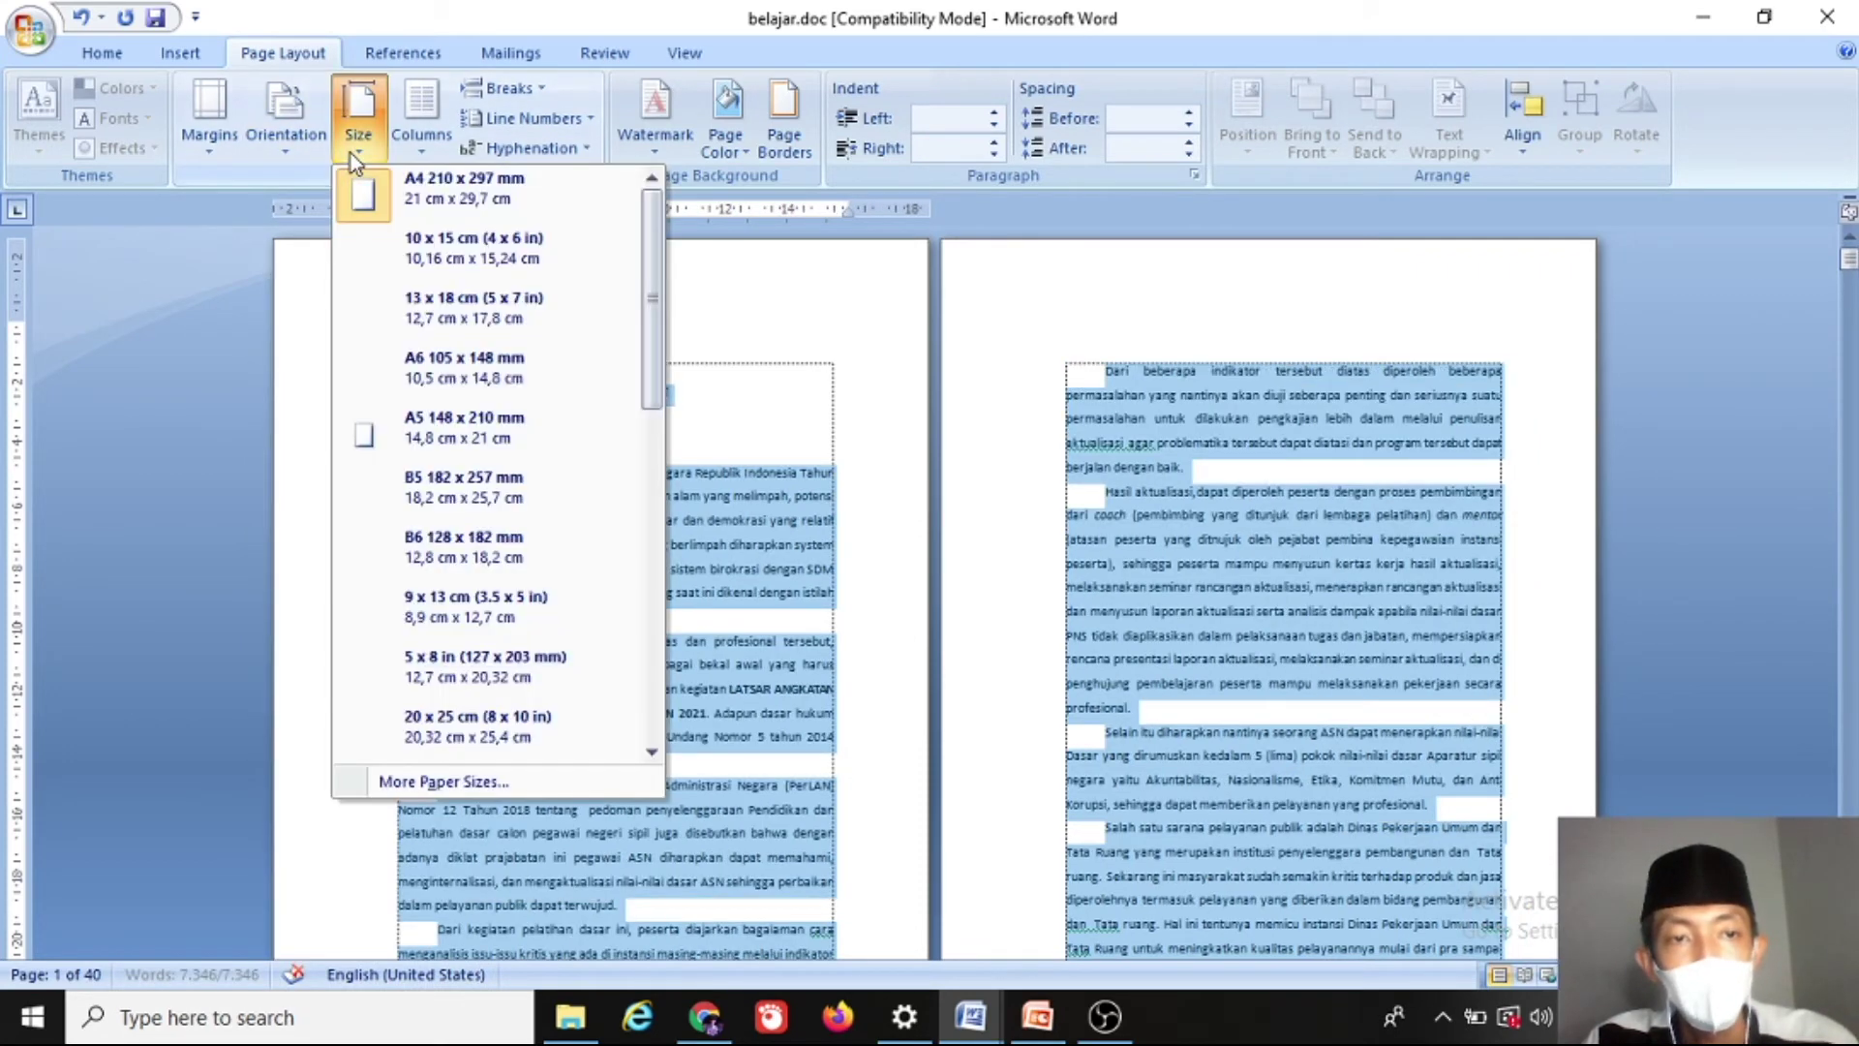
left_click(394, 426)
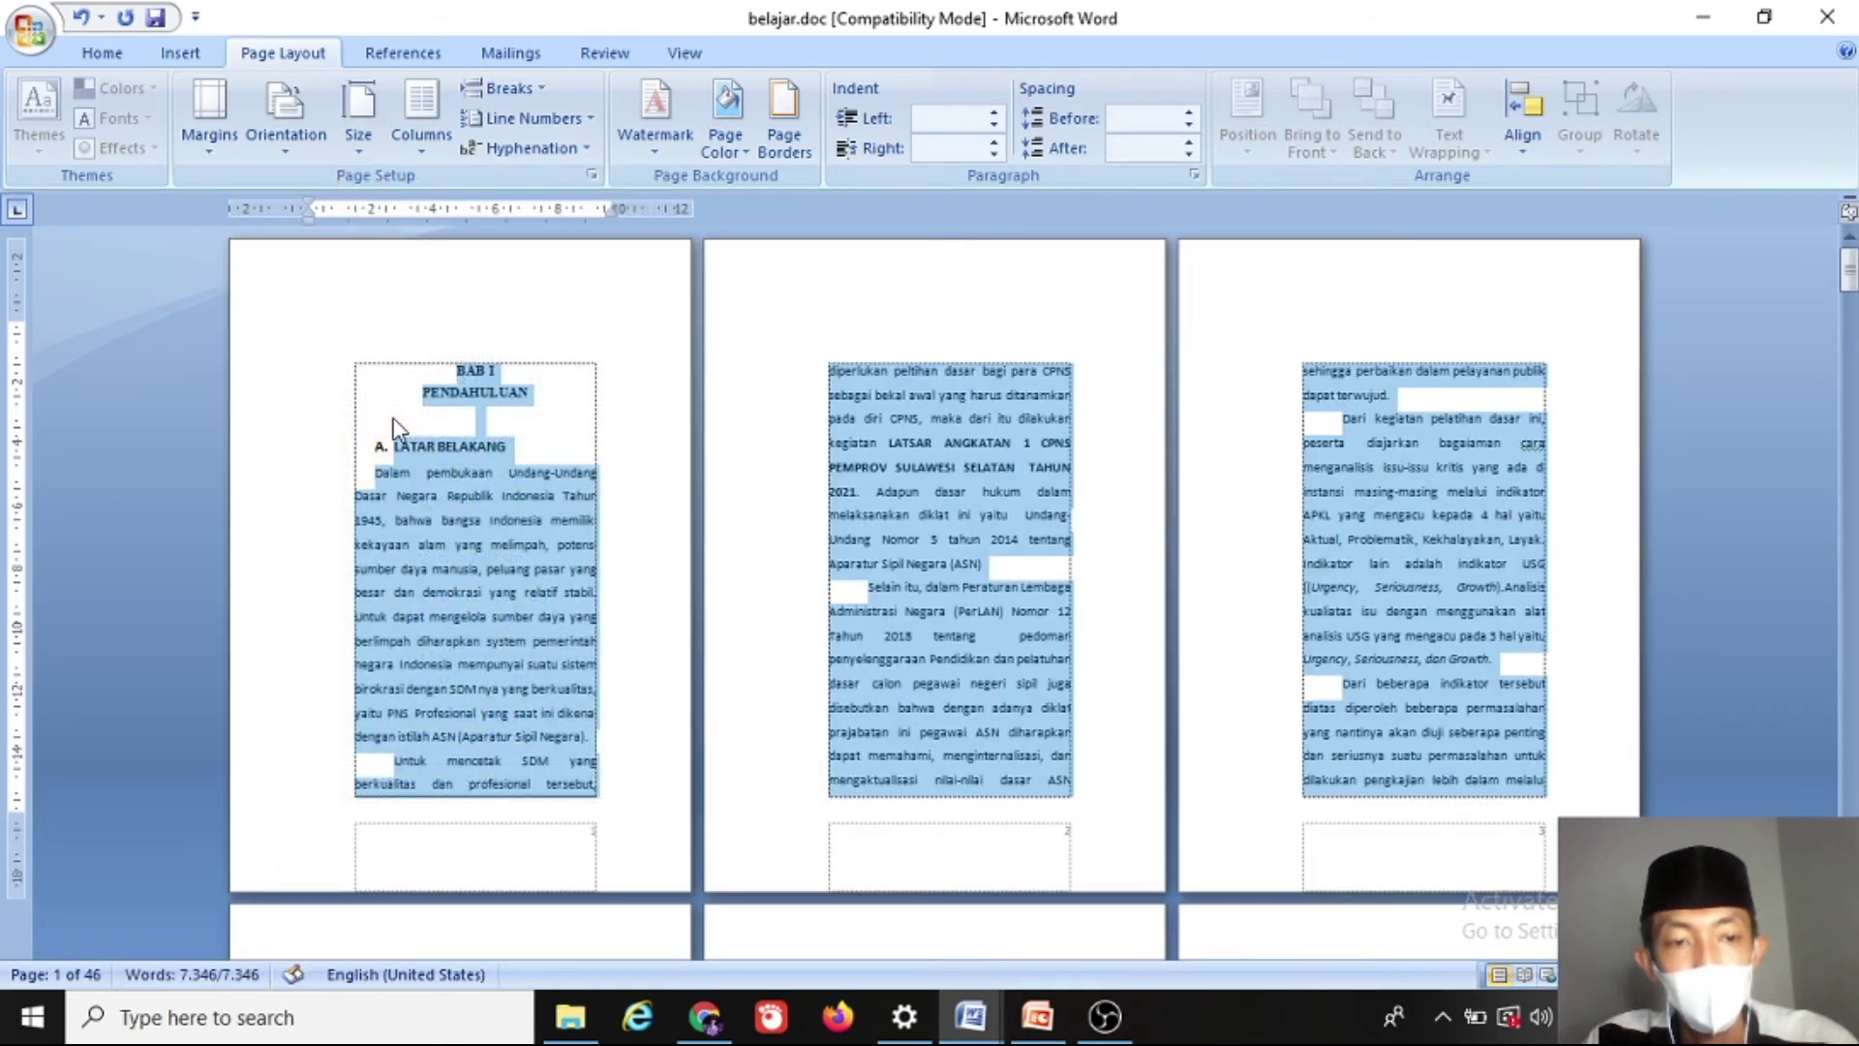
key("ctrl+z")
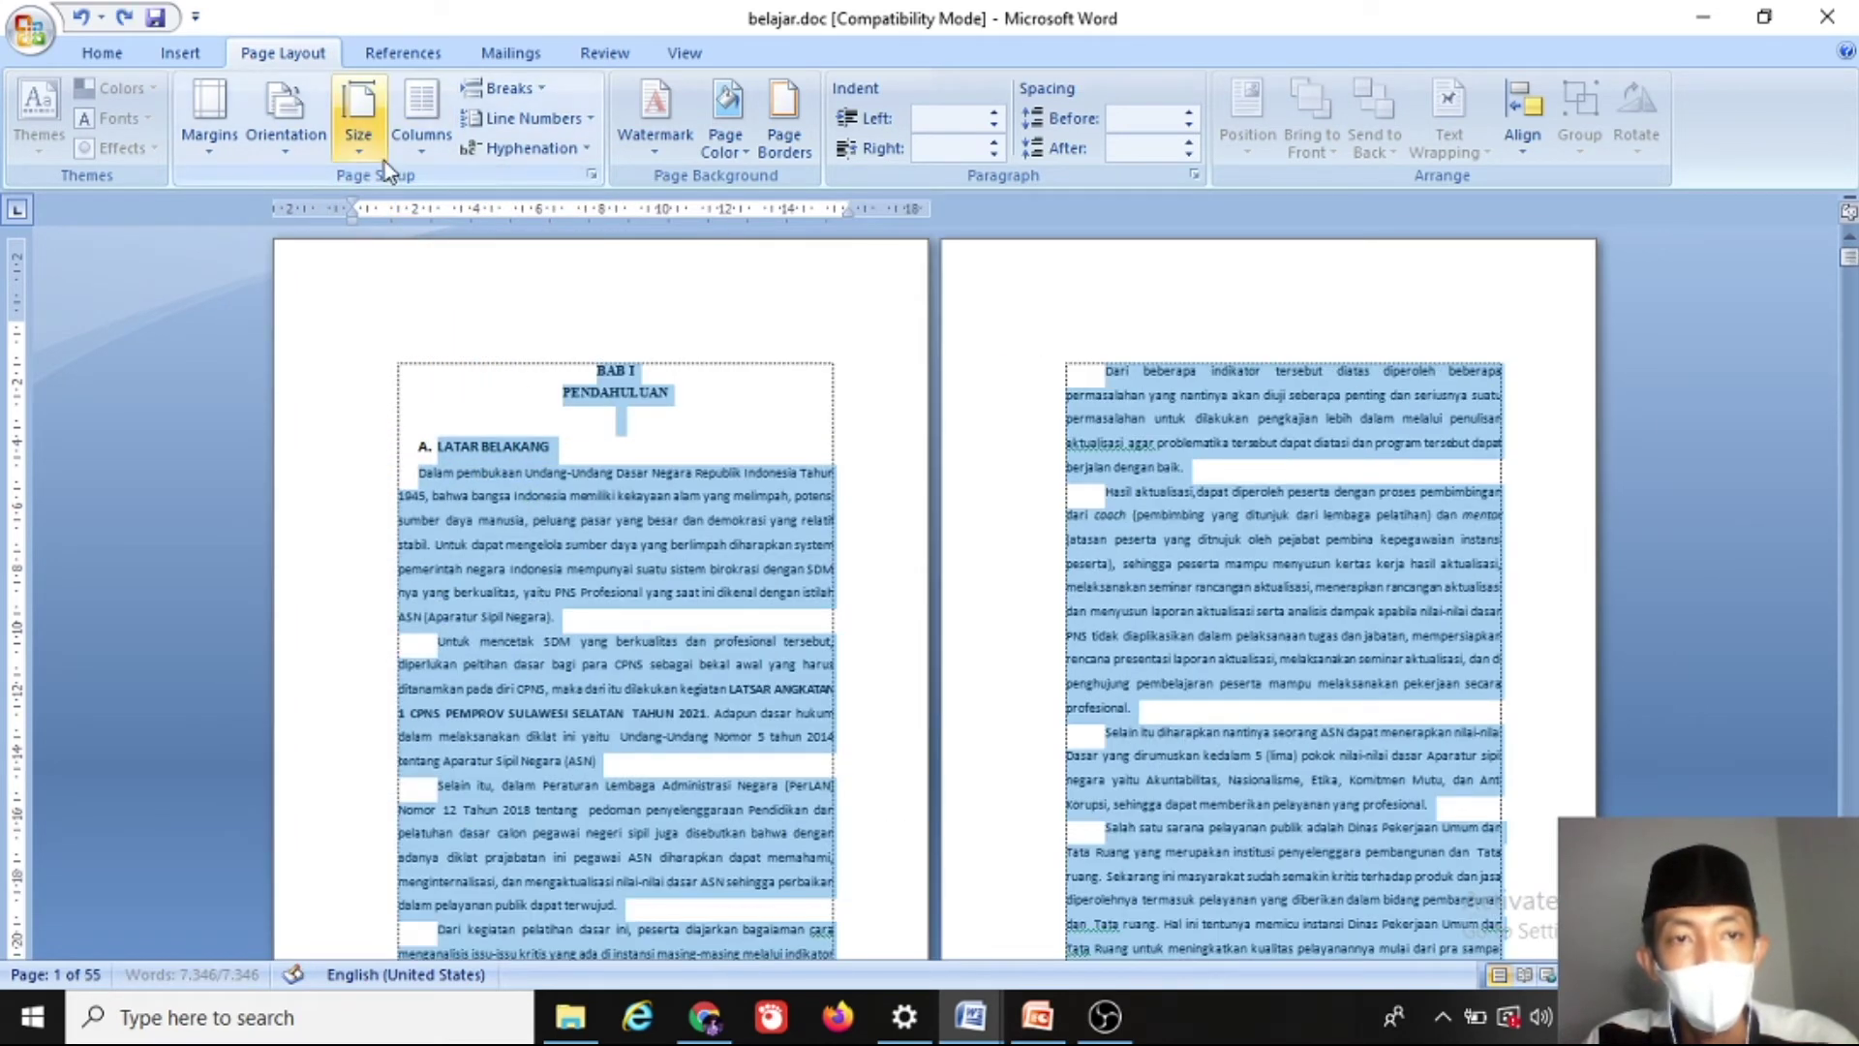
key("ctrl+z")
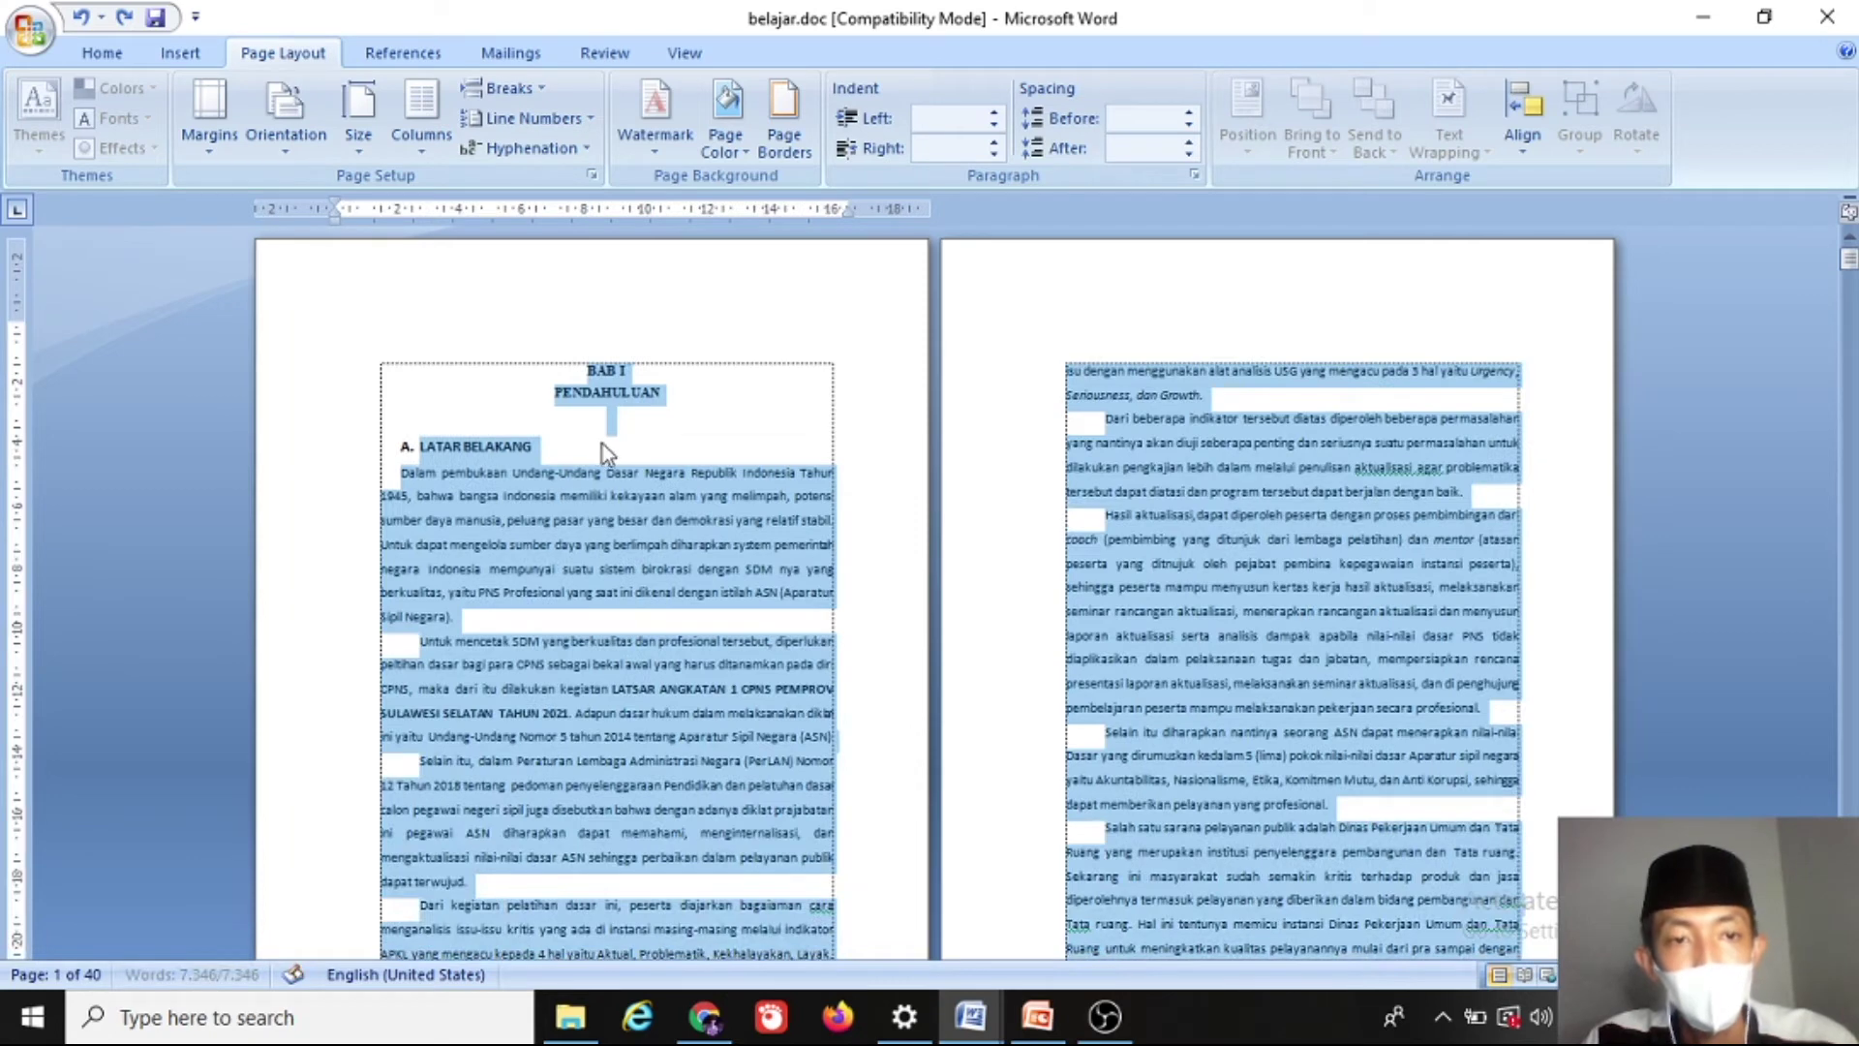
Step: Place the cursor on the blank line below "PENDAHULUAN" and open the preset column layouts
left_click(608, 421)
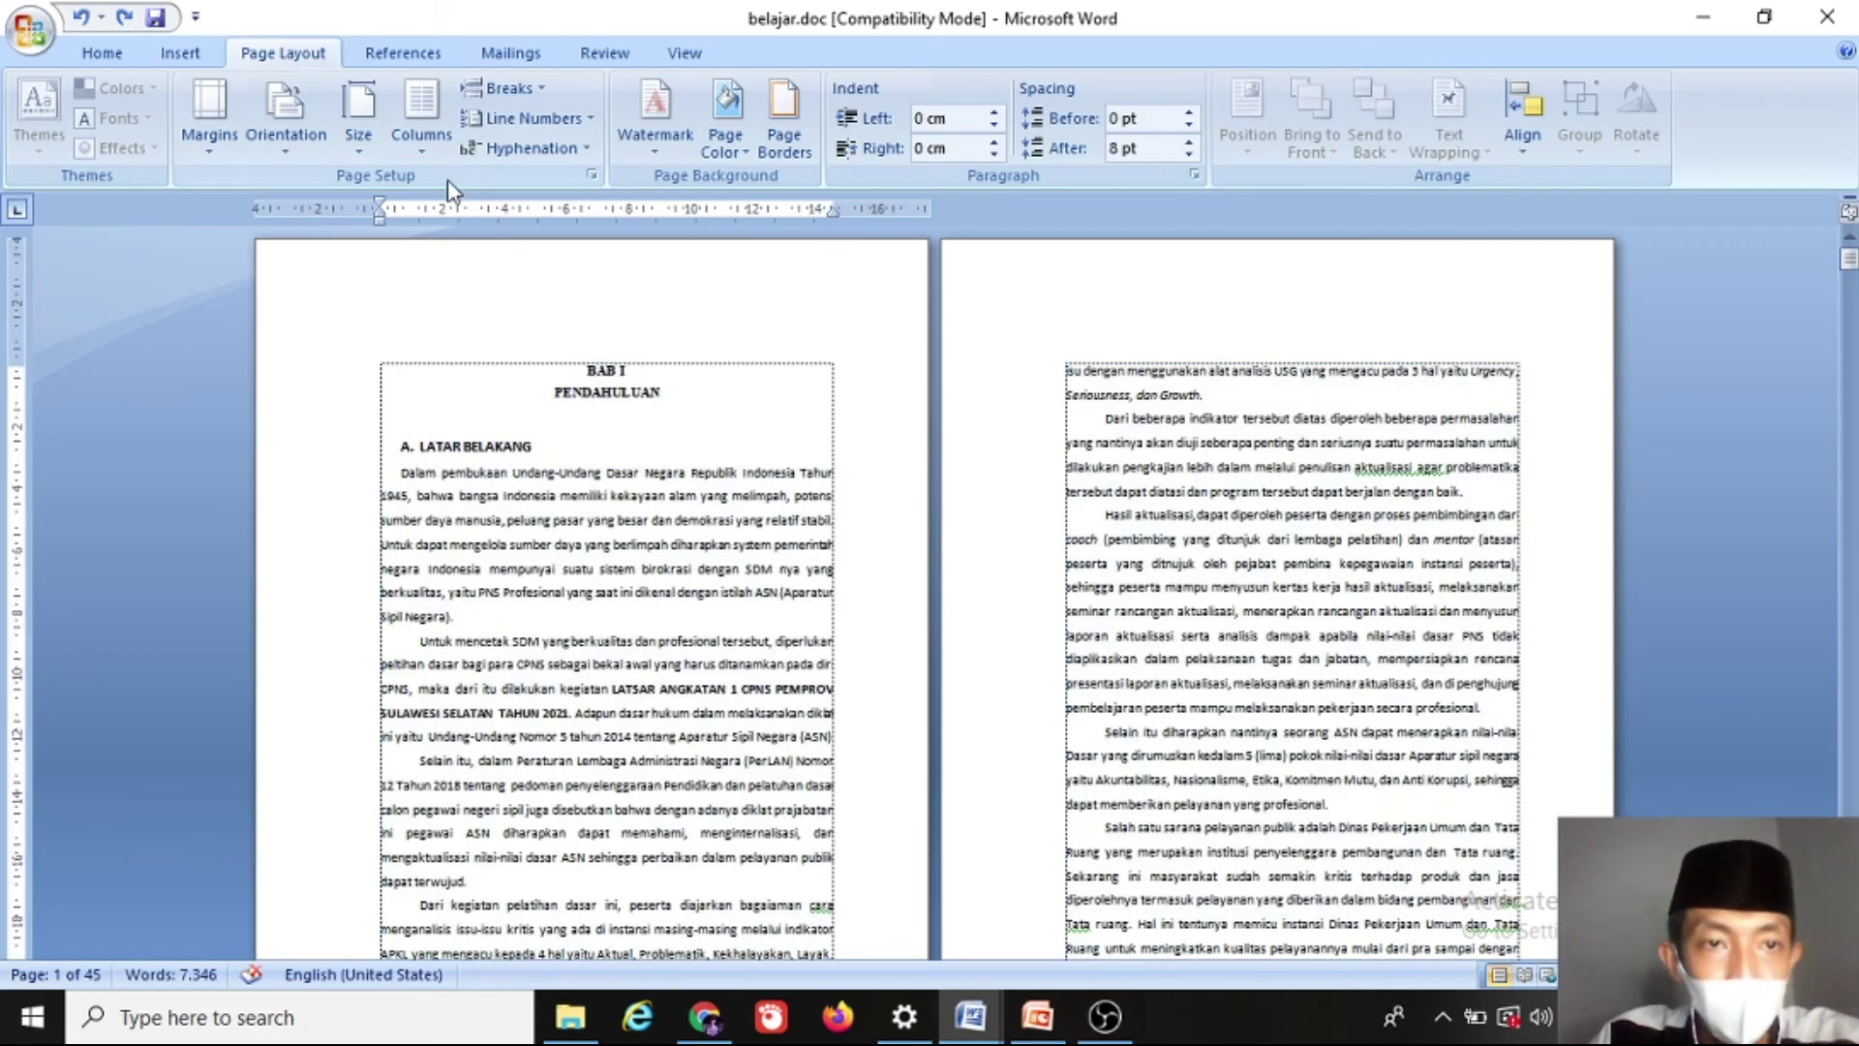
left_click(421, 155)
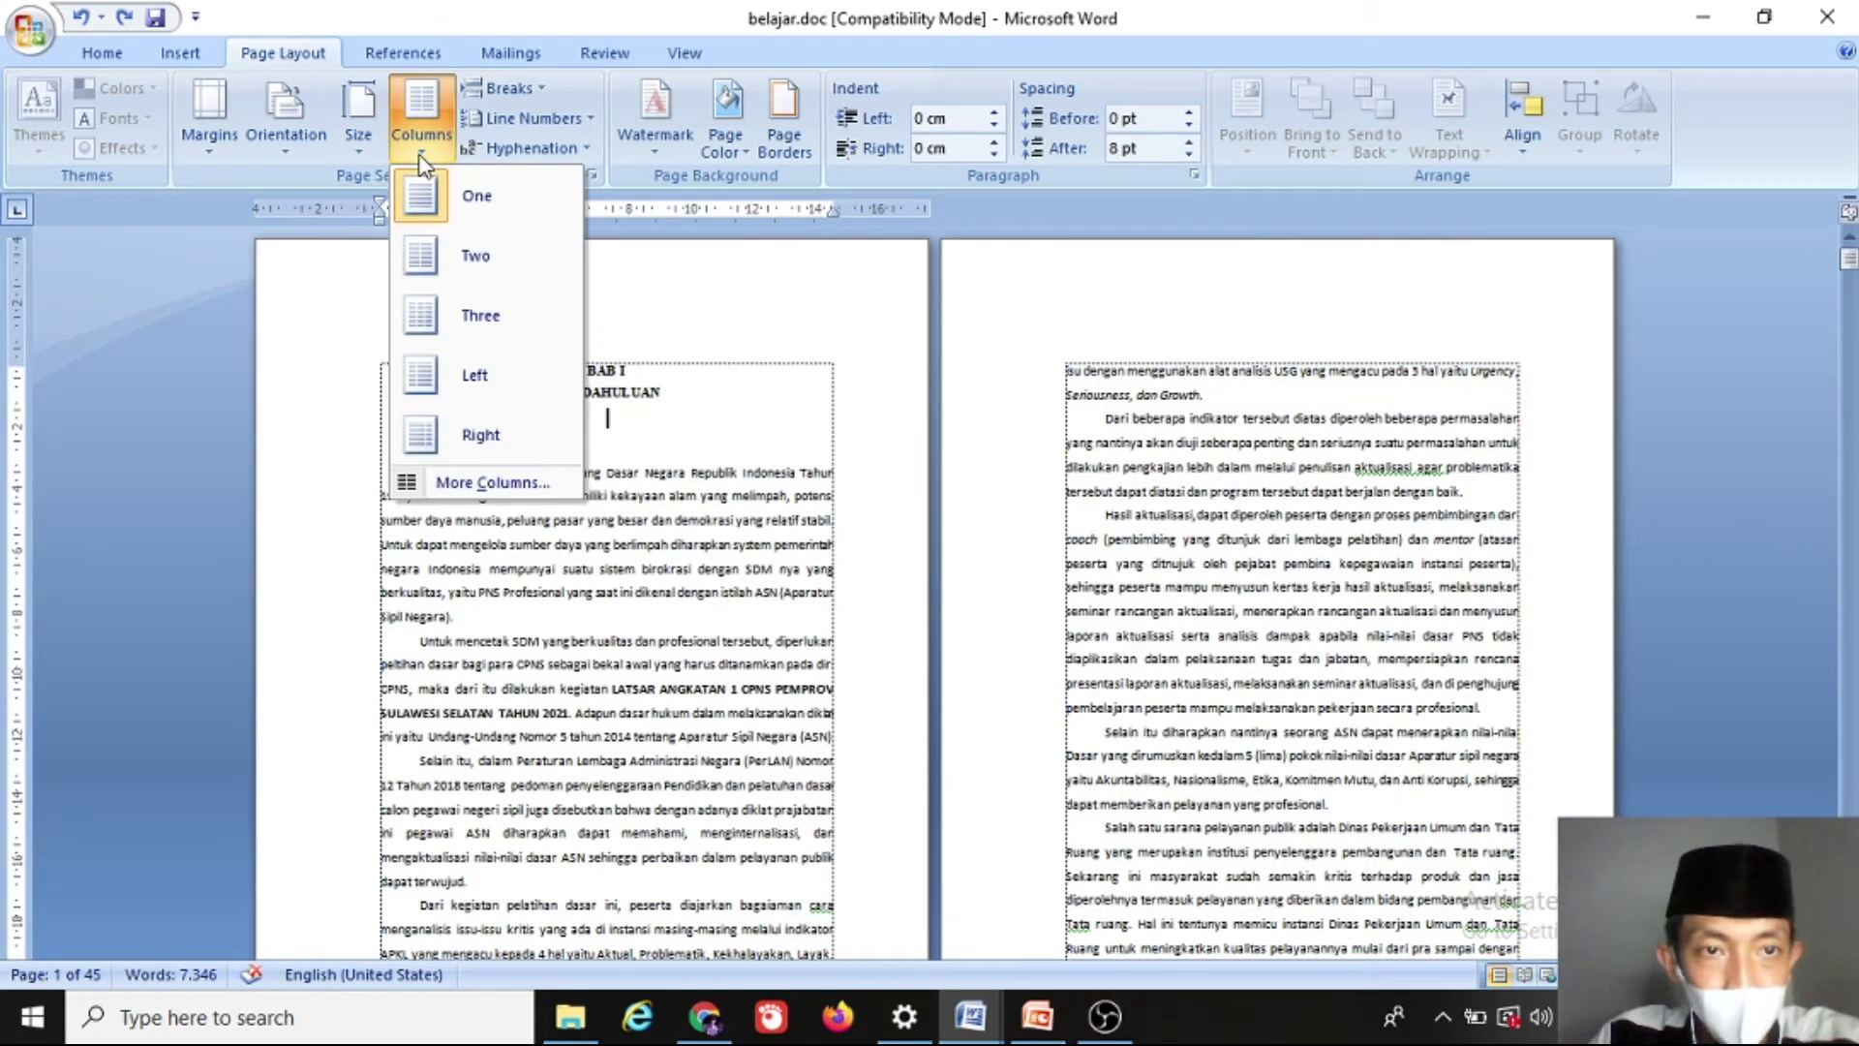